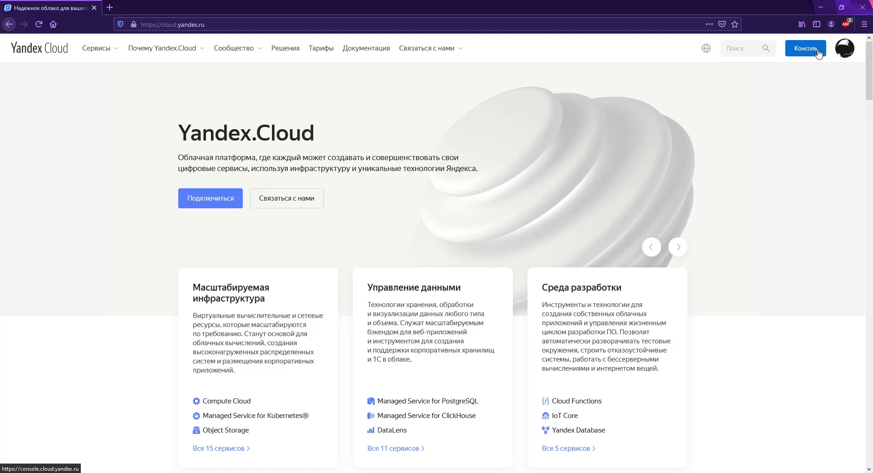
# Step: Open Compute Cloud, glance at disk snapshots and VM groups, and return to the empty VM list
pyautogui.click(819, 53)
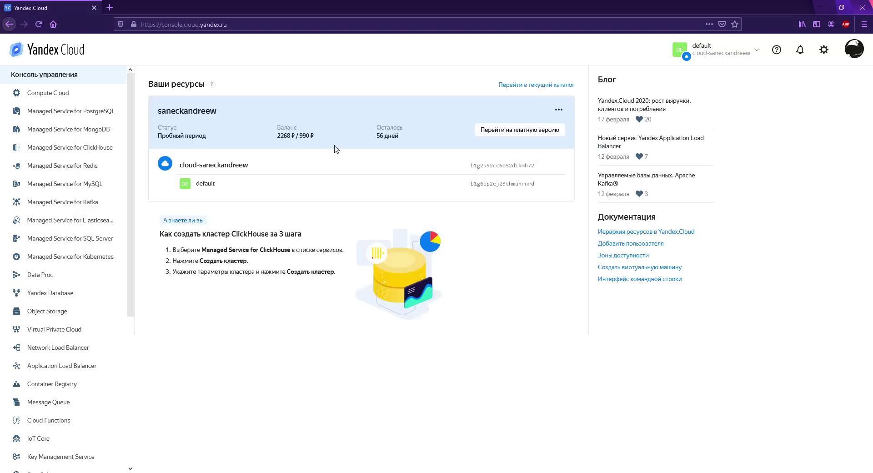
pyautogui.click(71, 94)
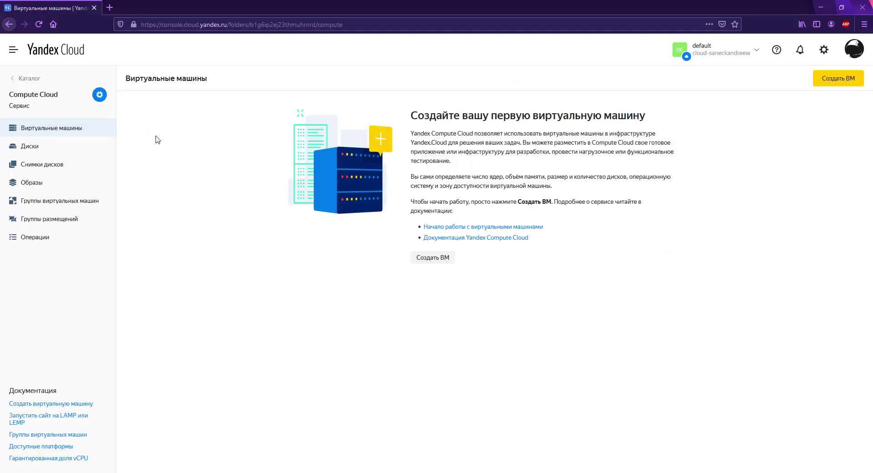
pyautogui.click(77, 167)
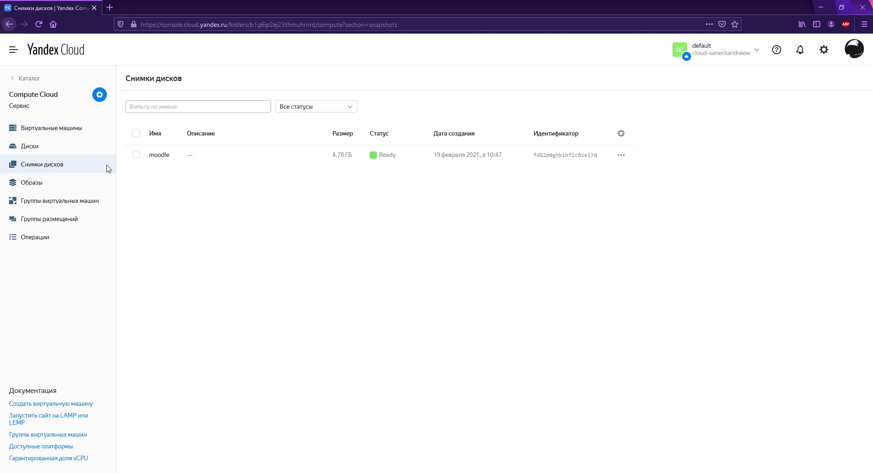
pyautogui.click(63, 133)
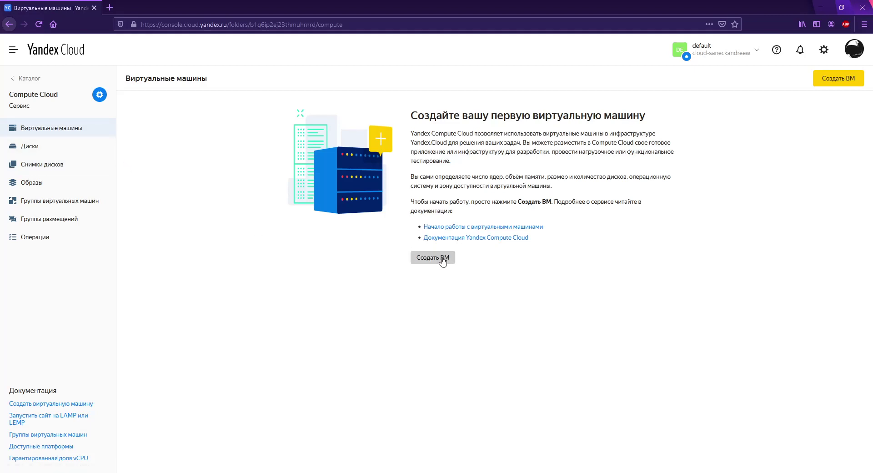
pyautogui.click(90, 207)
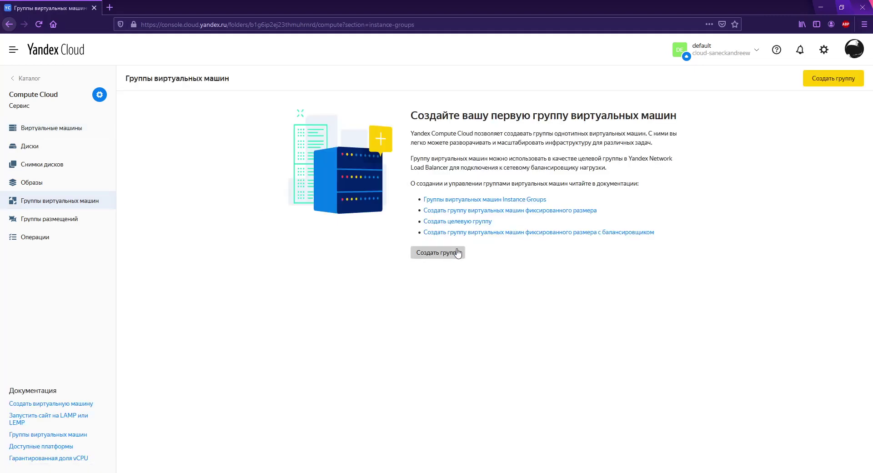
pyautogui.click(73, 127)
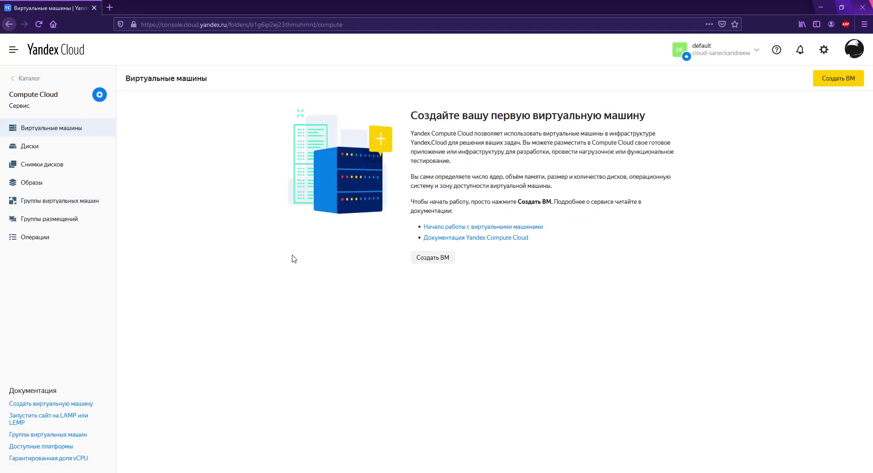
# Step: Start a new VM and place it in availability zone ru-central1-b
pyautogui.click(444, 259)
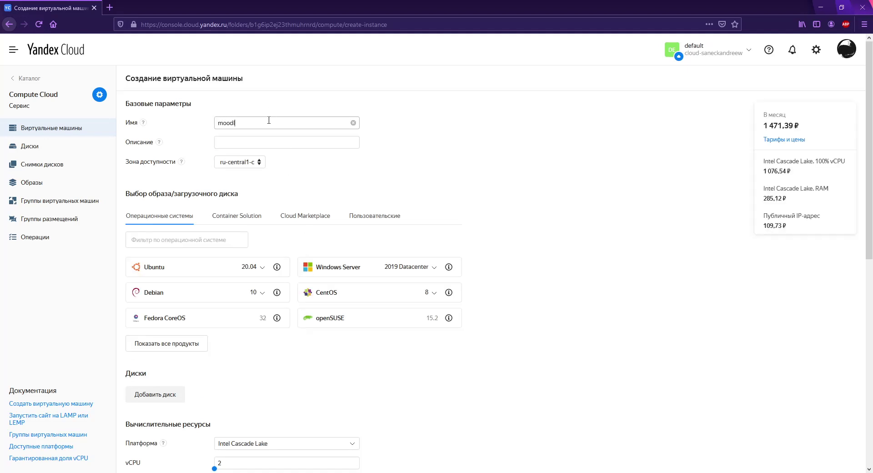
pyautogui.click(251, 161)
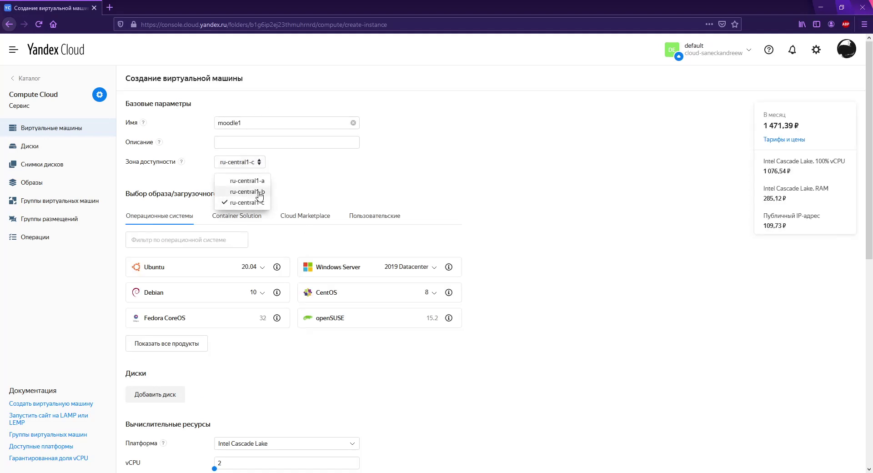
pyautogui.click(248, 191)
pyautogui.scroll(-2, 391, 163)
# Step: Choose the LAMP image from the full Cloud Marketplace catalogue for the boot disk
pyautogui.click(321, 123)
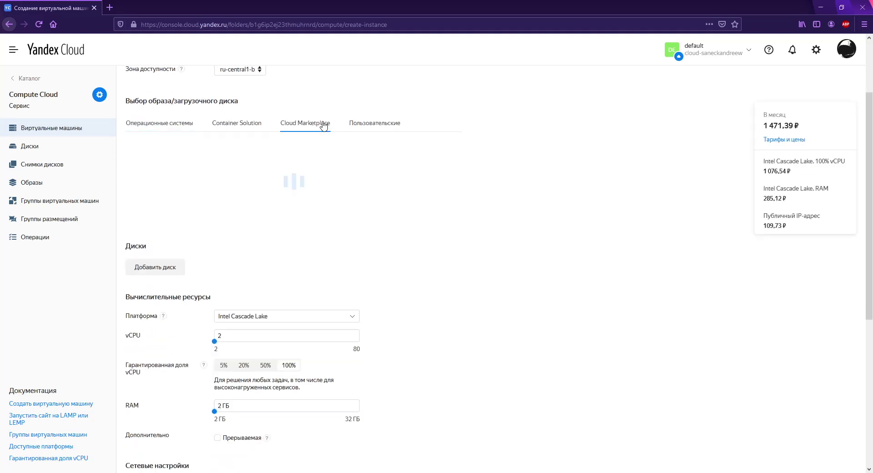
pyautogui.click(255, 215)
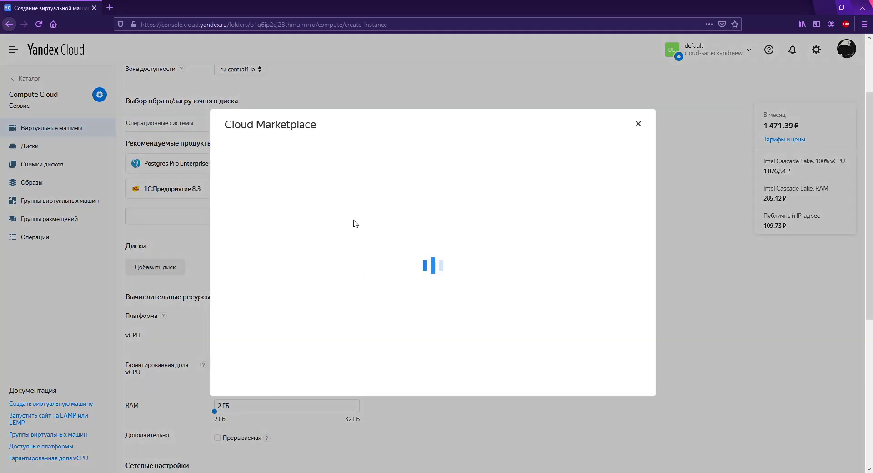
pyautogui.scroll(-15, 471, 258)
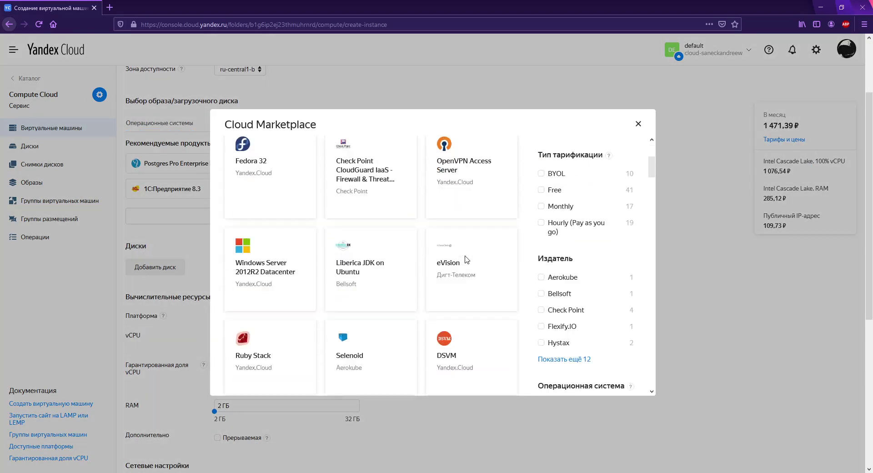
pyautogui.scroll(-10, 466, 260)
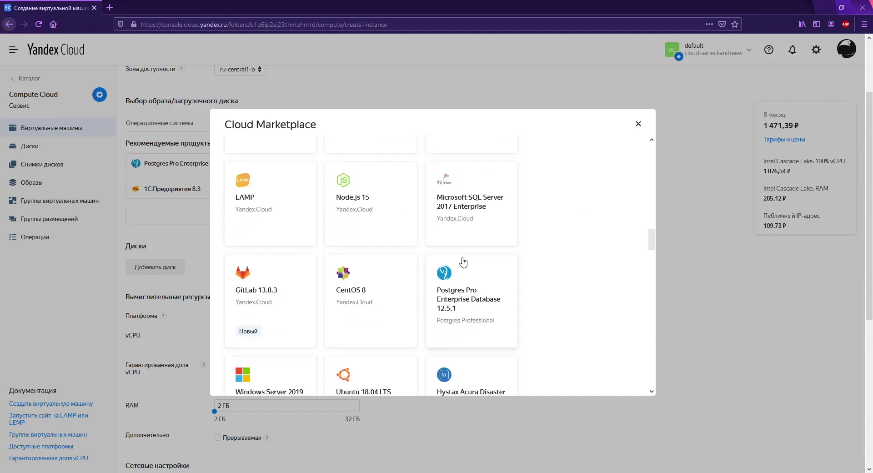
pyautogui.click(257, 206)
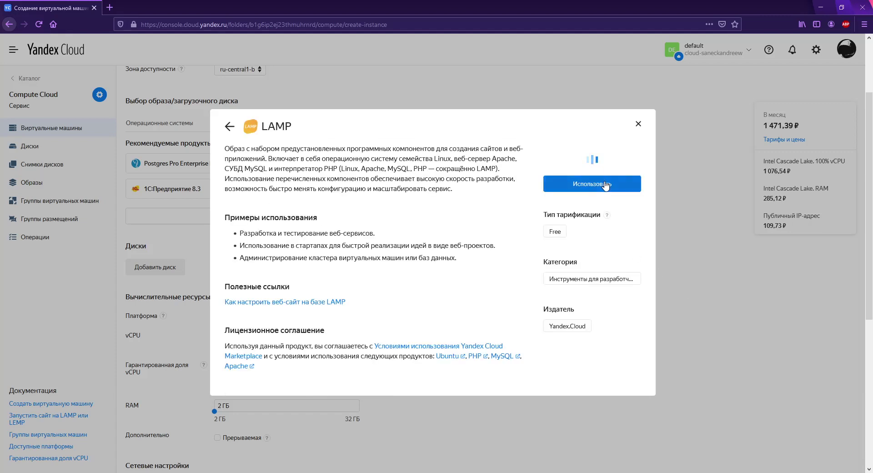
pyautogui.click(608, 188)
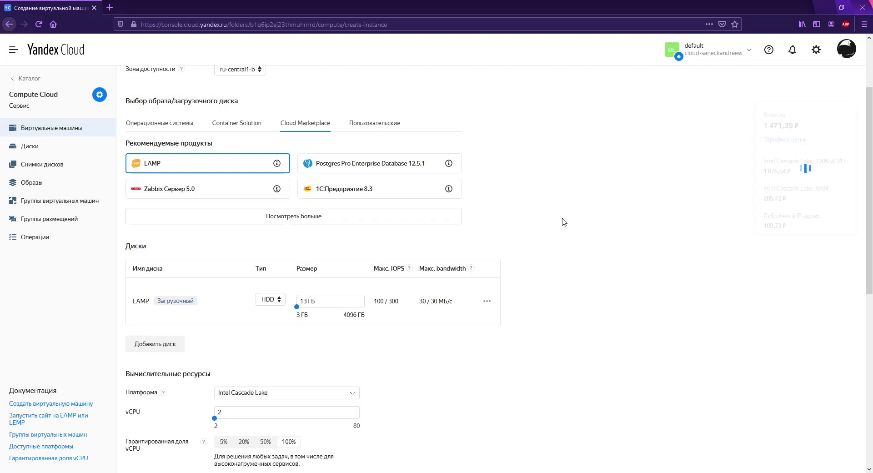
# Step: Set the guaranteed vCPU share to 20% and RAM to 1 GB
pyautogui.scroll(-4, 353, 309)
pyautogui.click(243, 302)
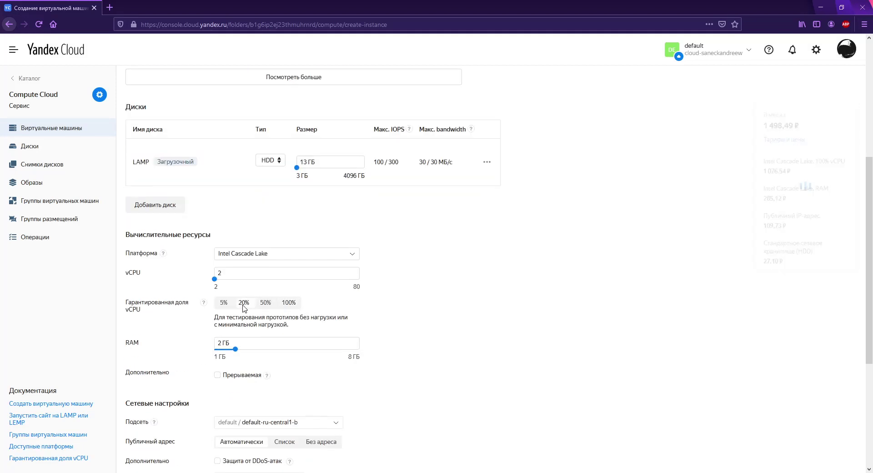
pyautogui.moveTo(235, 348); pyautogui.dragTo(202, 354)
# Step: Enter the VM login name, then switch away to fetch the public key
pyautogui.scroll(2, 537, 295)
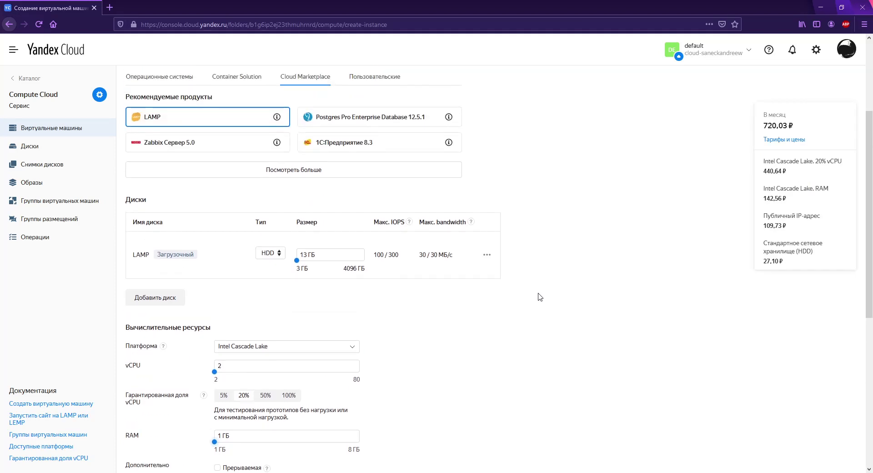
pyautogui.scroll(-7, 538, 293)
pyautogui.scroll(-1, 499, 291)
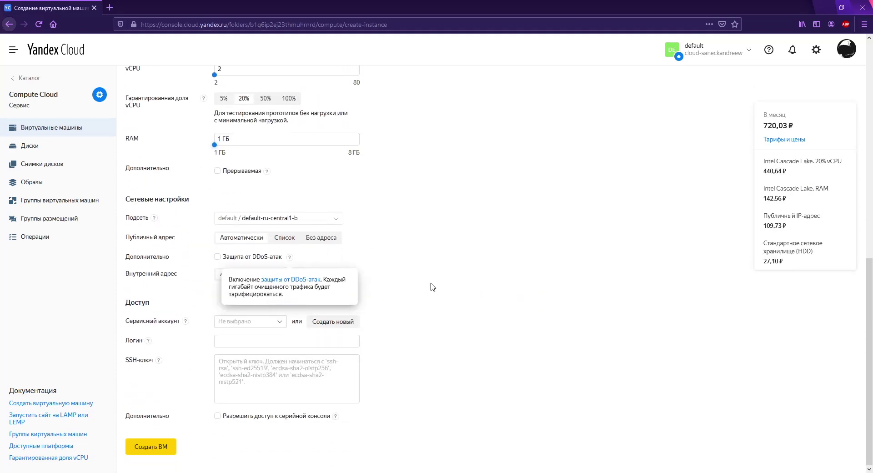
pyautogui.click(281, 345)
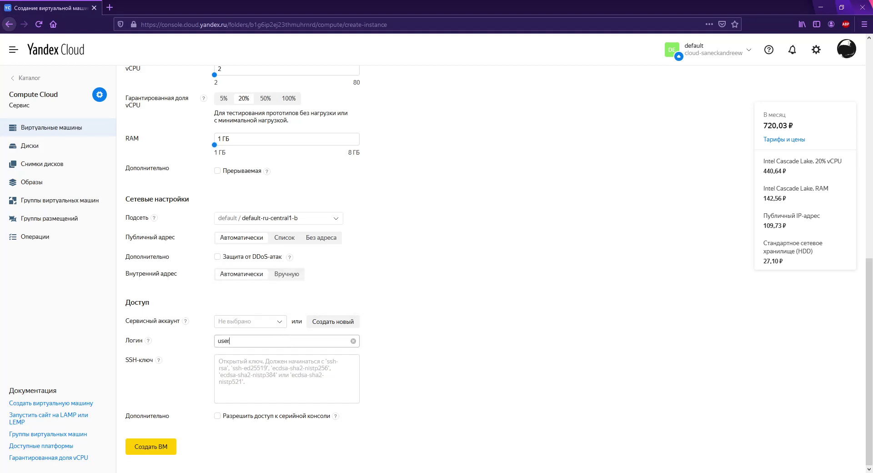
pyautogui.hotkey('alt', 'Tab')
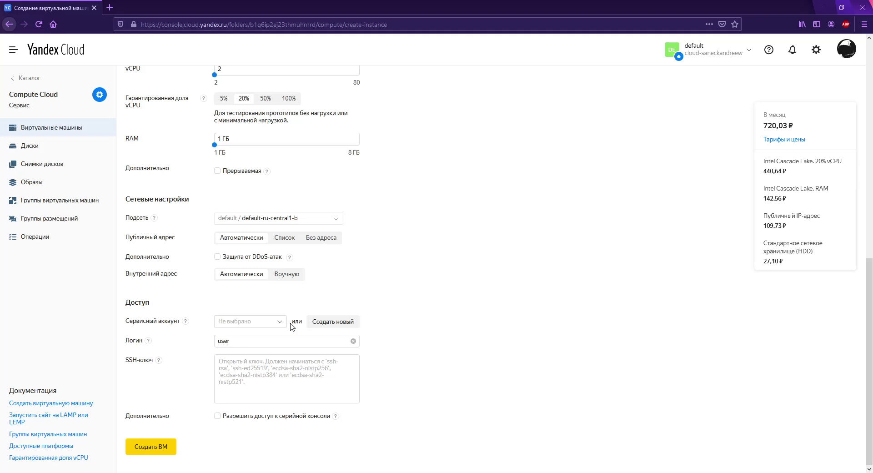
# Step: Paste the SSH public key and allow serial console access
pyautogui.click(253, 366)
pyautogui.hotkey('ctrl', 'v')
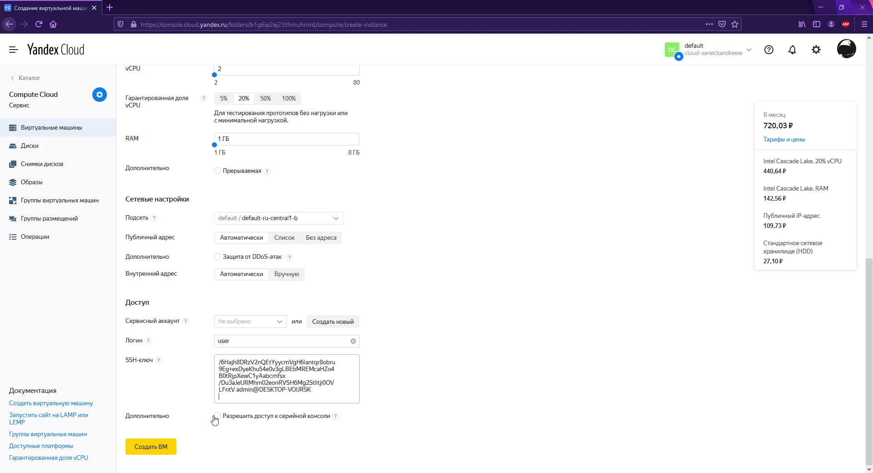
pyautogui.click(229, 419)
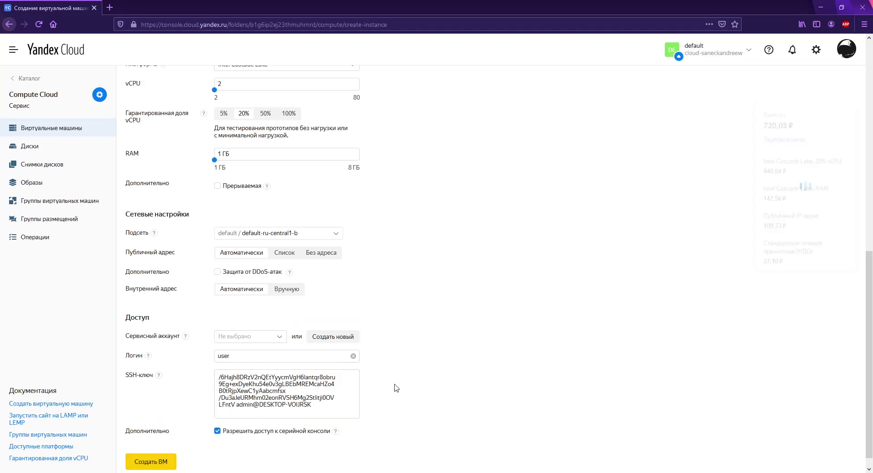
# Step: Review the form, create the moodle1 VM, and return to the folder dashboard
pyautogui.scroll(6, 397, 364)
pyautogui.scroll(3, 455, 395)
pyautogui.scroll(1, 500, 408)
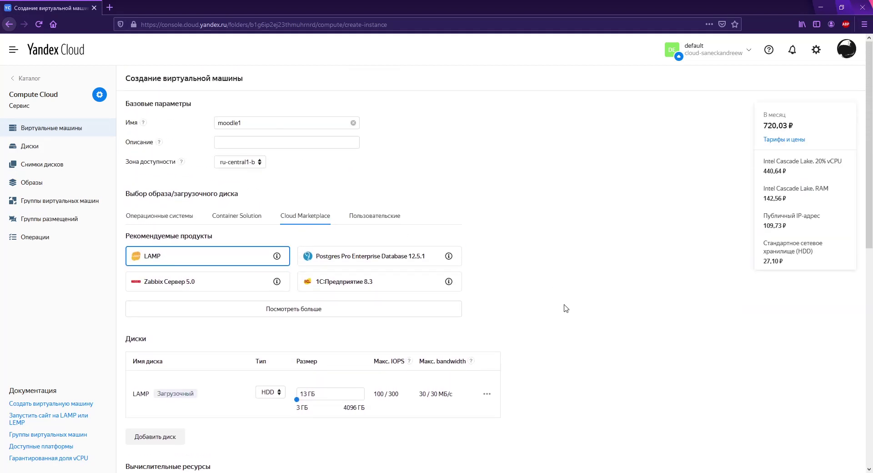
pyautogui.scroll(-7, 565, 309)
pyautogui.scroll(3, 565, 312)
pyautogui.scroll(-1, 562, 313)
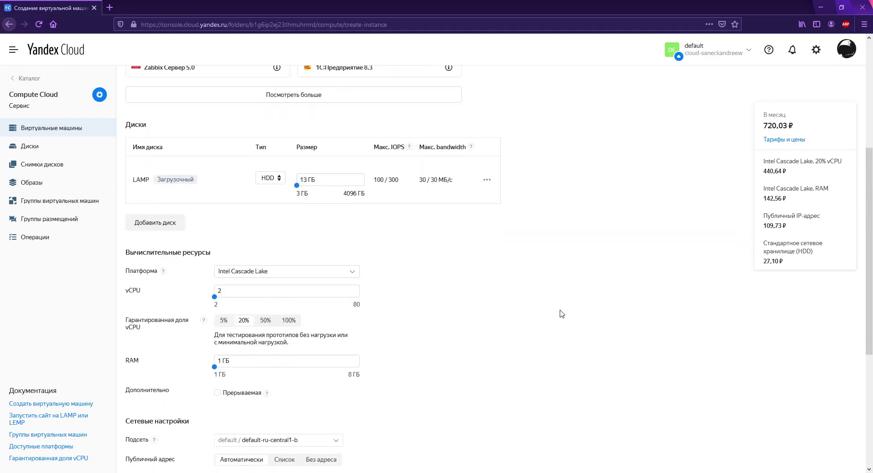
pyautogui.scroll(-1, 562, 314)
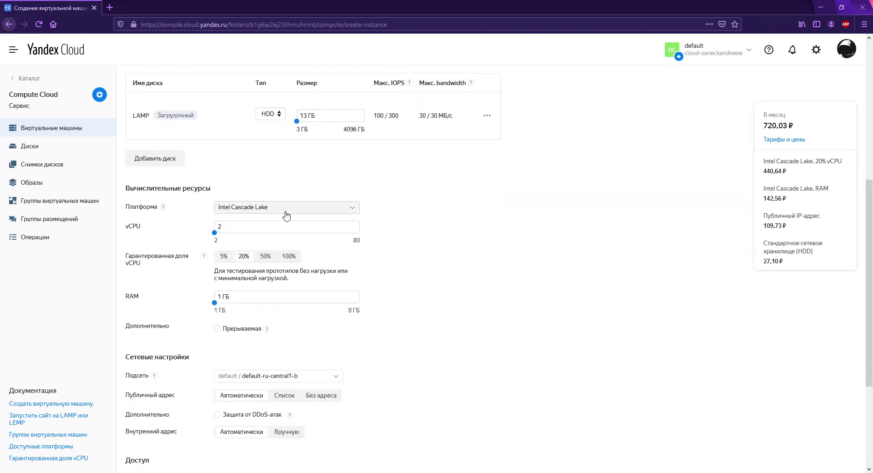
pyautogui.scroll(-3, 449, 323)
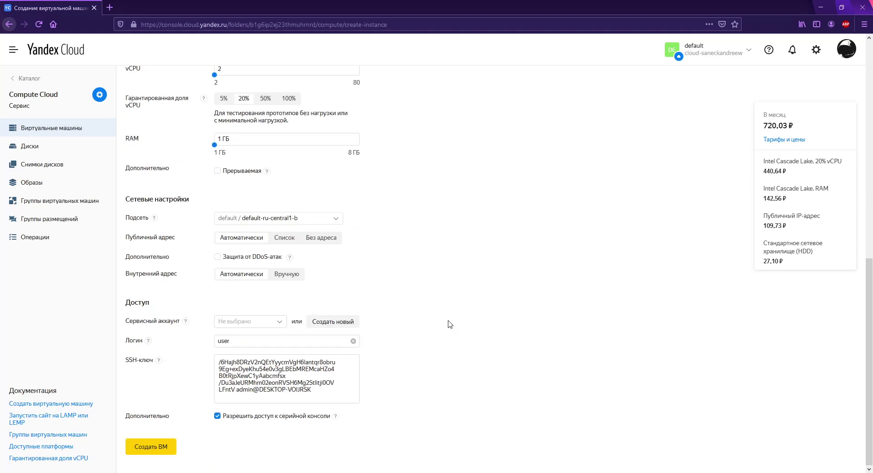
pyautogui.click(161, 451)
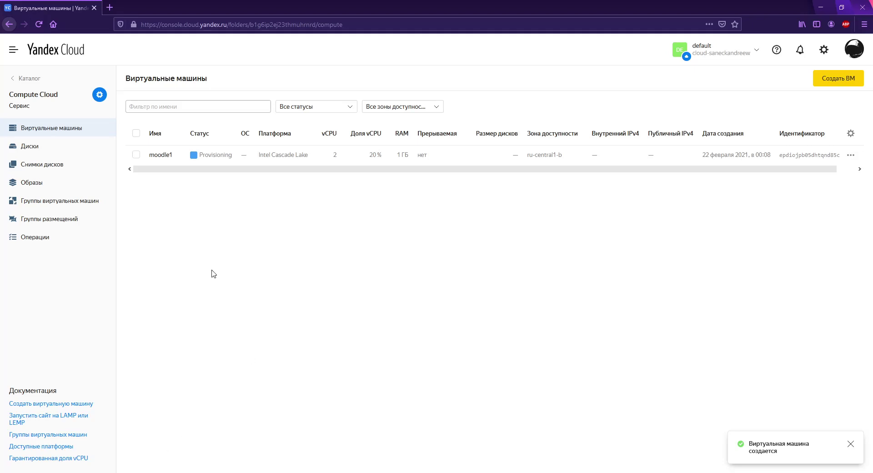
pyautogui.click(36, 78)
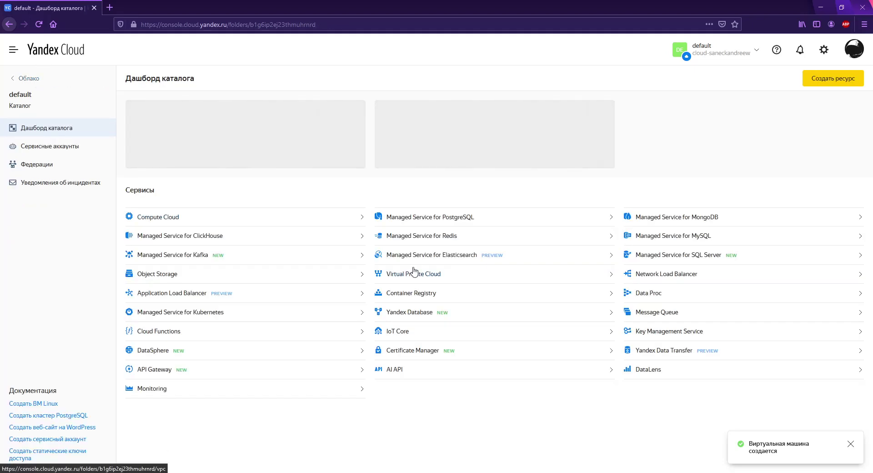
# Step: Open Managed PostgreSQL and Redis in new tabs and start a new PostgreSQL cluster
pyautogui.middleClick(456, 220)
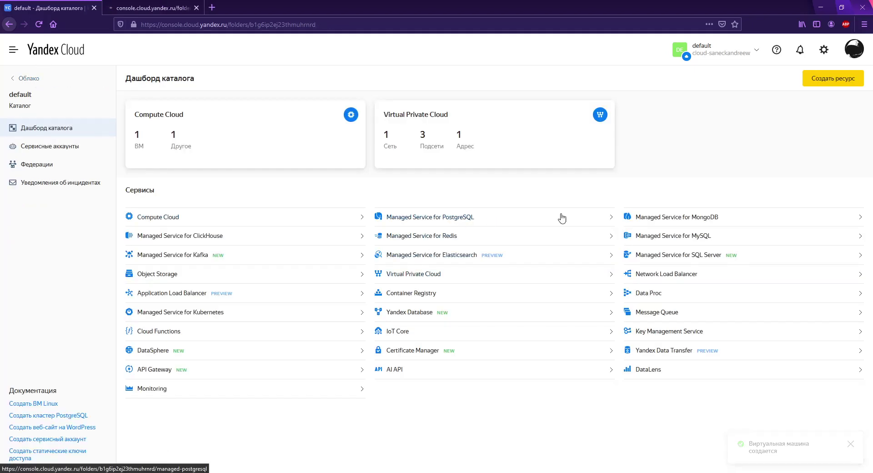
pyautogui.middleClick(442, 240)
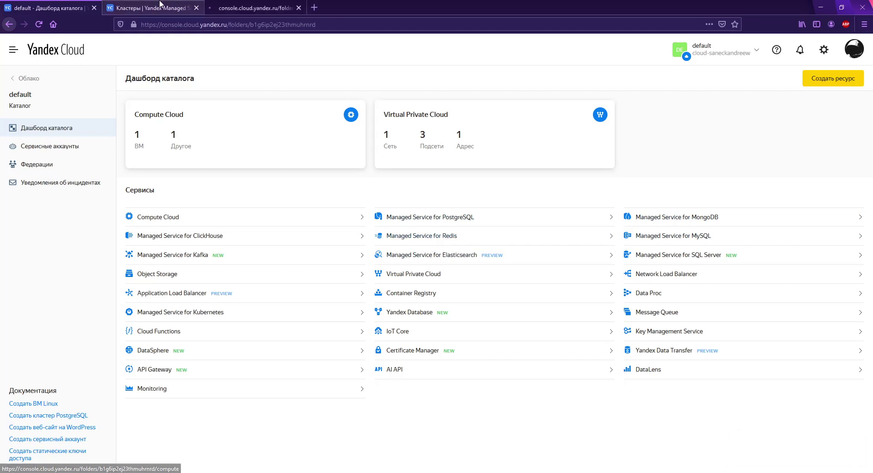
pyautogui.hotkey('ctrl', 'Tab')
pyautogui.click(439, 293)
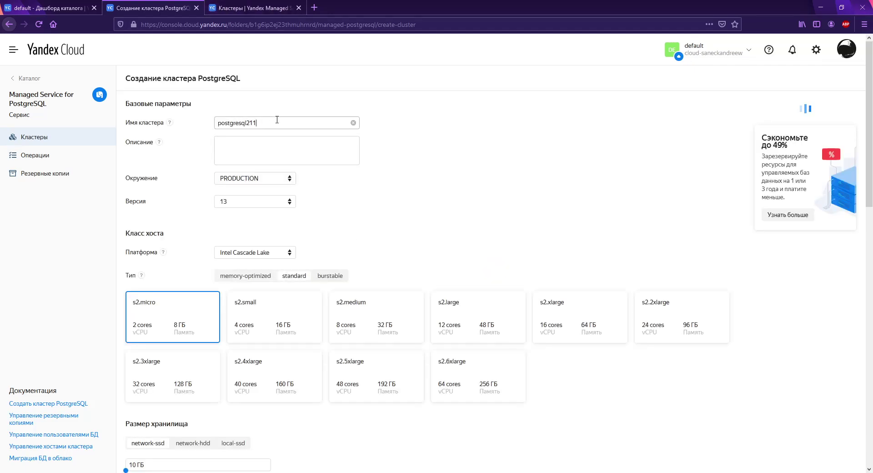
# Step: Keep PostgreSQL 13, choose Intel Broadwell, and compare burstable and standard host classes
pyautogui.click(263, 200)
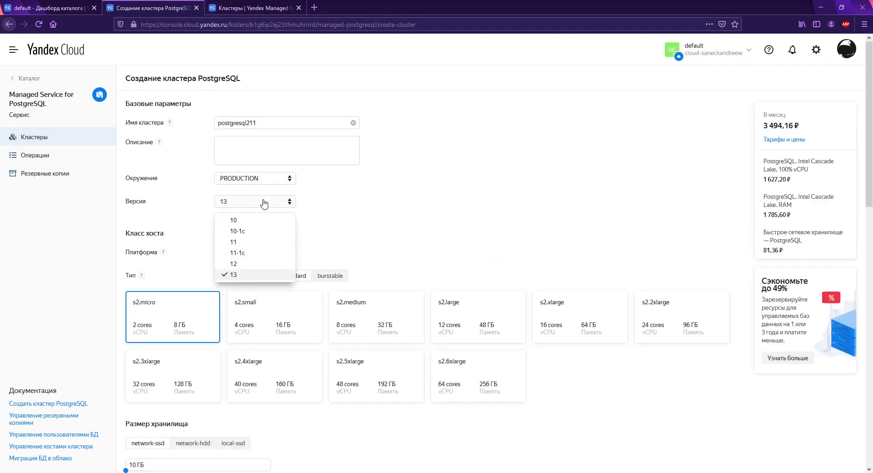
pyautogui.click(263, 201)
pyautogui.scroll(-2, 262, 171)
pyautogui.click(261, 163)
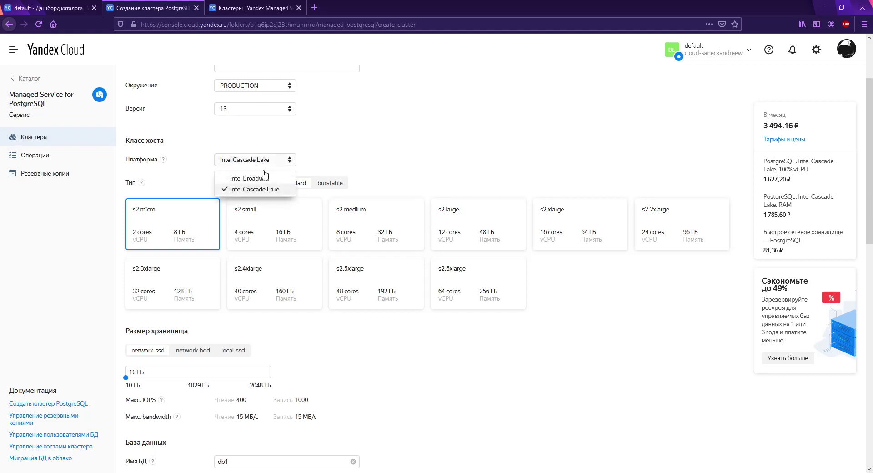
pyautogui.click(260, 174)
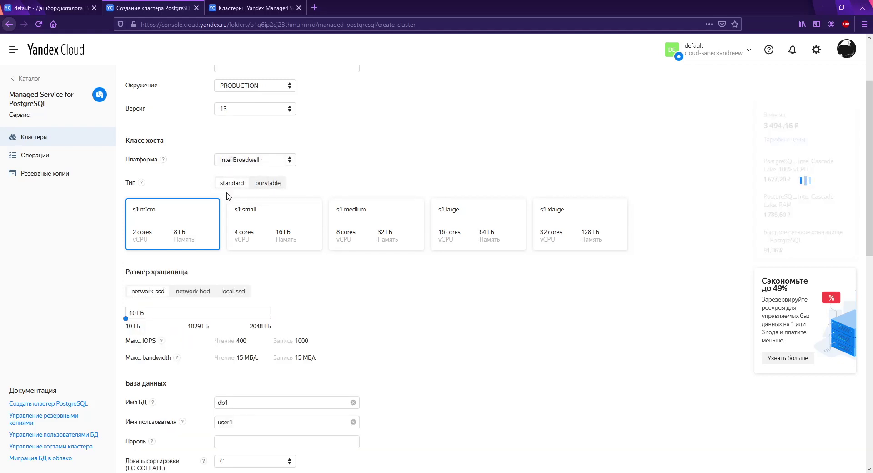
pyautogui.click(266, 183)
pyautogui.click(233, 183)
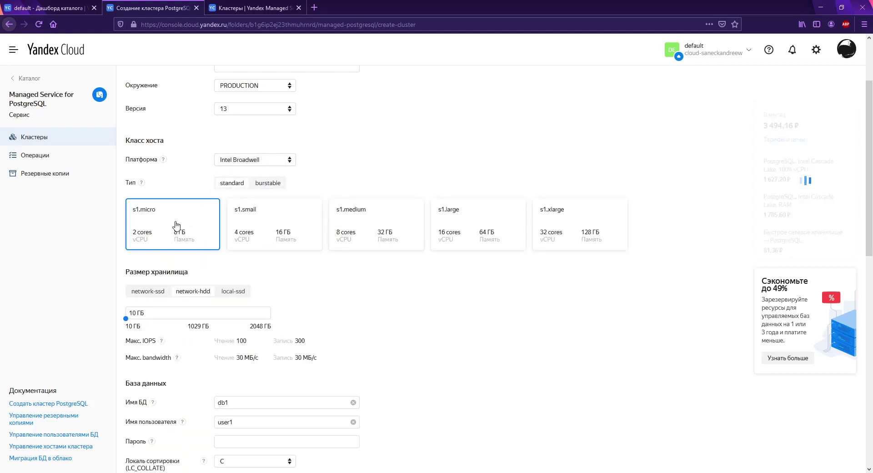
pyautogui.scroll(-8, 381, 255)
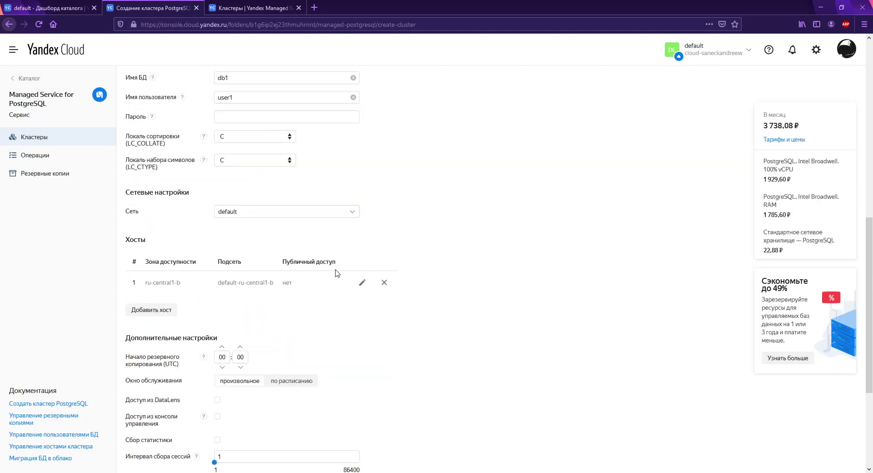
pyautogui.scroll(5, 381, 245)
pyautogui.scroll(5, 450, 226)
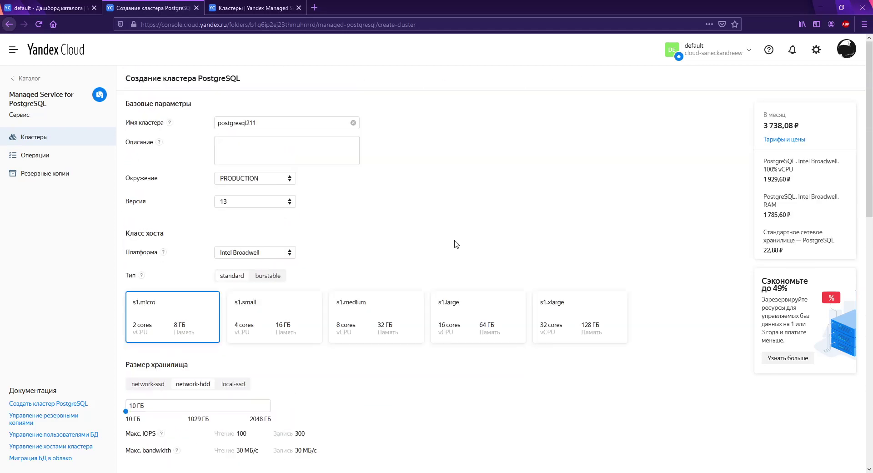
pyautogui.scroll(-3, 456, 244)
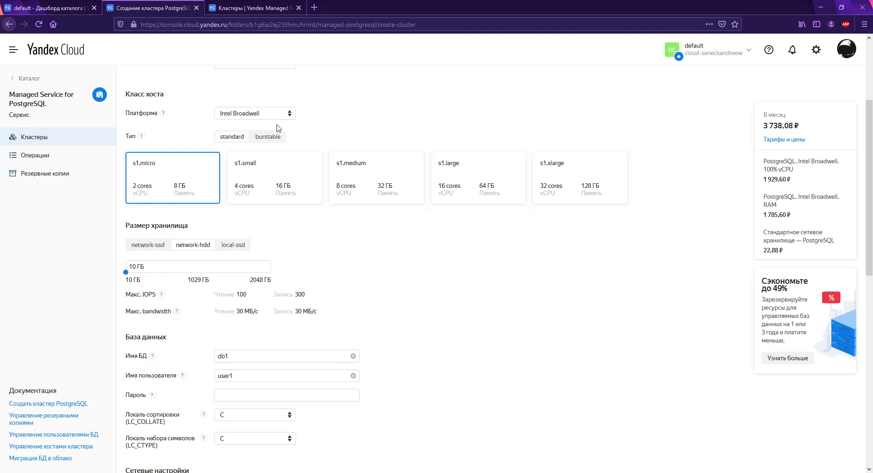
# Step: Try the Intel Cascade Lake platform, then revert to Intel Broadwell
pyautogui.click(275, 114)
pyautogui.click(245, 141)
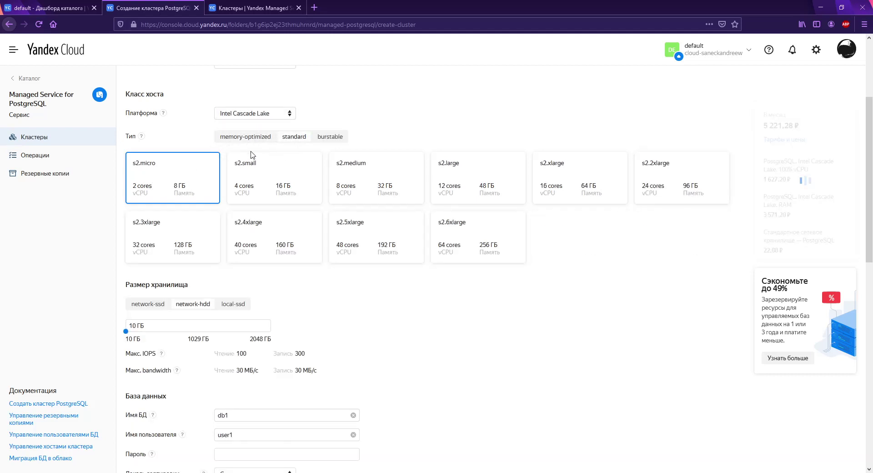
pyautogui.click(269, 114)
pyautogui.click(256, 134)
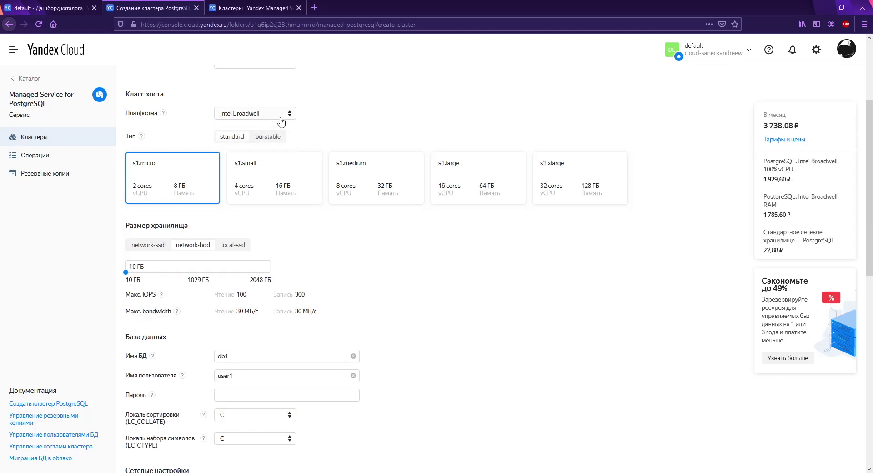
pyautogui.scroll(-6, 409, 270)
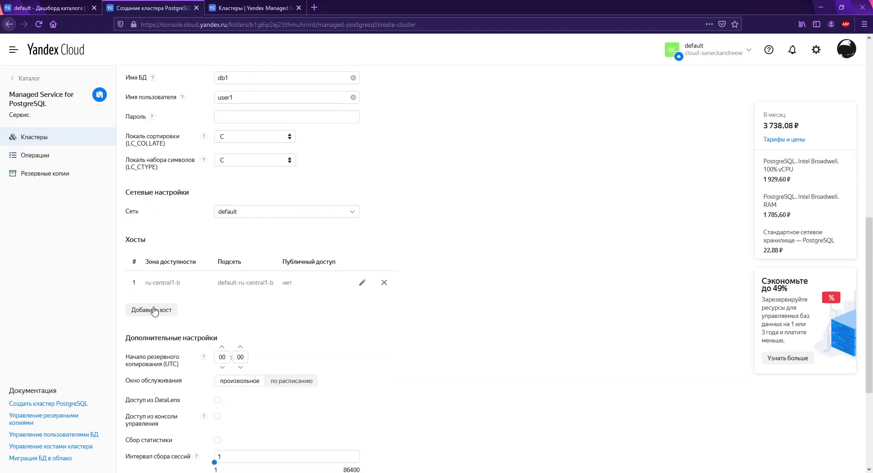
# Step: Add a second cluster host in zone ru-central1-a
pyautogui.click(154, 309)
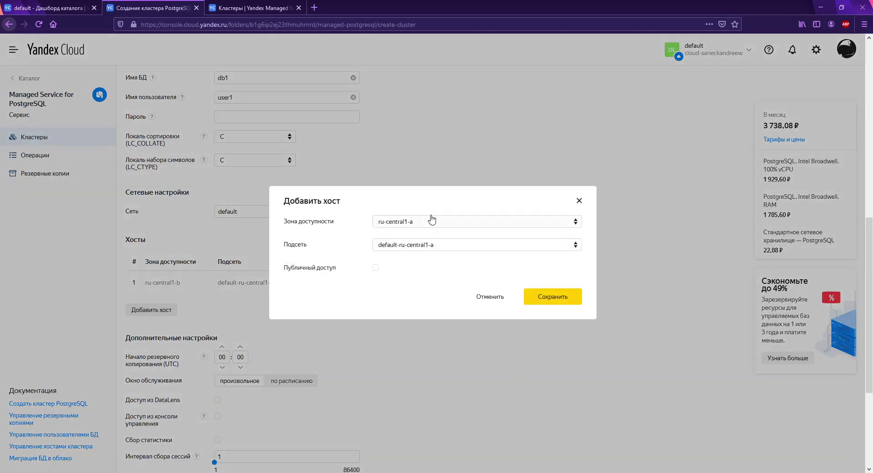
pyautogui.click(578, 200)
pyautogui.scroll(5, 380, 249)
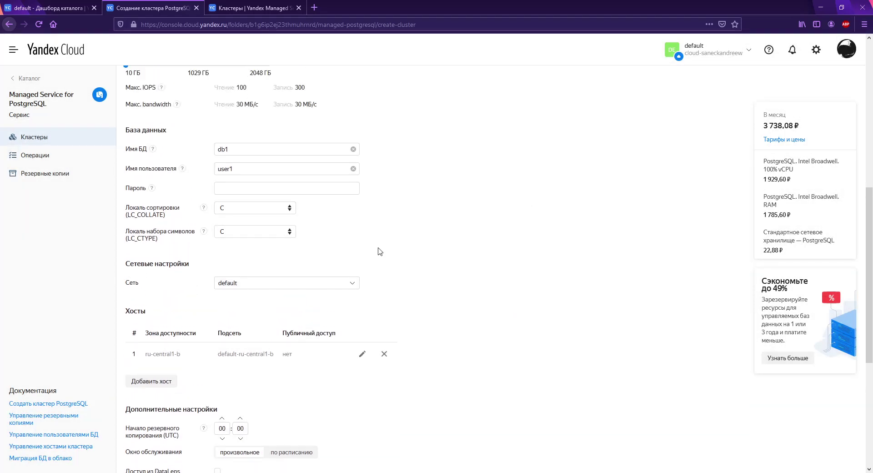
pyautogui.scroll(-6, 408, 261)
pyautogui.click(173, 263)
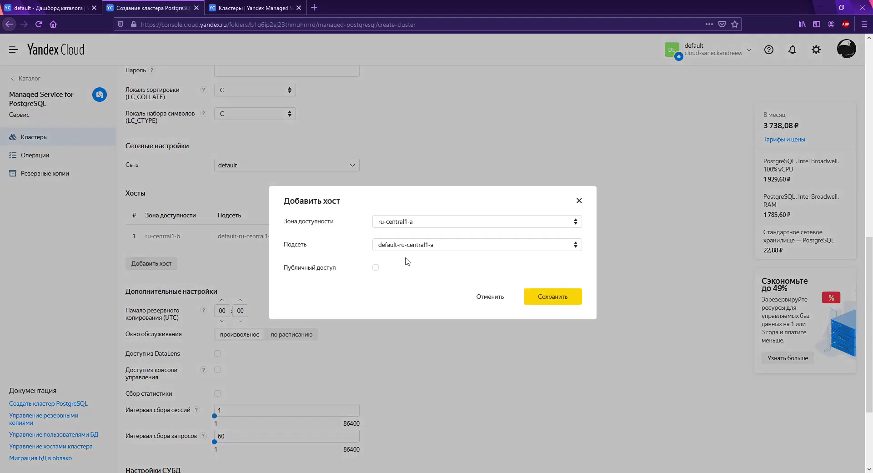
pyautogui.click(536, 297)
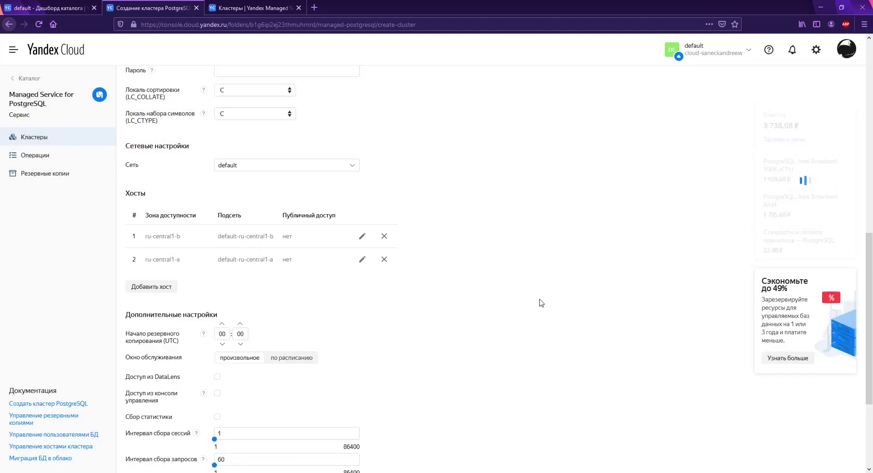
pyautogui.scroll(10, 527, 303)
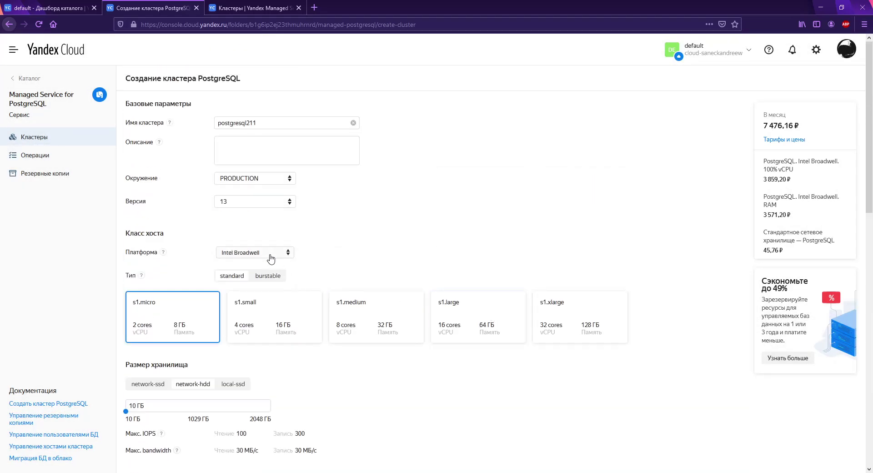
# Step: Switch the platform to Intel Cascade Lake with standard s2.micro hosts
pyautogui.click(271, 253)
pyautogui.click(272, 282)
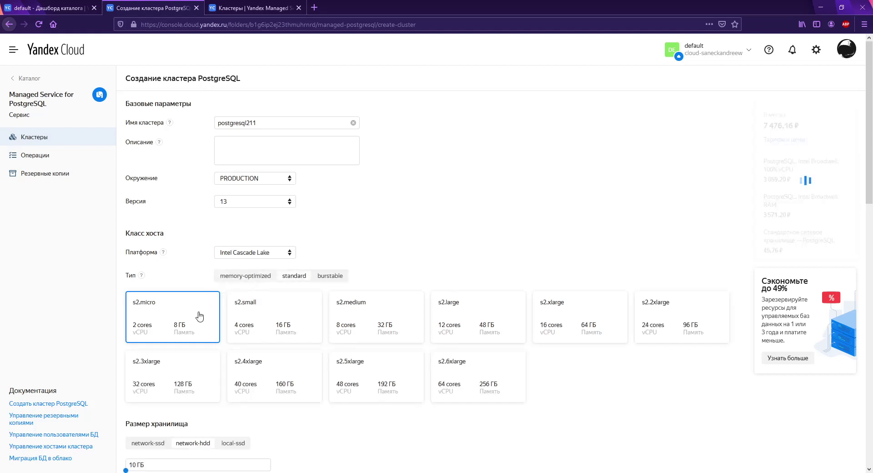
pyautogui.click(241, 276)
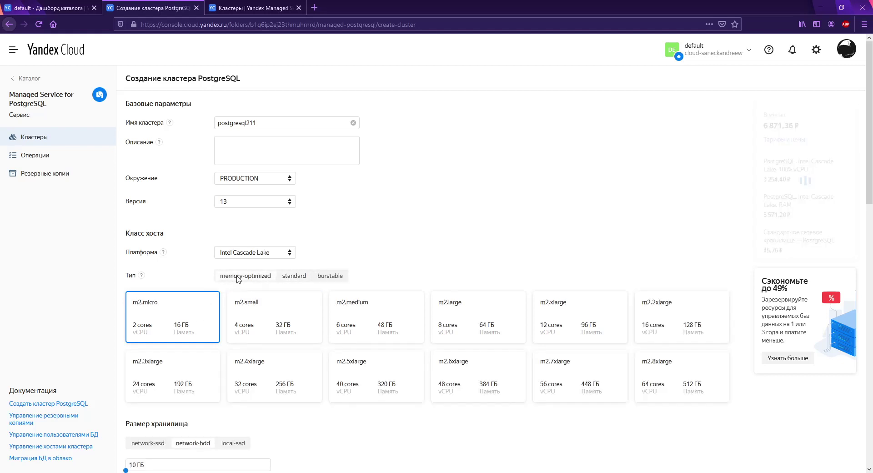
pyautogui.click(308, 279)
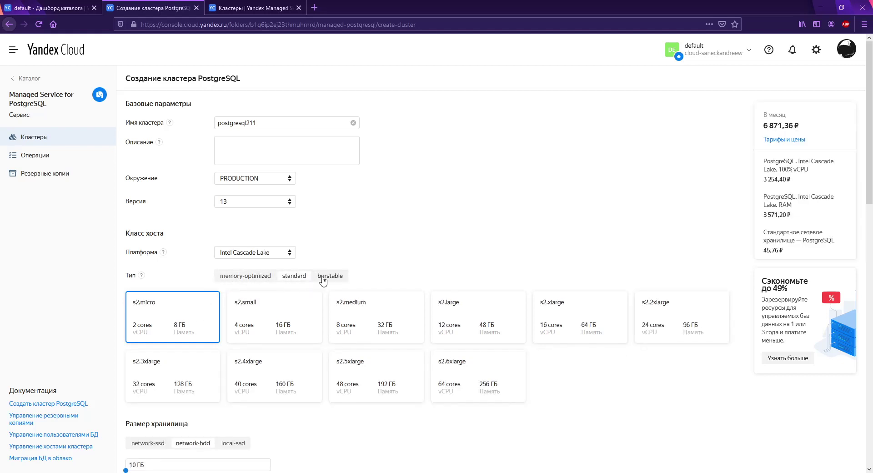
pyautogui.scroll(-2, 416, 273)
pyautogui.scroll(-6, 416, 273)
pyautogui.scroll(1, 388, 269)
pyautogui.scroll(-3, 285, 261)
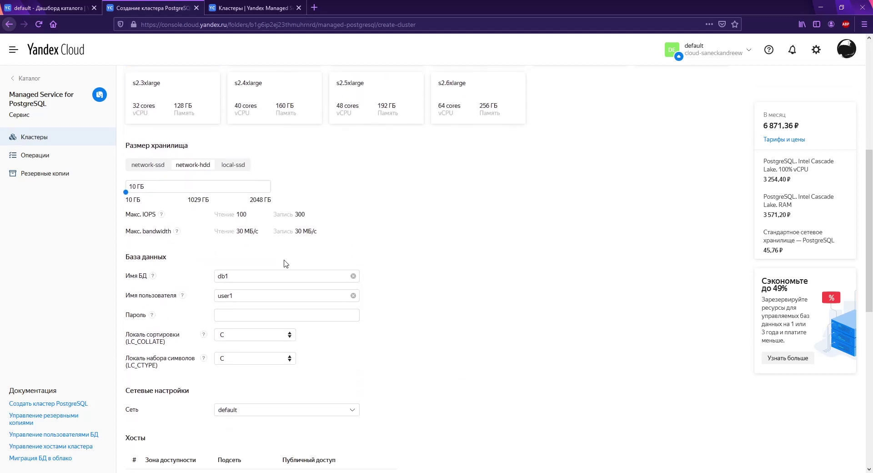
pyautogui.scroll(-8, 277, 246)
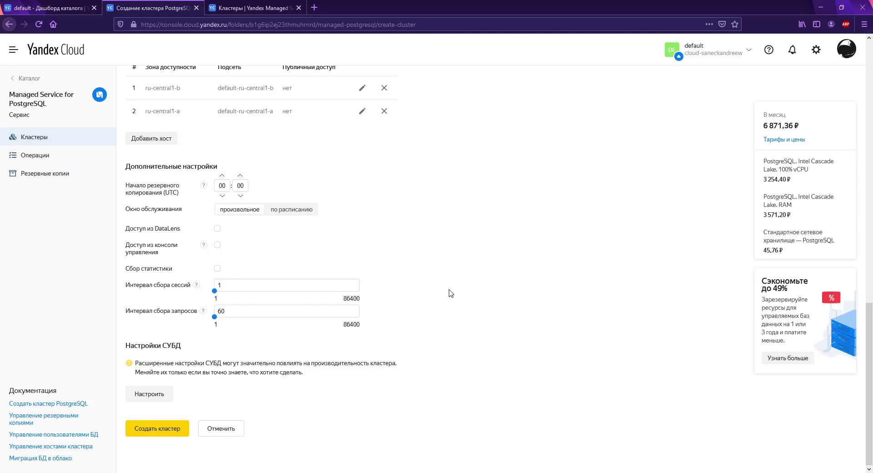
pyautogui.scroll(16, 466, 290)
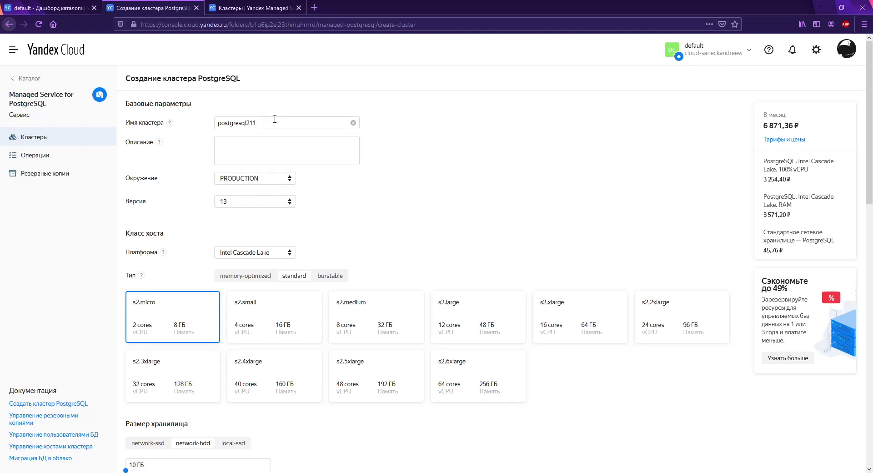
# Step: Keep Intel Cascade Lake and choose the burstable b2.medium host class
pyautogui.click(257, 253)
pyautogui.click(257, 253)
pyautogui.click(338, 279)
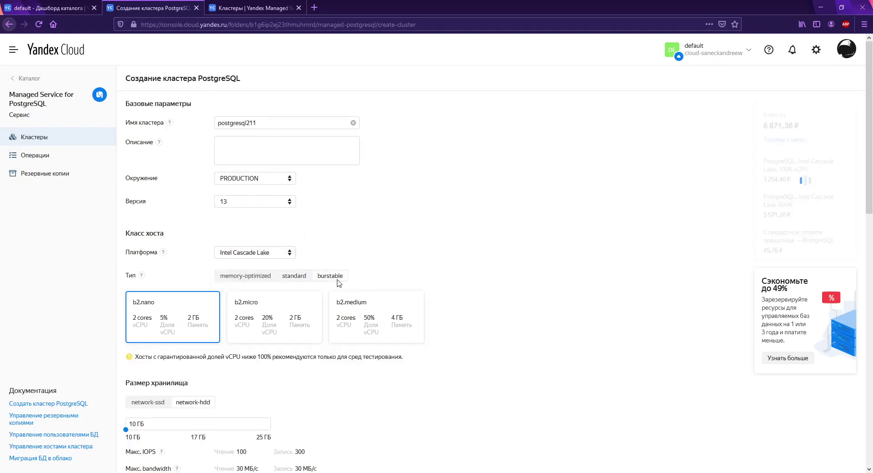
pyautogui.scroll(-7, 421, 280)
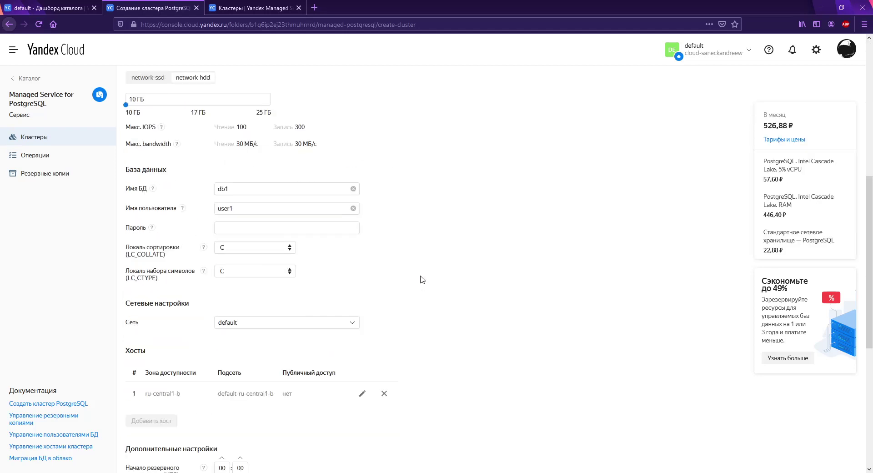
pyautogui.scroll(5, 161, 422)
pyautogui.click(272, 217)
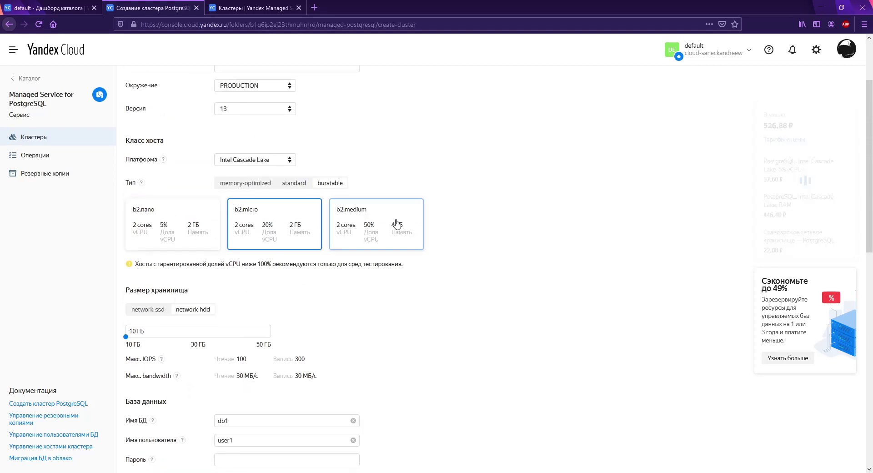
pyautogui.click(395, 224)
pyautogui.scroll(-7, 611, 295)
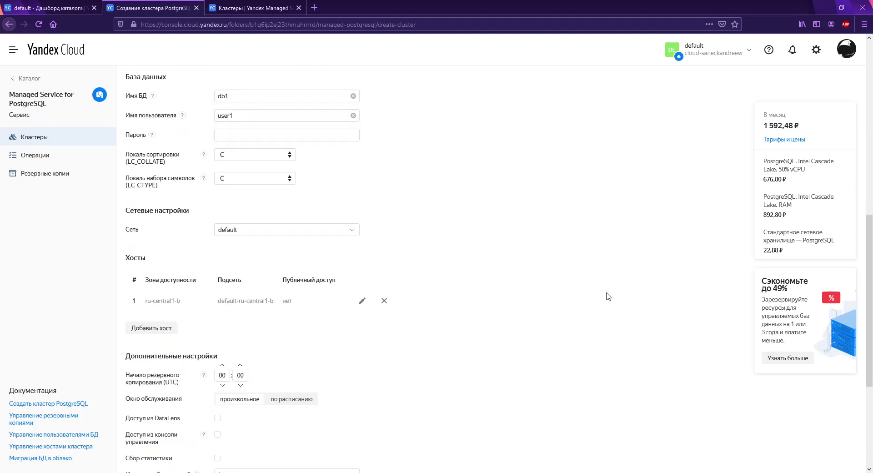
# Step: Add a second host in ru-central1-a again
pyautogui.click(172, 329)
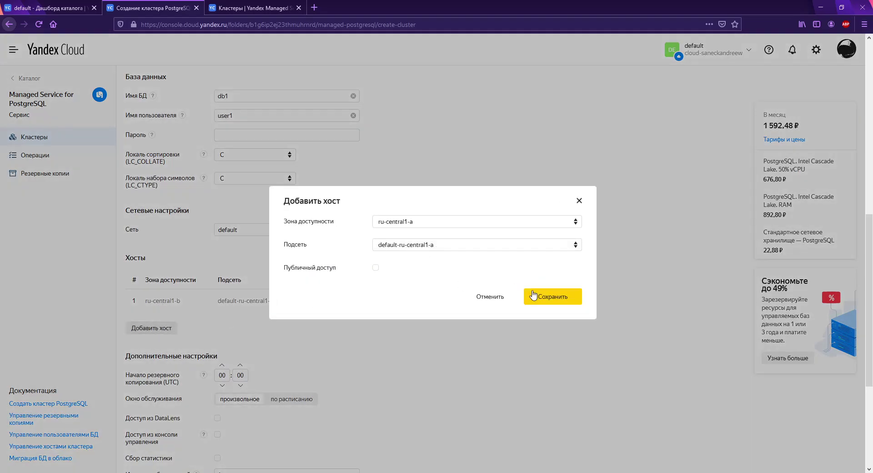
pyautogui.click(552, 298)
pyautogui.scroll(7, 551, 302)
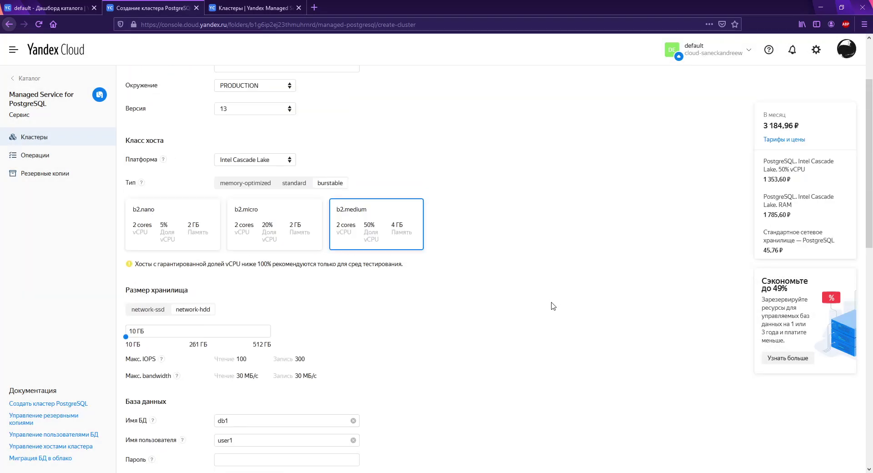
pyautogui.scroll(-3, 552, 306)
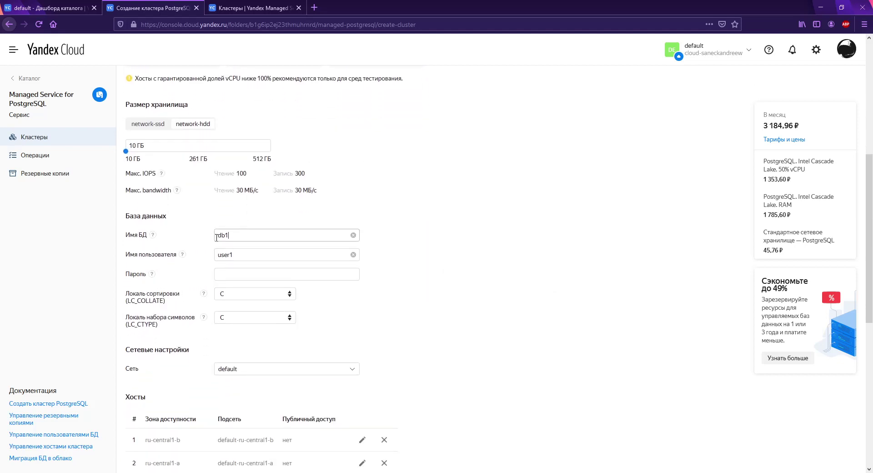
# Step: Set the database name and user name to moodle and enter a password
pyautogui.doubleClick(222, 236)
pyautogui.write('moodle')
pyautogui.press('Tab')
pyautogui.write('moodle')
pyautogui.press('Tab')
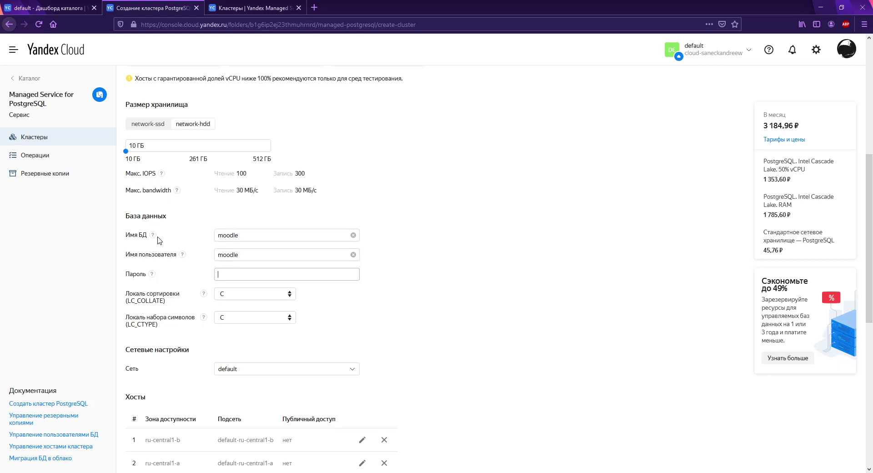
pyautogui.write('12345678')
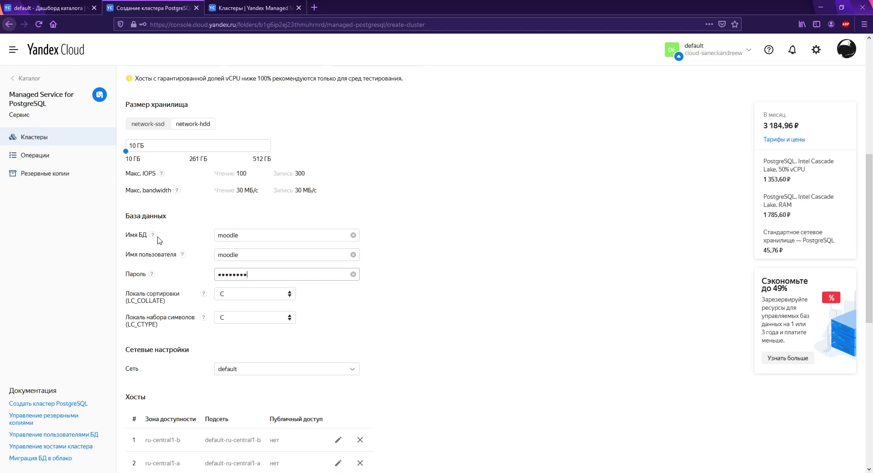
# Step: Check the network list and keep the default network
pyautogui.scroll(-4, 453, 273)
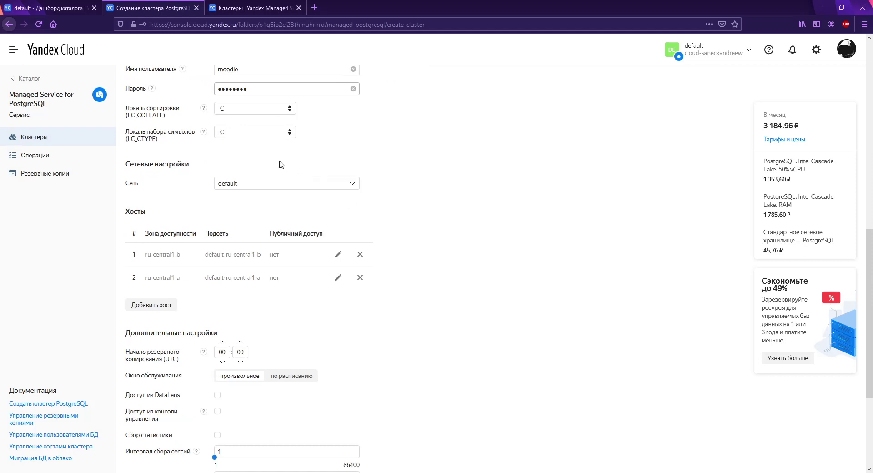
pyautogui.click(292, 182)
pyautogui.click(292, 184)
pyautogui.scroll(-2, 476, 240)
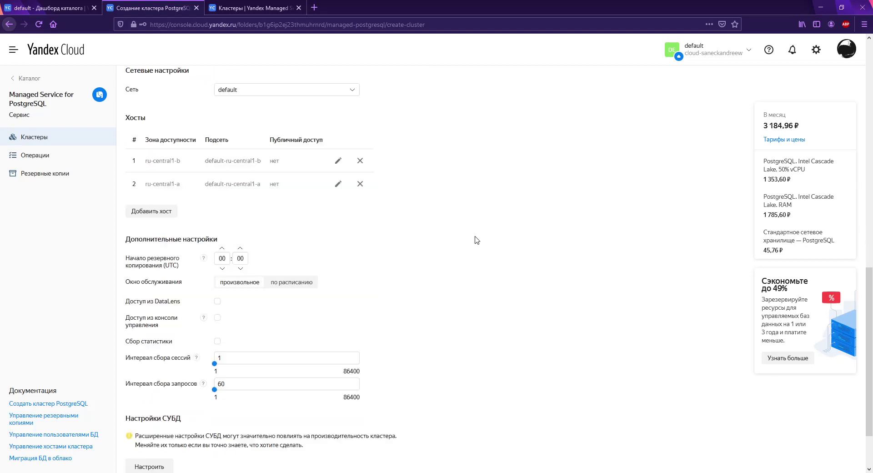
pyautogui.scroll(-1, 475, 240)
pyautogui.scroll(9, 433, 272)
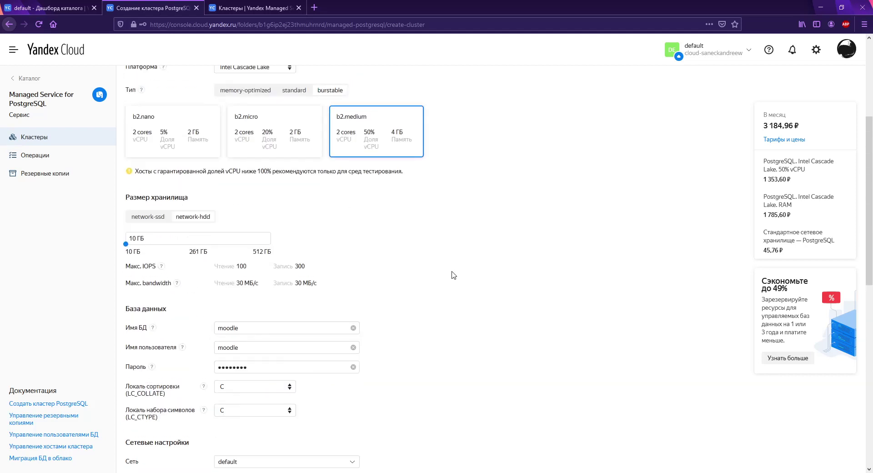
# Step: Replace the user's password with a new one
pyautogui.moveTo(262, 369); pyautogui.dragTo(168, 365)
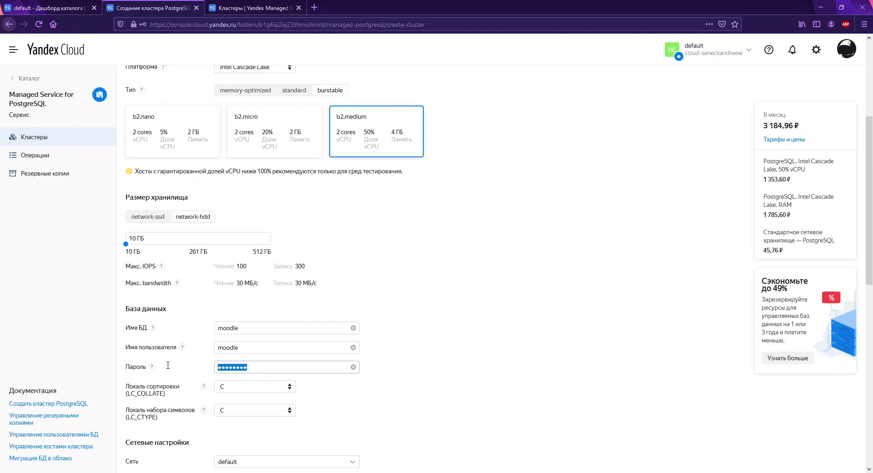
pyautogui.write('p')
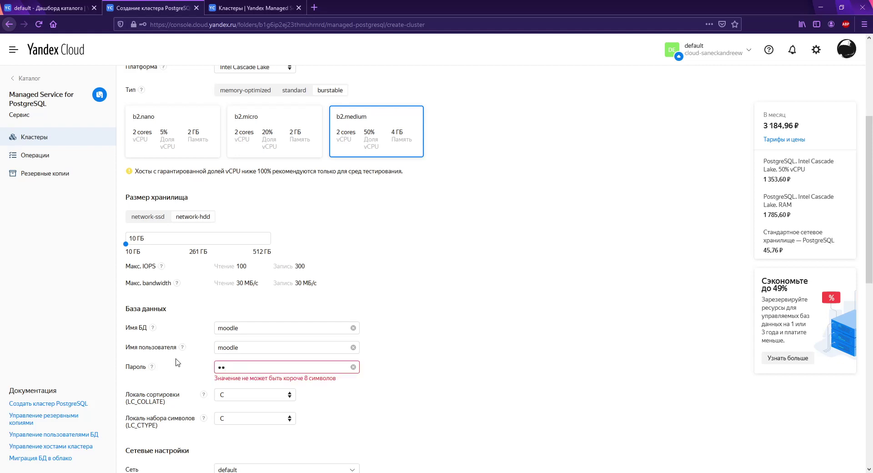
pyautogui.press('BackSpace')
pyautogui.write('password1')
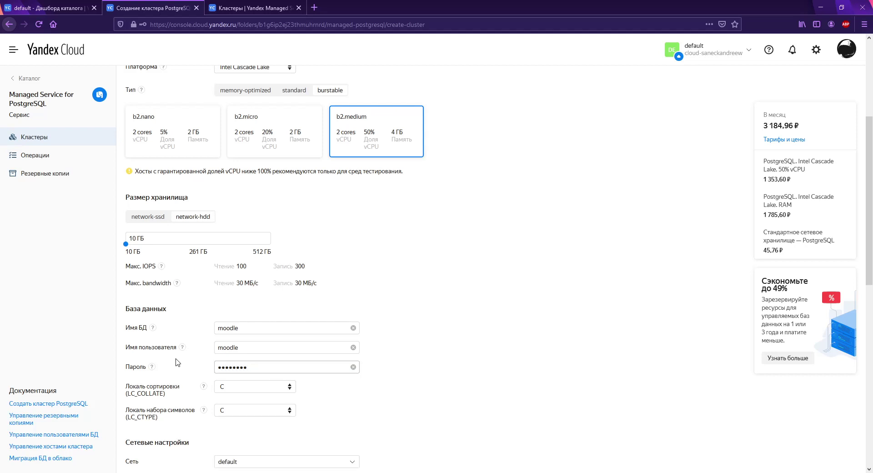
# Step: Review the cluster settings and submit the PostgreSQL cluster for creation
pyautogui.scroll(4, 414, 262)
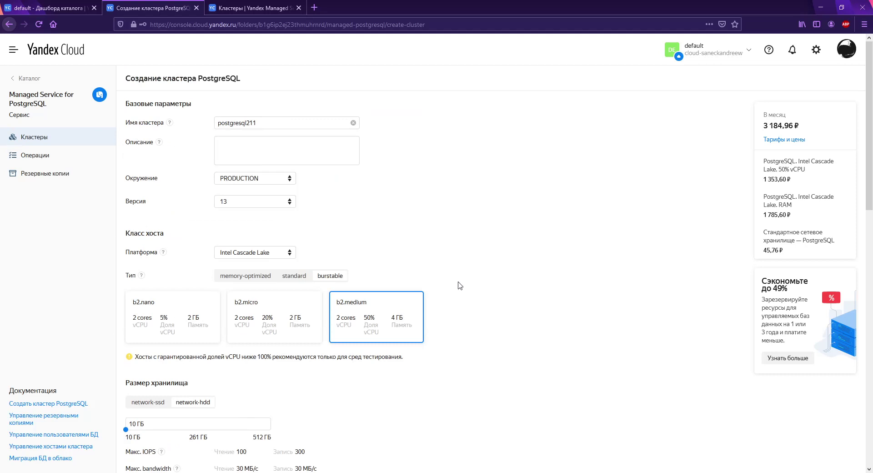
pyautogui.scroll(-13, 457, 286)
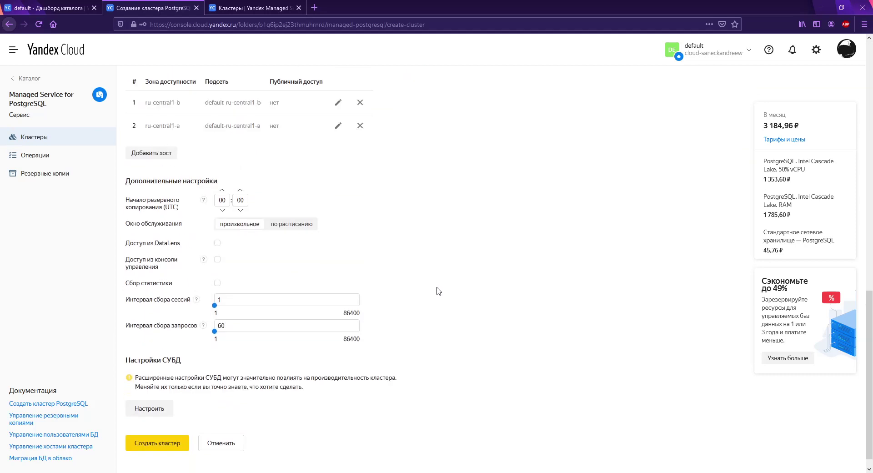
pyautogui.scroll(5, 396, 266)
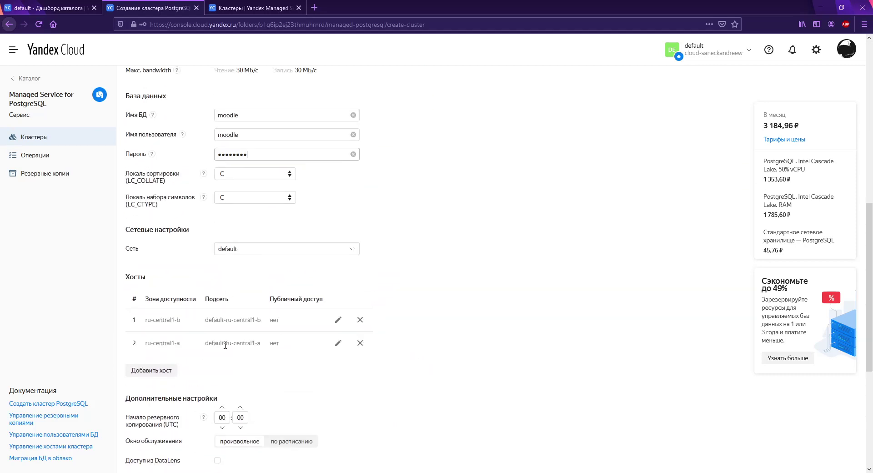
pyautogui.scroll(3, 421, 313)
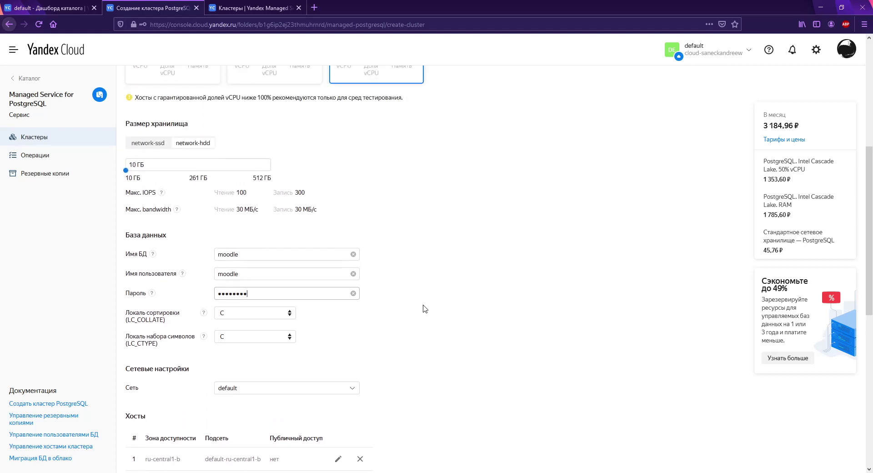
pyautogui.scroll(4, 424, 308)
pyautogui.scroll(-12, 414, 316)
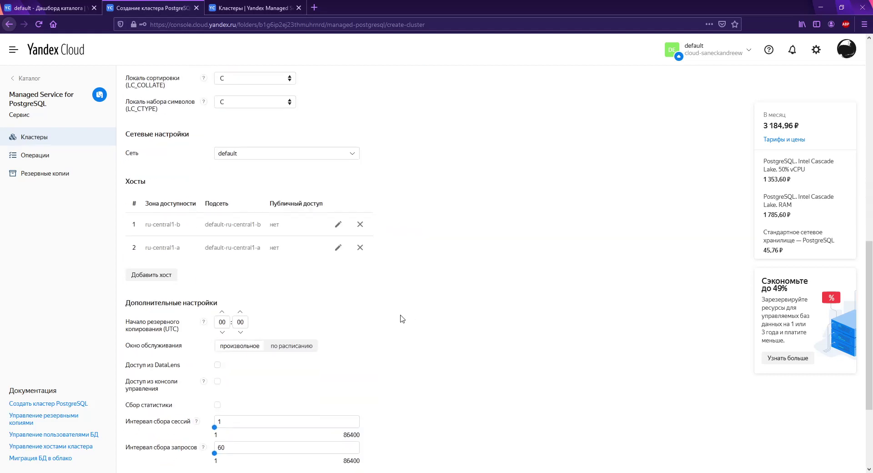
pyautogui.click(159, 430)
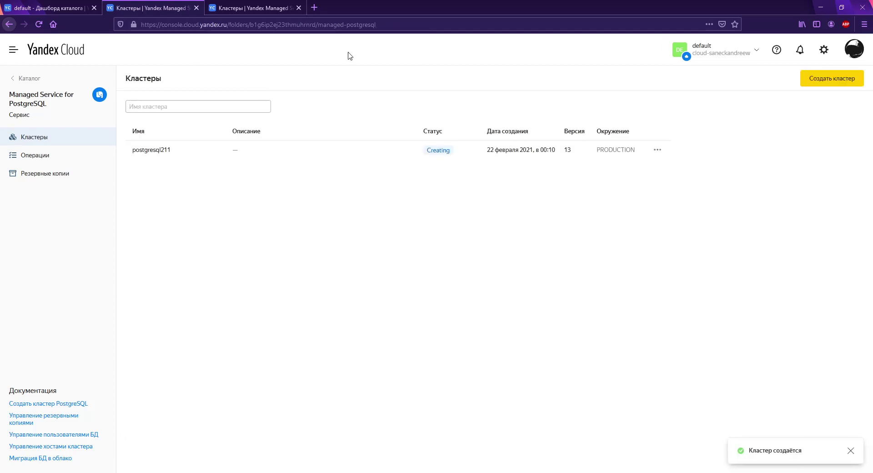
# Step: Start a new Redis cluster from the Redis clusters page and pick the burstable b2.medium host class
pyautogui.click(244, 4)
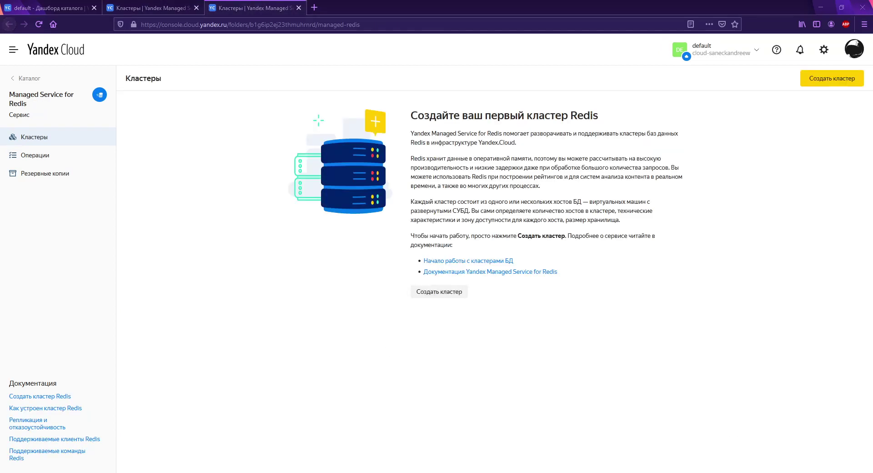
pyautogui.click(437, 293)
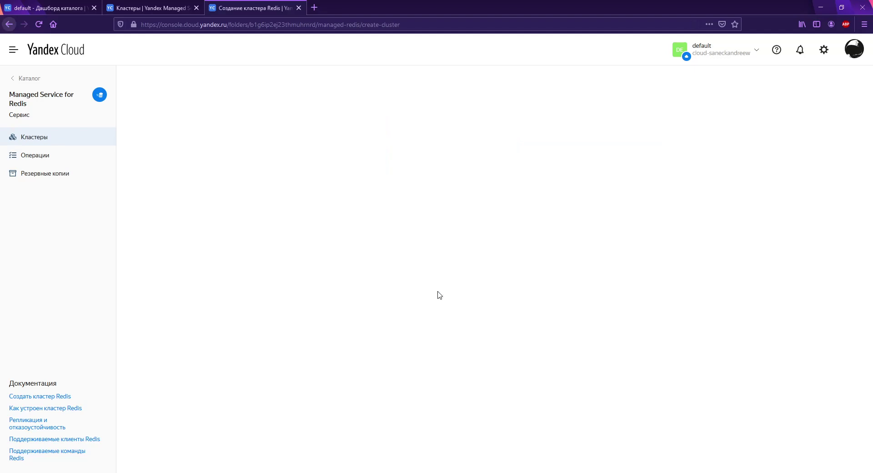
pyautogui.scroll(-2, 332, 254)
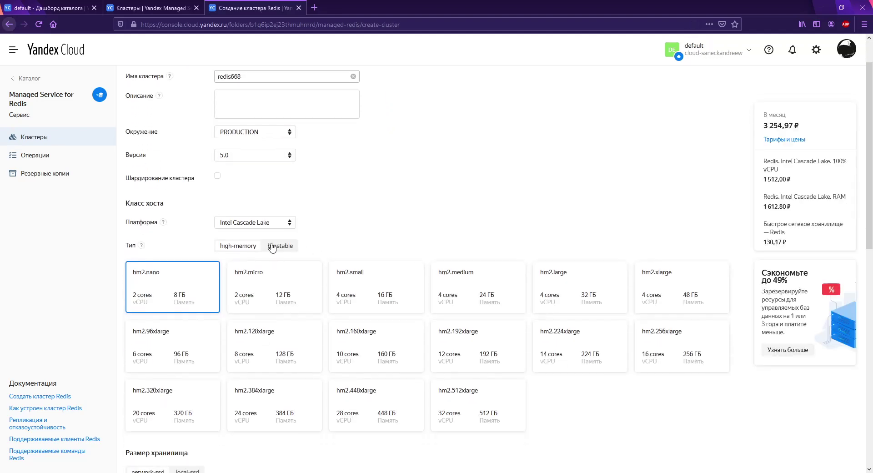
pyautogui.scroll(-7, 245, 261)
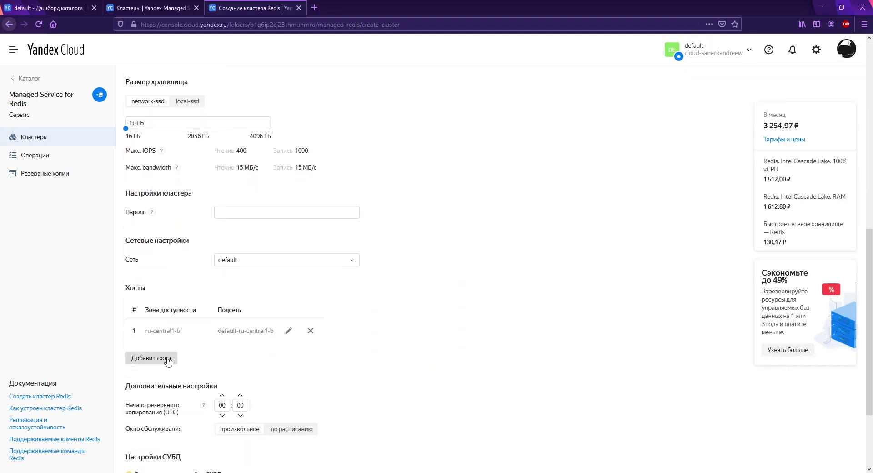
pyautogui.scroll(4, 281, 288)
pyautogui.scroll(3, 273, 173)
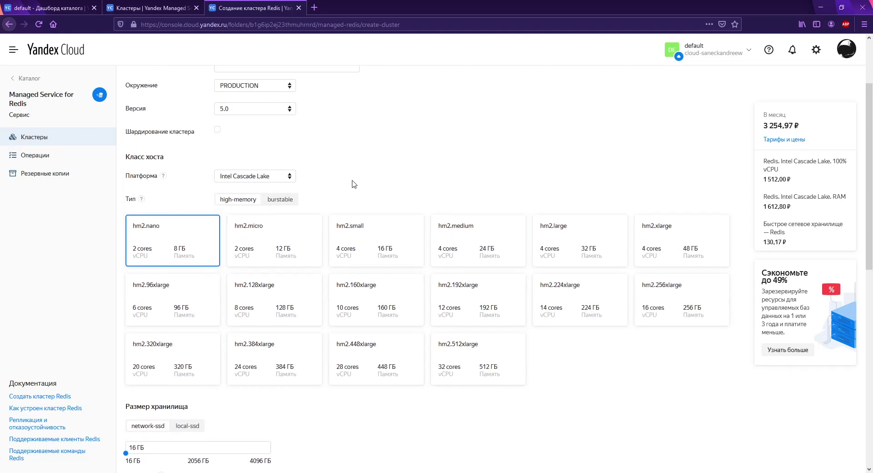
pyautogui.click(278, 200)
pyautogui.click(279, 258)
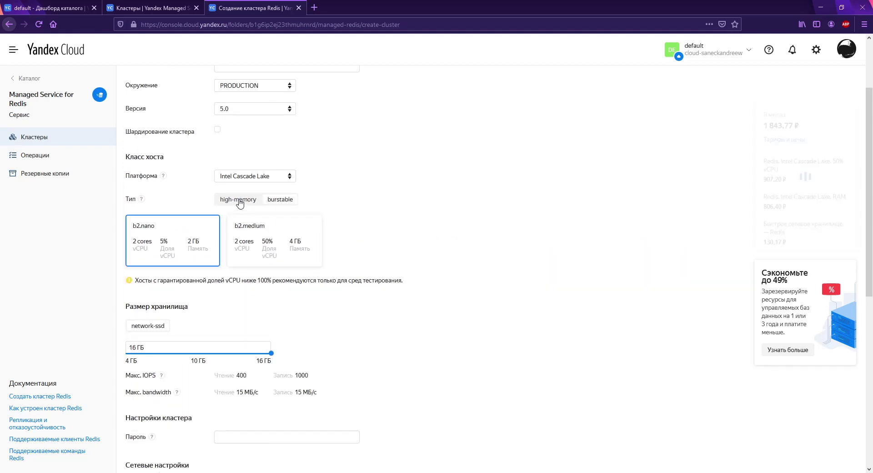
# Step: Compare high-memory classes, keep b2.medium, and try reducing storage to 8 GB
pyautogui.scroll(-6, 312, 245)
pyautogui.scroll(5, 219, 274)
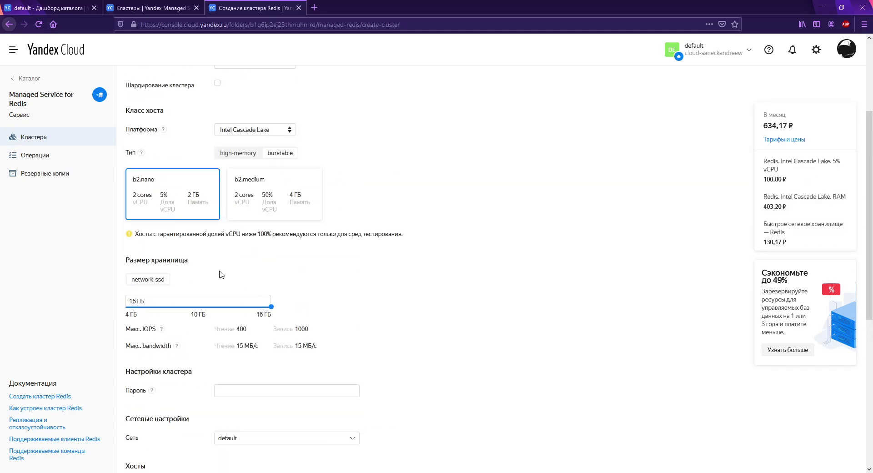
pyautogui.click(238, 153)
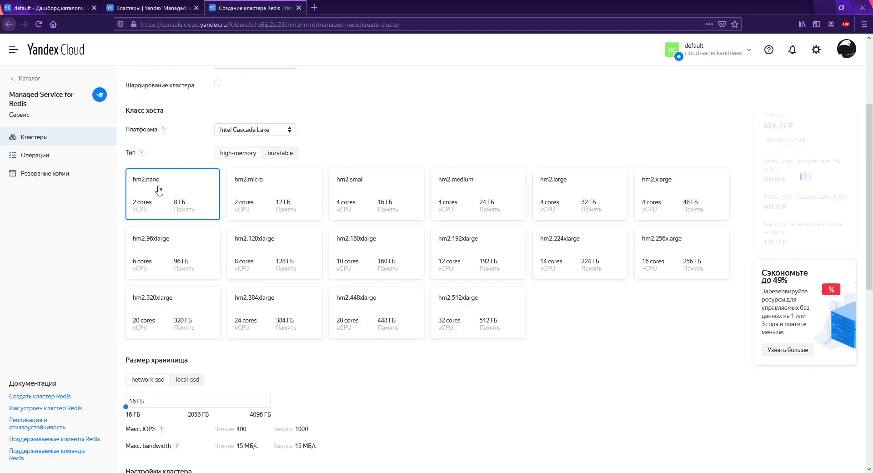
pyautogui.click(279, 155)
pyautogui.click(268, 196)
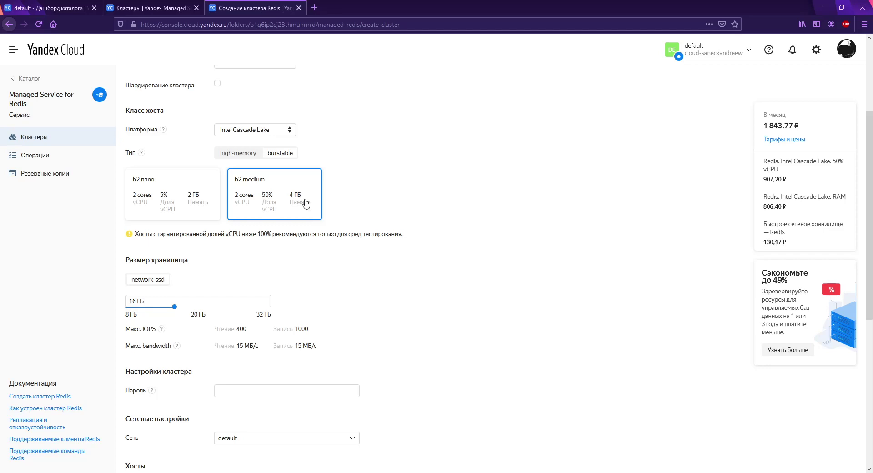
pyautogui.scroll(-4, 351, 226)
pyautogui.scroll(4, 237, 283)
pyautogui.moveTo(174, 306); pyautogui.dragTo(147, 310)
pyautogui.click(355, 271)
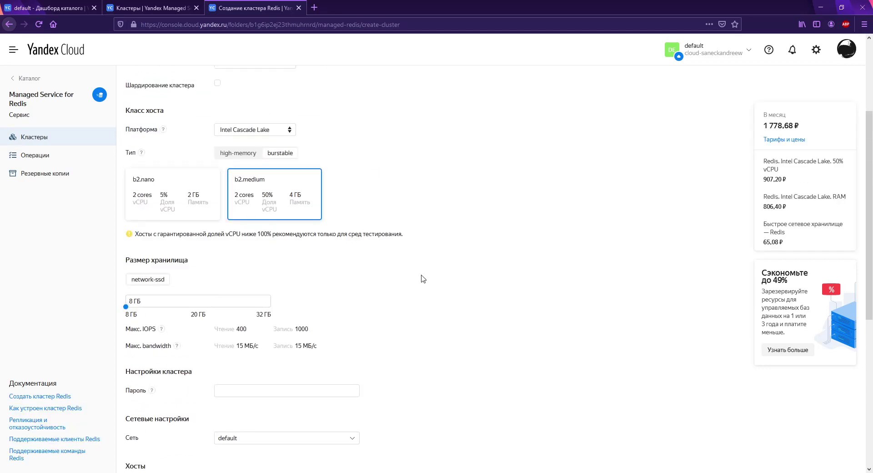
pyautogui.scroll(3, 423, 278)
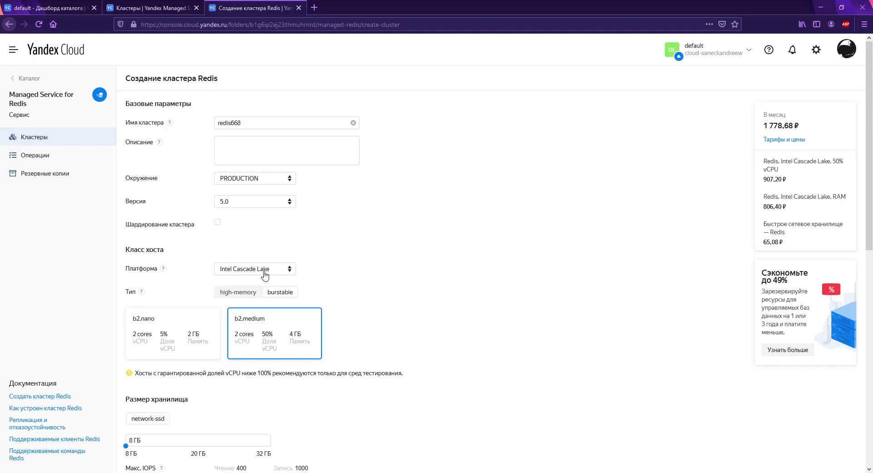
# Step: Try Intel Broadwell with b1.small and b1.nano, then revert to Cascade Lake b2.medium
pyautogui.click(265, 275)
pyautogui.click(272, 288)
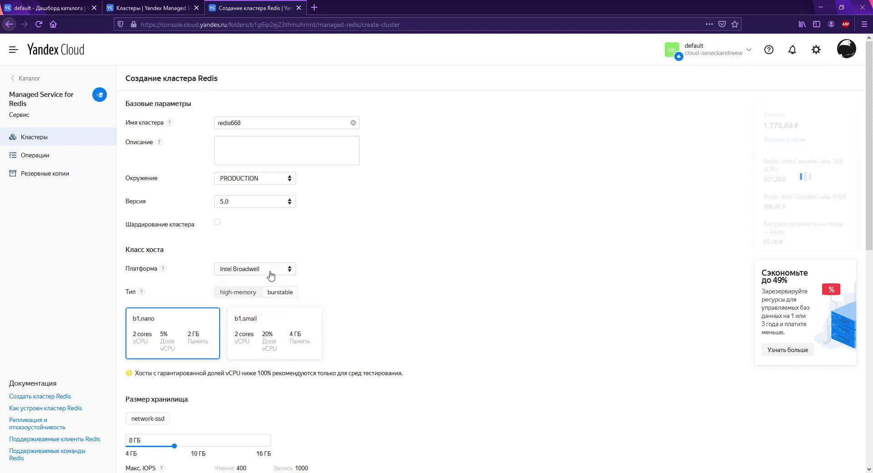
pyautogui.click(270, 327)
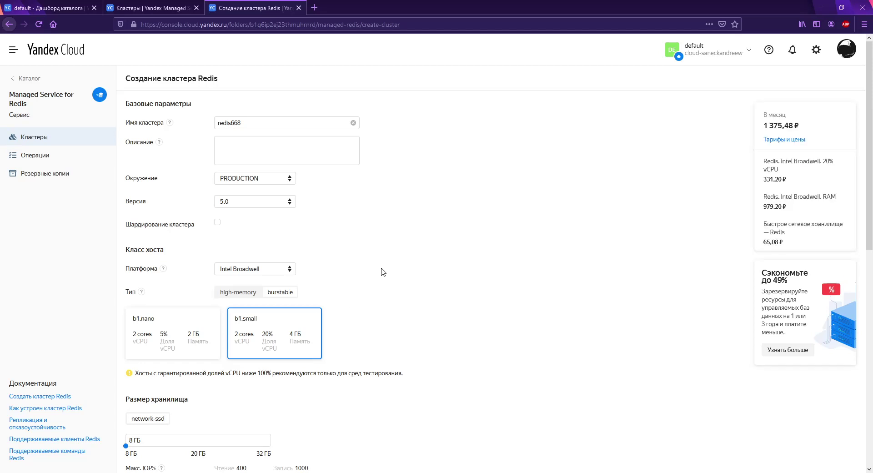
pyautogui.scroll(-7, 381, 271)
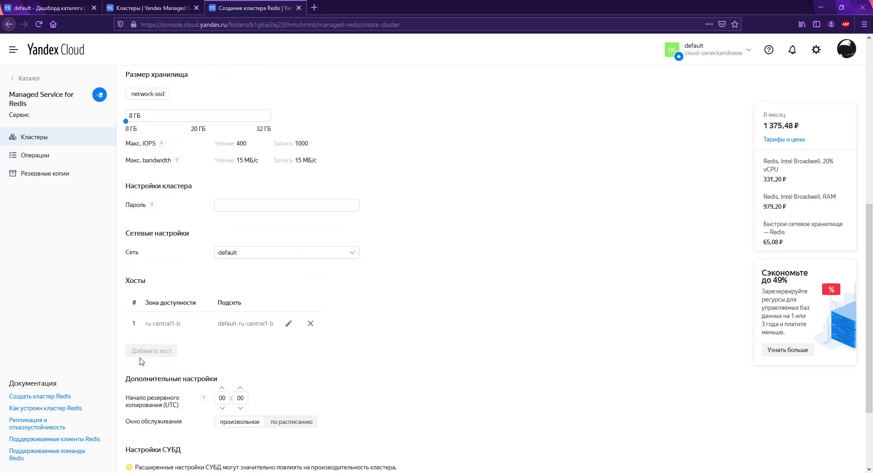
pyautogui.scroll(4, 141, 361)
pyautogui.click(195, 197)
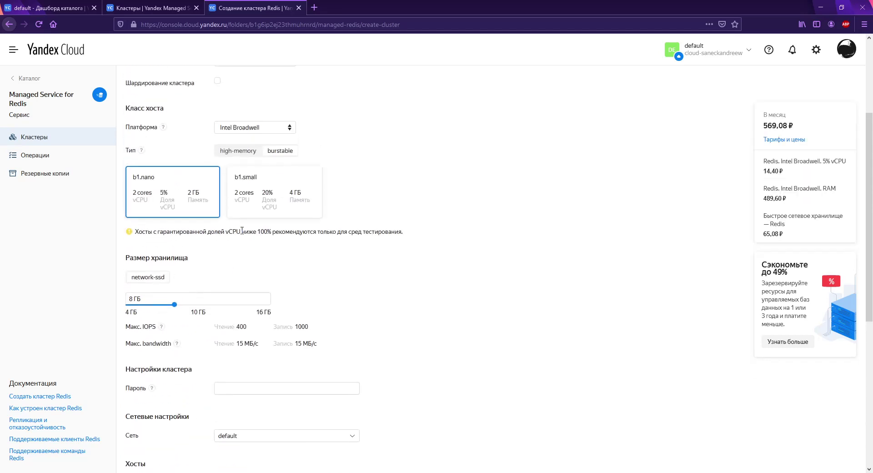
pyautogui.click(262, 129)
pyautogui.click(263, 156)
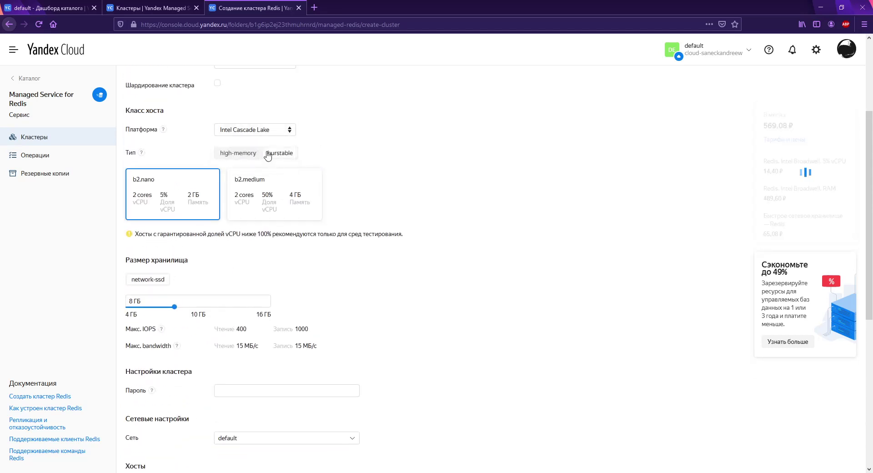
pyautogui.click(238, 153)
pyautogui.click(280, 153)
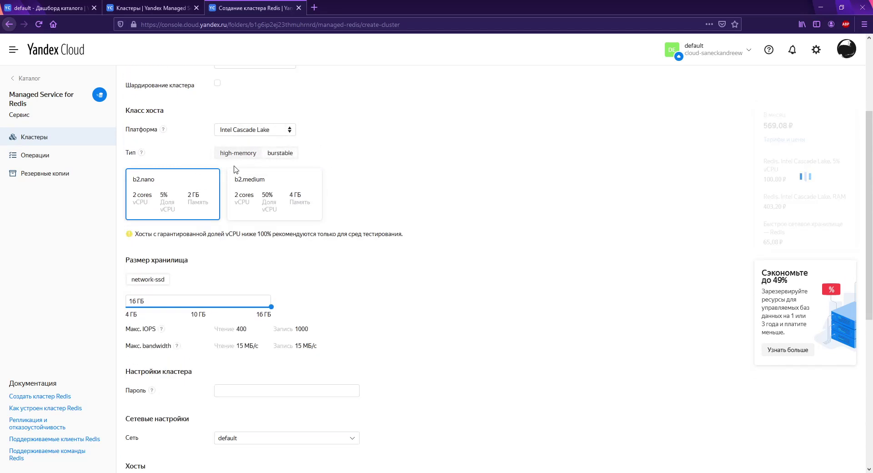
pyautogui.scroll(-3, 236, 172)
pyautogui.click(267, 112)
# Step: Compare the high-memory hm2.micro and hm2.nano host classes on Cascade Lake
pyautogui.scroll(3, 262, 134)
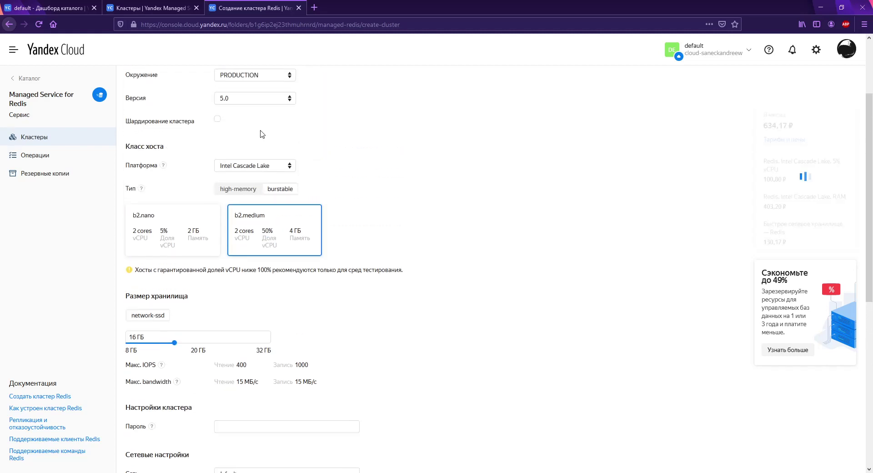
pyautogui.click(237, 188)
pyautogui.scroll(-4, 209, 237)
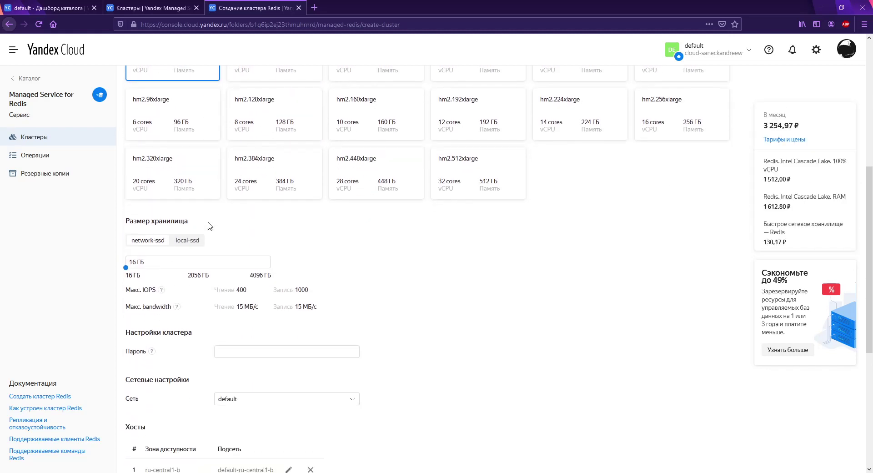
pyautogui.scroll(-3, 209, 226)
pyautogui.scroll(8, 163, 351)
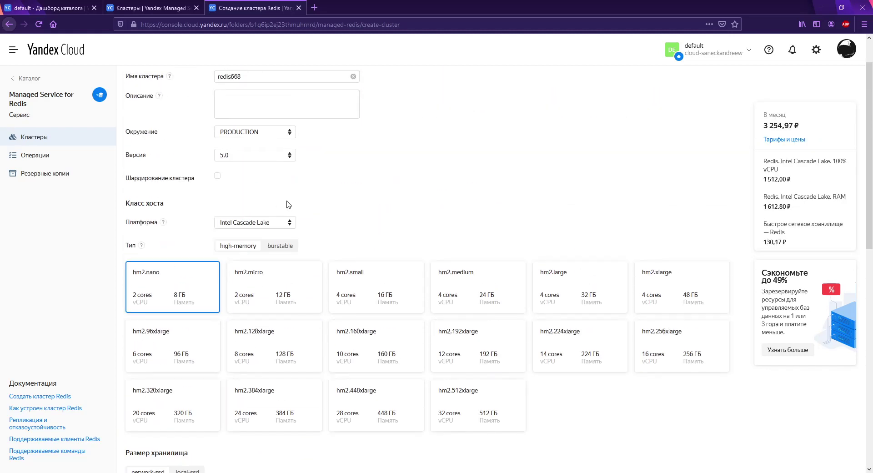
pyautogui.scroll(-3, 172, 354)
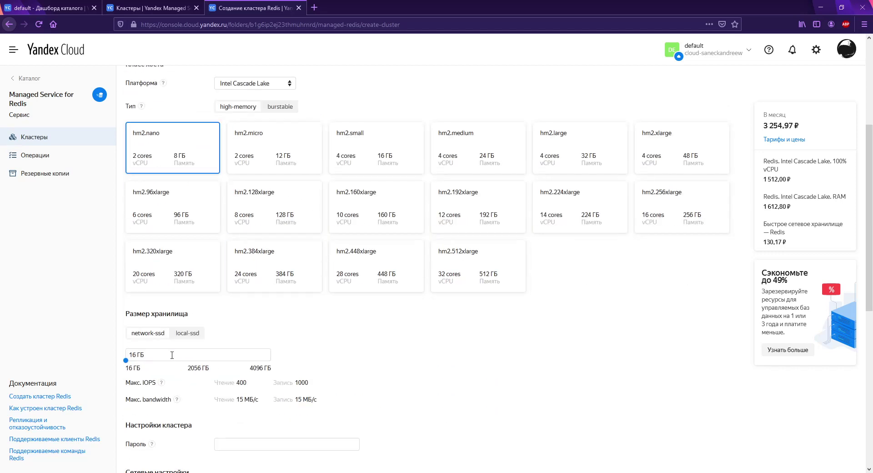
pyautogui.click(249, 153)
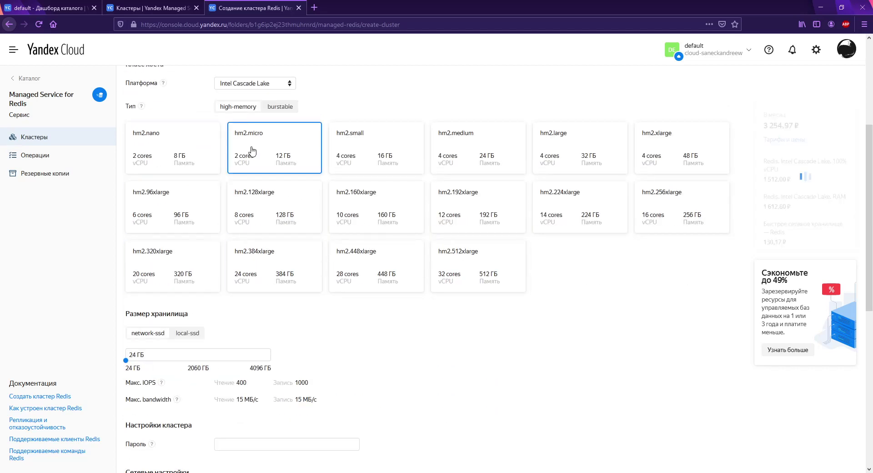
pyautogui.click(190, 149)
pyautogui.click(278, 107)
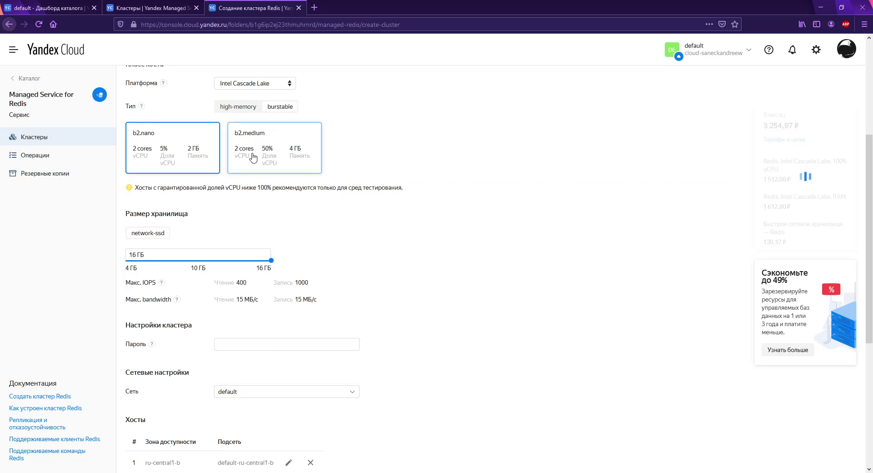
pyautogui.scroll(-2, 252, 156)
pyautogui.scroll(2, 255, 154)
# Step: On Intel Broadwell, compare hm1.micro, hm1.nano and burstable b1.small host classes
pyautogui.click(268, 84)
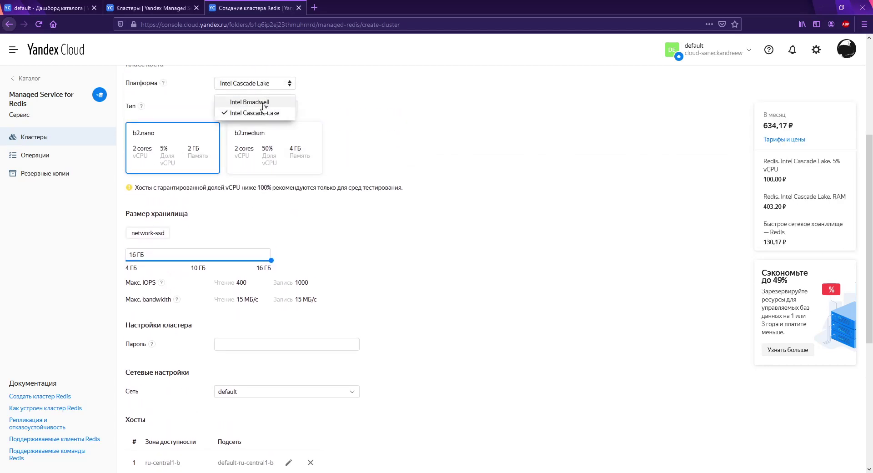
pyautogui.click(264, 102)
pyautogui.click(249, 107)
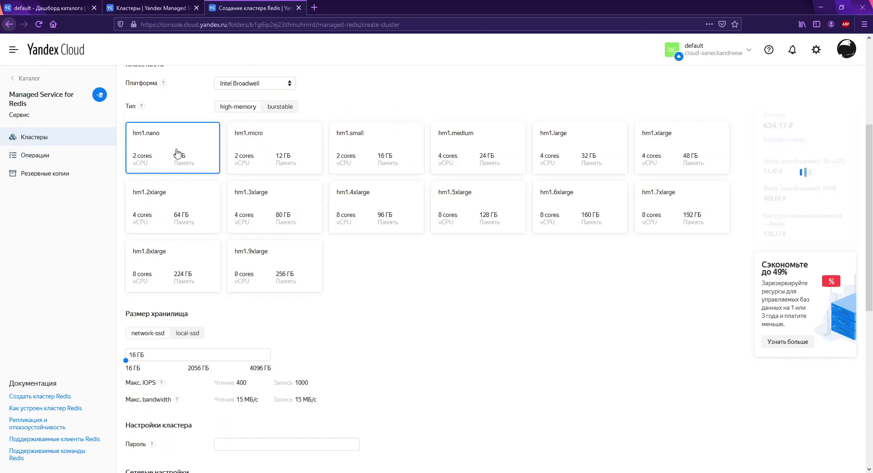
pyautogui.scroll(-2, 177, 151)
pyautogui.scroll(-3, 200, 172)
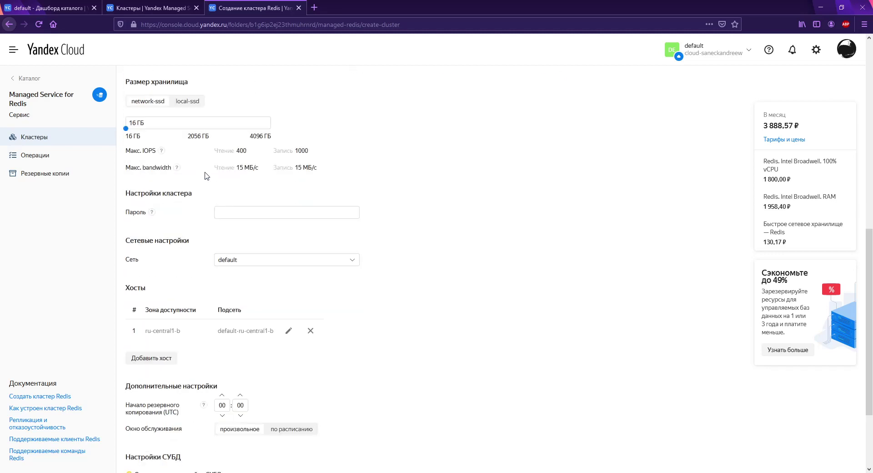
pyautogui.scroll(4, 265, 142)
pyautogui.click(267, 110)
pyautogui.scroll(-3, 267, 111)
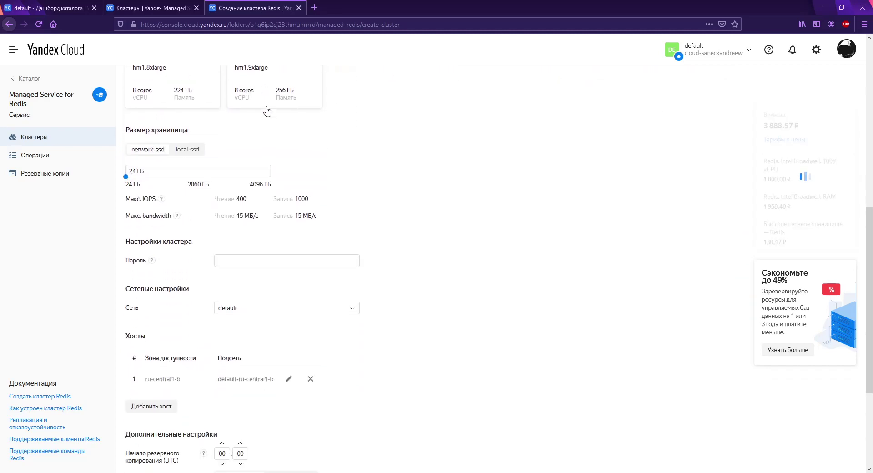
pyautogui.scroll(5, 265, 167)
pyautogui.click(173, 210)
pyautogui.click(280, 153)
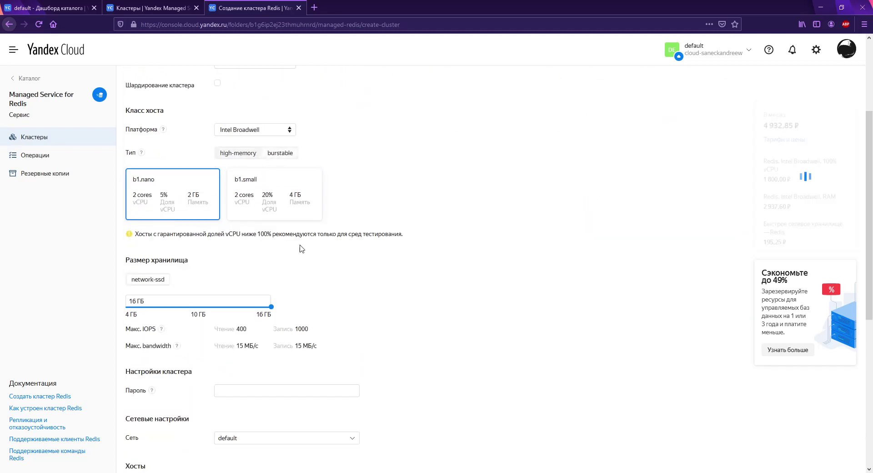
pyautogui.click(282, 193)
# Step: Settle on Intel Broadwell high-memory hm1.nano hosts with 16 GB network-ssd storage
pyautogui.scroll(-6, 283, 204)
pyautogui.scroll(2, 280, 218)
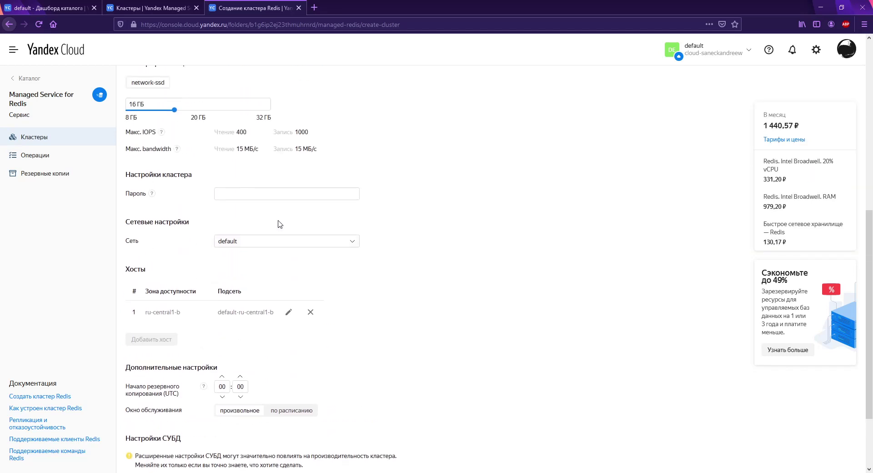
pyautogui.scroll(4, 255, 261)
pyautogui.click(273, 118)
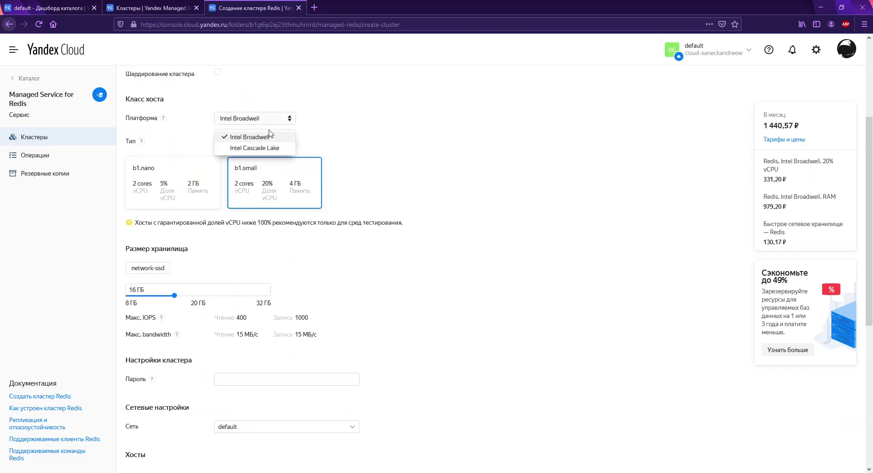
pyautogui.click(259, 150)
pyautogui.scroll(-5, 289, 227)
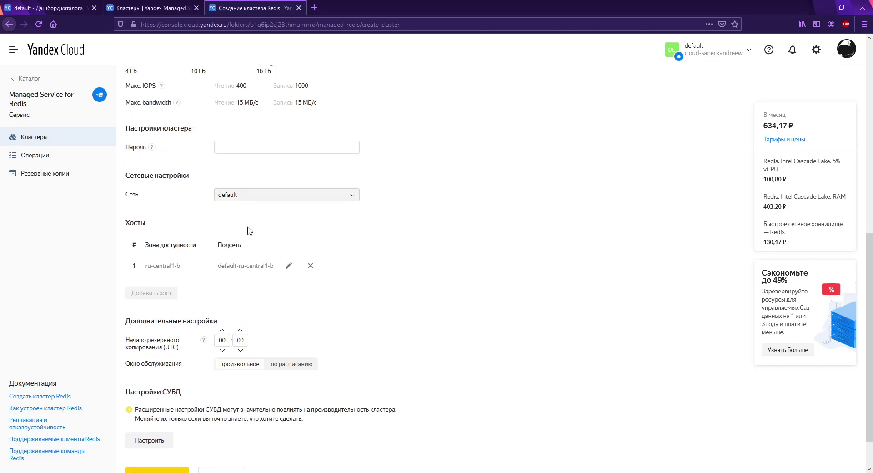
pyautogui.scroll(4, 227, 282)
pyautogui.scroll(-3, 226, 223)
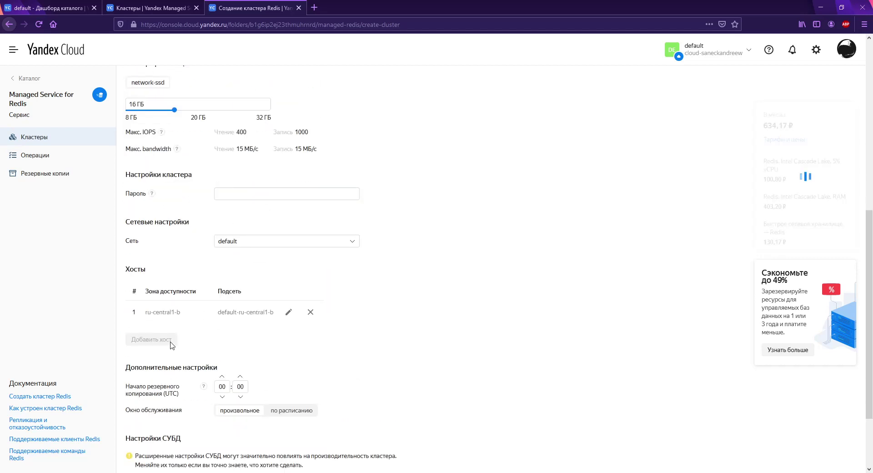
pyautogui.scroll(5, 172, 345)
pyautogui.click(250, 167)
pyautogui.click(239, 184)
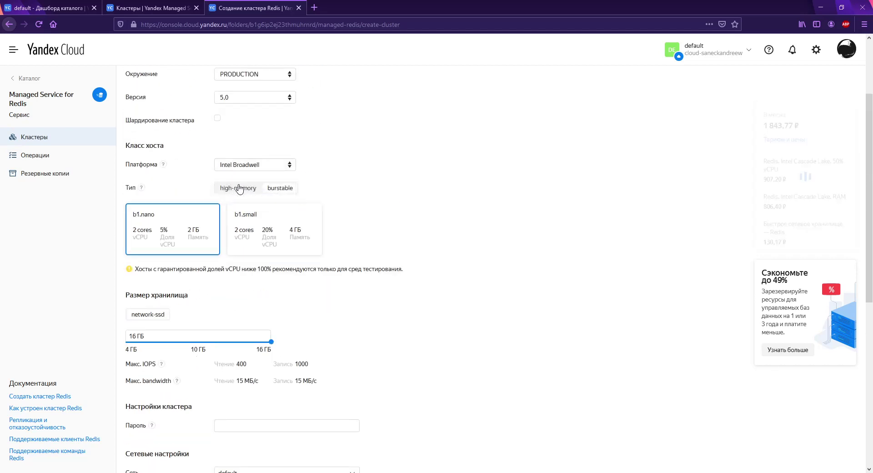
pyautogui.scroll(-2, 239, 188)
pyautogui.click(246, 95)
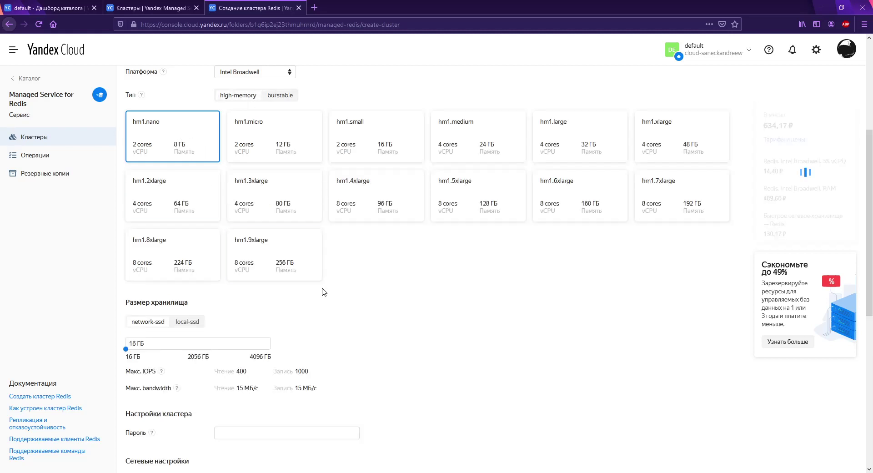
pyautogui.scroll(-3, 332, 264)
pyautogui.scroll(3, 341, 264)
pyautogui.scroll(-2, 263, 282)
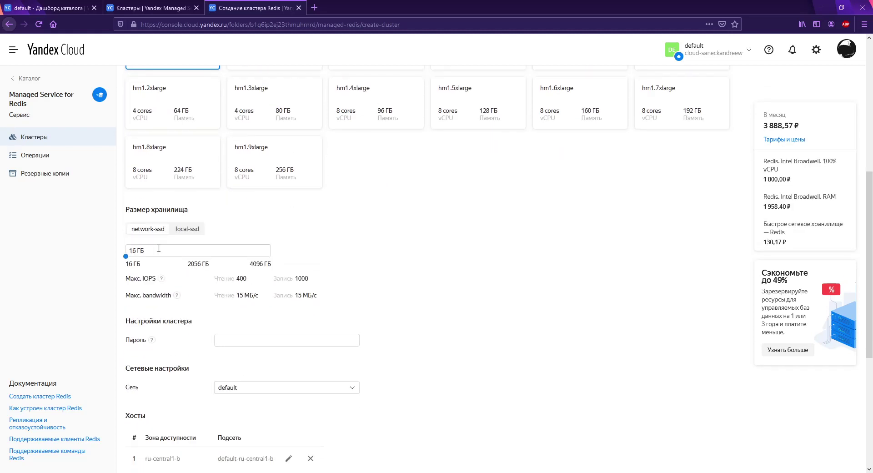
pyautogui.scroll(-5, 190, 270)
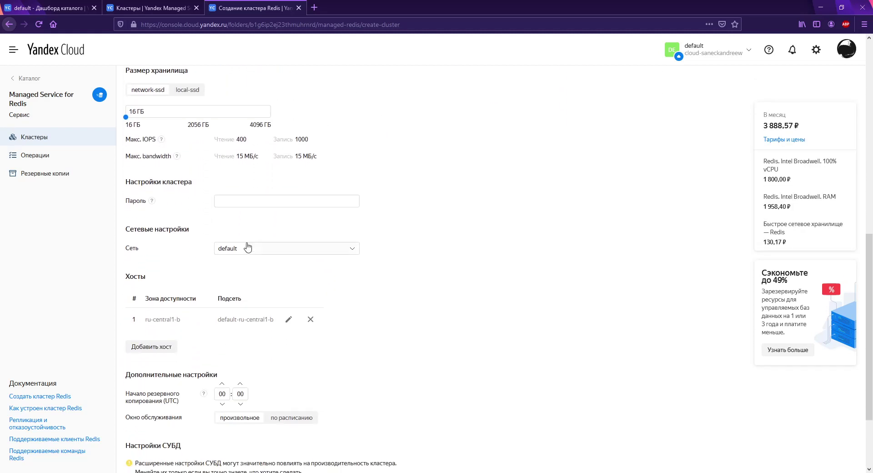
# Step: Add a second host in ru-central1-a, keeping the Intel Broadwell platform
pyautogui.click(158, 255)
pyautogui.click(555, 292)
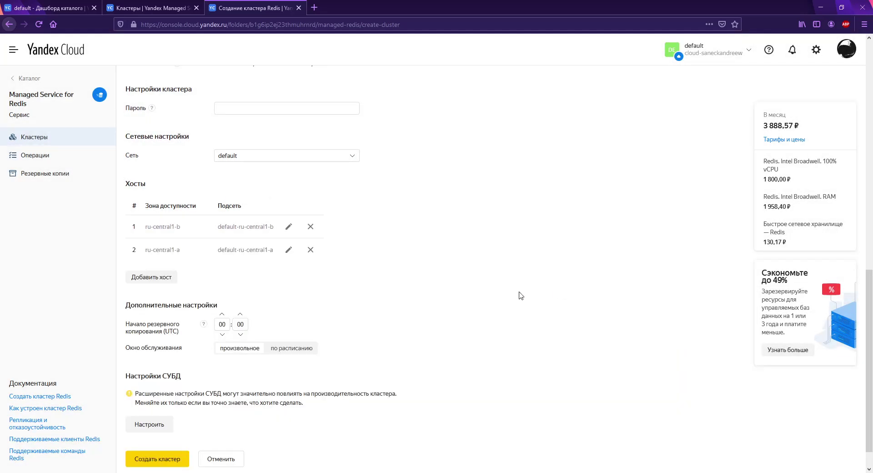
pyautogui.scroll(12, 387, 328)
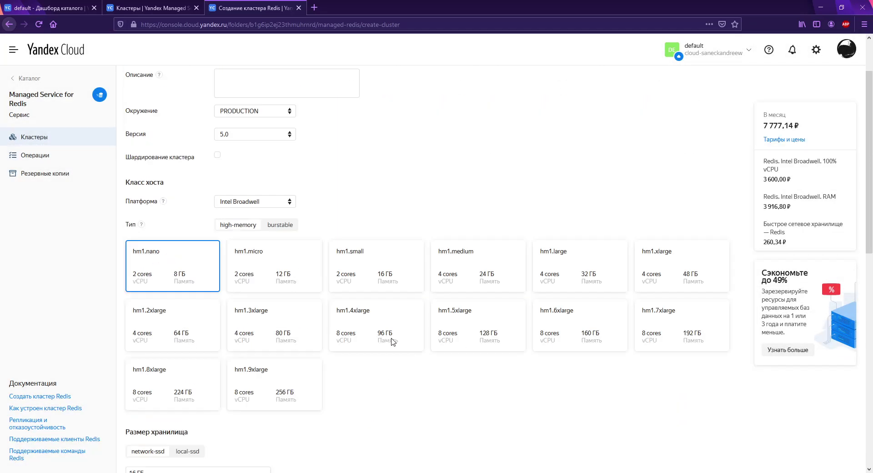
pyautogui.click(258, 269)
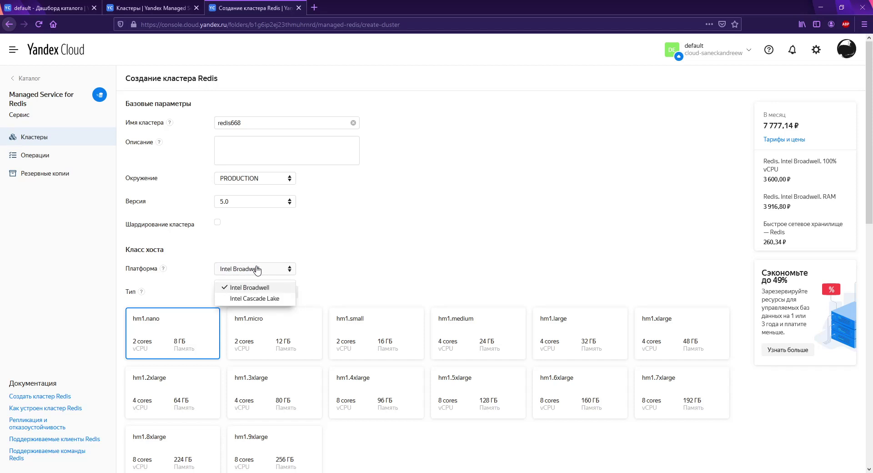
pyautogui.click(316, 249)
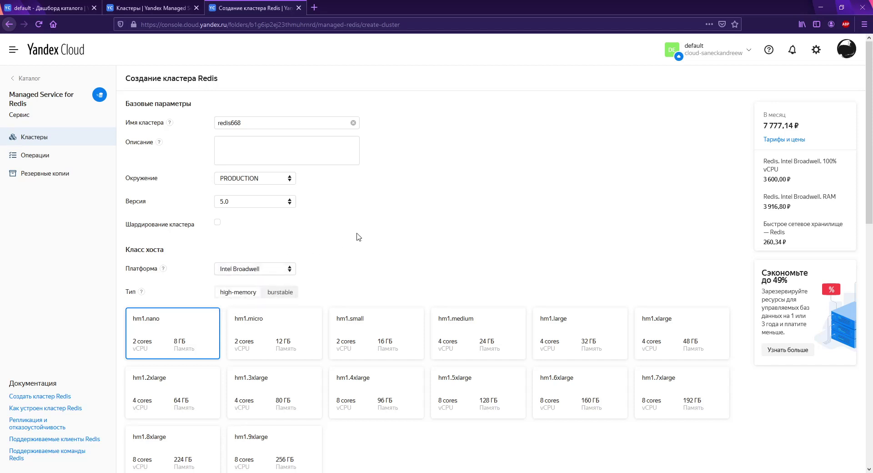
# Step: Glance at the PostgreSQL cluster list, then attempt to create the Redis cluster
pyautogui.click(146, 9)
pyautogui.click(259, 9)
pyautogui.scroll(-10, 351, 245)
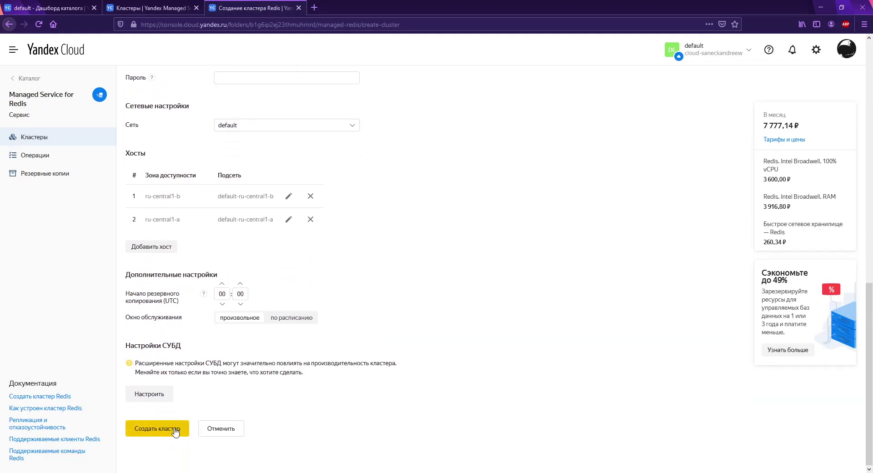
pyautogui.click(176, 431)
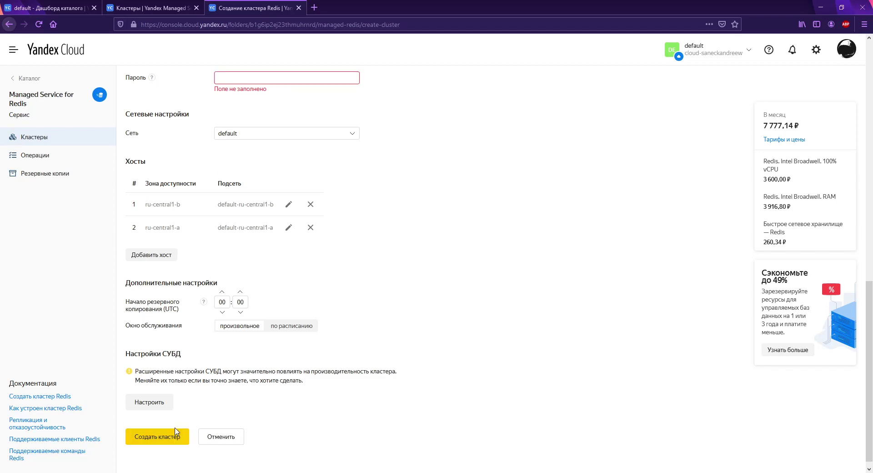
# Step: Switch the Redis hosts to Intel Cascade Lake and show the high-memory host classes
pyautogui.scroll(4, 205, 379)
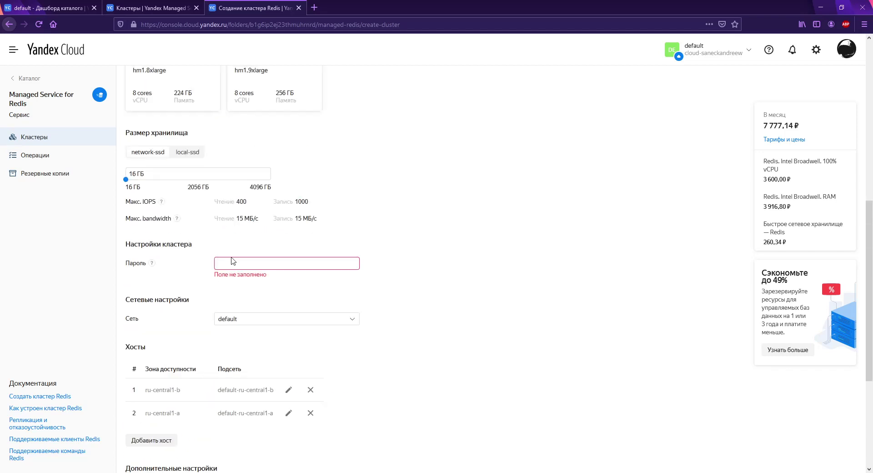
pyautogui.scroll(8, 247, 270)
pyautogui.click(266, 269)
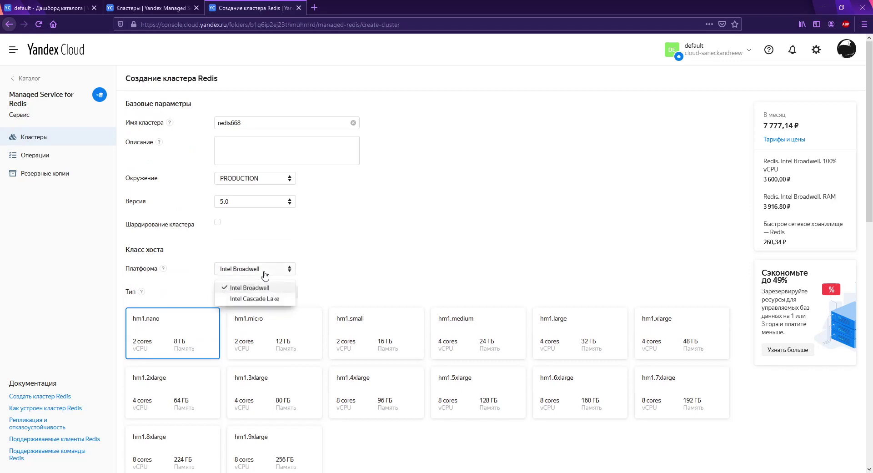
pyautogui.click(262, 299)
pyautogui.scroll(-2, 302, 288)
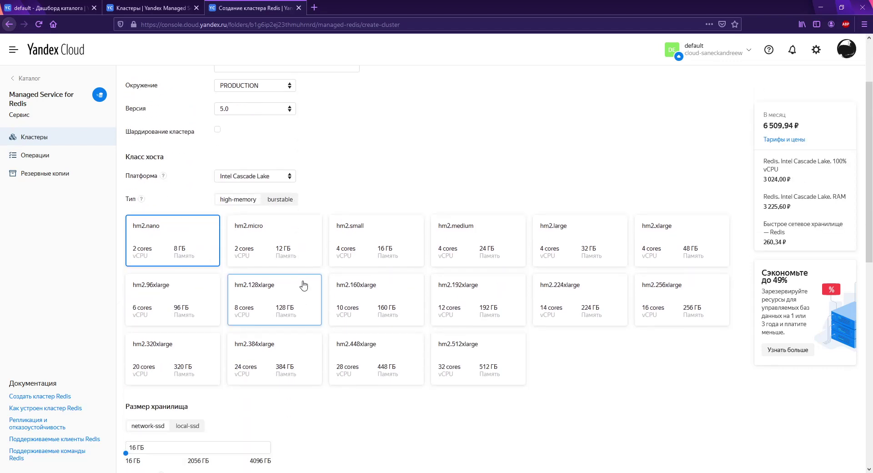
pyautogui.scroll(-4, 296, 288)
pyautogui.scroll(-3, 268, 327)
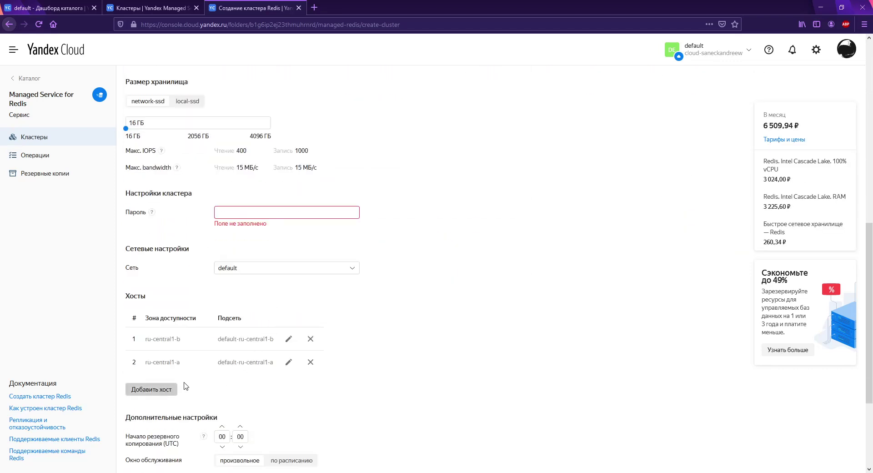
pyautogui.scroll(5, 213, 385)
pyautogui.scroll(4, 223, 386)
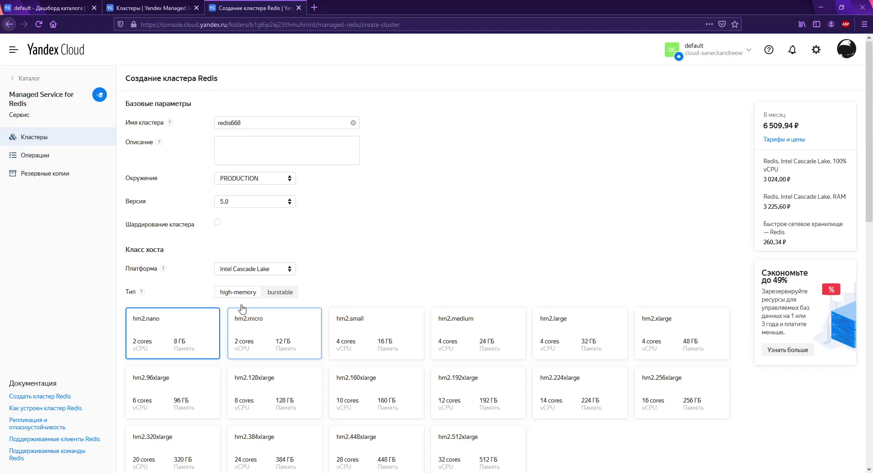
pyautogui.click(270, 295)
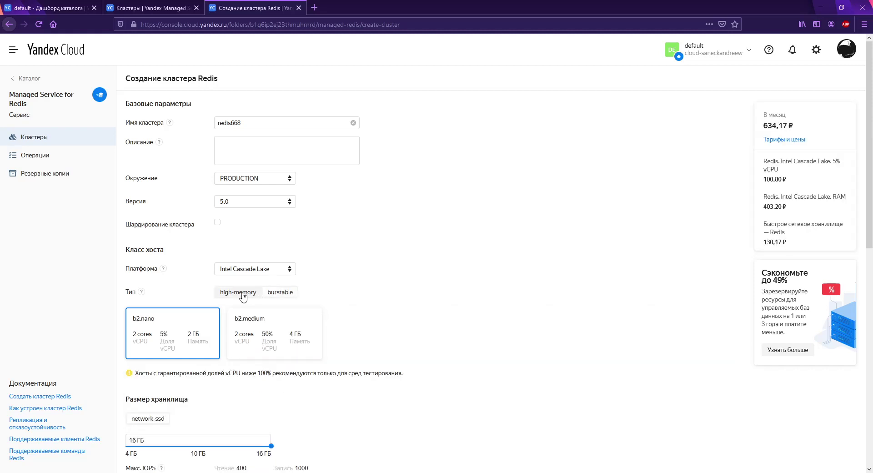
pyautogui.click(242, 296)
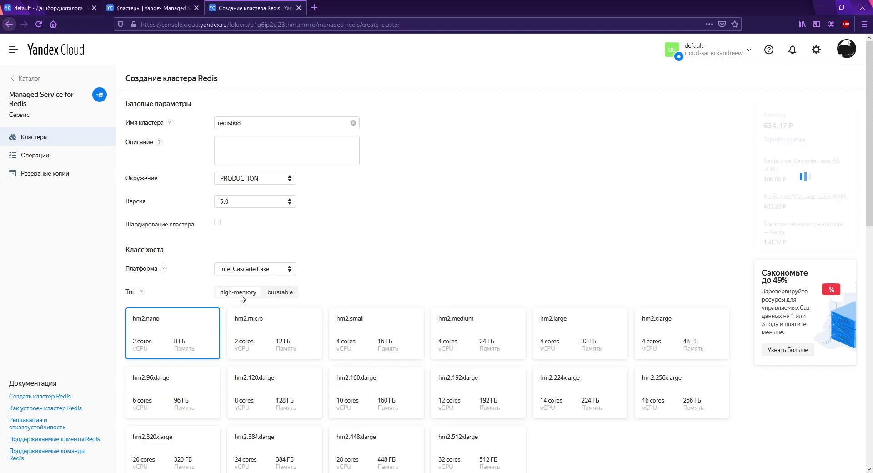
pyautogui.scroll(-7, 249, 299)
pyautogui.scroll(-2, 255, 301)
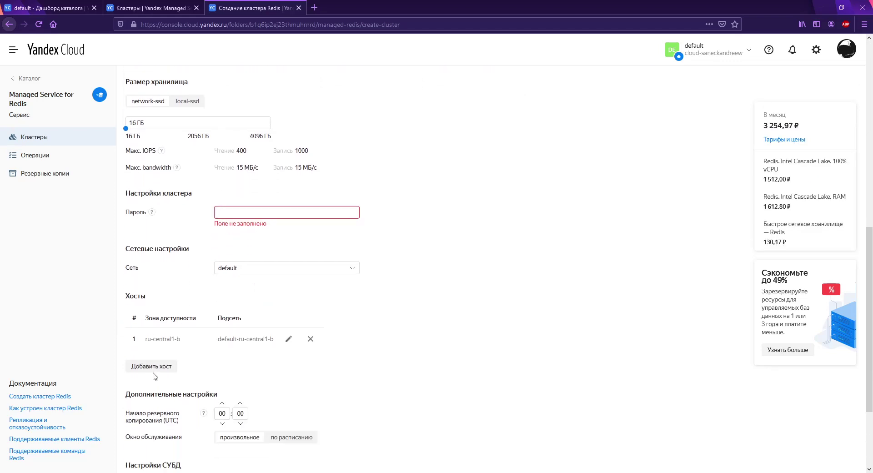
# Step: Add a ru-central1-a host, set the password, create the cluster, then open postgresql211
pyautogui.click(151, 366)
pyautogui.click(535, 294)
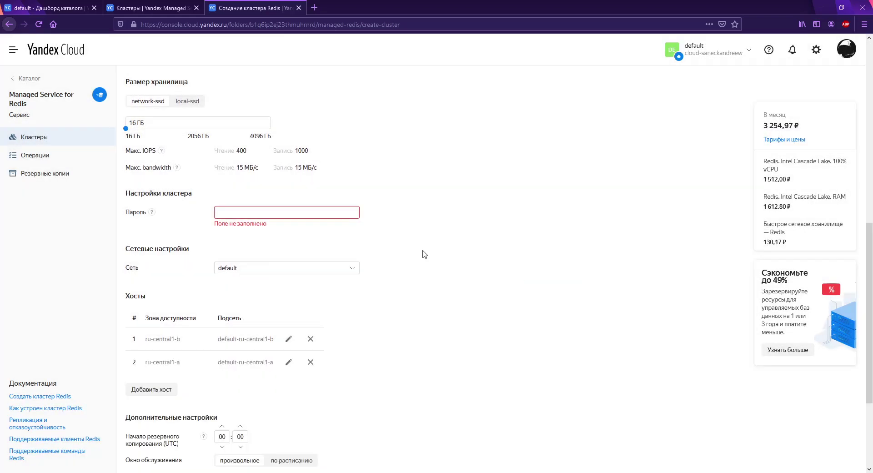
pyautogui.click(316, 213)
pyautogui.write('••••••')
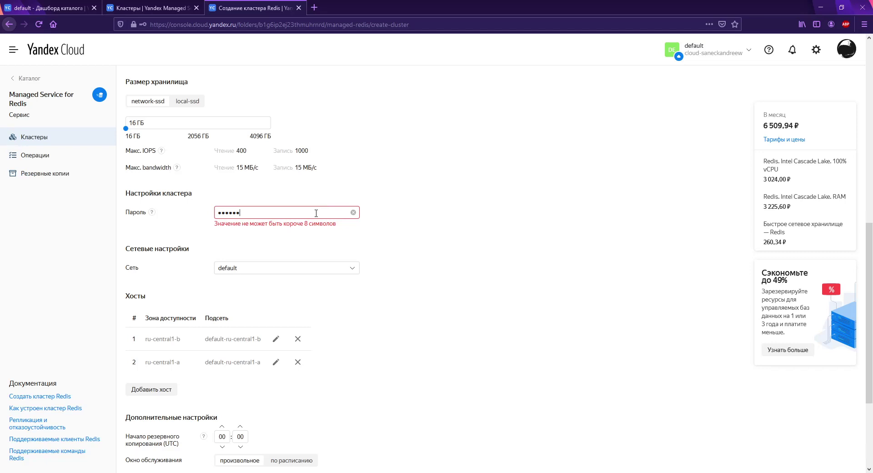
pyautogui.write('••')
pyautogui.scroll(8, 490, 227)
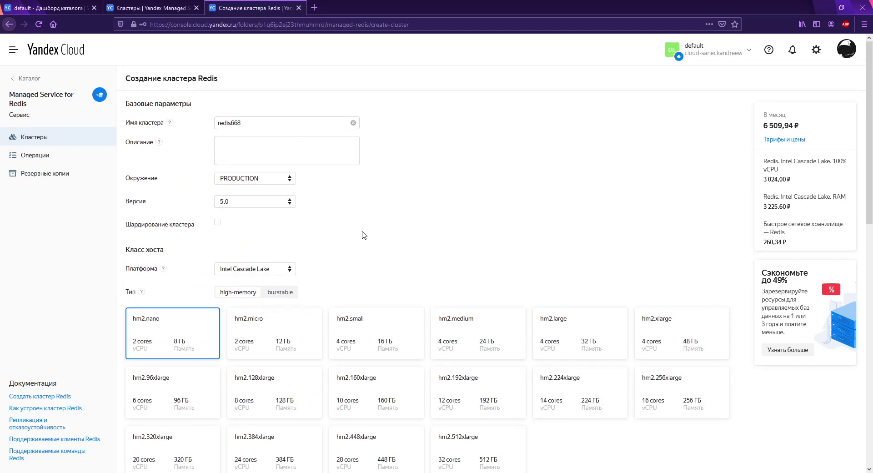
pyautogui.scroll(-10, 267, 273)
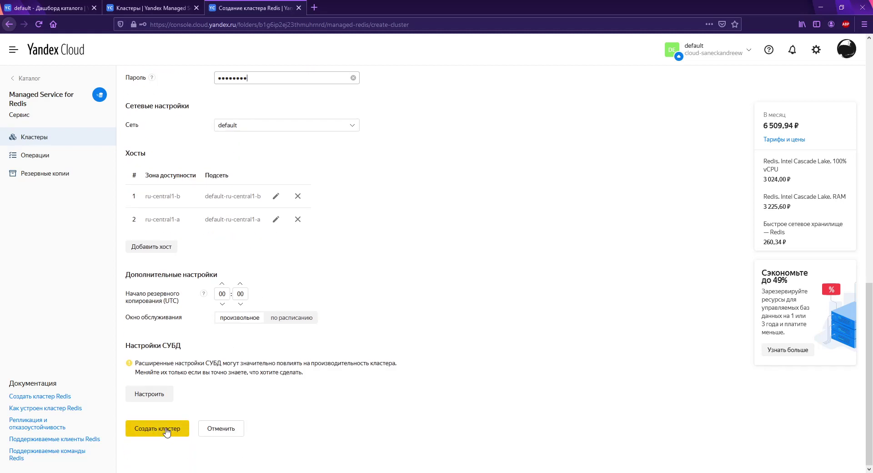
pyautogui.click(166, 432)
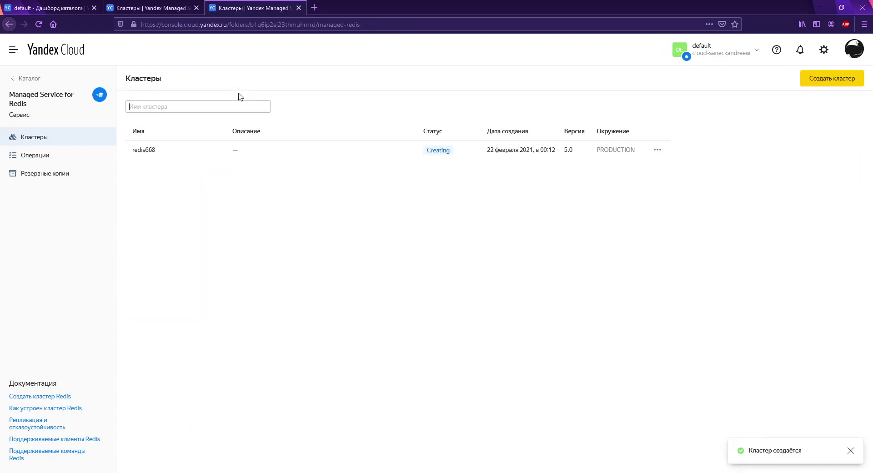
pyautogui.click(159, 8)
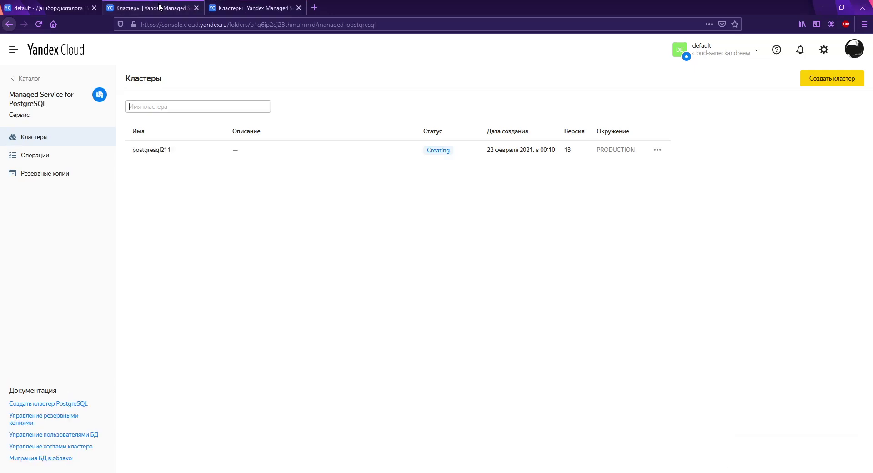
pyautogui.click(187, 159)
# Step: Open the moodle1 VM overview in Compute Cloud to get its public IP
pyautogui.click(68, 79)
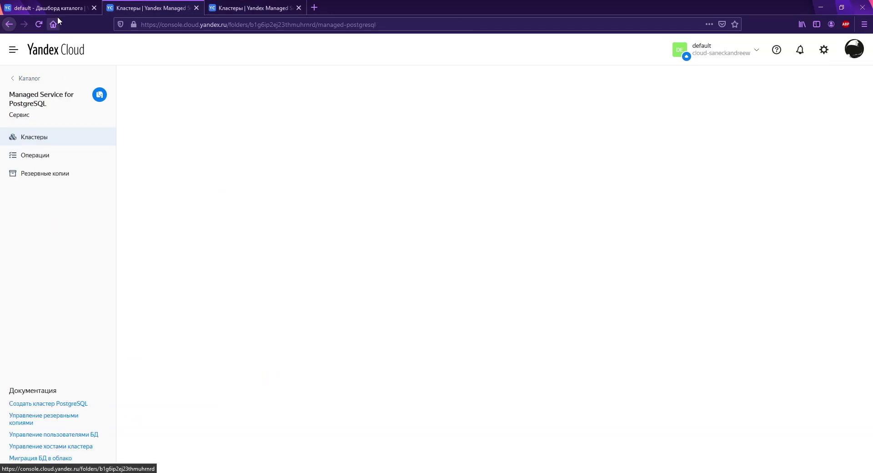
pyautogui.click(60, 8)
pyautogui.click(220, 143)
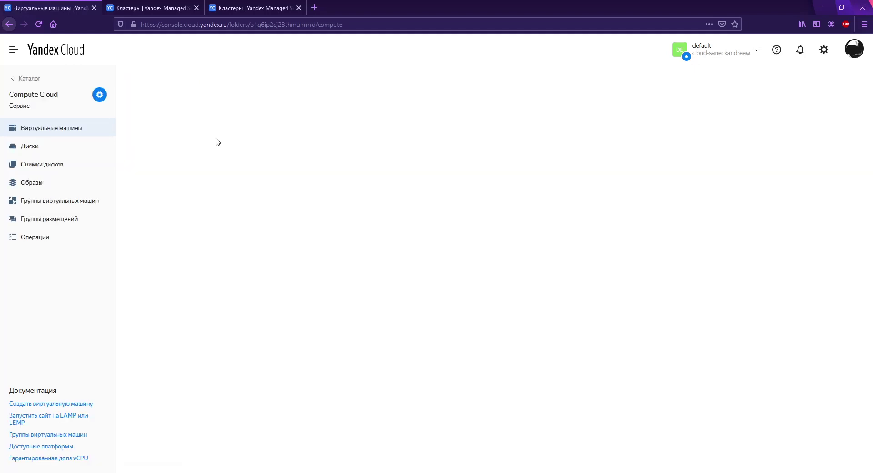
pyautogui.click(223, 163)
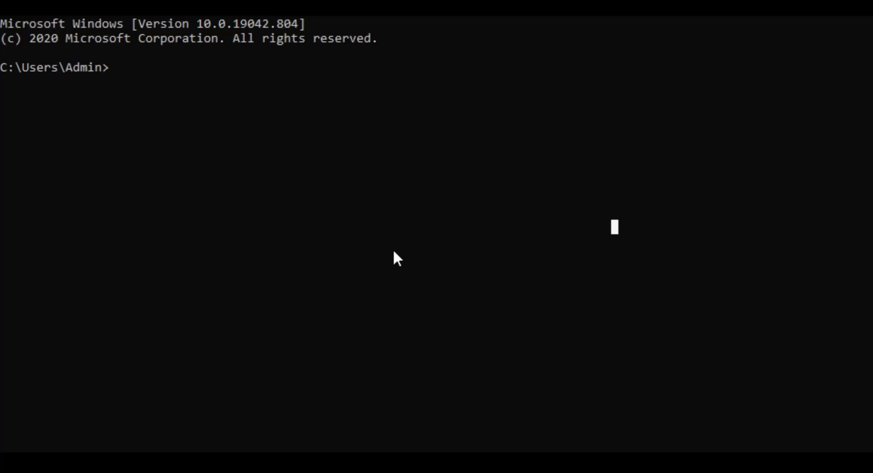
# Step: SSH into moodle1 at 84.201.141.148, accept the host key, and become root with sudo su -
pyautogui.write('ssh user@')
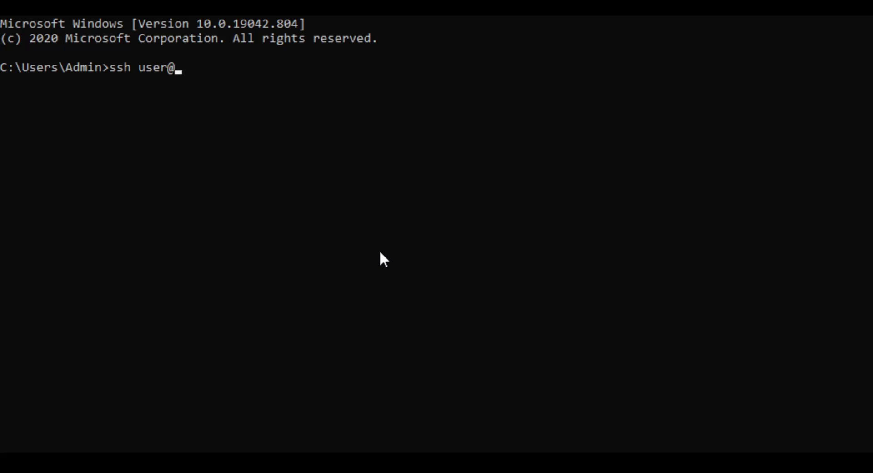
pyautogui.hotkey('ctrl', 'v')
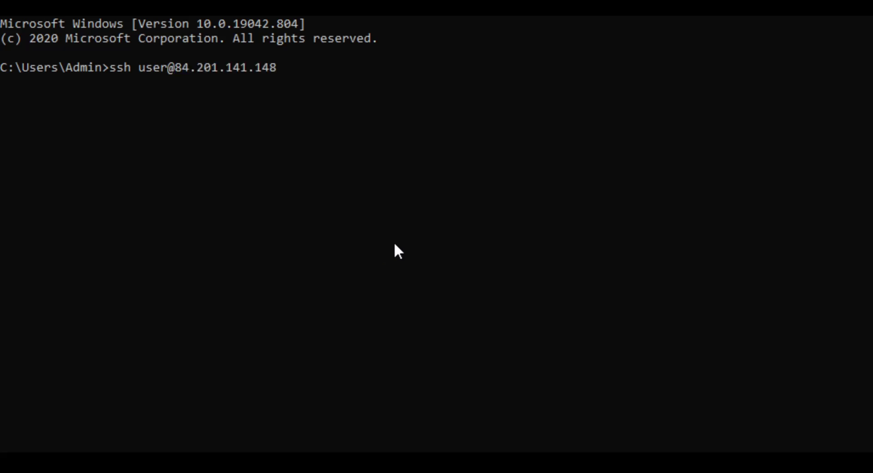
pyautogui.press('Return')
pyautogui.write('yes')
pyautogui.press('Return')
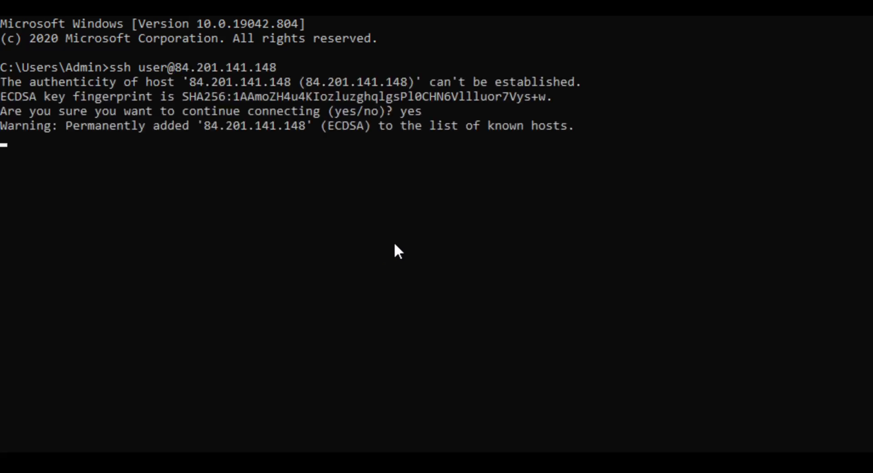
pyautogui.press('Return')
pyautogui.press('Return')
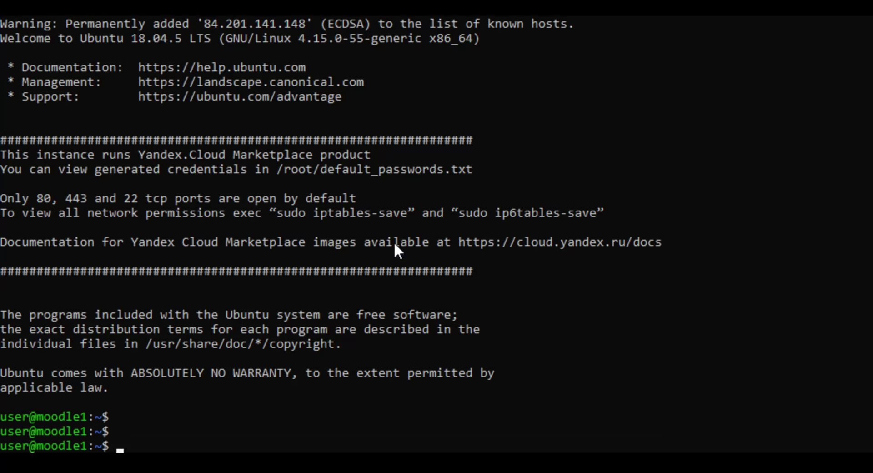
pyautogui.write('sudo su -')
pyautogui.press('Return')
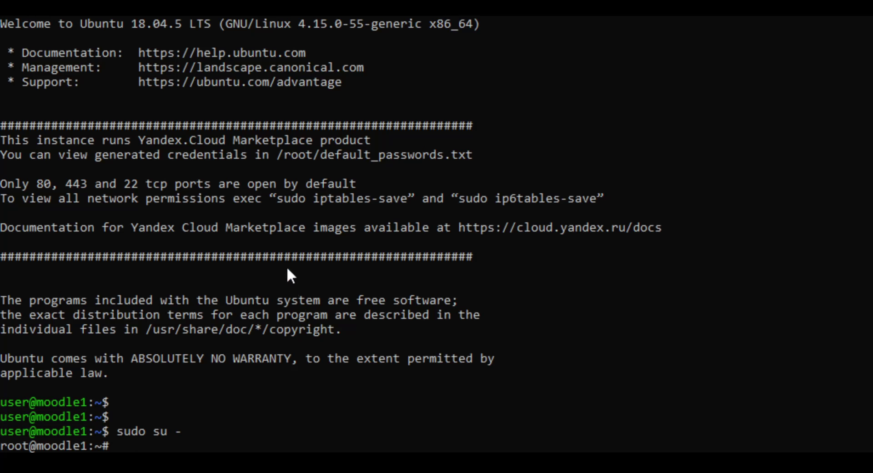
# Step: Clear the screen, run apt update, then start apt upgrade -y on moodle1
pyautogui.hotkey('ctrl', 'l')
pyautogui.write('apt update ')
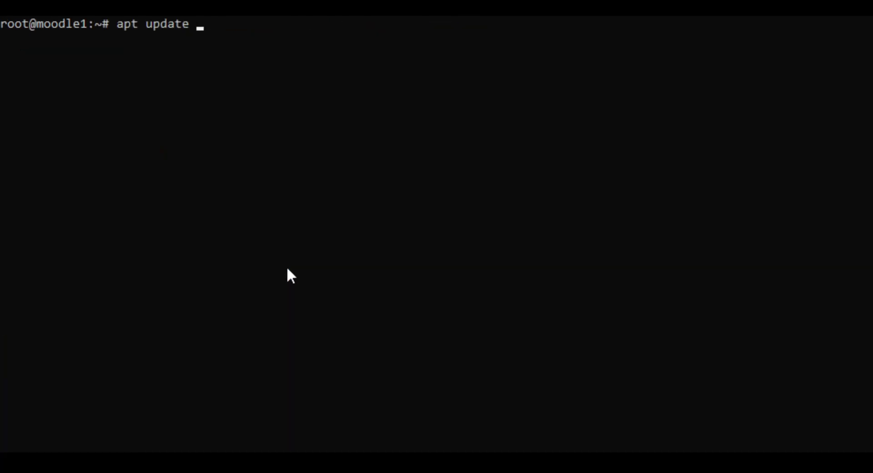
pyautogui.write('-y')
pyautogui.press('BackSpace')
pyautogui.press('BackSpace')
pyautogui.press('Return')
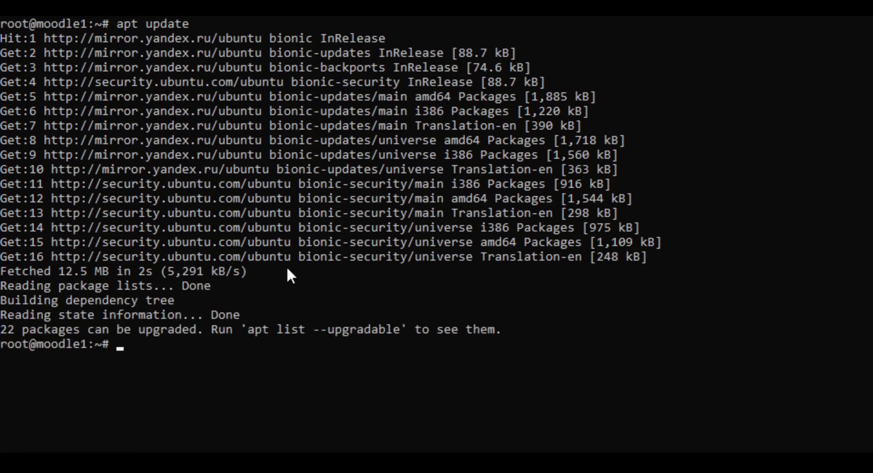
pyautogui.write('apt upgrade -y')
pyautogui.press('Return')
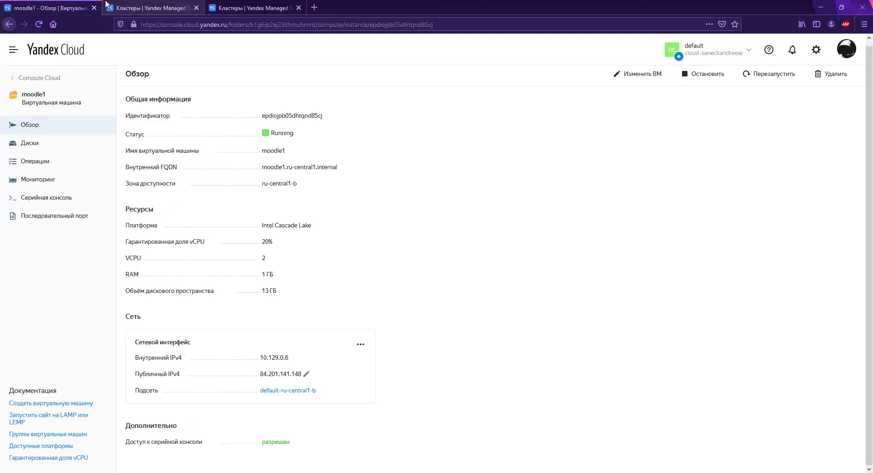
# Step: Open the redis668 and postgresql211 cluster Overview pages
pyautogui.click(122, 10)
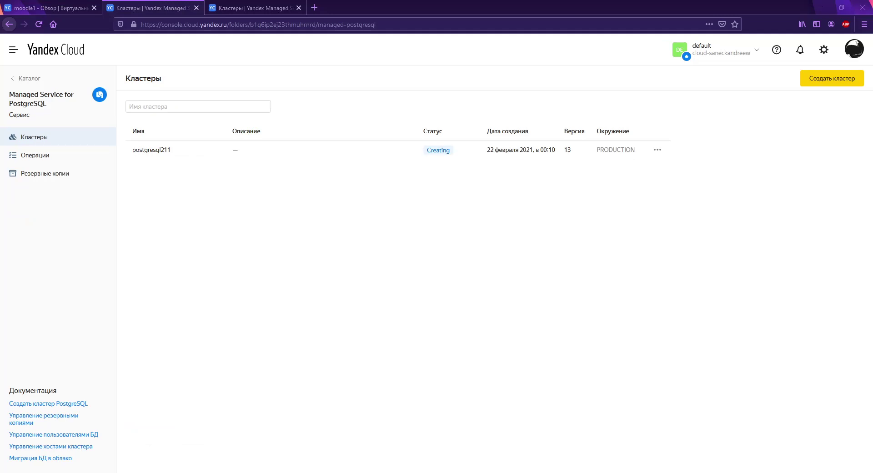
pyautogui.click(226, 9)
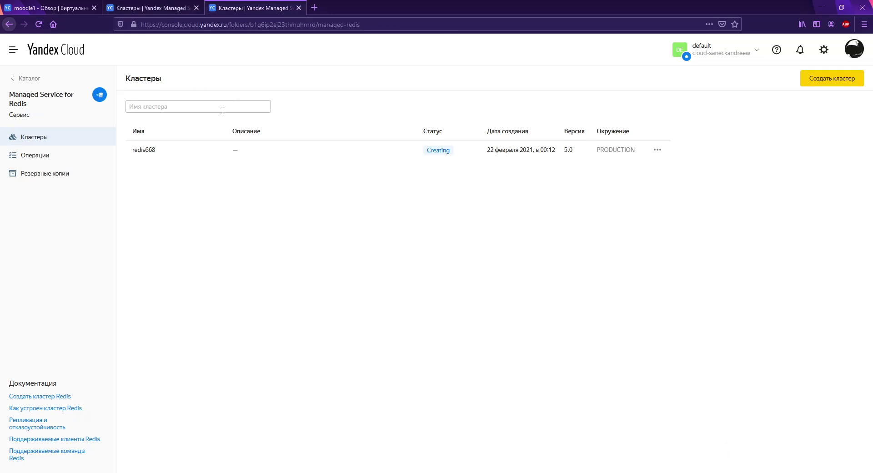
pyautogui.click(229, 151)
pyautogui.click(163, 8)
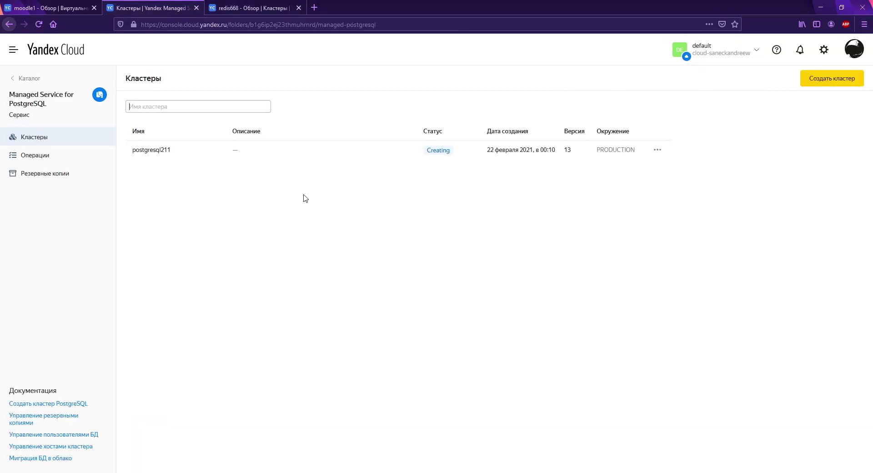
pyautogui.click(300, 150)
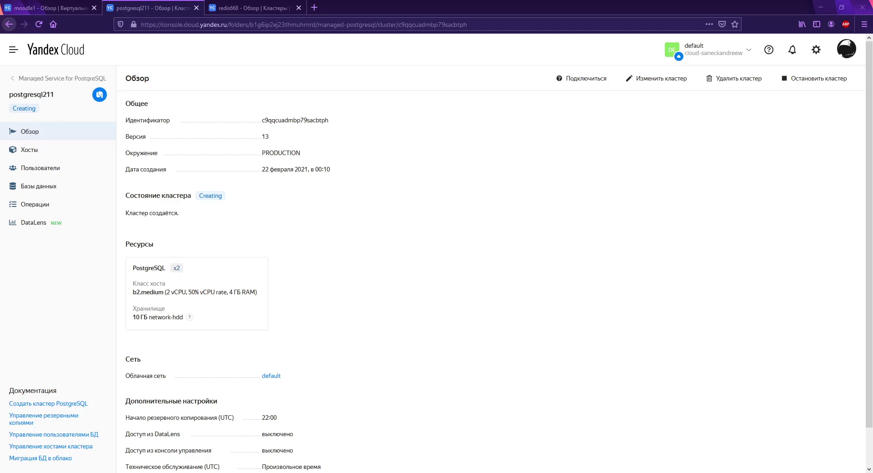
# Step: Zoom the postgresql211 overview page to 140%
pyautogui.hotkey('ctrl', '+')
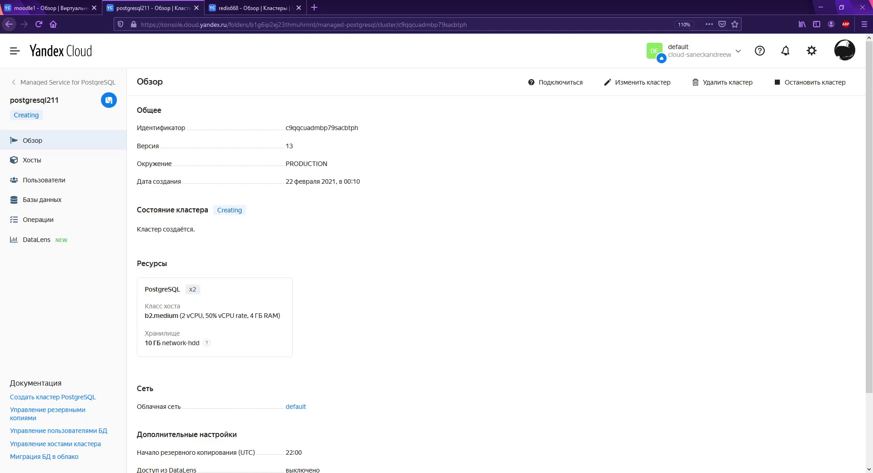
pyautogui.hotkey('ctrl', '+')
pyautogui.hotkey('ctrl', '+')
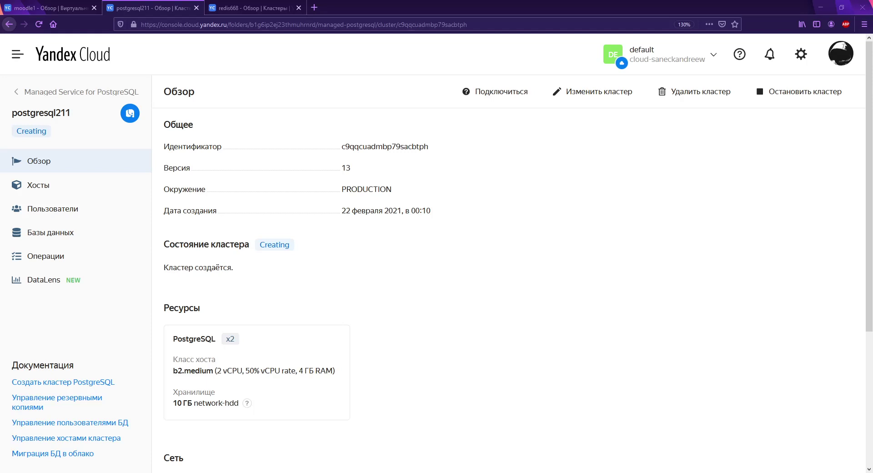
pyautogui.hotkey('ctrl', '+')
pyautogui.hotkey('ctrl', '+')
pyautogui.hotkey('ctrl', '-')
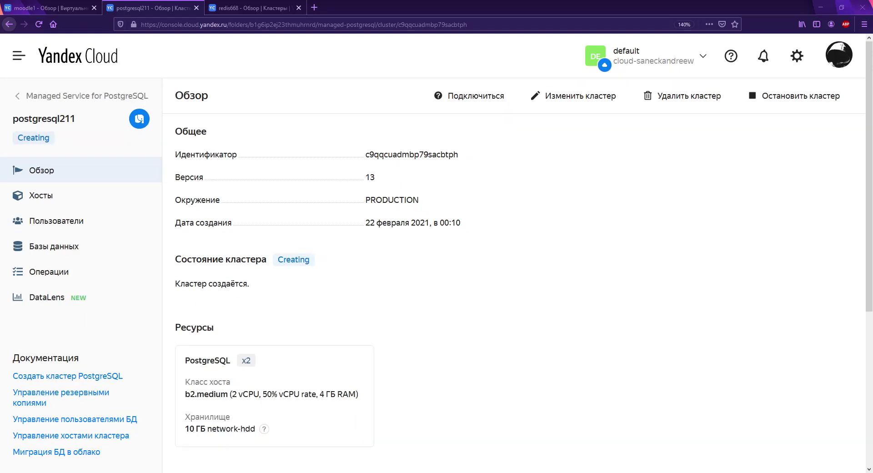
pyautogui.hotkey('ctrl', '-')
pyautogui.hotkey('ctrl', '+')
# Step: Compare the redis668, postgresql211 and moodle1 overviews to confirm both clusters are still Creating
pyautogui.click(270, 9)
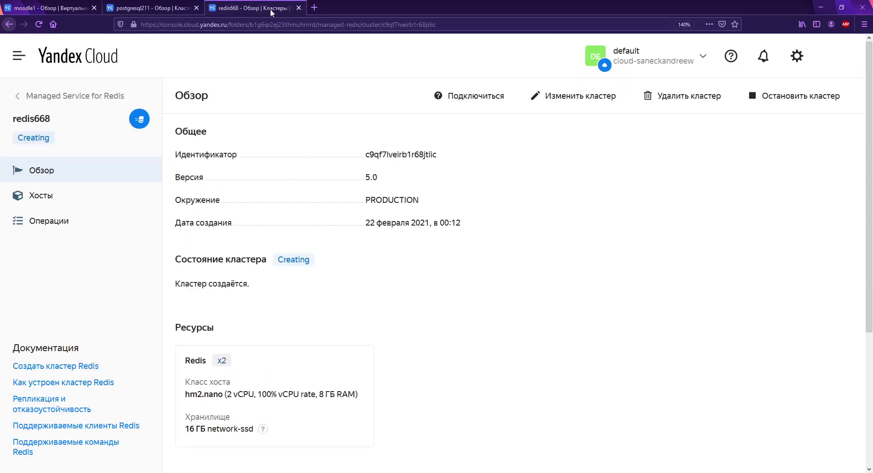
pyautogui.click(131, 7)
pyautogui.click(57, 5)
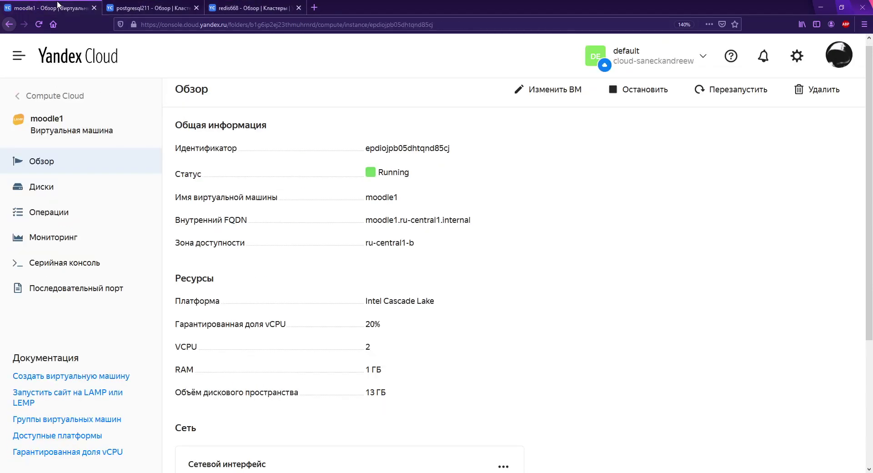
pyautogui.click(154, 8)
pyautogui.click(236, 5)
pyautogui.click(168, 6)
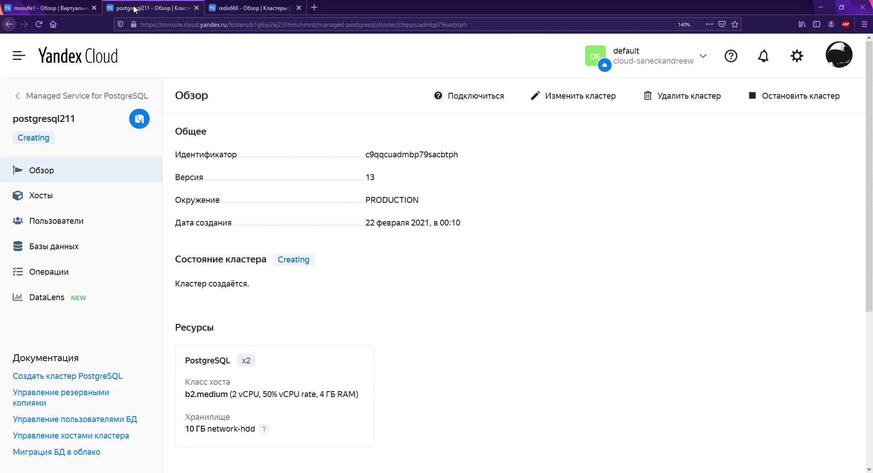
pyautogui.click(50, 8)
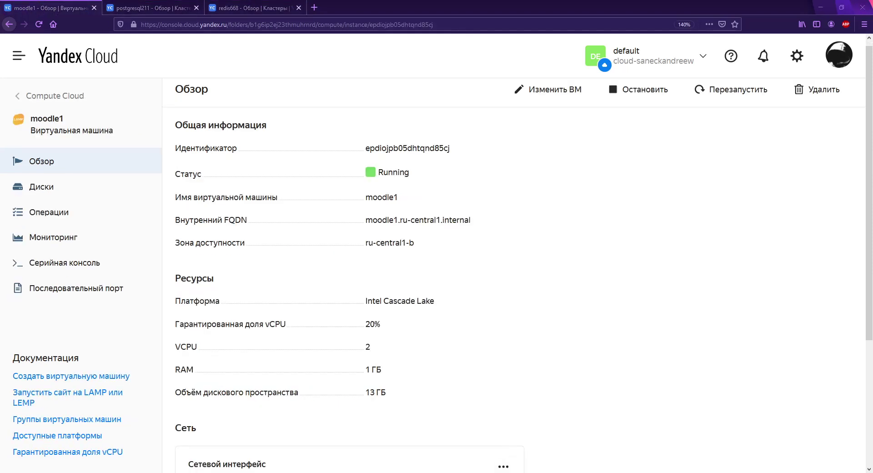
pyautogui.click(150, 8)
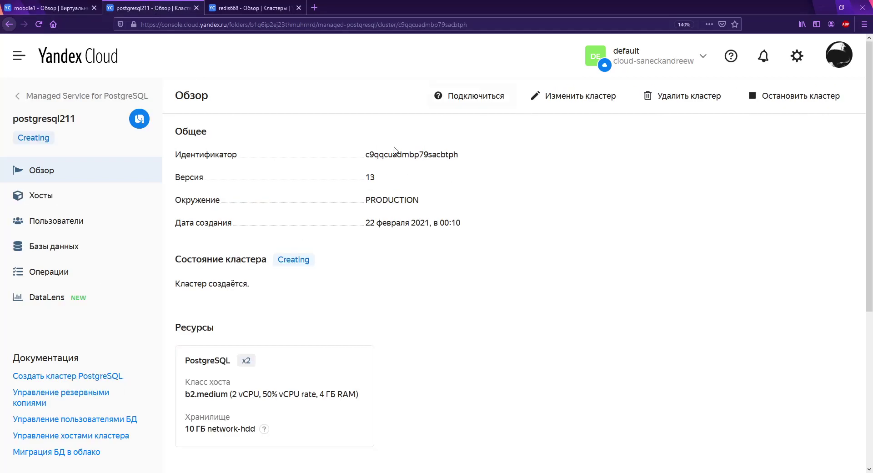
pyautogui.click(229, 9)
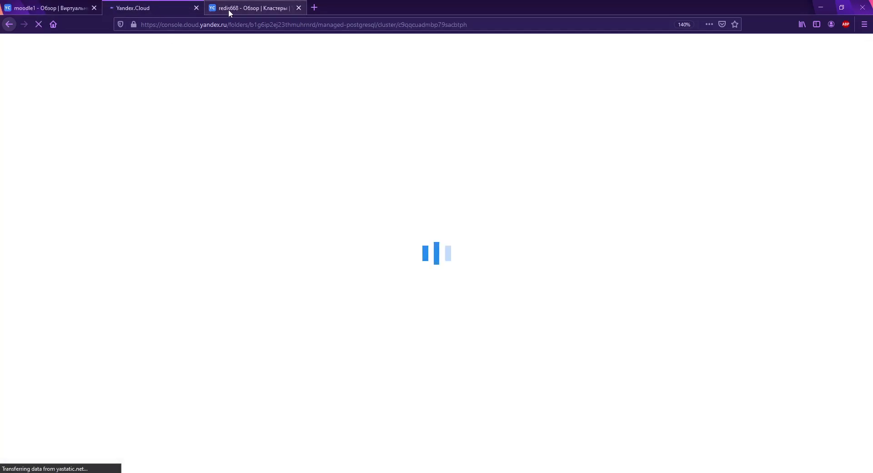
pyautogui.click(162, 10)
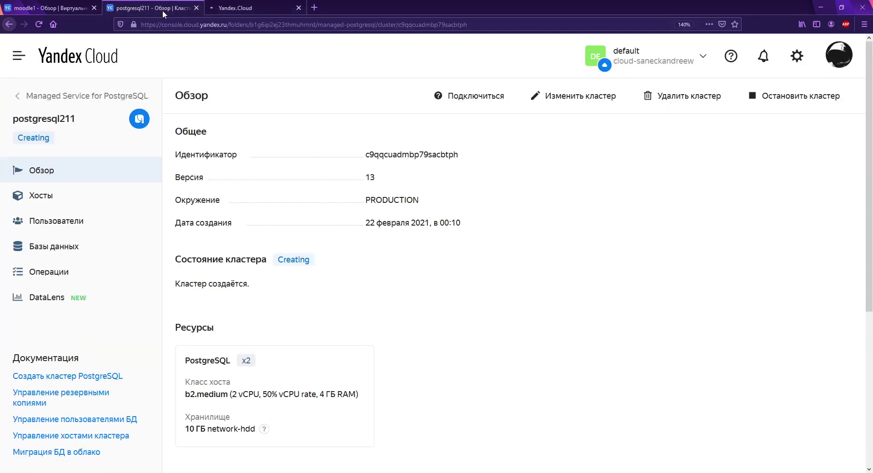
pyautogui.click(227, 5)
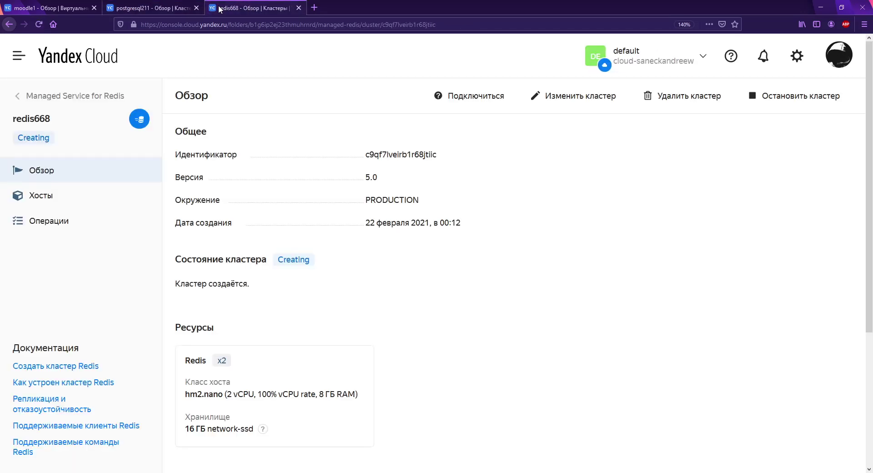
# Step: Scroll through the redis668 overview, then return to postgresql211 and the moodle1 VM overview
pyautogui.moveTo(297, 262)
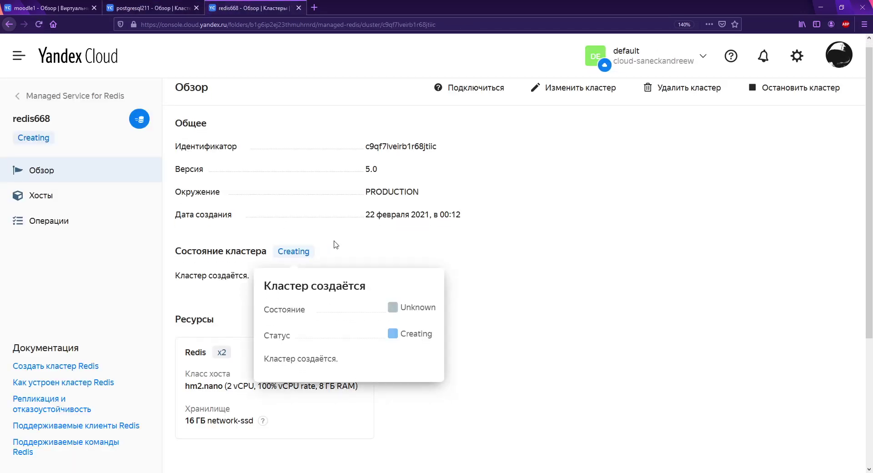
pyautogui.scroll(-3, 608, 265)
pyautogui.scroll(-1, 499, 295)
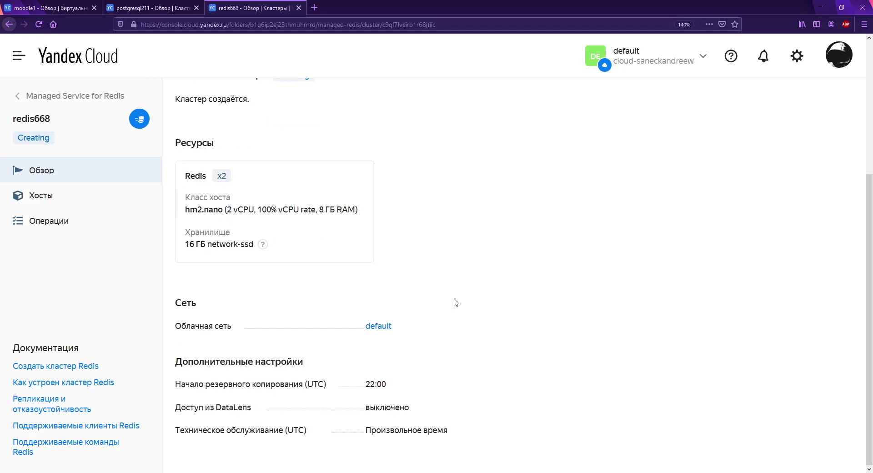
pyautogui.scroll(4, 455, 314)
pyautogui.click(162, 7)
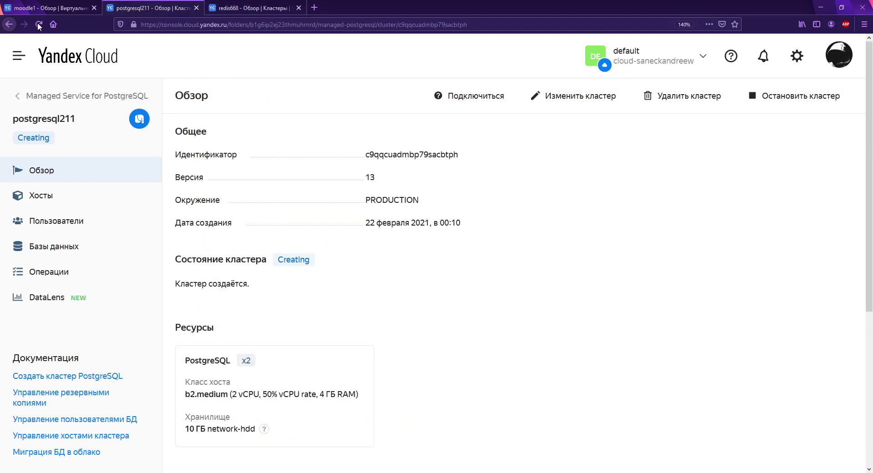
pyautogui.click(38, 8)
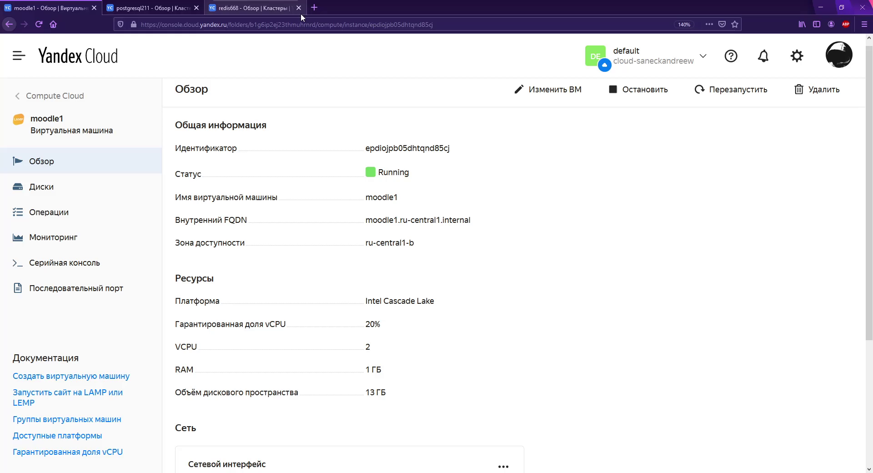
# Step: Load download.moodle.org in a new tab and reach the manual download link for Moodle 3.10.1 .tgz
pyautogui.click(312, 12)
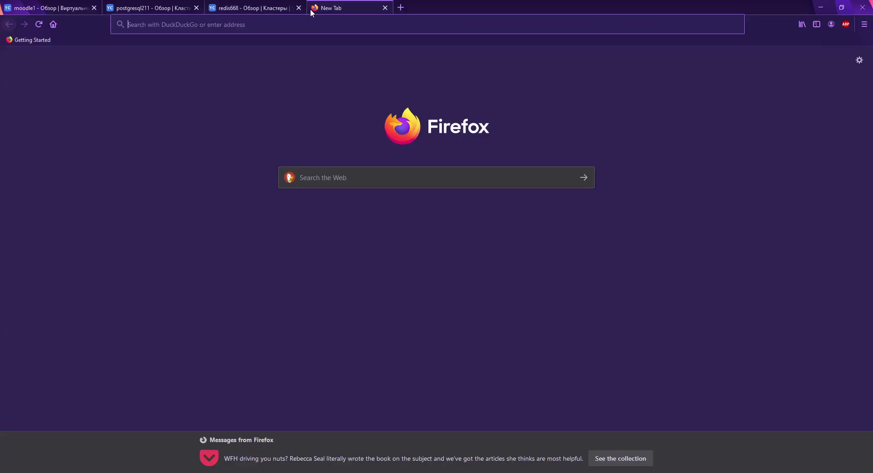
pyautogui.write('download.moodle.org/')
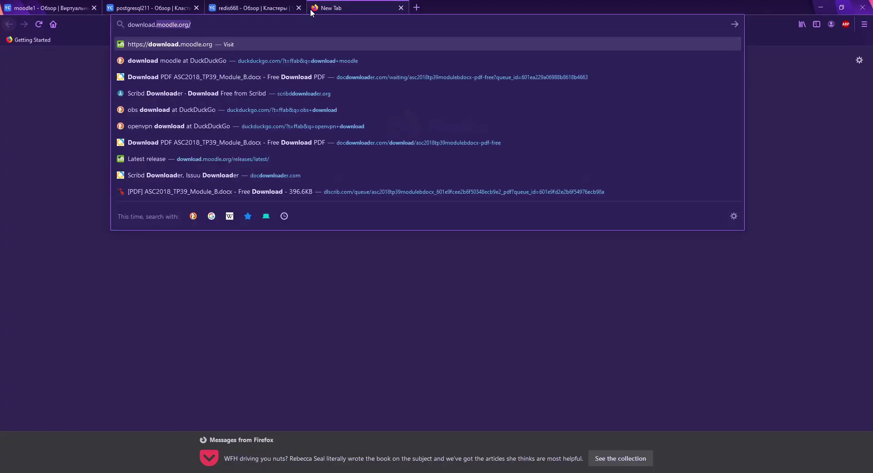
pyautogui.press('Return')
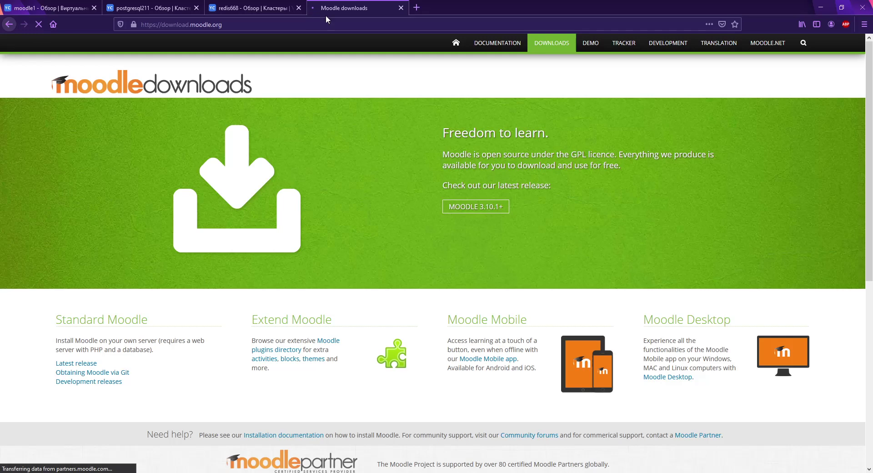
pyautogui.click(458, 209)
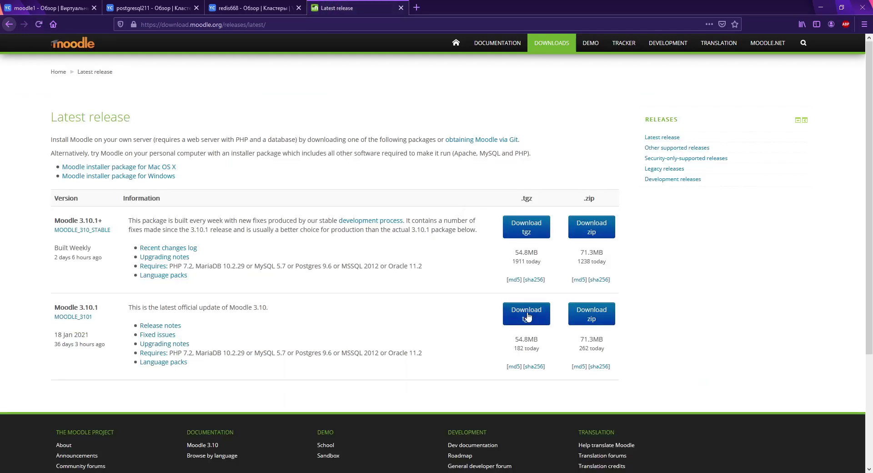
pyautogui.click(521, 319)
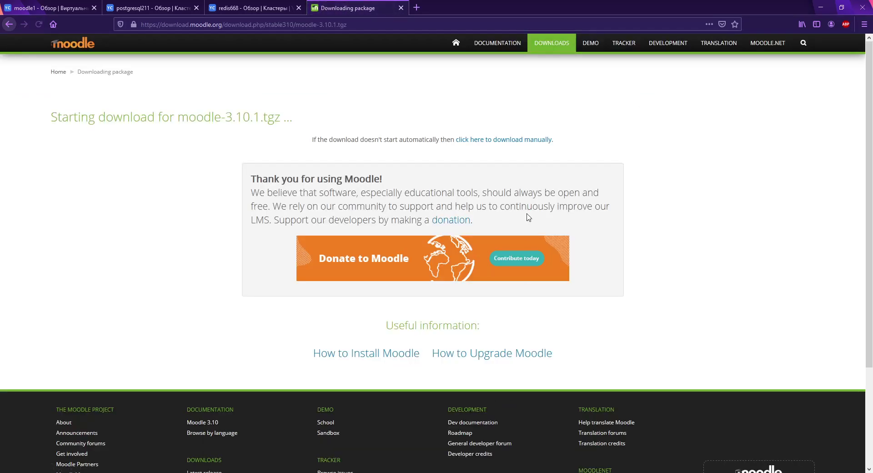
pyautogui.click(512, 140)
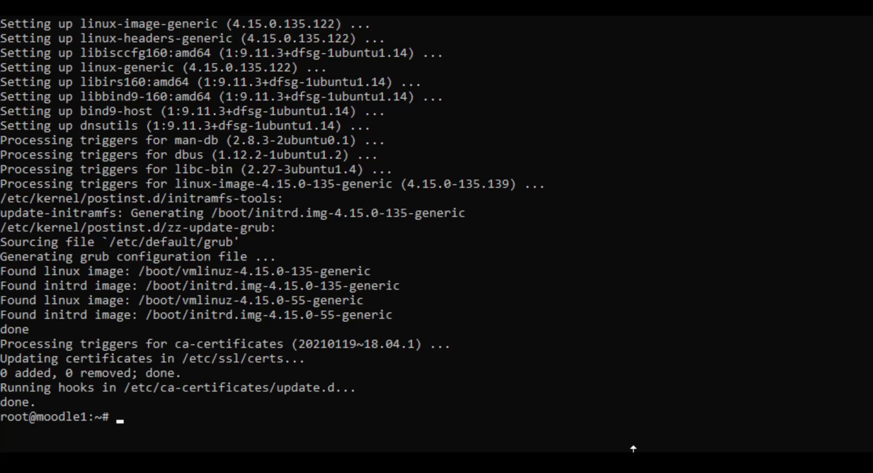
# Step: Download the Moodle package with wget and extract moodle-3.10.1.tgz using tar -zxvf
pyautogui.write('wget')
pyautogui.write('https://download.moodle.org/download.php/direct/stable310/moodle-3.10.1.tgz')
pyautogui.press('Return')
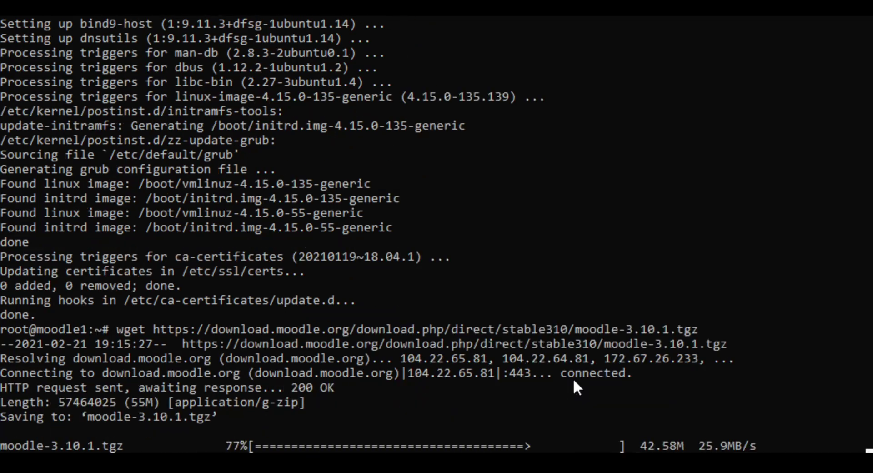
pyautogui.write('tar')
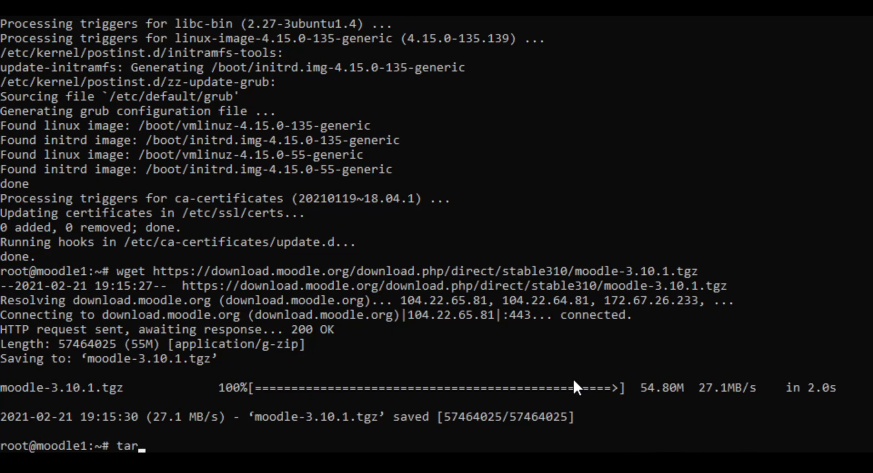
pyautogui.write(' -zxvf')
pyautogui.press('Tab')
pyautogui.press('Tab')
pyautogui.write('m')
pyautogui.press('Tab')
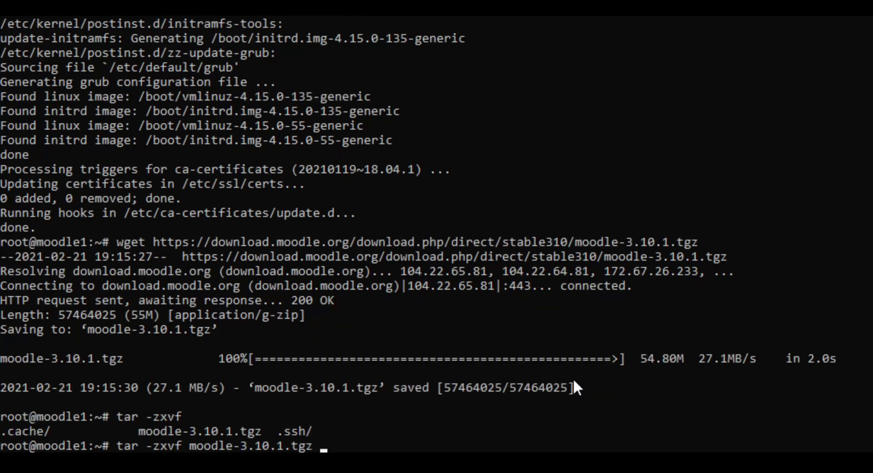
pyautogui.press('Return')
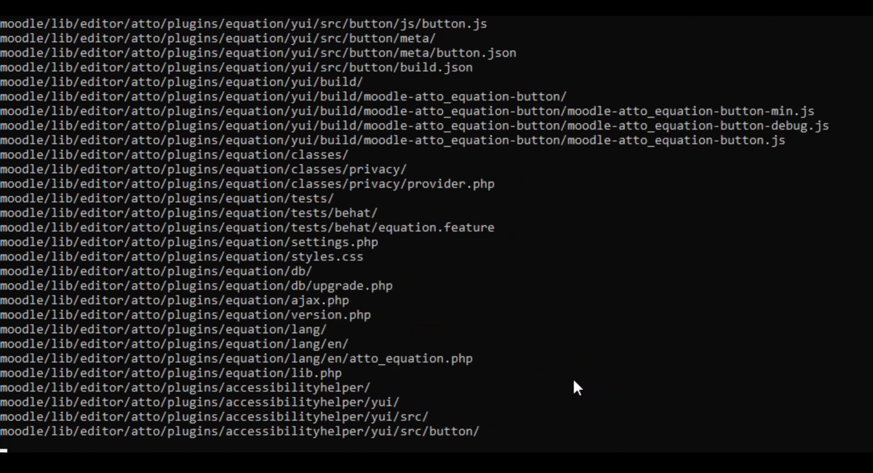
# Step: Empty /var/www/html with rm -rf /var/www/html/*
pyautogui.hotkey('ctrl', 'l')
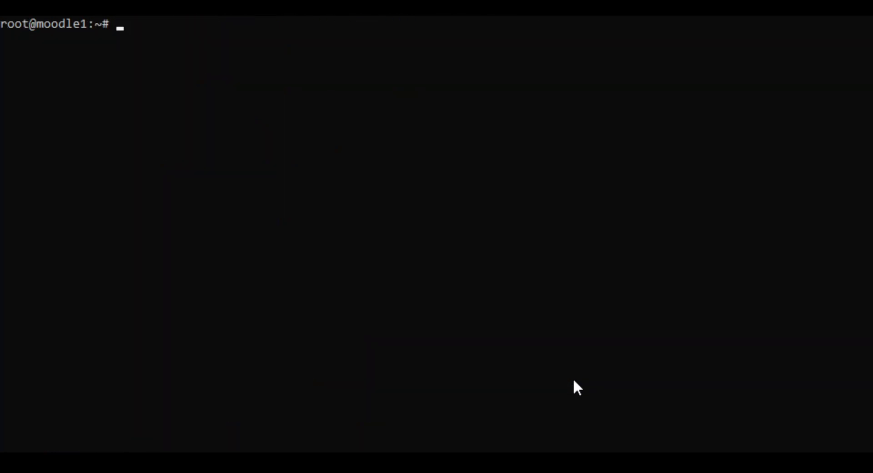
pyautogui.write('mk')
pyautogui.press('BackSpace')
pyautogui.press('BackSpace')
pyautogui.write('rm -rf /var/www/g')
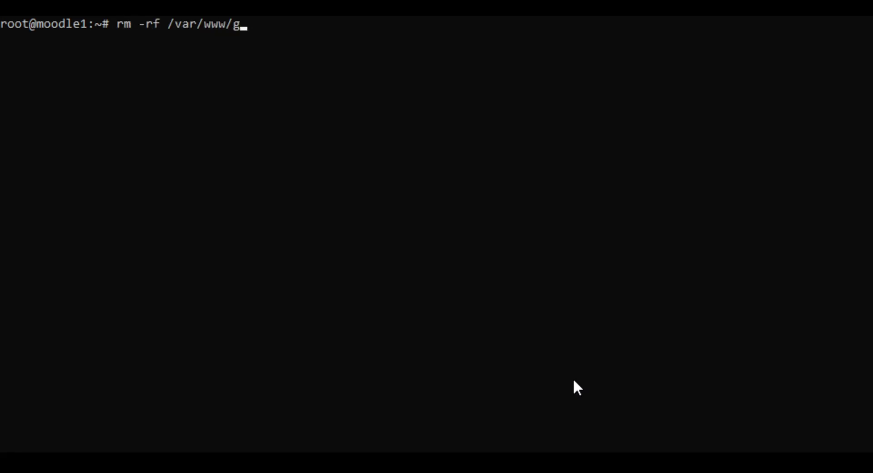
pyautogui.write('tml*&')
pyautogui.press('BackSpace')
pyautogui.press('BackSpace')
pyautogui.press('BackSpace')
pyautogui.press('BackSpace')
pyautogui.press('BackSpace')
pyautogui.press('BackSpace')
pyautogui.write('html/*')
pyautogui.press('Return')
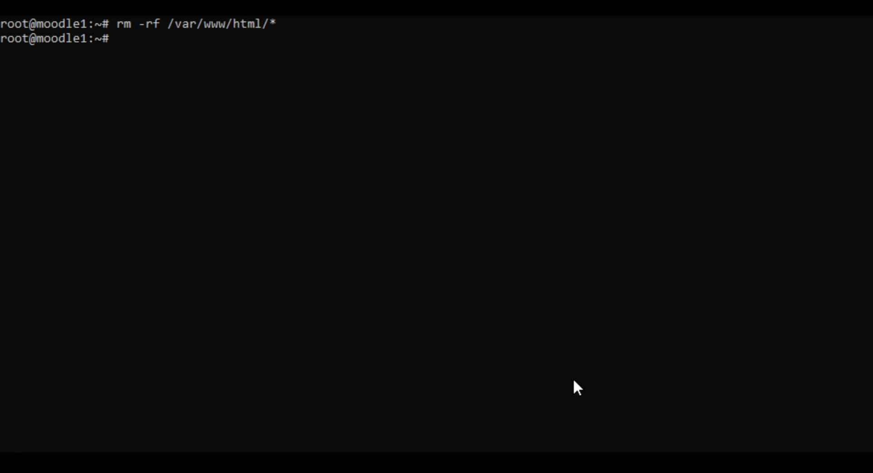
# Step: Copy the Moodle files into the web root with cp -r moodle/* /var/www/html/
pyautogui.write('cp -r /')
pyautogui.press('BackSpace')
pyautogui.write('moodle/* /')
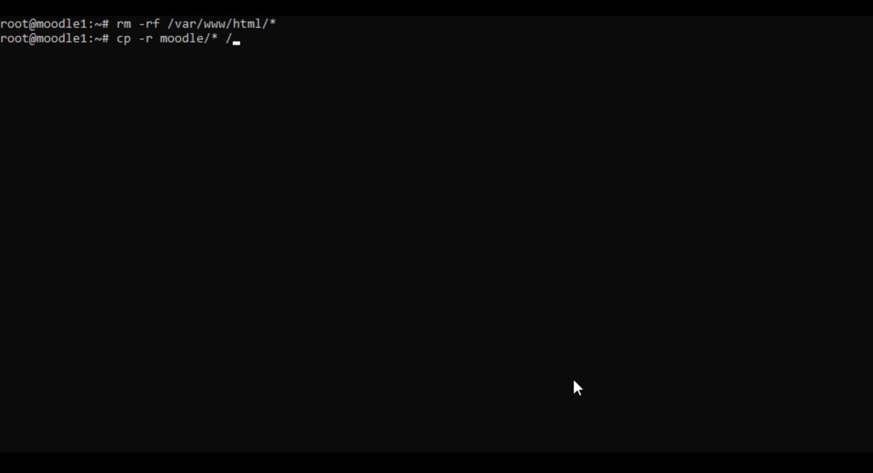
pyautogui.write('var/www/html')
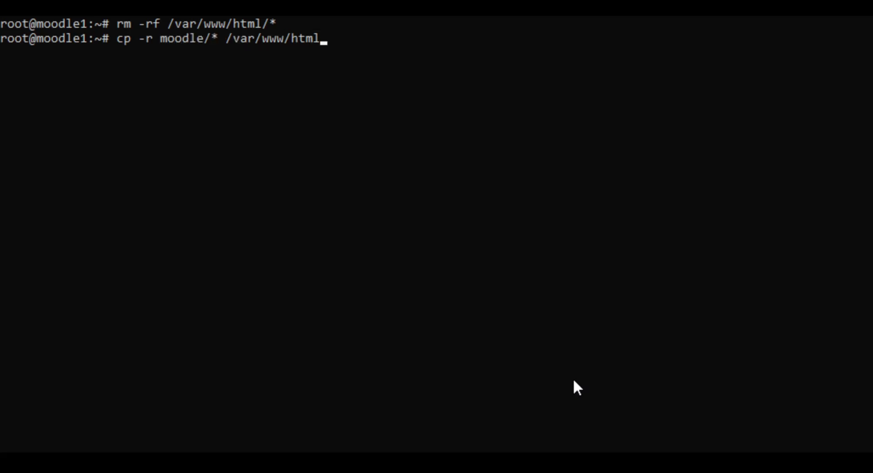
pyautogui.write('/')
pyautogui.press('Return')
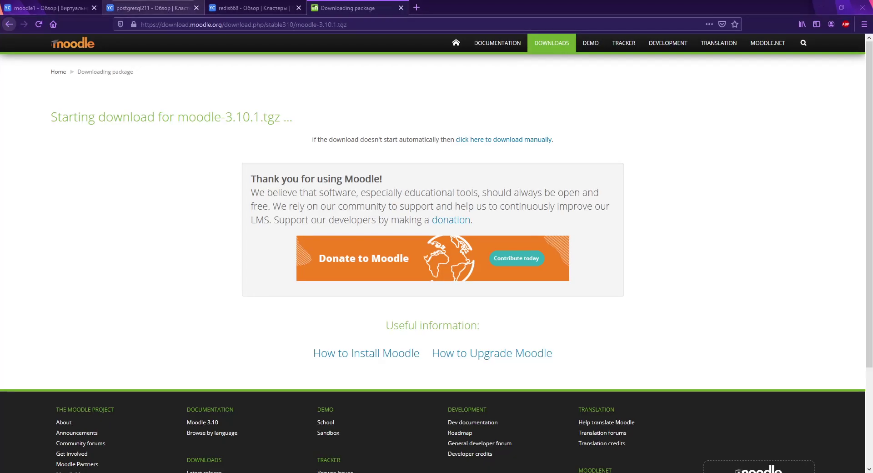
pyautogui.click(150, 8)
pyautogui.click(248, 12)
pyautogui.click(162, 11)
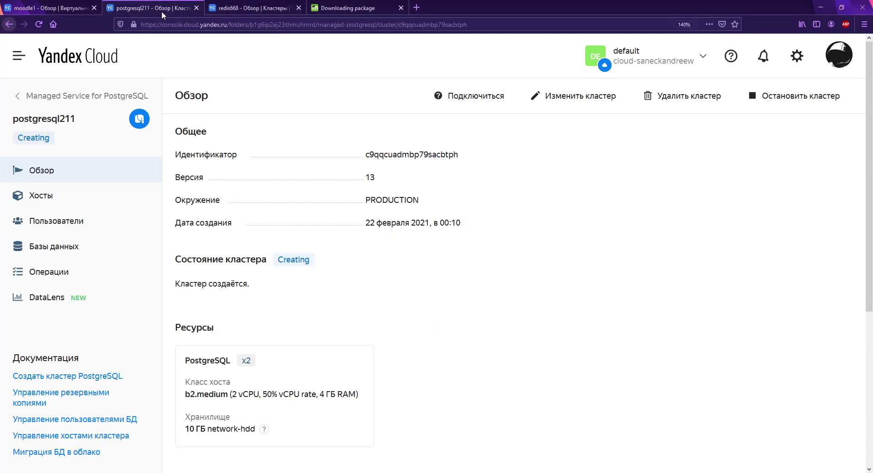
pyautogui.click(261, 10)
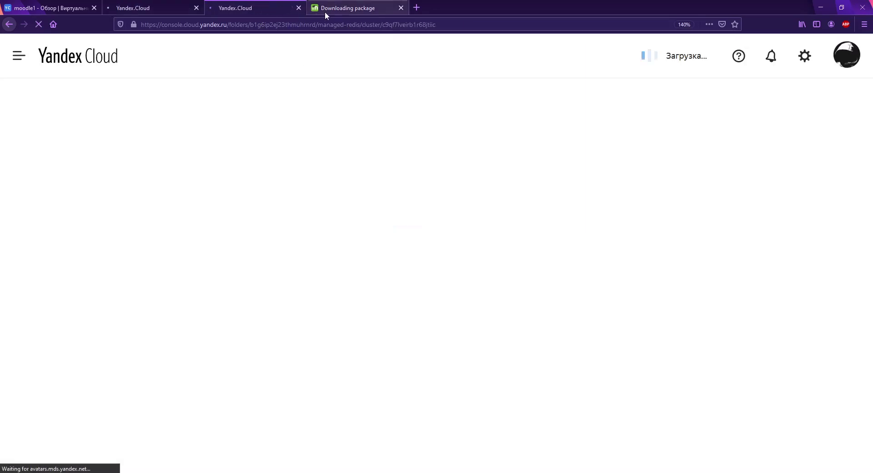
pyautogui.click(325, 12)
pyautogui.click(262, 7)
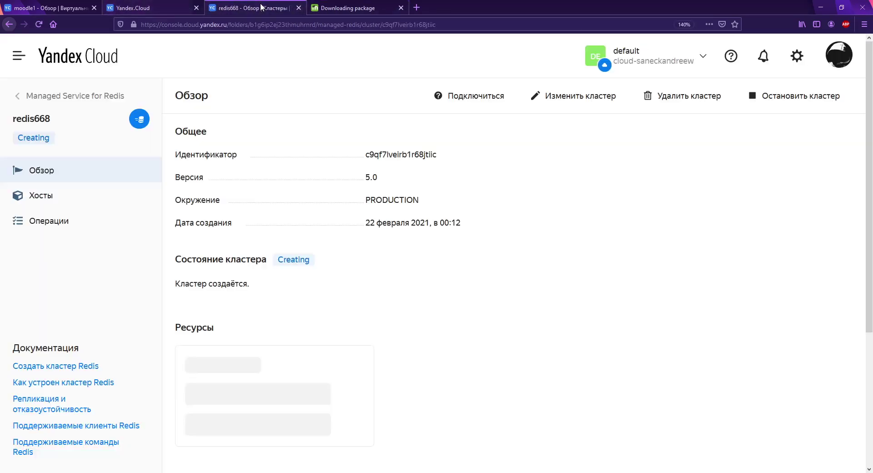
pyautogui.click(163, 7)
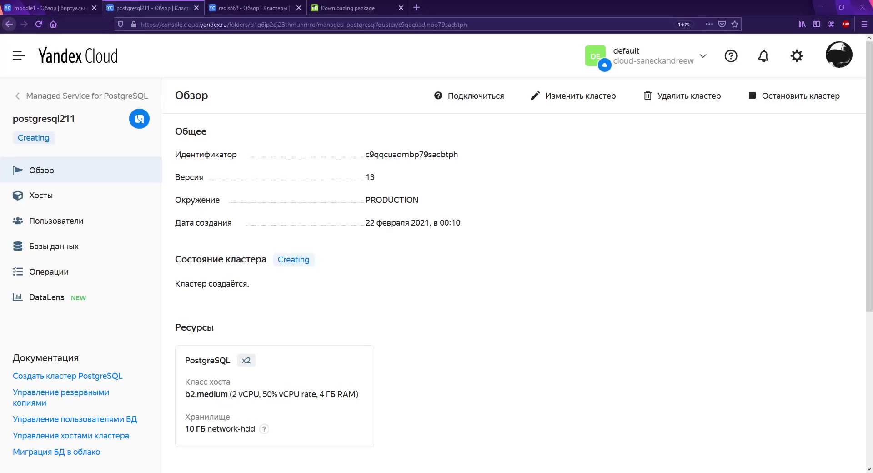
pyautogui.click(50, 8)
pyautogui.click(140, 9)
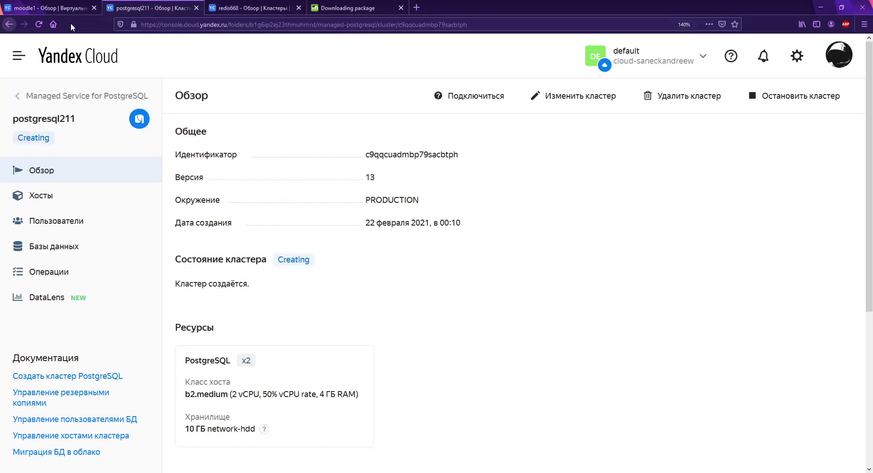
pyautogui.click(39, 24)
pyautogui.click(218, 9)
pyautogui.click(39, 24)
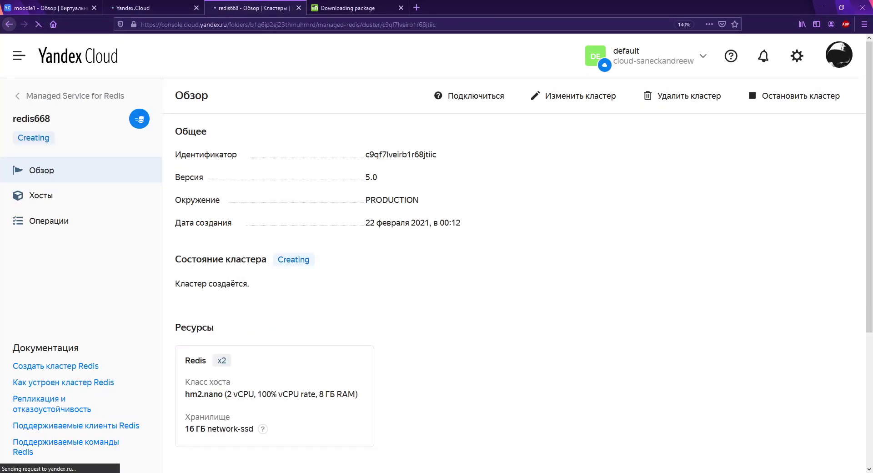
pyautogui.click(150, 7)
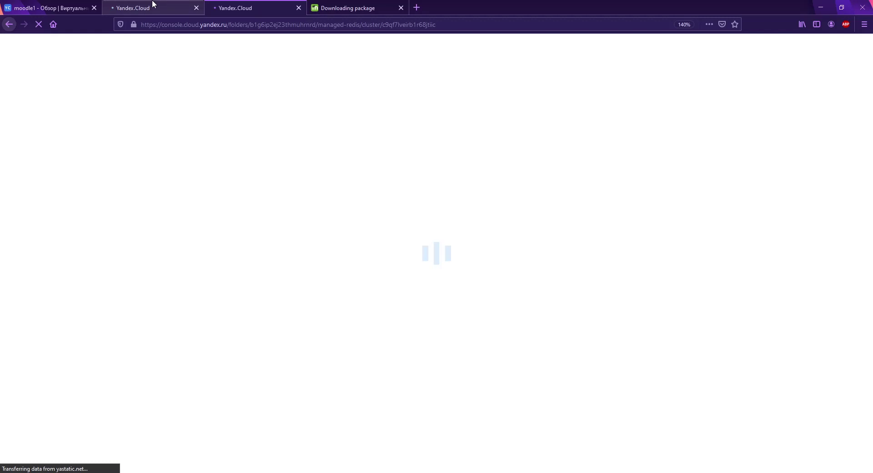
pyautogui.click(252, 10)
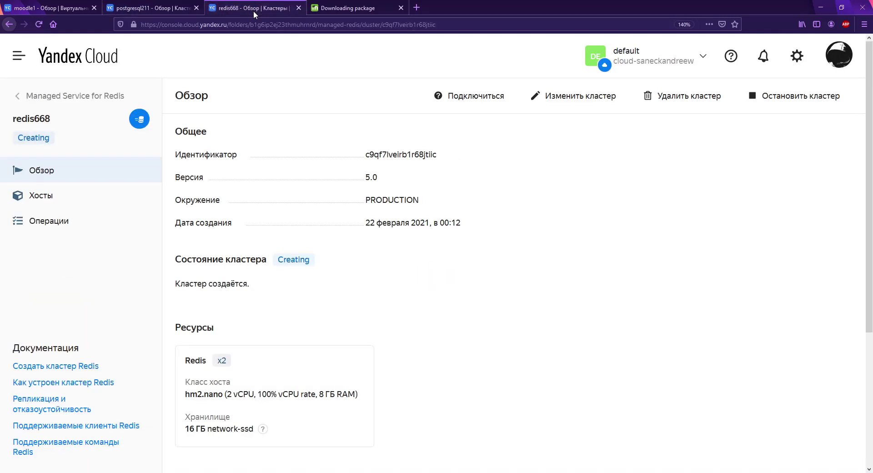
pyautogui.click(132, 10)
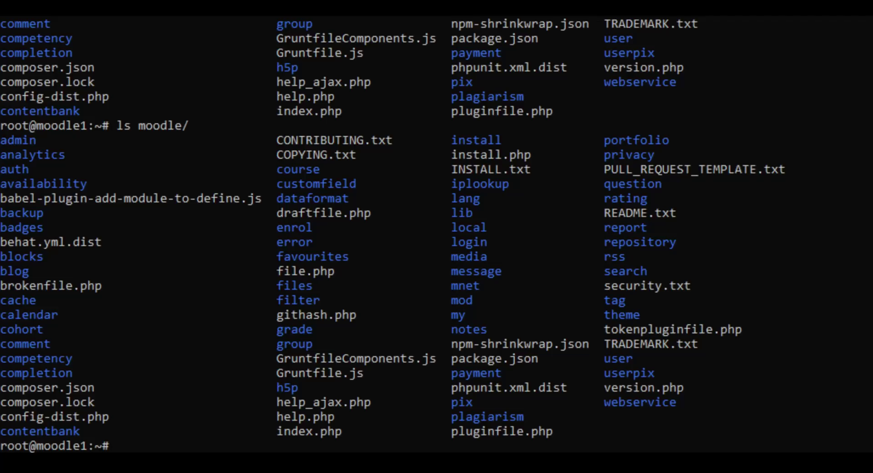
# Step: Run chmod o+w /var/www/html/, fixing the rejected o+W mode from the first attempt
pyautogui.hotkey('ctrl', 'l')
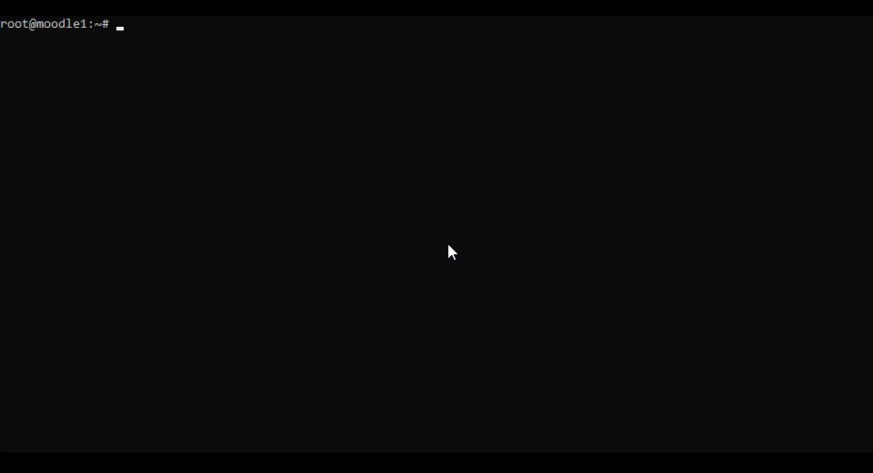
pyautogui.write('chmod o+W')
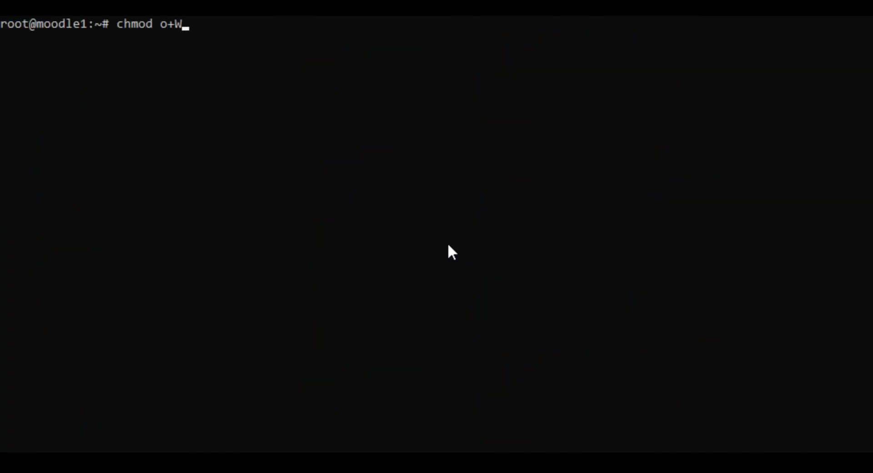
pyautogui.write(' /var/www/')
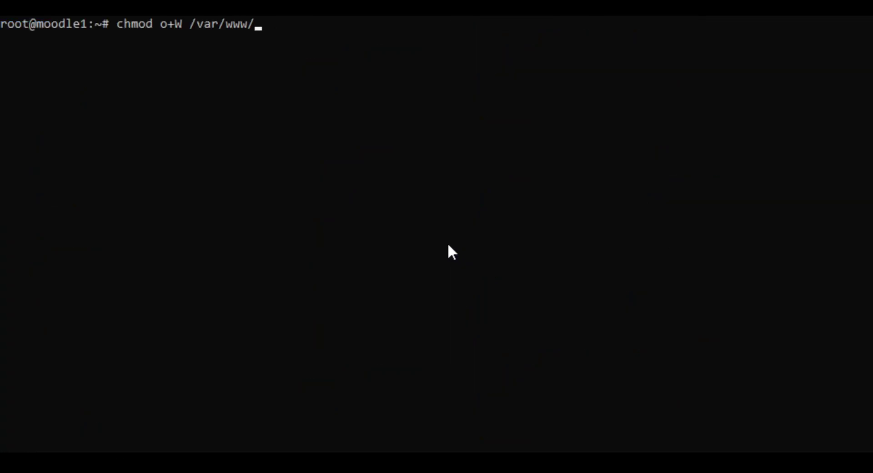
pyautogui.write('html/')
pyautogui.press('Return')
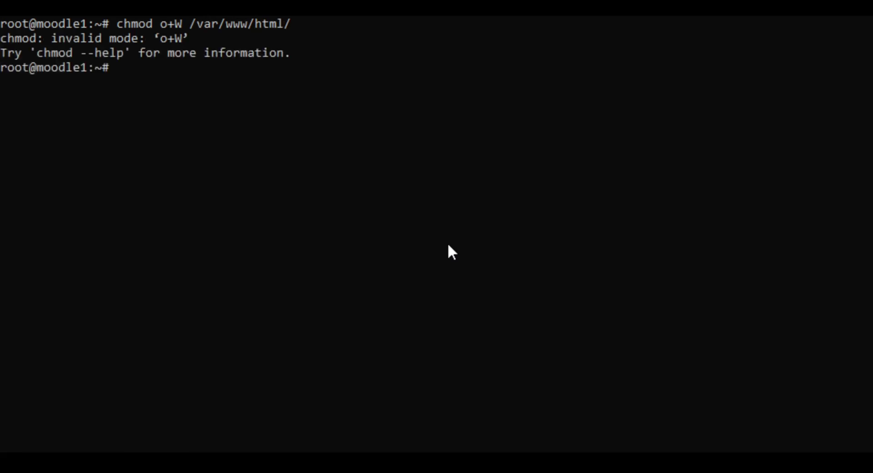
pyautogui.press('Up')
pyautogui.press('Left')
pyautogui.press('Left')
pyautogui.press('Left')
pyautogui.press('Left')
pyautogui.press('Left')
pyautogui.press('Left')
pyautogui.press('Left')
pyautogui.press('Left')
pyautogui.press('Left')
pyautogui.press('Left')
pyautogui.press('Left')
pyautogui.press('Left')
pyautogui.press('Left')
pyautogui.press('Left')
pyautogui.press('Left')
pyautogui.press('Left')
pyautogui.press('Left')
pyautogui.press('Right')
pyautogui.press('Right')
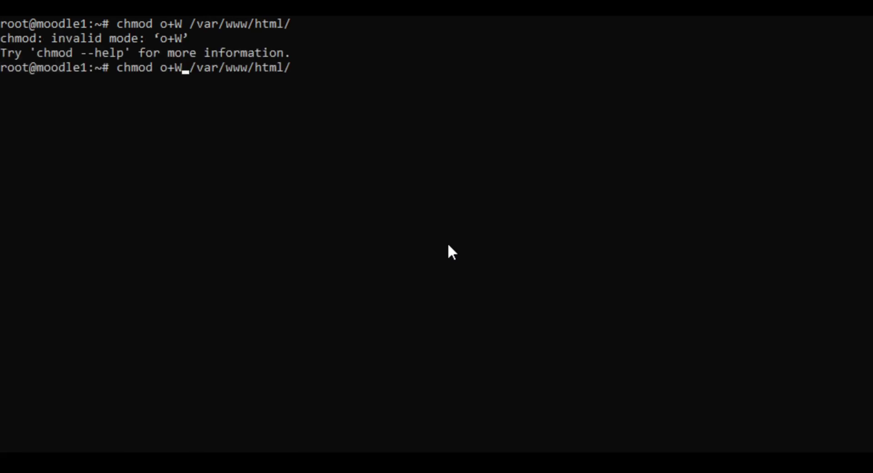
pyautogui.press('BackSpace')
pyautogui.write('w')
pyautogui.press('Return')
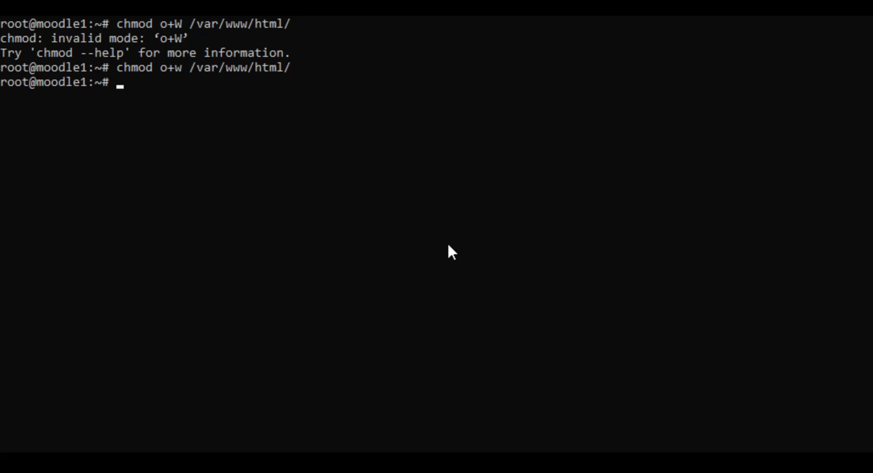
pyautogui.hotkey('ctrl', 'l')
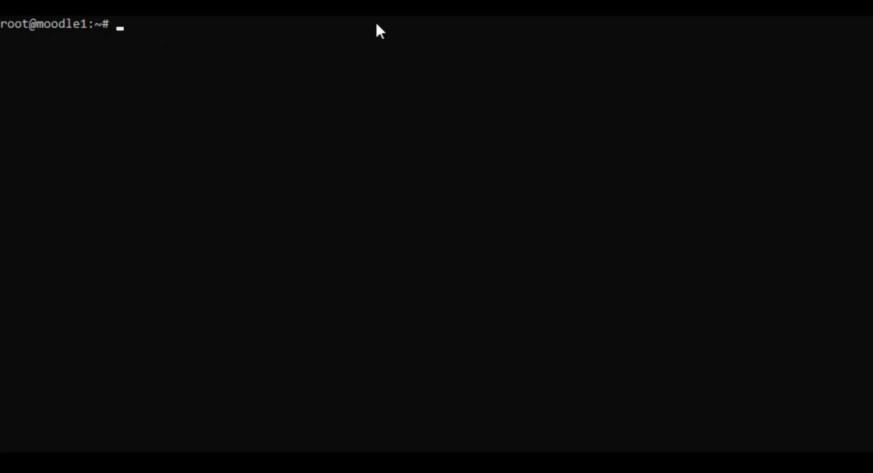
# Step: Run 'systemctl stop mysql && systemctl disable mysql' to stop MySQL and disable it at boot
pyautogui.write('systemc')
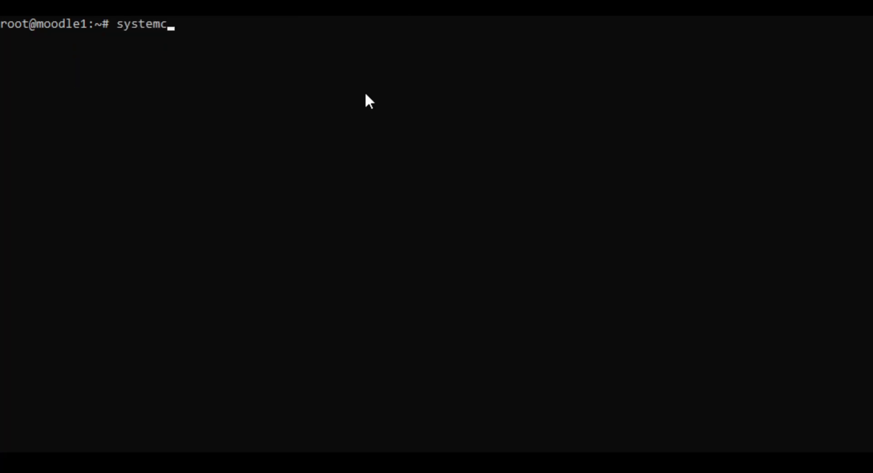
pyautogui.write('tl stop mysql && syst')
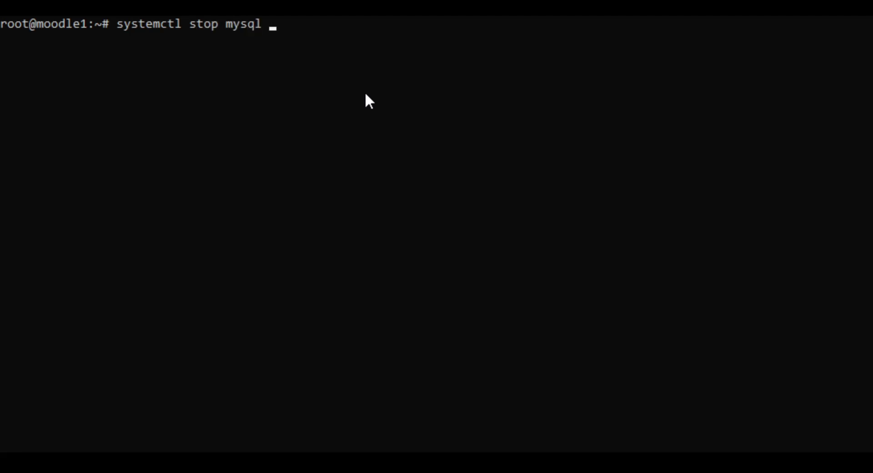
pyautogui.write('emctl s')
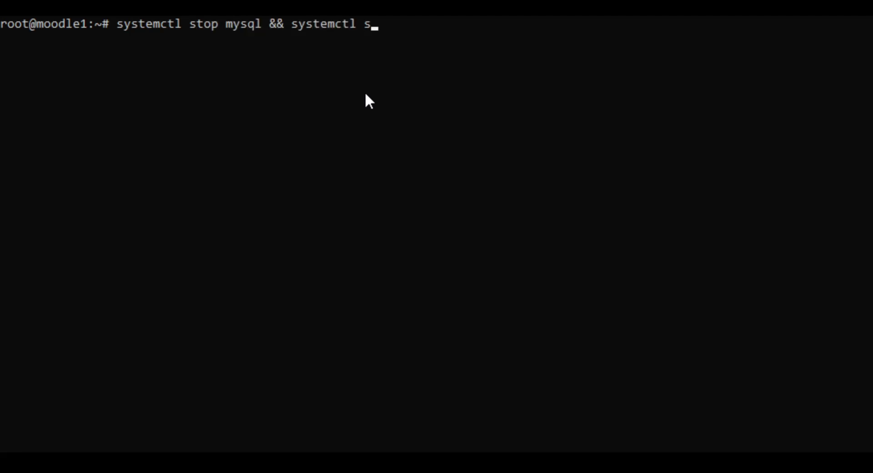
pyautogui.press('BackSpace')
pyautogui.write('diab')
pyautogui.press('BackSpace')
pyautogui.press('BackSpace')
pyautogui.write('sable m')
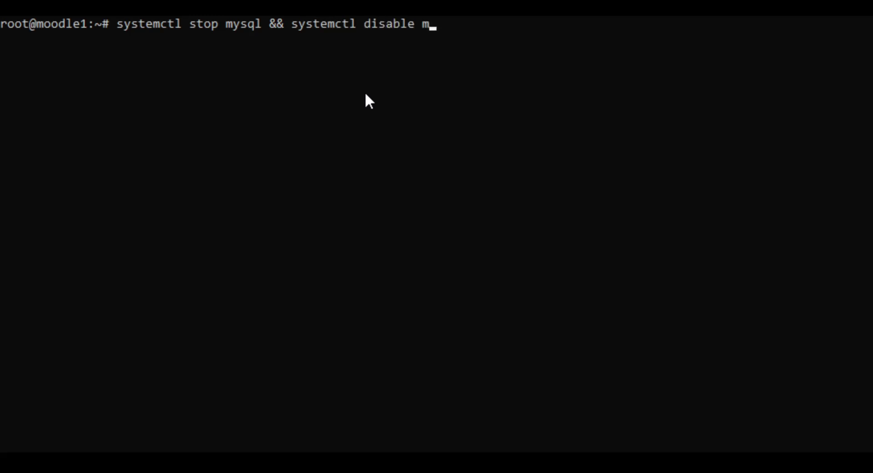
pyautogui.write('ysql')
pyautogui.press('Return')
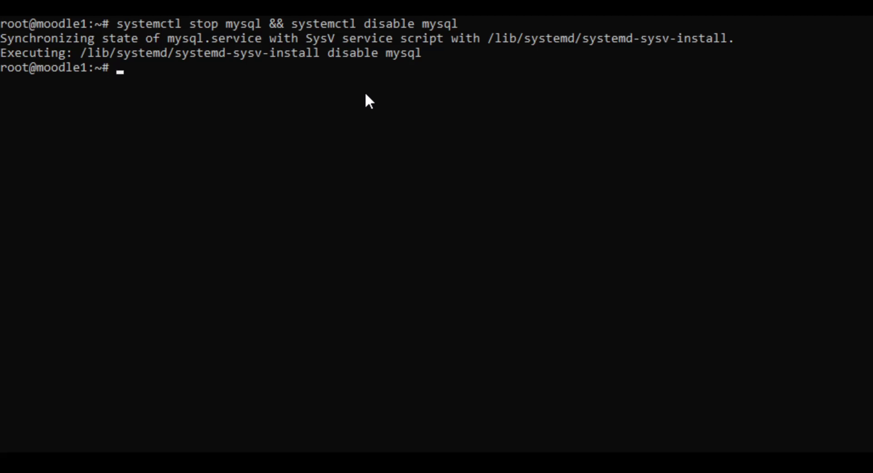
pyautogui.hotkey('ctrl', 'l')
pyautogui.write('apt ')
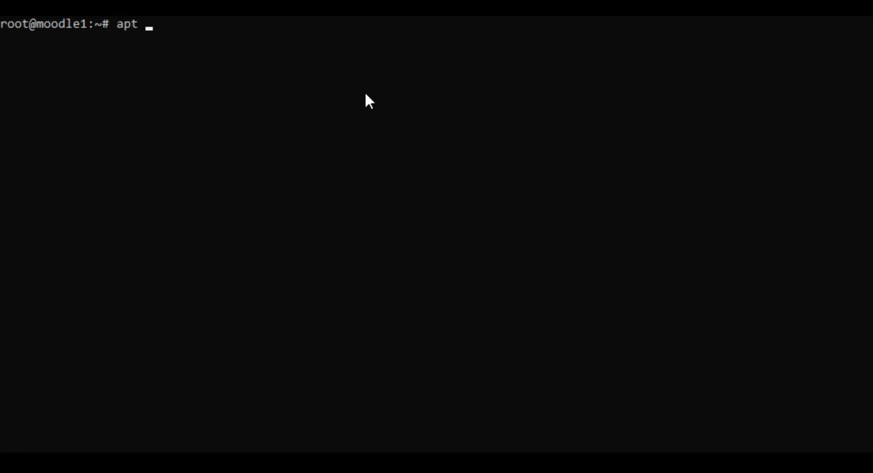
pyautogui.write('install -y ph')
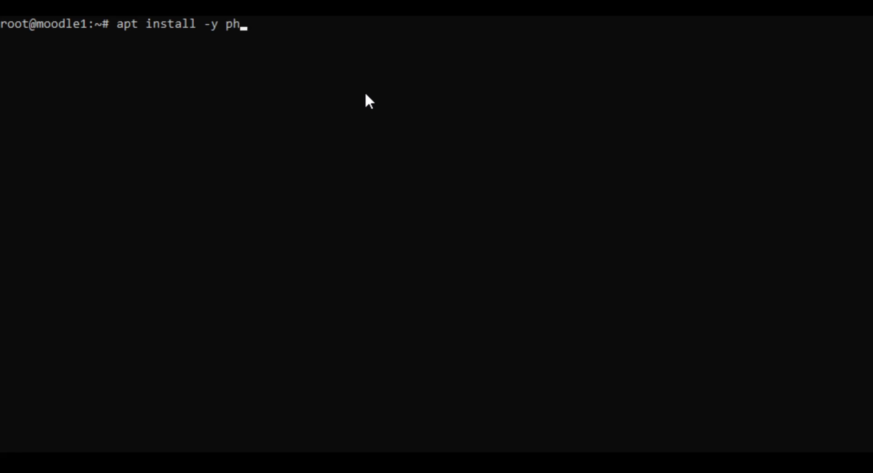
pyautogui.write('p-pgsql p')
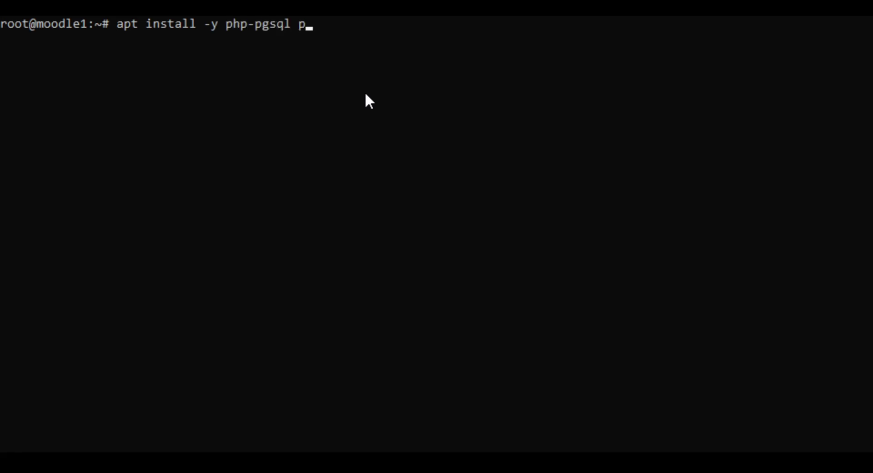
pyautogui.write('hp-mbstr')
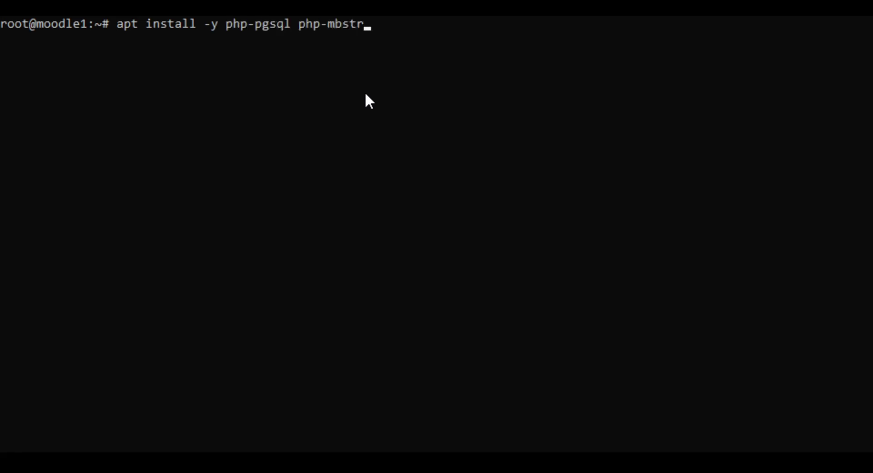
pyautogui.write('ing php-redis ')
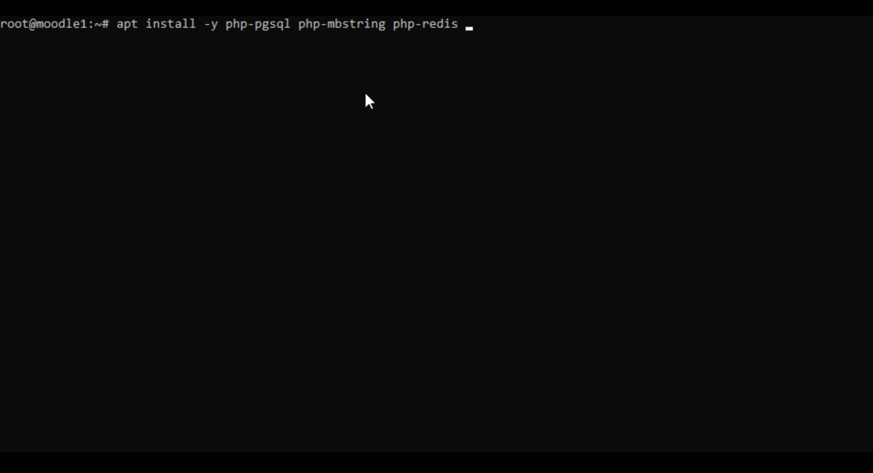
pyautogui.write('php-xml ')
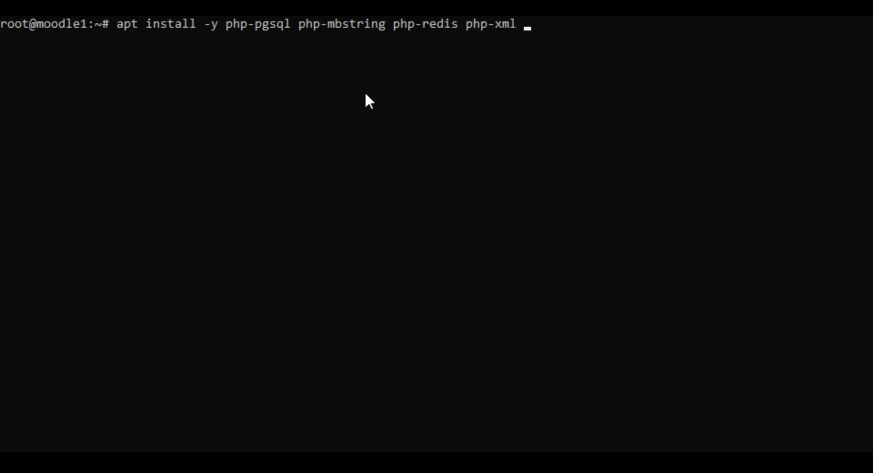
pyautogui.write('php-')
# Step: Run apt install -y php-pgsql php-mbstring php-redis php-xml, dropping the unfinished trailing package
pyautogui.press('BackSpace')
pyautogui.press('BackSpace')
pyautogui.press('BackSpace')
pyautogui.press('BackSpace')
pyautogui.press('Return')
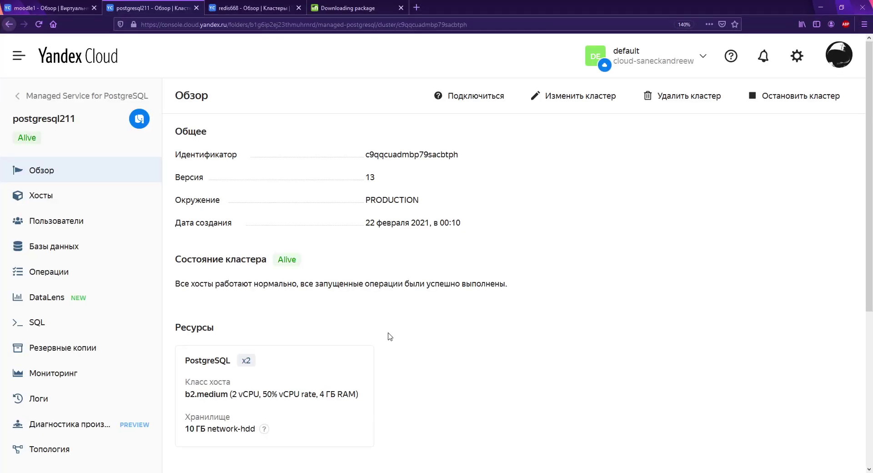
# Step: Search 'php plugins для moodle' in a new tab, then narrow the query to 'phpmoodle'
pyautogui.hotkey('ctrl', 't')
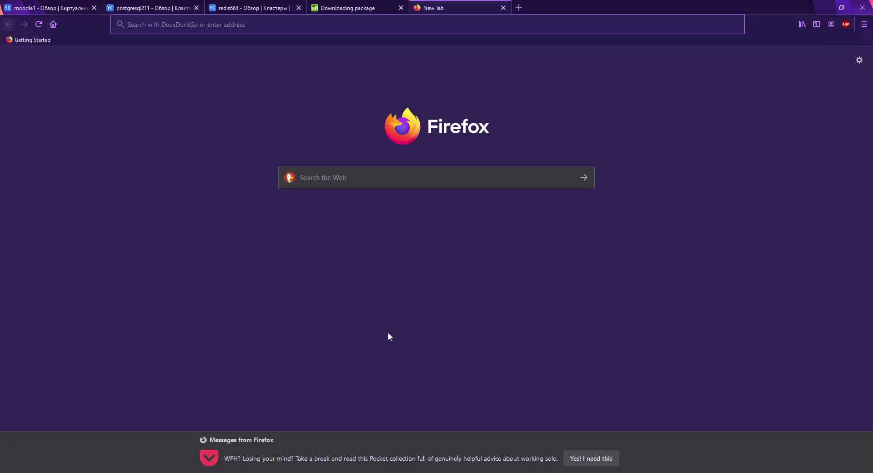
pyautogui.write('php plu')
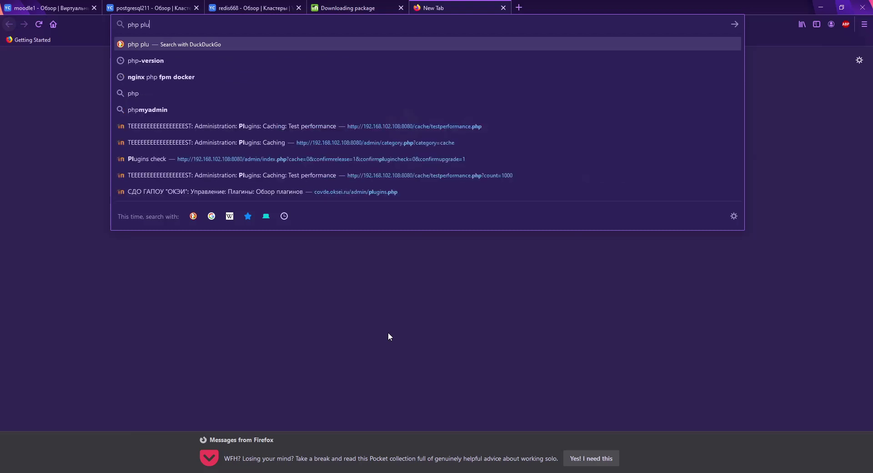
pyautogui.write('gins для')
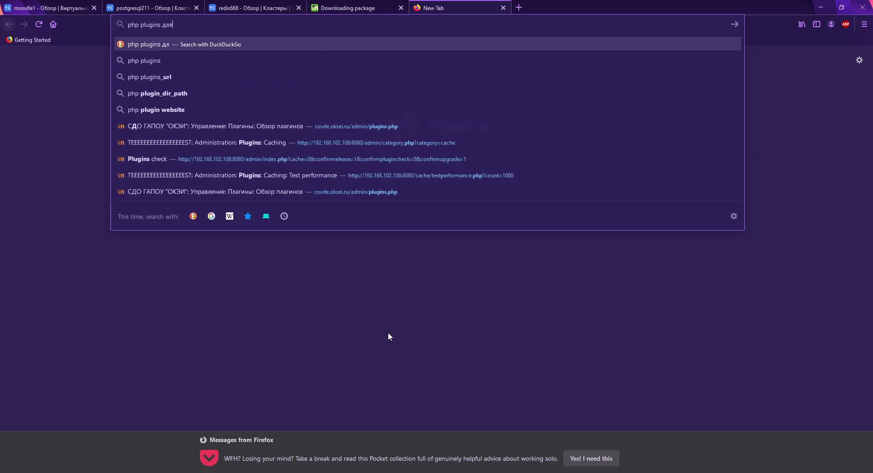
pyautogui.write(' moodle')
pyautogui.press('Return')
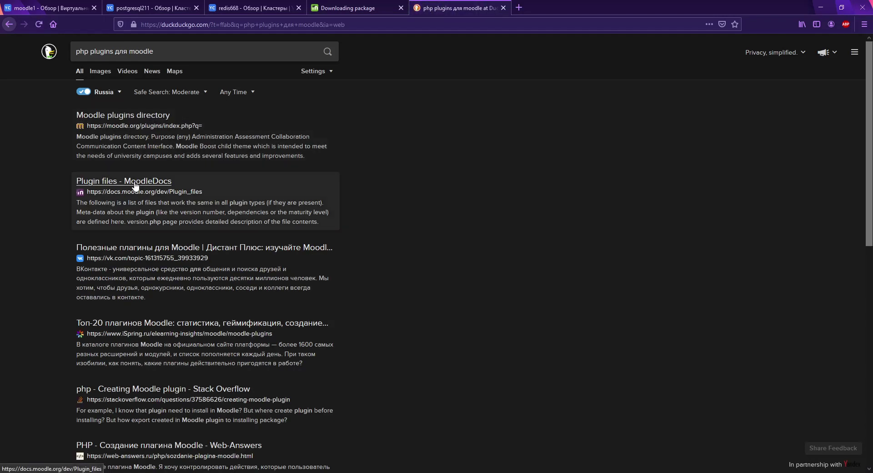
pyautogui.click(114, 50)
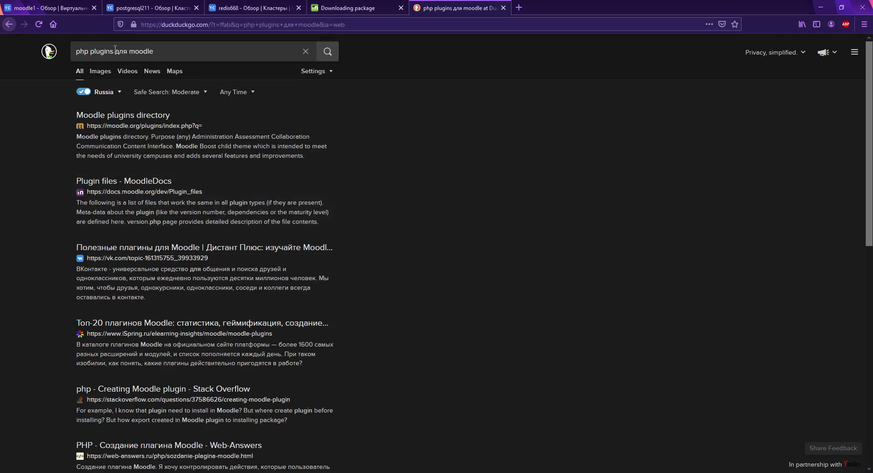
pyautogui.moveTo(114, 51); pyautogui.dragTo(88, 55)
pyautogui.press('Delete')
pyautogui.press('Delete')
pyautogui.press('Delete')
pyautogui.press('Delete')
pyautogui.press('Delete')
pyautogui.press('Delete')
pyautogui.press('Return')
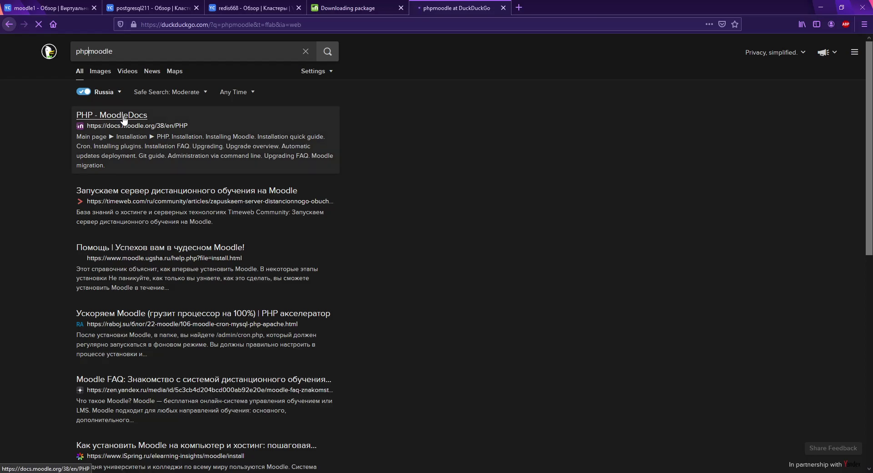
# Step: Open the PHP - MoodleDocs article and scroll to its PHP Extensions and libraries section
pyautogui.click(123, 120)
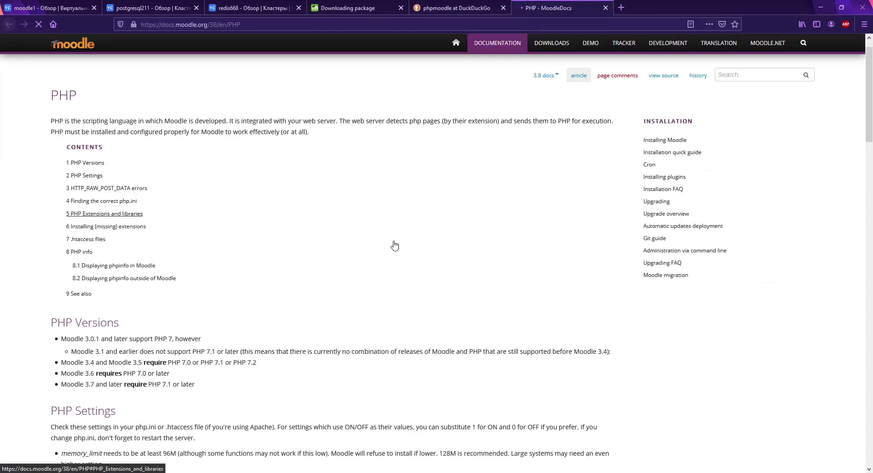
pyautogui.scroll(-8, 394, 245)
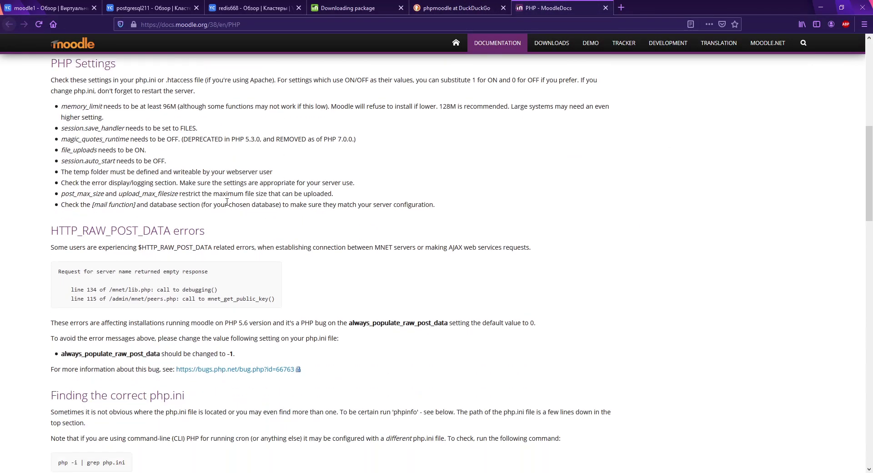
pyautogui.scroll(-12, 226, 201)
pyautogui.scroll(3, 204, 196)
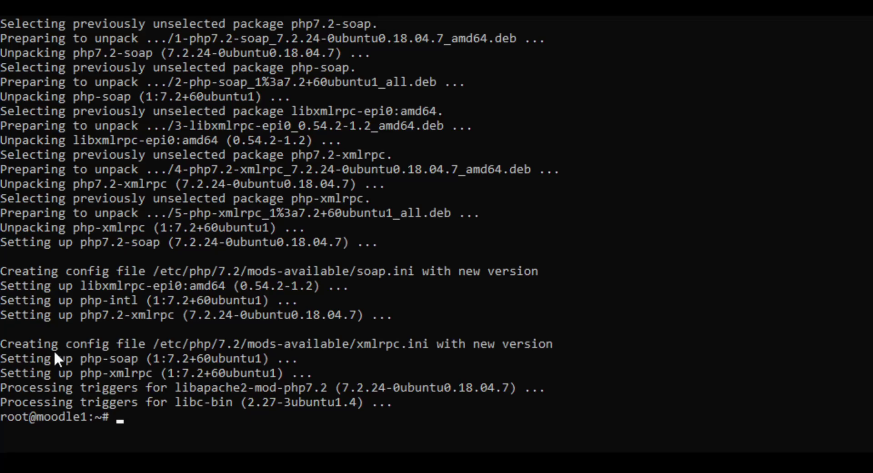
# Step: Replace the recalled install command with 'reboot' to restart moodle1, then recall the ssh command
pyautogui.press('Up')
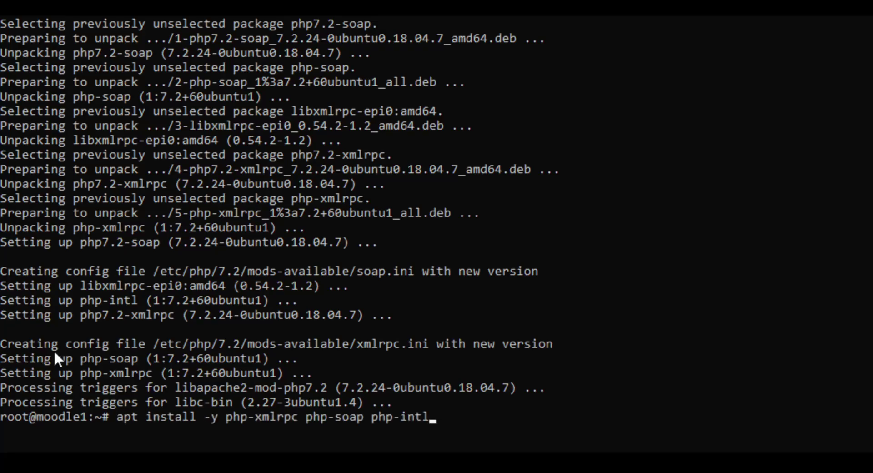
pyautogui.press('BackSpace')
pyautogui.press('BackSpace')
pyautogui.press('BackSpace')
pyautogui.press('BackSpace')
pyautogui.press('BackSpace')
pyautogui.press('BackSpace')
pyautogui.press('BackSpace')
pyautogui.press('BackSpace')
pyautogui.press('BackSpace')
pyautogui.press('BackSpace')
pyautogui.press('BackSpace')
pyautogui.press('BackSpace')
pyautogui.press('BackSpace')
pyautogui.press('BackSpace')
pyautogui.press('BackSpace')
pyautogui.press('BackSpace')
pyautogui.press('BackSpace')
pyautogui.press('BackSpace')
pyautogui.press('BackSpace')
pyautogui.press('BackSpace')
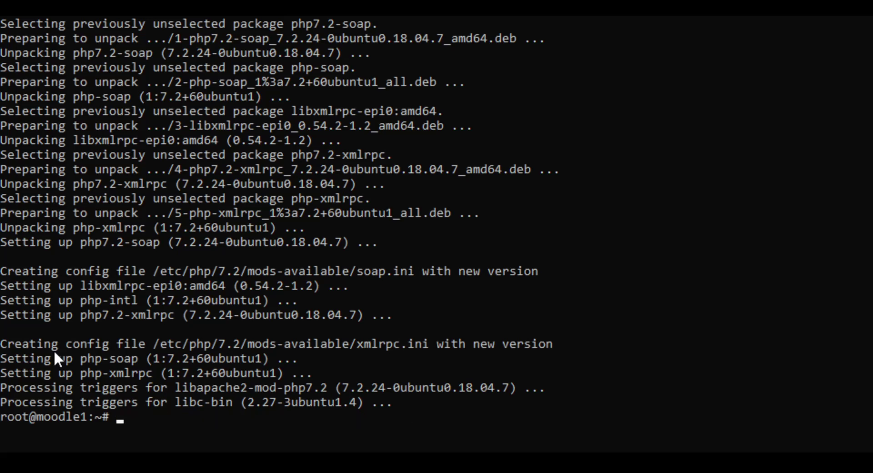
pyautogui.write('reboot')
pyautogui.press('Return')
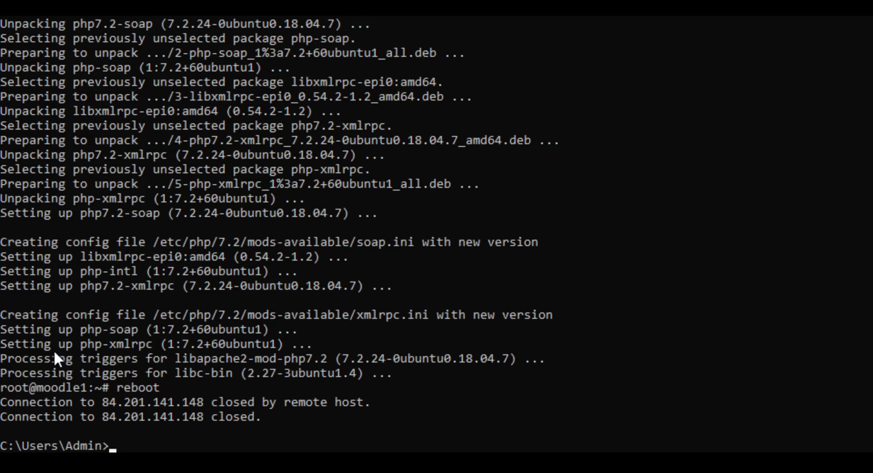
pyautogui.press('Up')
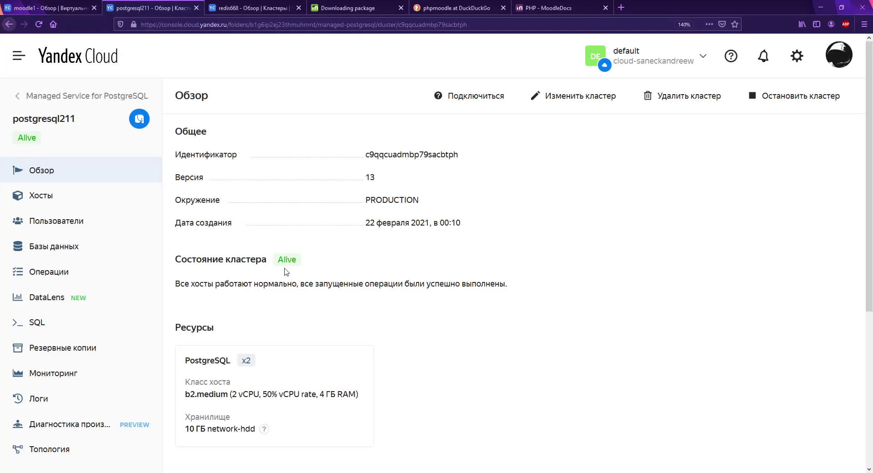
# Step: Show the postgresql211 host list and highlight its MASTER and REPLICA host roles
pyautogui.moveTo(293, 263)
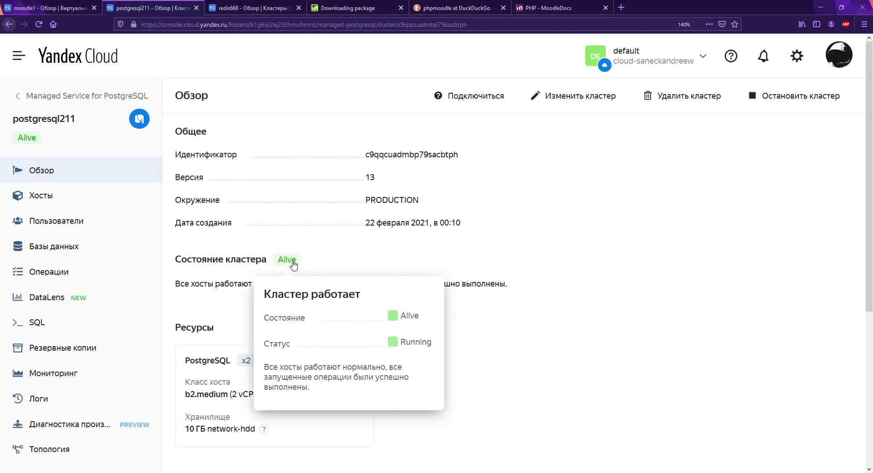
pyautogui.click(102, 197)
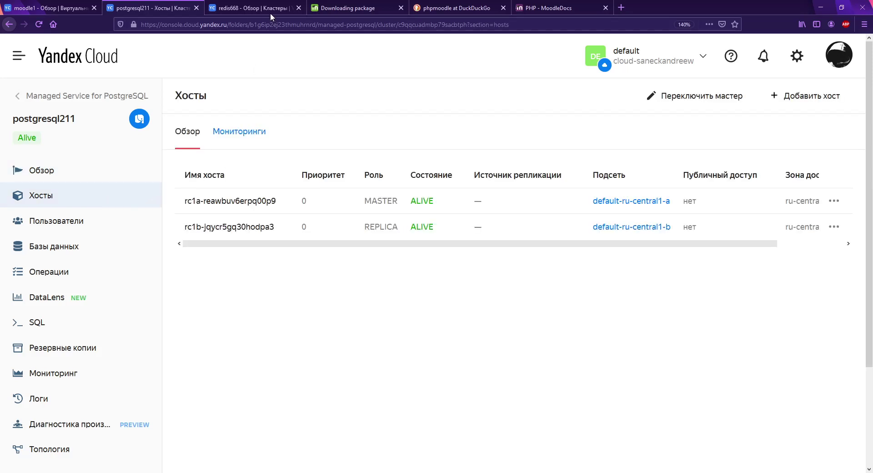
pyautogui.moveTo(360, 201); pyautogui.dragTo(399, 210)
pyautogui.moveTo(366, 238); pyautogui.dragTo(414, 232)
pyautogui.click(414, 228)
# Step: Check the redis668 host roles and the moodle1 VM, then return to the postgresql211 hosts
pyautogui.click(260, 7)
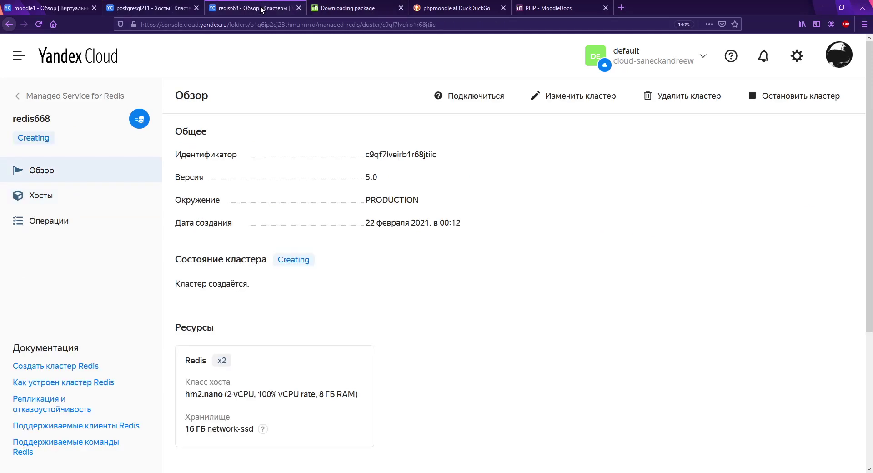
pyautogui.click(106, 199)
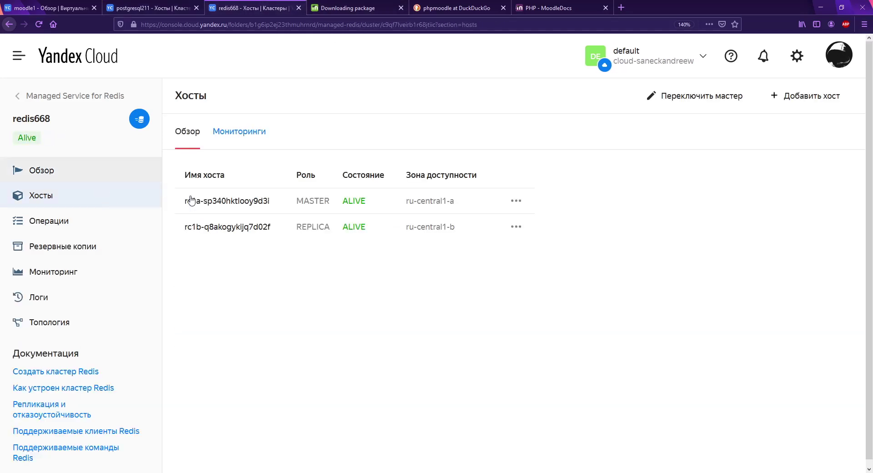
pyautogui.moveTo(327, 214); pyautogui.dragTo(329, 243)
pyautogui.click(338, 250)
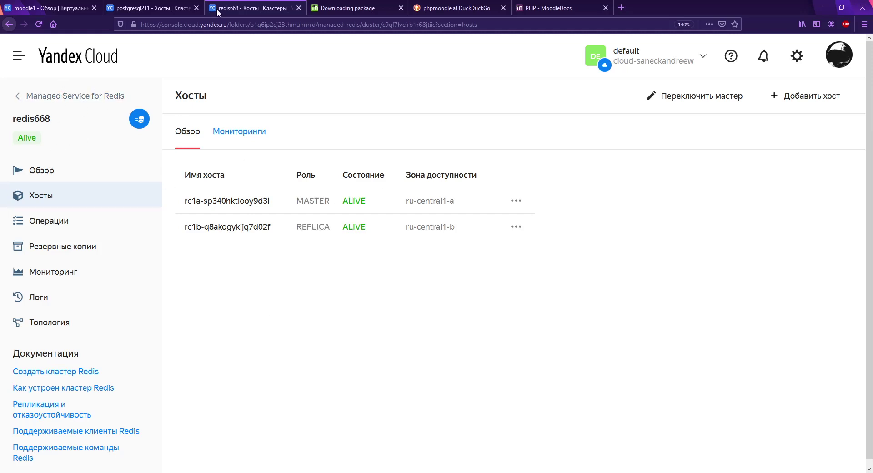
pyautogui.click(160, 11)
pyautogui.click(48, 10)
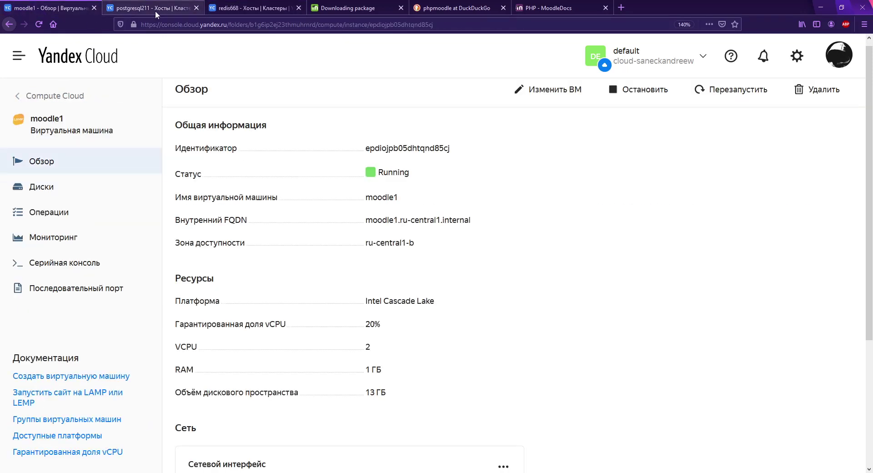
pyautogui.click(155, 10)
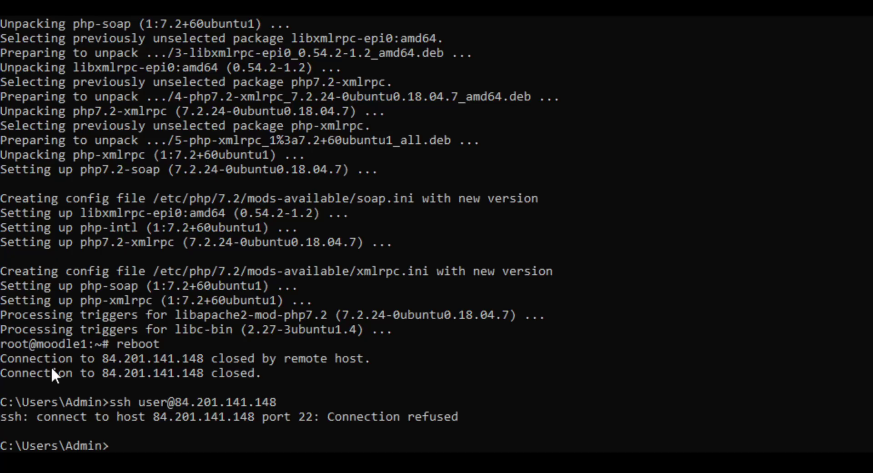
# Step: Reconnect to moodle1 over SSH and become root with 'sudo su -'
pyautogui.press('Up')
pyautogui.press('Return')
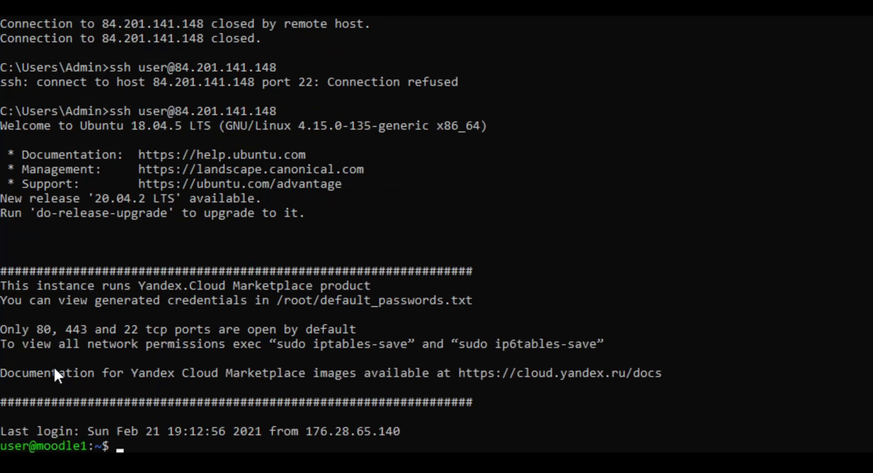
pyautogui.write('sudo su -')
pyautogui.press('Return')
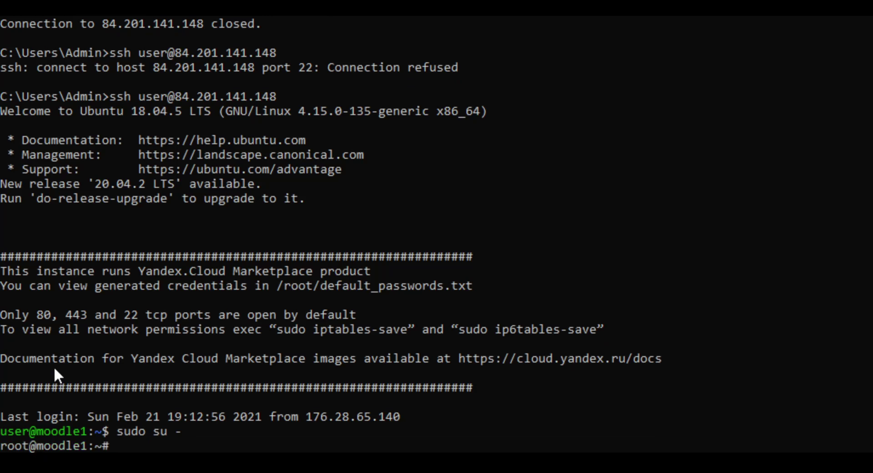
# Step: Run 'ufw status' to confirm the firewall is inactive, then clear the terminal
pyautogui.write('ufw status')
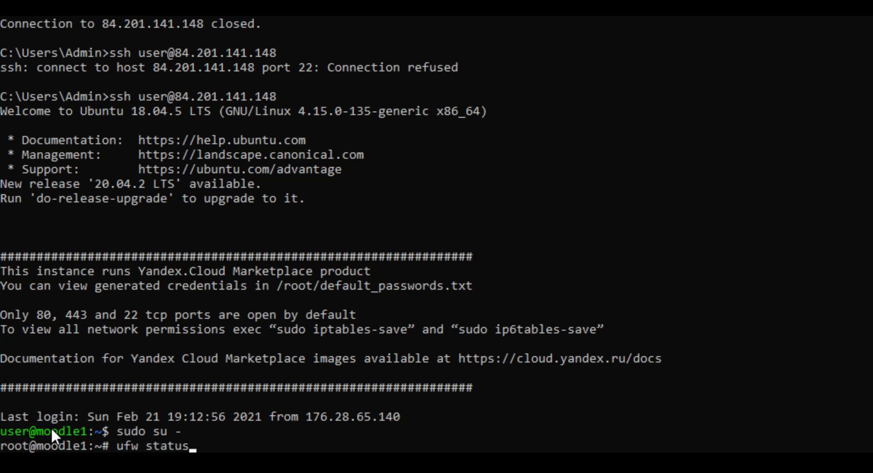
pyautogui.press('Return')
pyautogui.hotkey('ctrl', 'l')
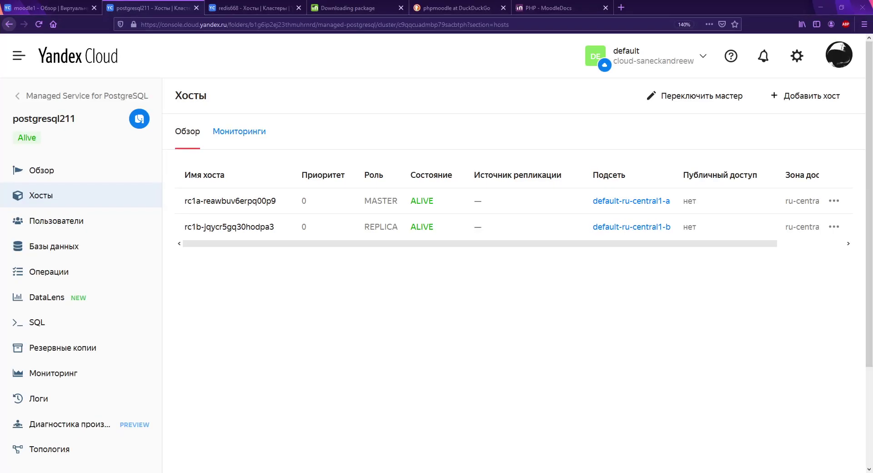
# Step: In a new tab, load moodle1's copied public IP 84.201.141.148
pyautogui.click(621, 7)
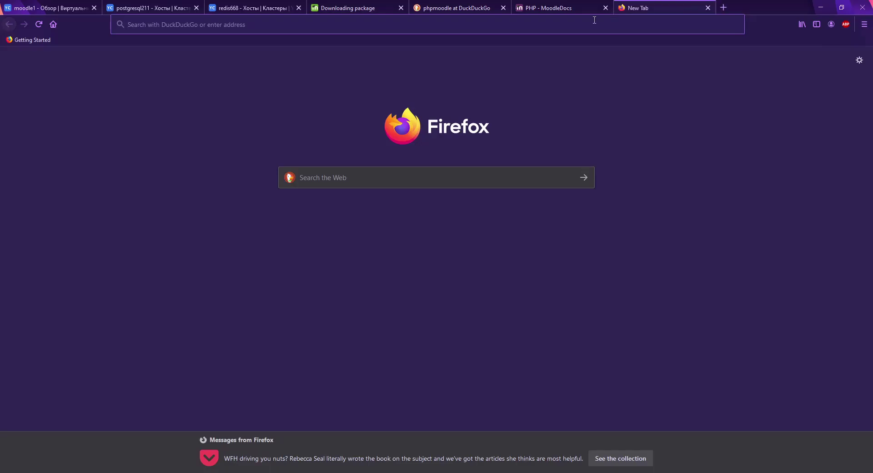
pyautogui.click(540, 30)
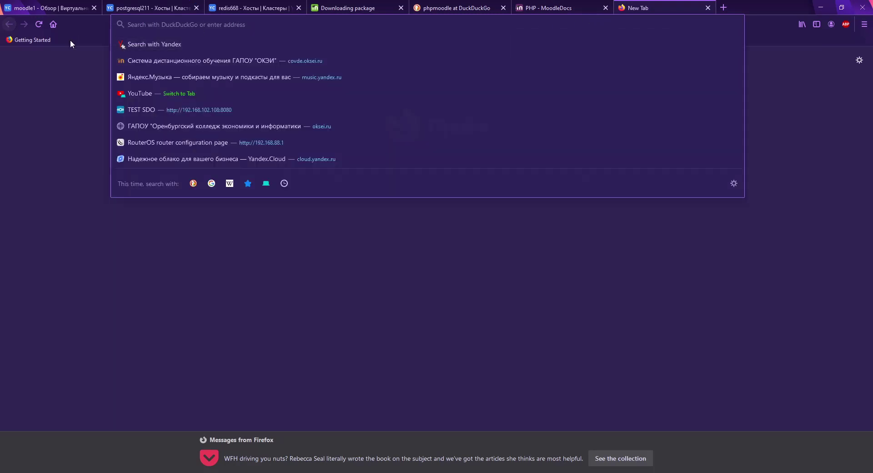
pyautogui.click(68, 8)
pyautogui.scroll(-3, 363, 362)
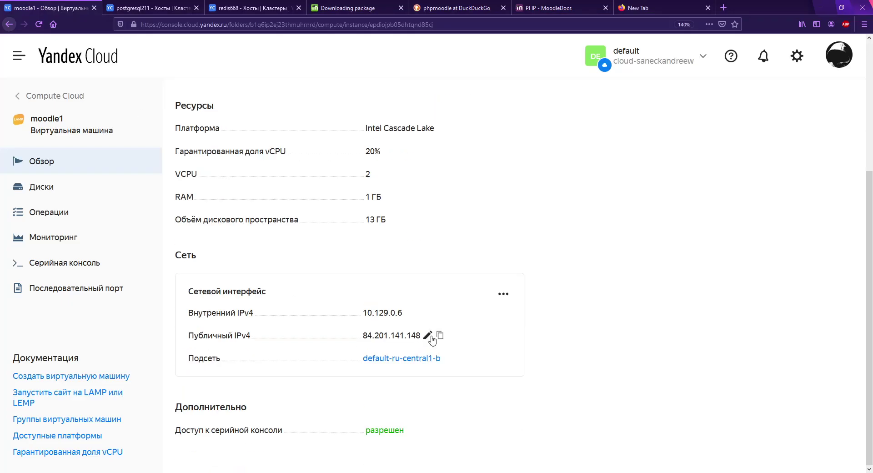
pyautogui.click(440, 336)
pyautogui.click(640, 8)
pyautogui.hotkey('ctrl', 'v')
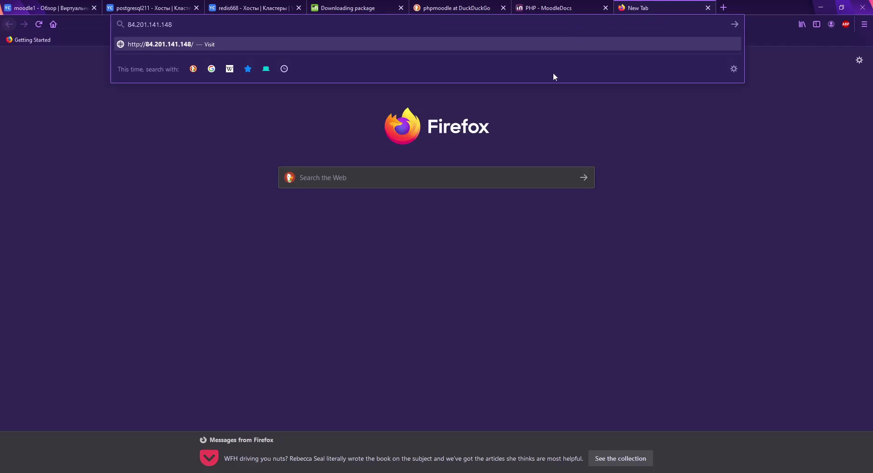
pyautogui.press('Return')
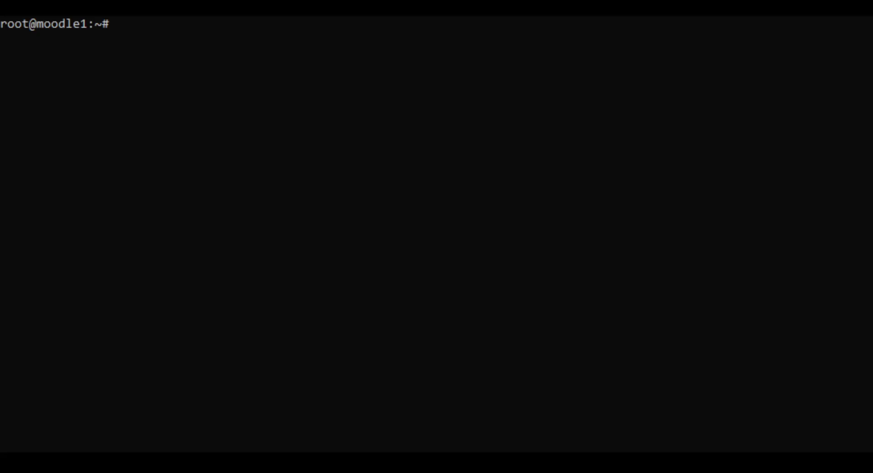
pyautogui.write('vim /etc/apache')
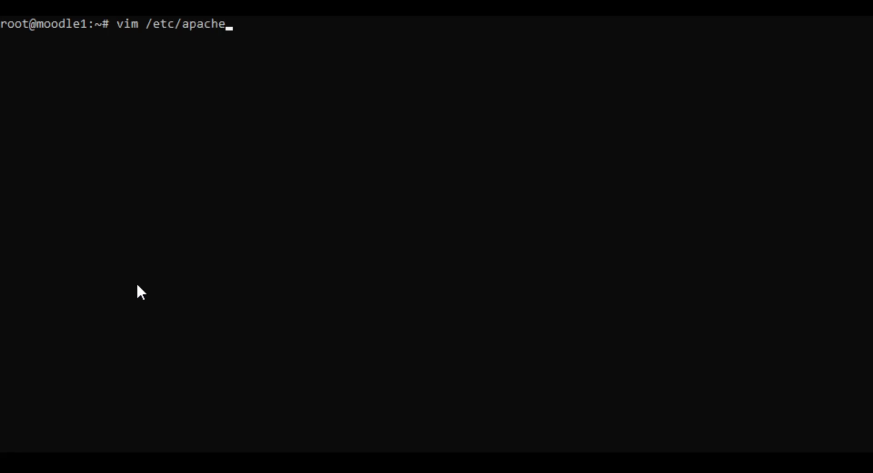
pyautogui.write('2/')
pyautogui.press('BackSpace')
pyautogui.press('BackSpace')
pyautogui.press('BackSpace')
pyautogui.press('BackSpace')
pyautogui.press('BackSpace')
pyautogui.press('BackSpace')
pyautogui.press('BackSpace')
pyautogui.press('BackSpace')
pyautogui.press('BackSpace')
pyautogui.press('BackSpace')
pyautogui.press('BackSpace')
pyautogui.press('BackSpace')
pyautogui.press('BackSpace')
pyautogui.press('BackSpace')
pyautogui.press('BackSpace')
pyautogui.press('BackSpace')
pyautogui.press('BackSpace')
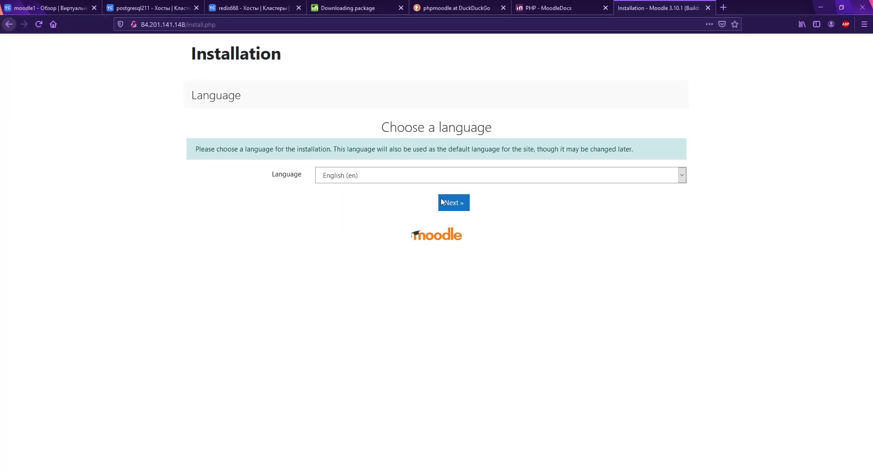
pyautogui.click(448, 172)
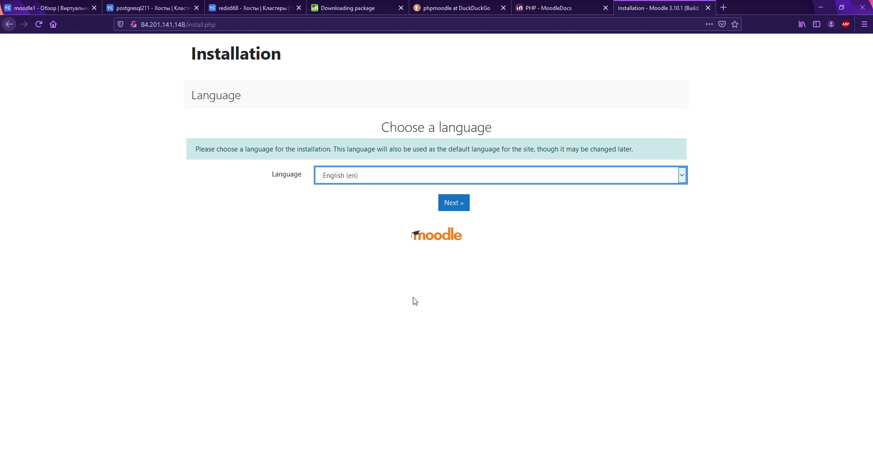
# Step: Choose Русский (ru) as the installer language and submit the default installation paths
pyautogui.press('Cyrillic_er')
pyautogui.click(459, 218)
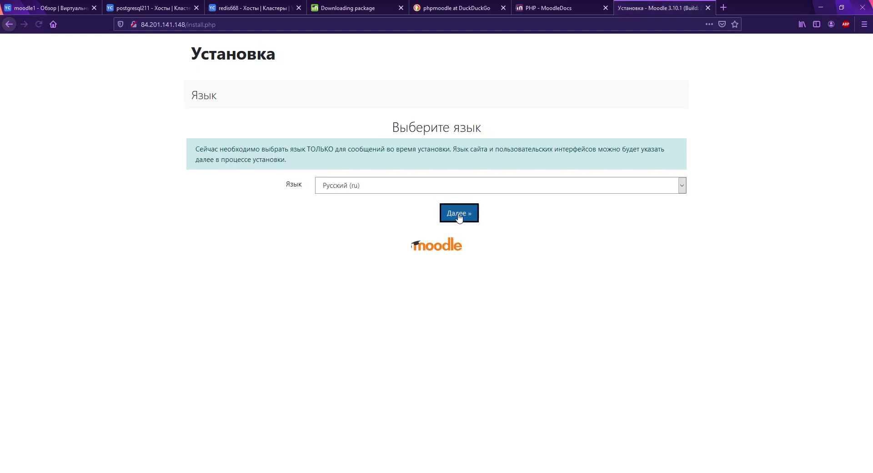
pyautogui.scroll(-2, 430, 243)
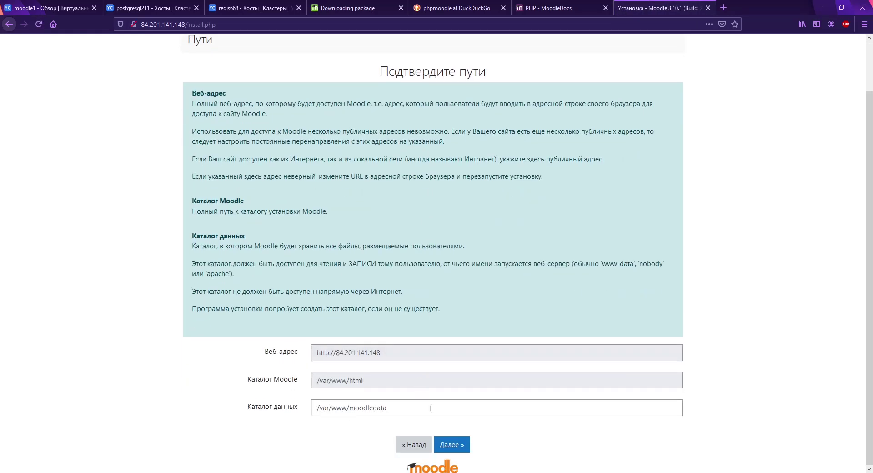
pyautogui.click(452, 445)
pyautogui.scroll(-2, 482, 468)
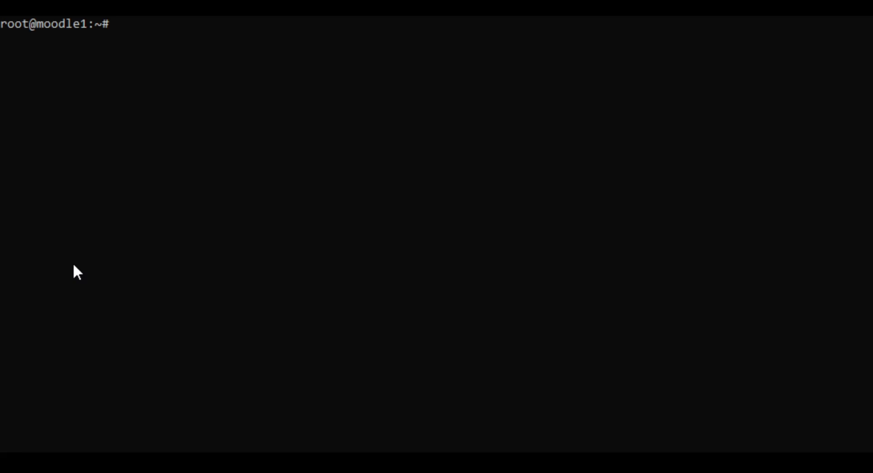
# Step: Run 'chmod o+w /var/www/' as root, then resubmit the installation paths
pyautogui.write('chmod o+w /var/www/')
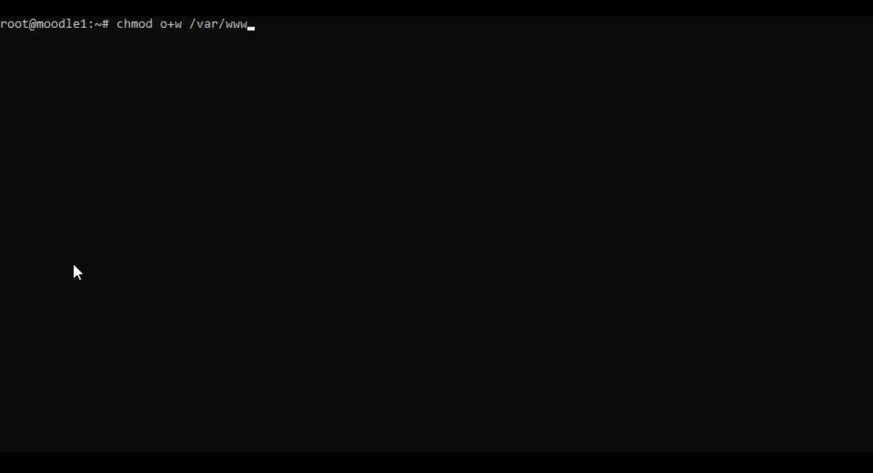
pyautogui.press('Return')
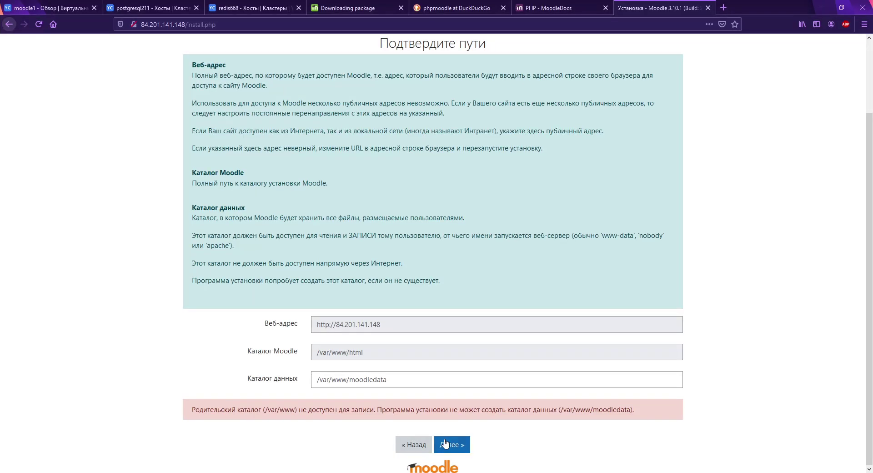
pyautogui.click(446, 444)
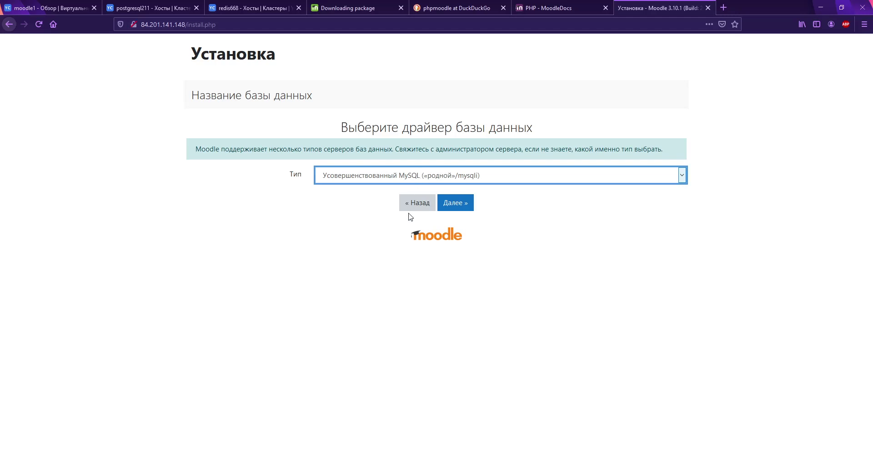
# Step: Choose the PostgreSQL driver and set the database server to master host rc1a-reawbuv6erpq00p9
pyautogui.press('p')
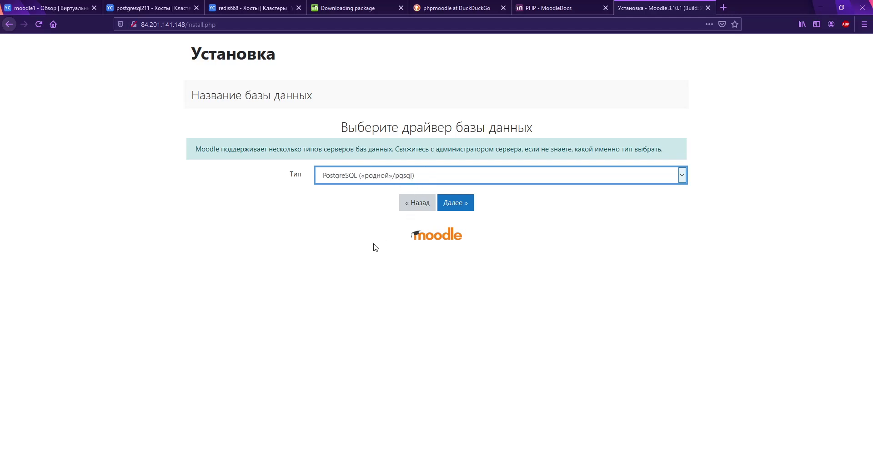
pyautogui.click(462, 205)
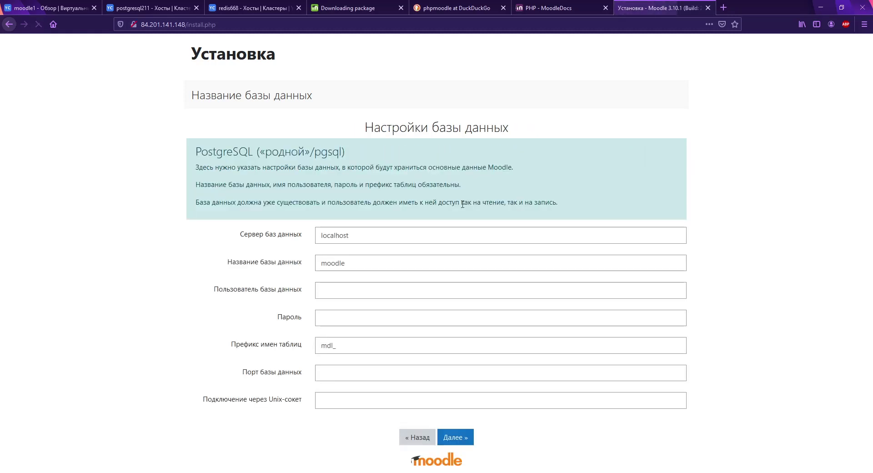
pyautogui.click(131, 14)
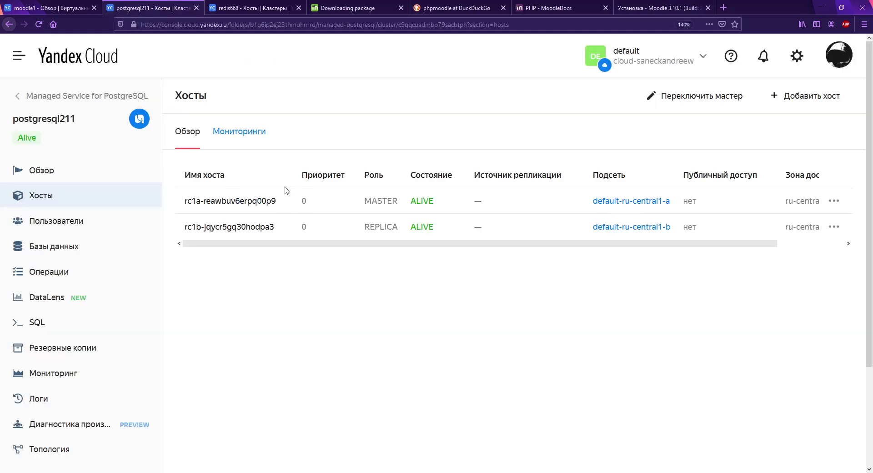
pyautogui.moveTo(284, 201)
pyautogui.click(283, 201)
pyautogui.click(660, 8)
pyautogui.doubleClick(366, 235)
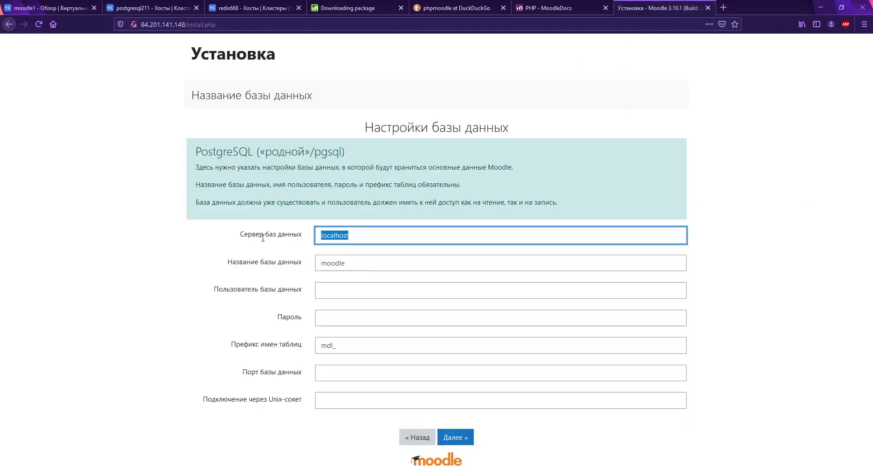
pyautogui.hotkey('ctrl', 'v')
# Step: Enter database user moodle, its password and port 6432, then submit the settings
pyautogui.click(364, 290)
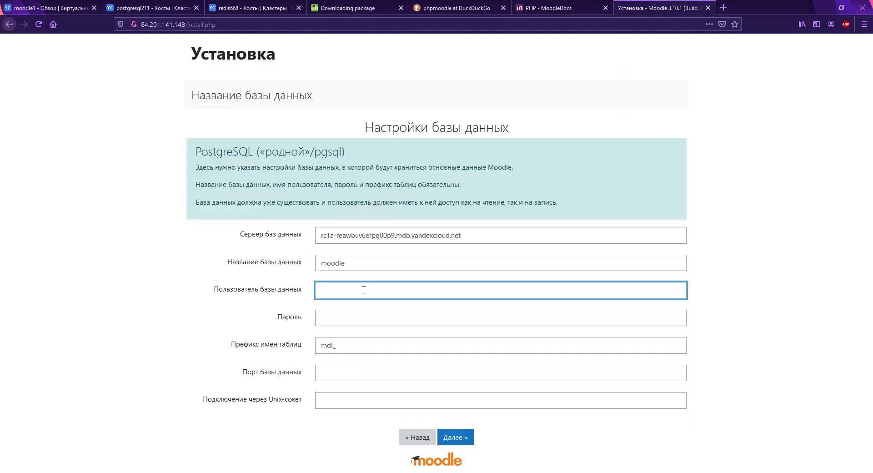
pyautogui.write('moodle')
pyautogui.press('Tab')
pyautogui.write('P@s')
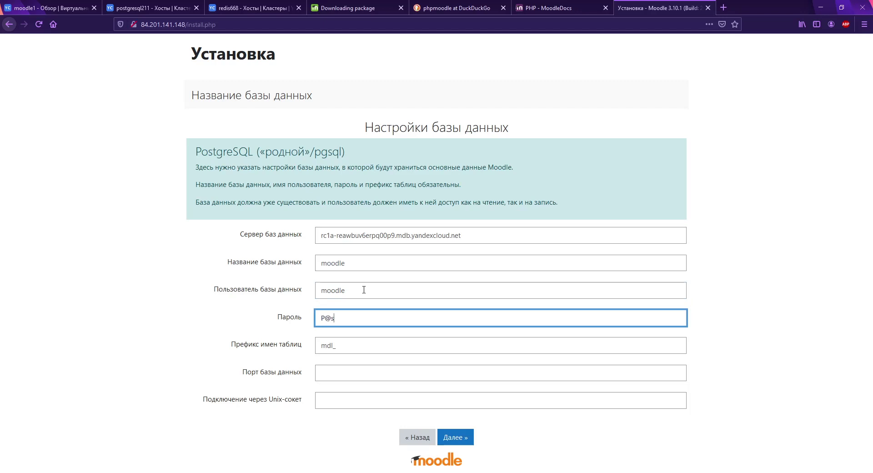
pyautogui.write('sw0rd')
pyautogui.click(330, 375)
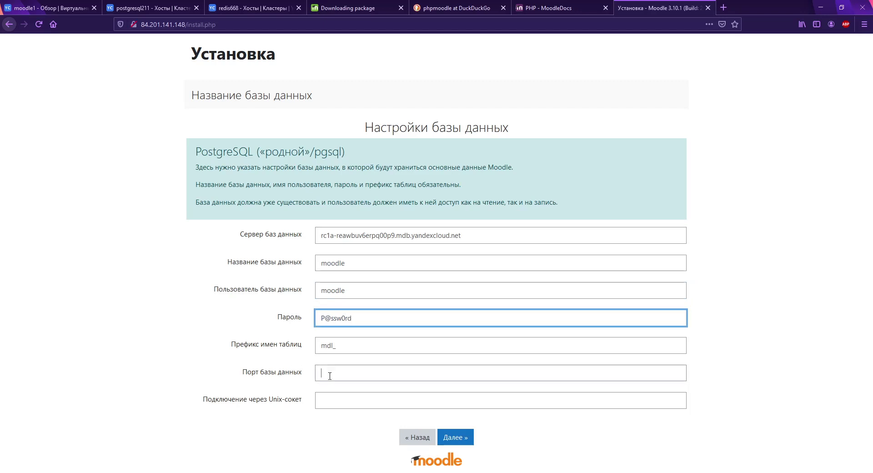
pyautogui.write('6432')
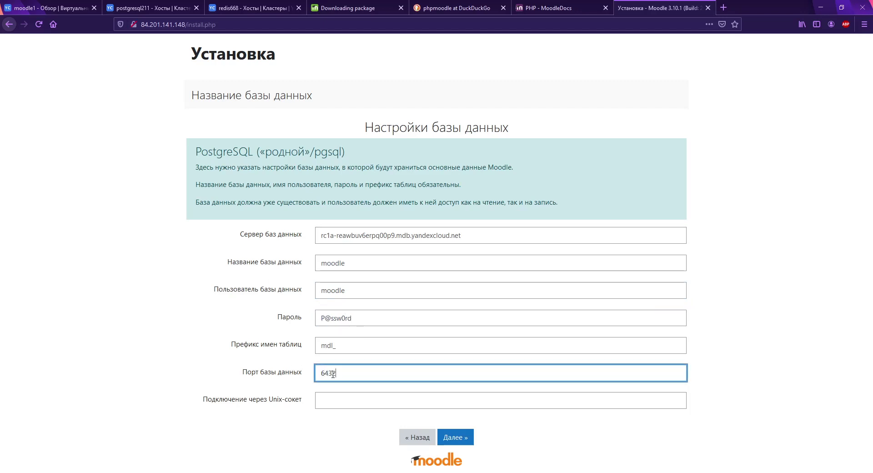
pyautogui.click(469, 438)
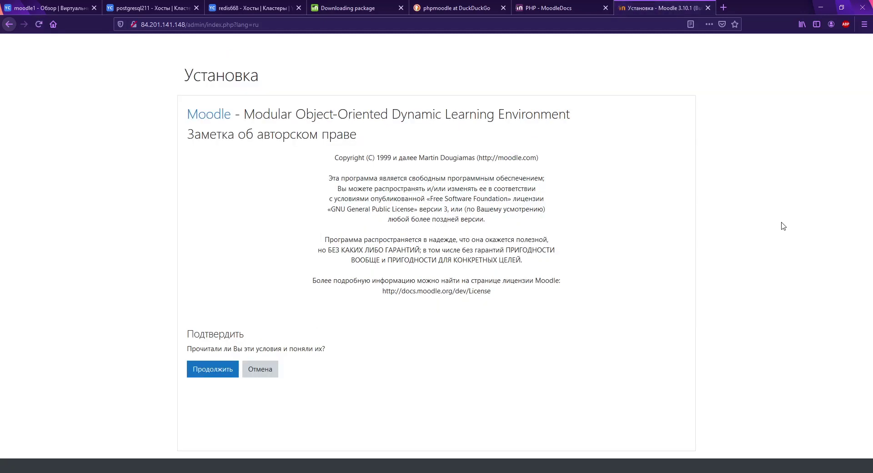
# Step: Accept the copyright notice, re-check server requirements and continue past the passed check
pyautogui.click(202, 375)
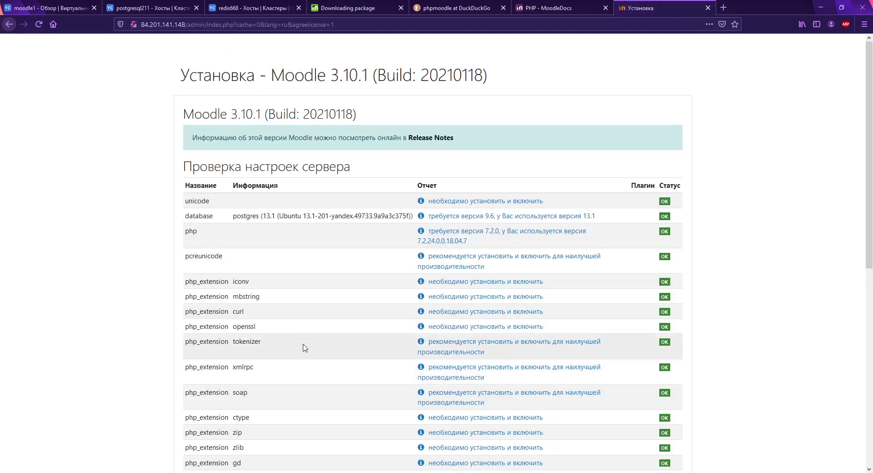
pyautogui.scroll(-8, 303, 348)
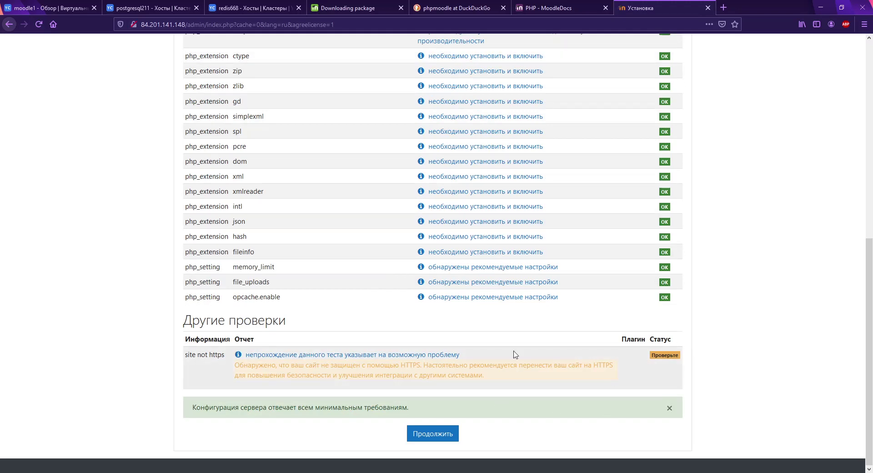
pyautogui.moveTo(186, 417); pyautogui.dragTo(411, 407)
pyautogui.click(468, 454)
pyautogui.click(450, 439)
pyautogui.scroll(-8, 348, 287)
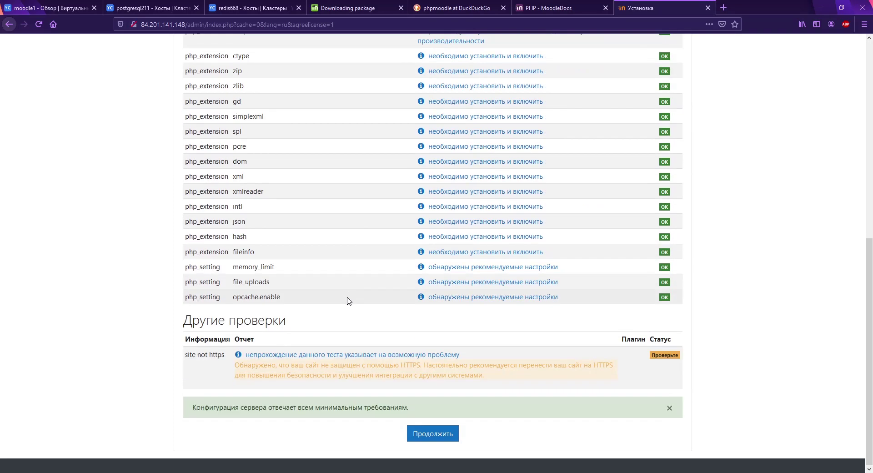
pyautogui.click(452, 436)
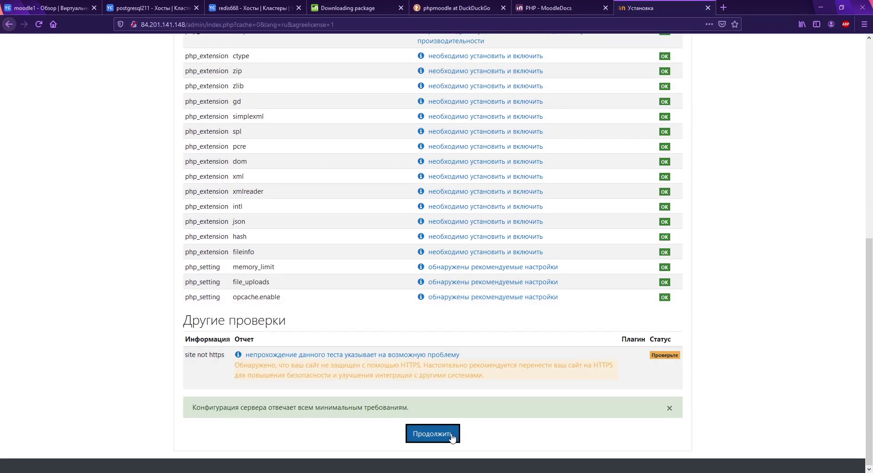
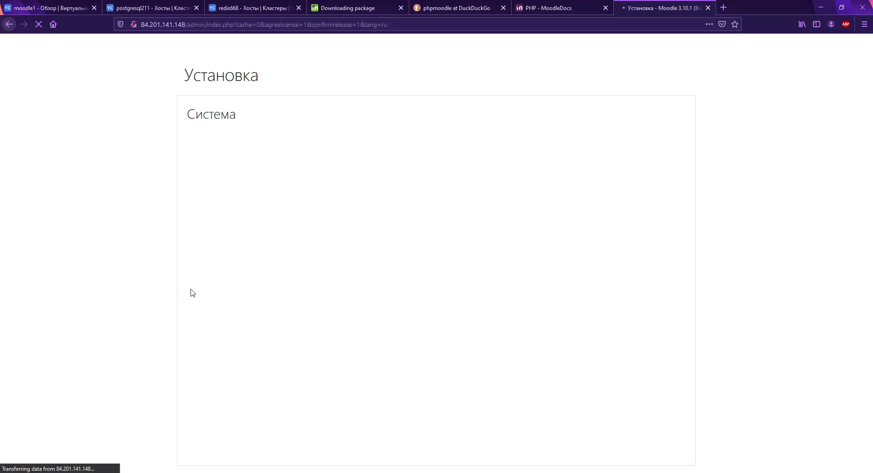
# Step: Review the moodle1 VM overview and postgresql211 cluster hosts, then return to the Moodle installer
pyautogui.click(32, 14)
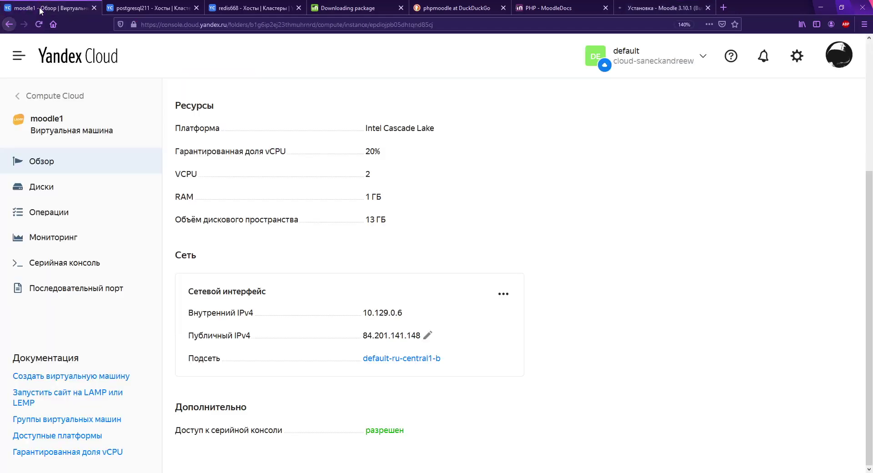
pyautogui.click(146, 12)
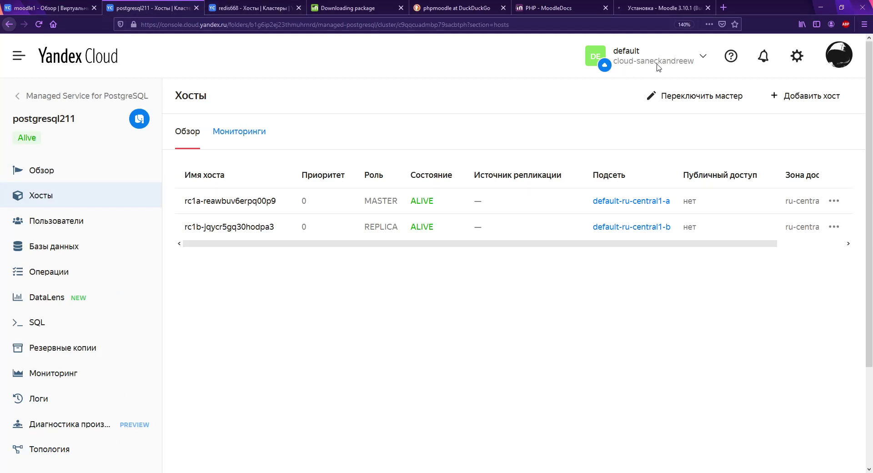
pyautogui.click(670, 10)
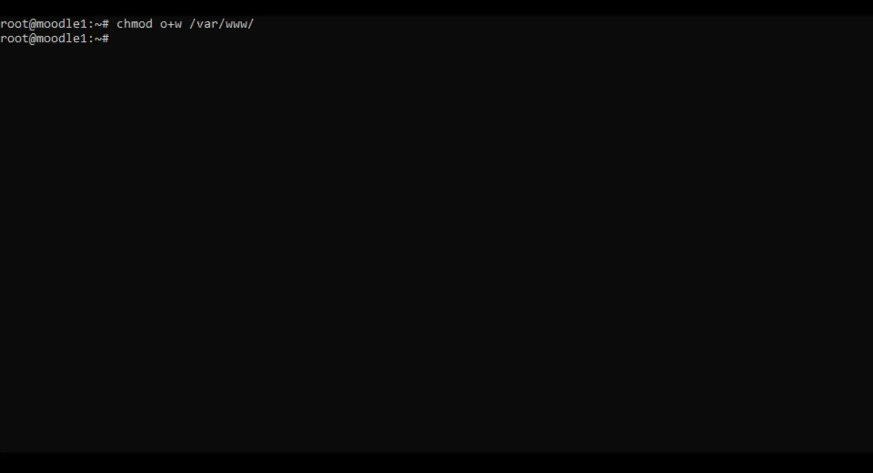
# Step: List the files starting with p in /var/www/html/admin/ using ls with Tab completion
pyautogui.write('ls /var/ww')
pyautogui.press('Tab')
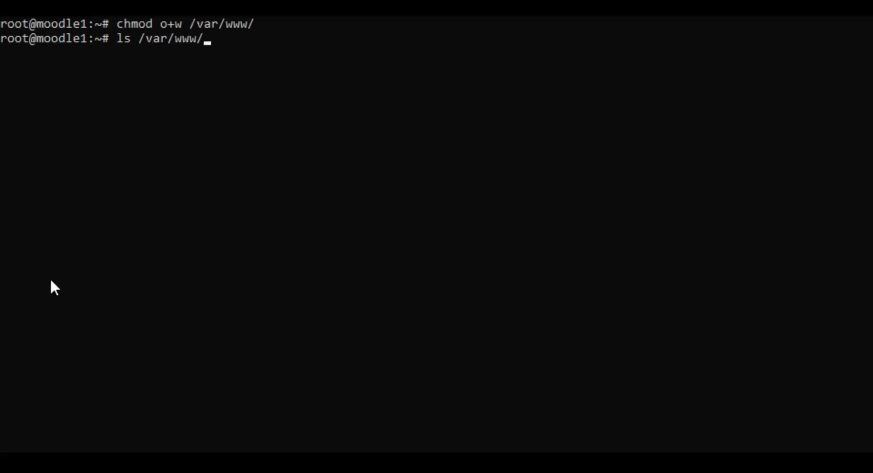
pyautogui.write('html/ad')
pyautogui.press('Tab')
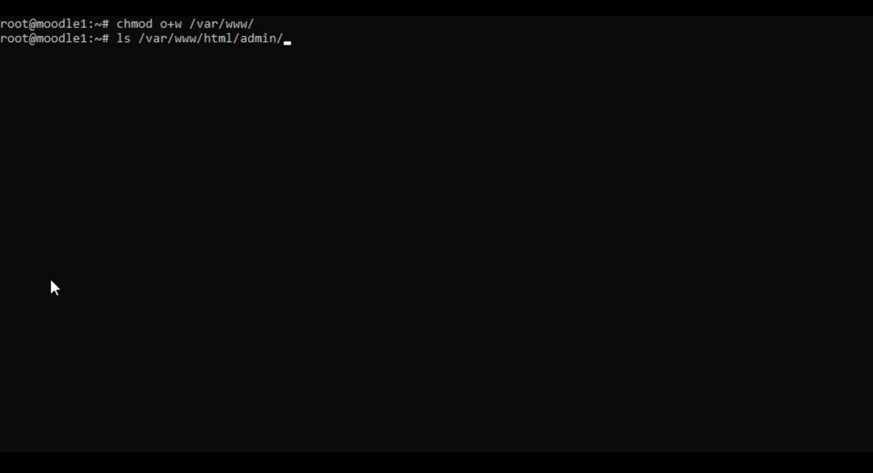
pyautogui.write('p')
pyautogui.press('Tab')
pyautogui.press('Tab')
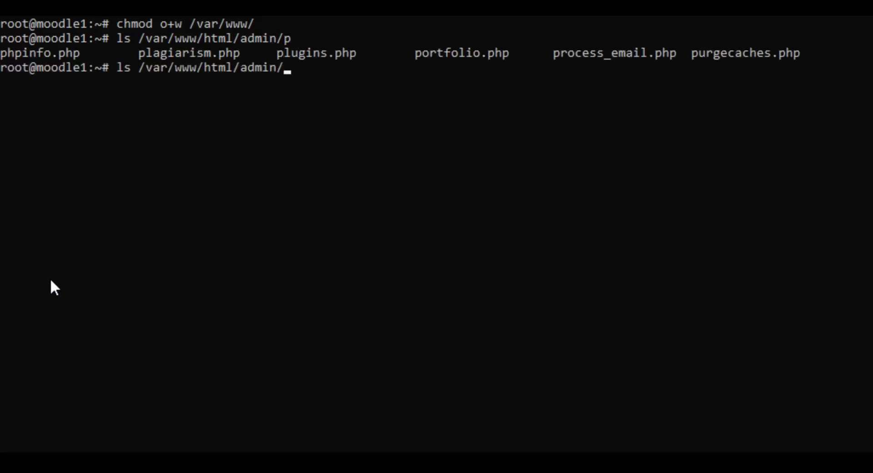
pyautogui.press('Tab')
pyautogui.press('Tab')
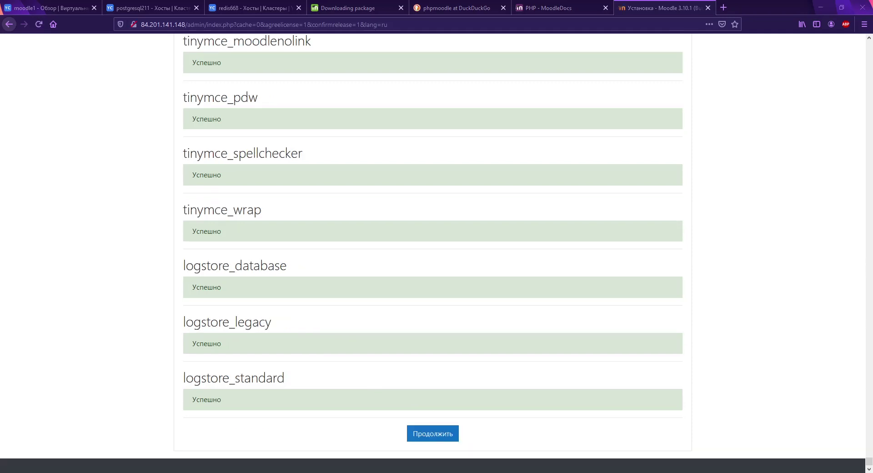
# Step: Continue past the finished plugin installation and enter a new administrator password
pyautogui.click(446, 435)
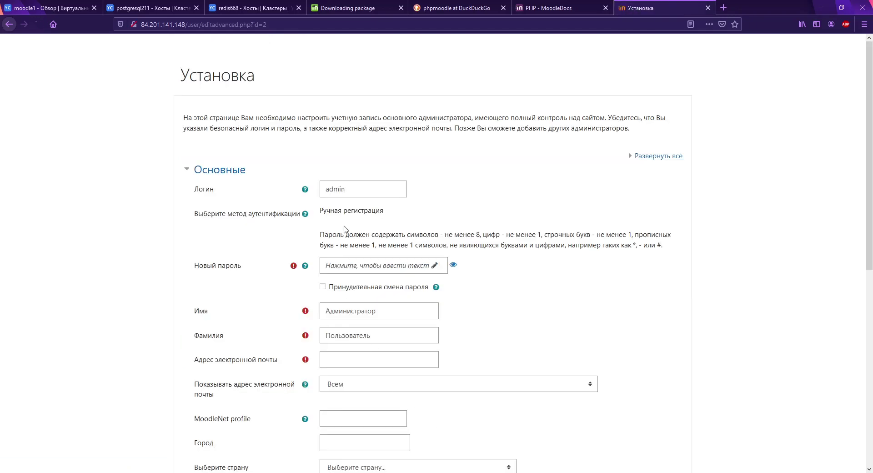
pyautogui.click(379, 266)
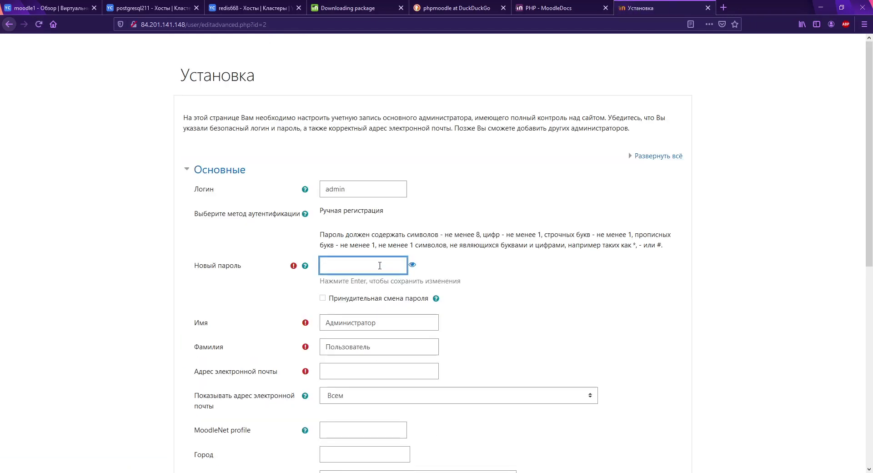
pyautogui.write('***********')
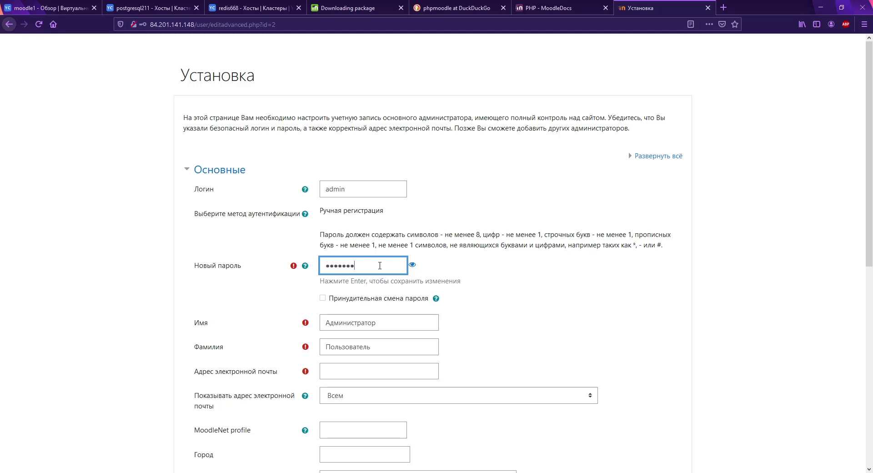
pyautogui.press('Return')
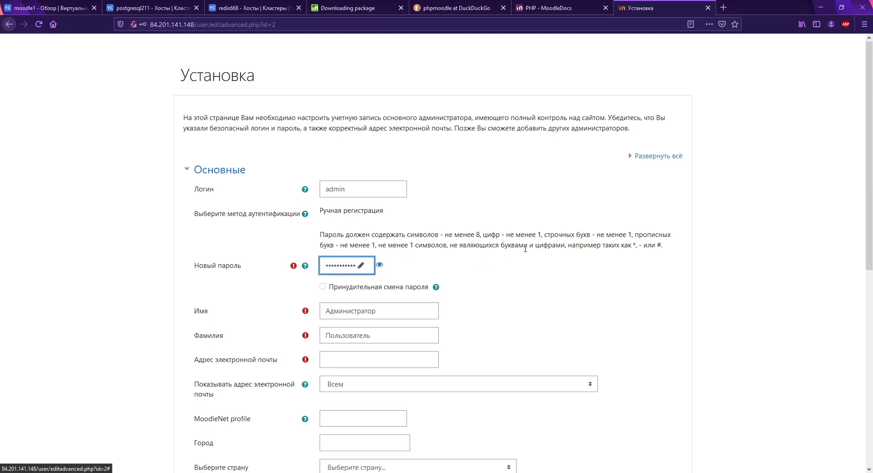
pyautogui.scroll(-1, 464, 250)
pyautogui.scroll(-4, 379, 250)
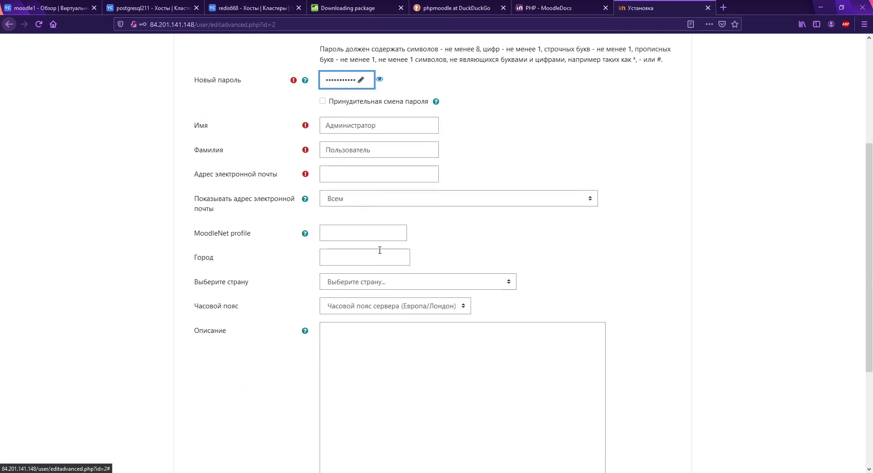
# Step: Fill in the administrator's e-mail address and submit the profile
pyautogui.click(358, 172)
pyautogui.write('te')
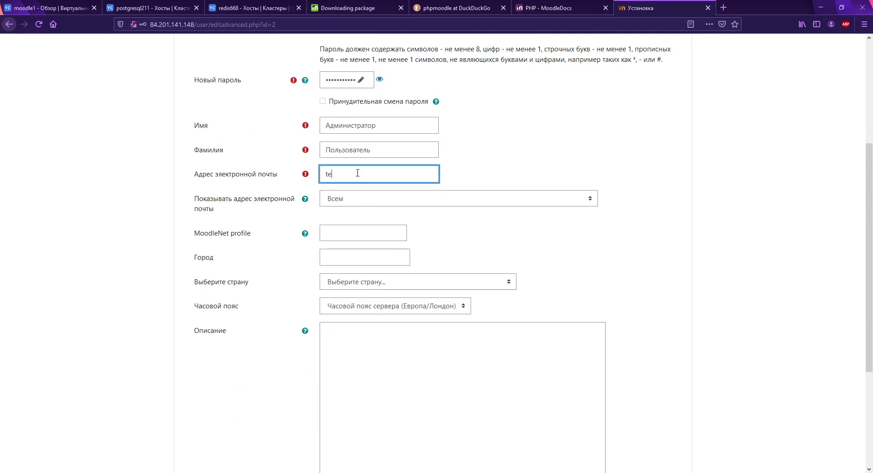
pyautogui.write('st@test.local')
pyautogui.scroll(-3, 516, 181)
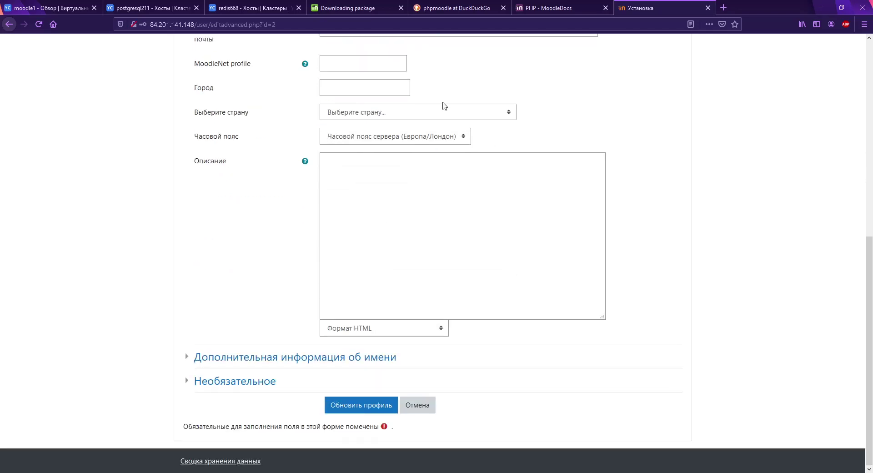
pyautogui.scroll(1, 410, 311)
pyautogui.click(376, 452)
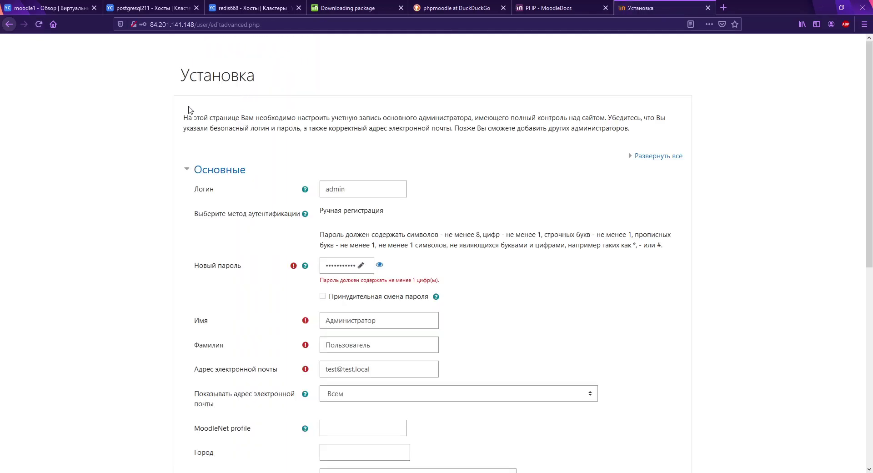
# Step: Replace the rejected password with a valid one and resubmit the administrator profile
pyautogui.scroll(-1, 342, 133)
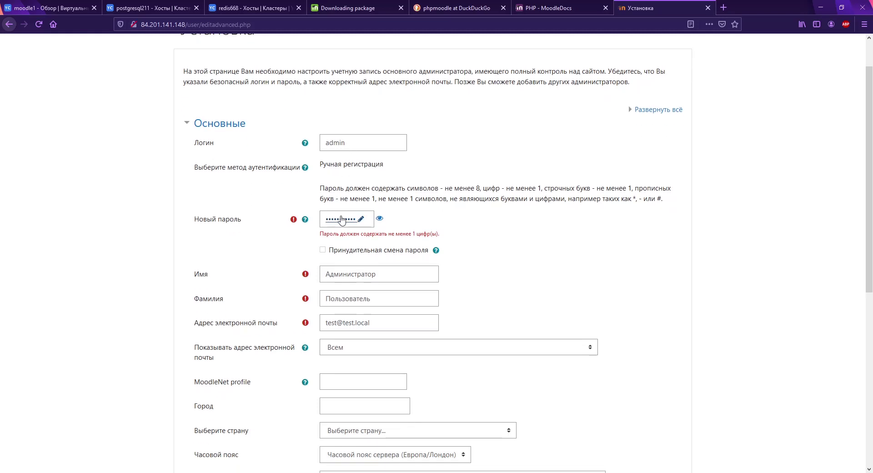
pyautogui.click(360, 219)
pyautogui.hotkey('ctrl', 'v')
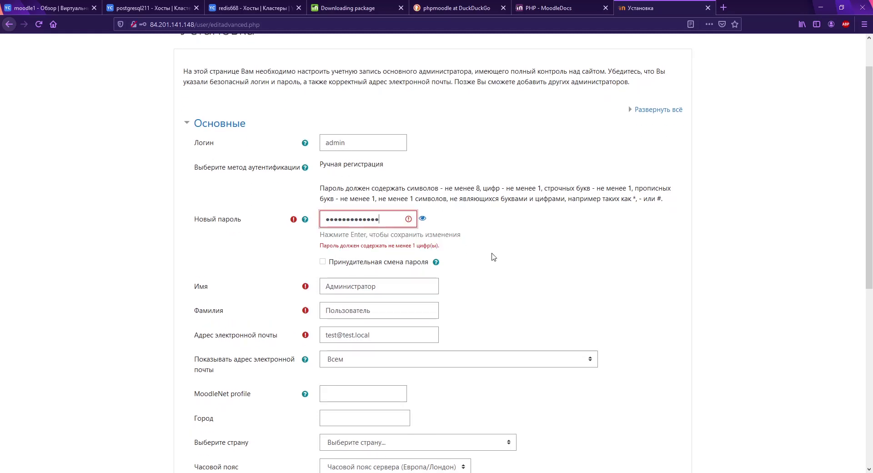
pyautogui.scroll(-7, 488, 252)
pyautogui.click(385, 398)
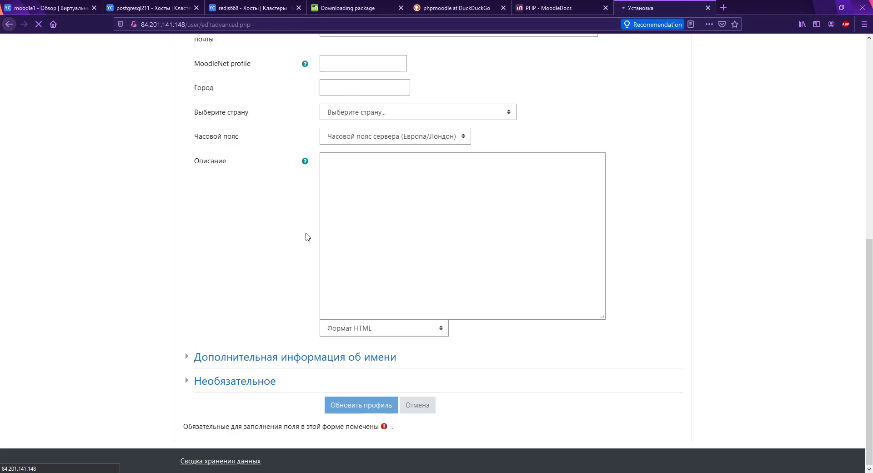
pyautogui.scroll(10, 305, 240)
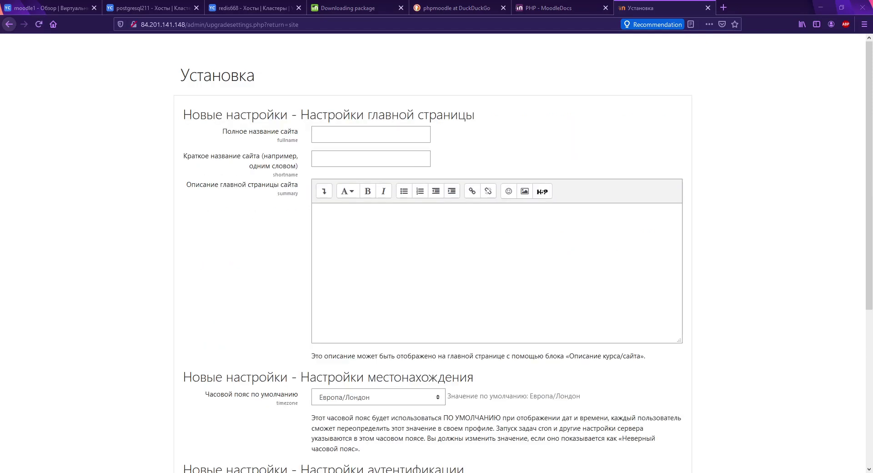
# Step: Change the no-reply address domain to test.local and save the site settings
pyautogui.scroll(-5, 218, 288)
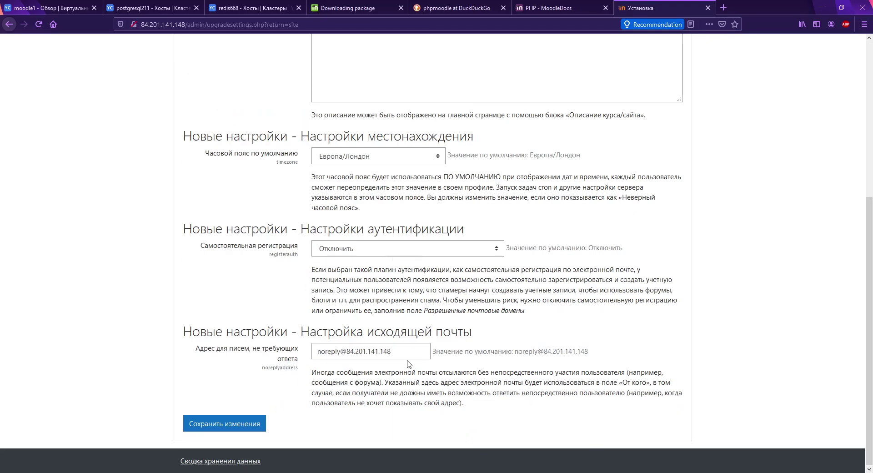
pyautogui.moveTo(404, 352); pyautogui.dragTo(347, 352)
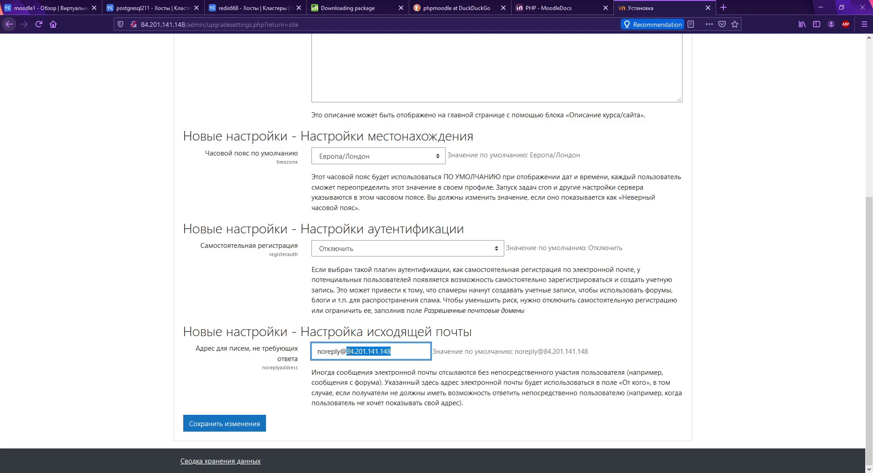
pyautogui.write('test')
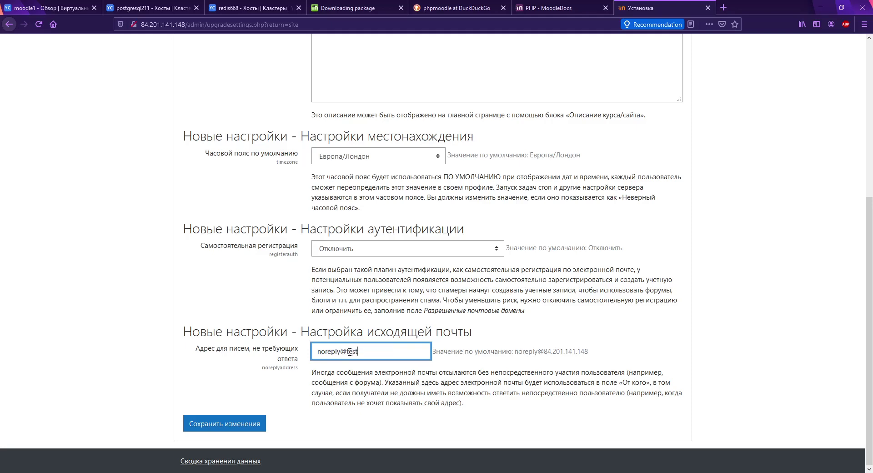
pyautogui.write('.local')
pyautogui.scroll(5, 524, 282)
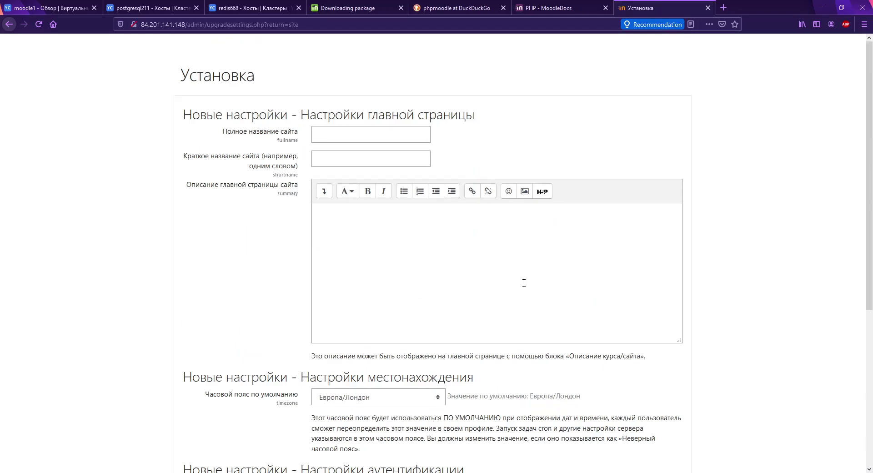
pyautogui.scroll(-5, 524, 283)
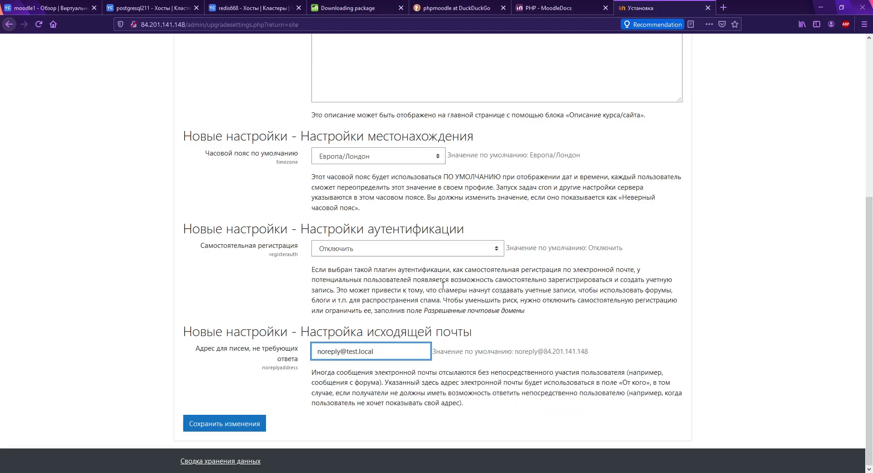
pyautogui.click(249, 427)
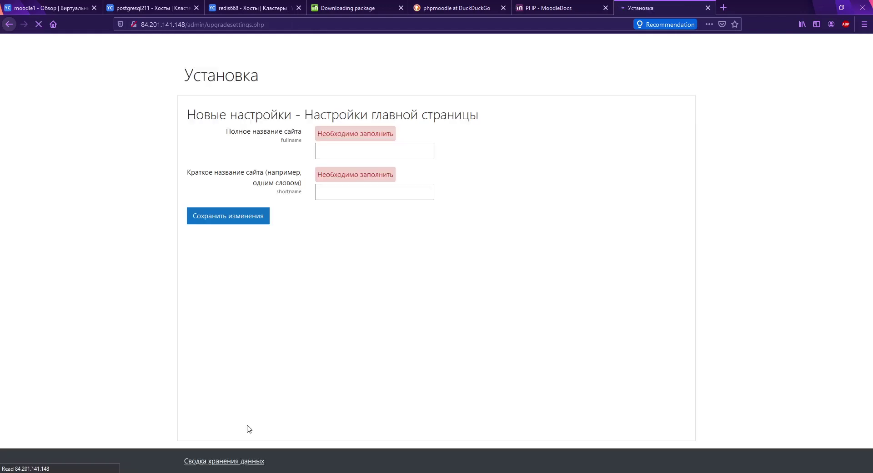
# Step: Set both the full and short site names to 'test' and save
pyautogui.click(362, 150)
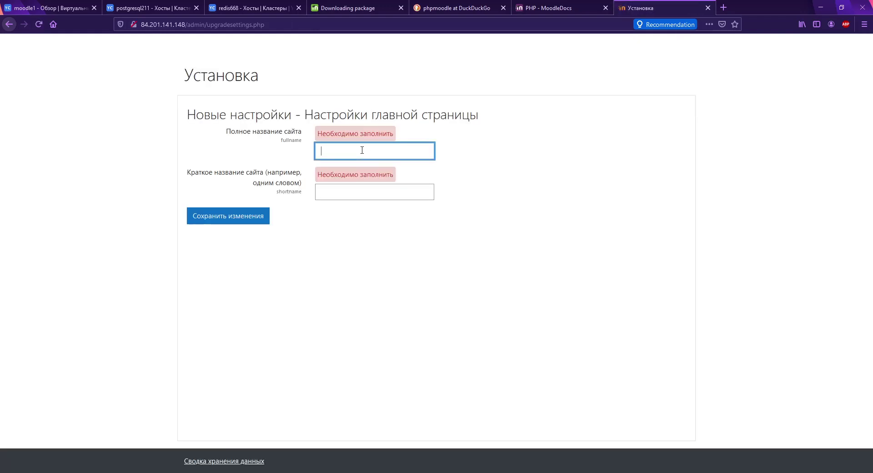
pyautogui.write('test')
pyautogui.press('Tab')
pyautogui.write('test')
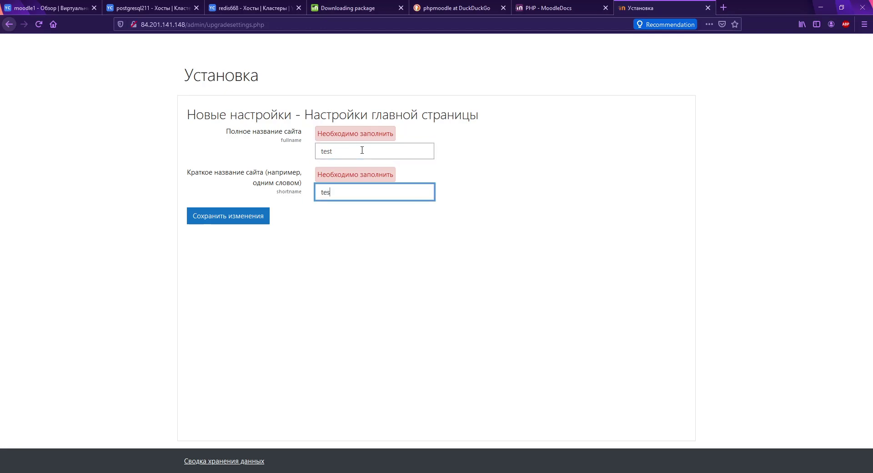
pyautogui.click(232, 219)
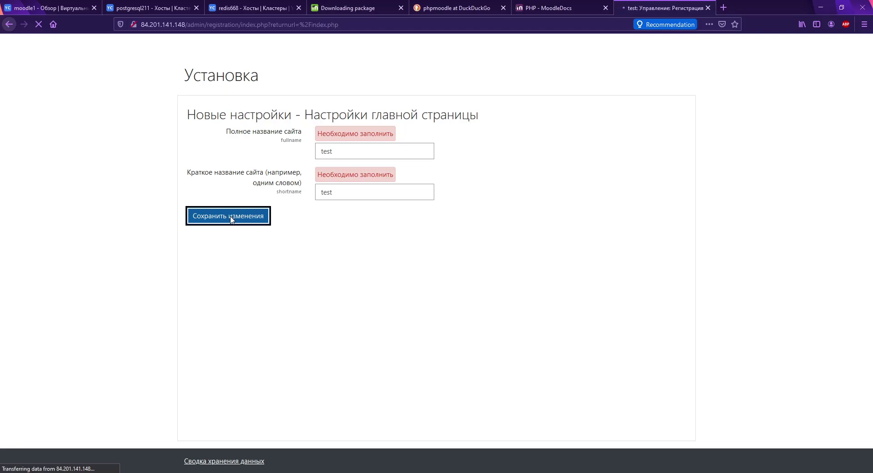
# Step: Accept the Moodle.net privacy notice on the site registration form
pyautogui.scroll(-3, 230, 228)
pyautogui.scroll(-3, 230, 228)
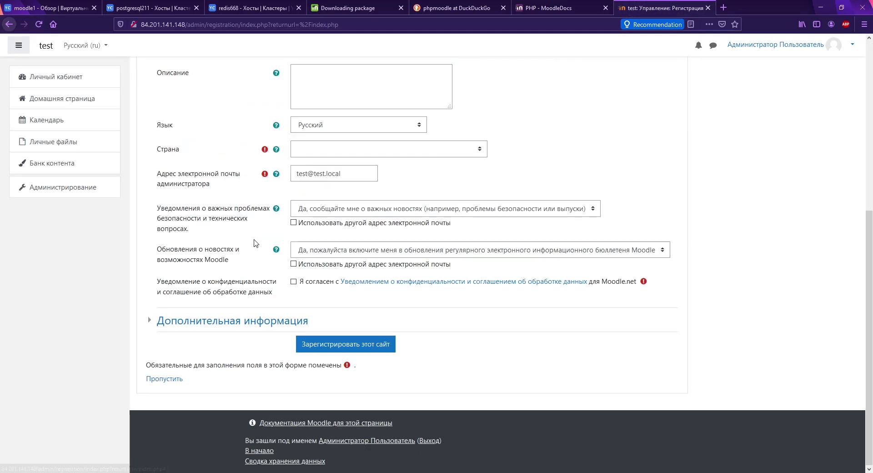
pyautogui.scroll(5, 253, 237)
pyautogui.scroll(-5, 272, 273)
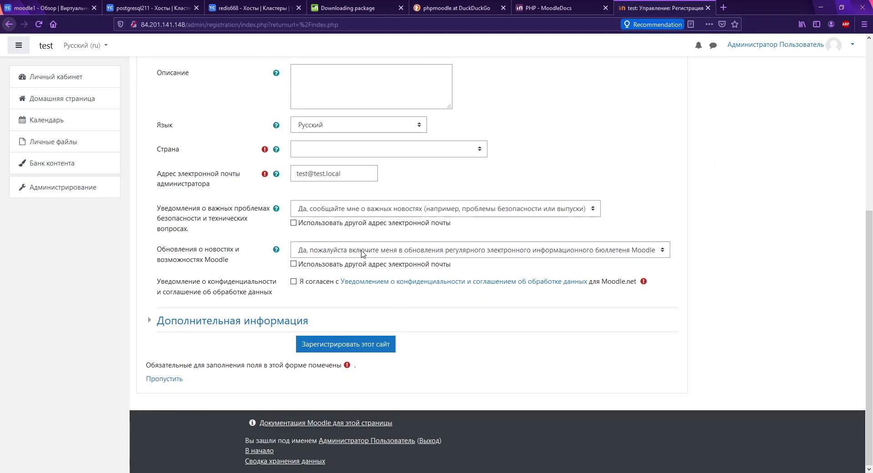
pyautogui.scroll(1, 359, 248)
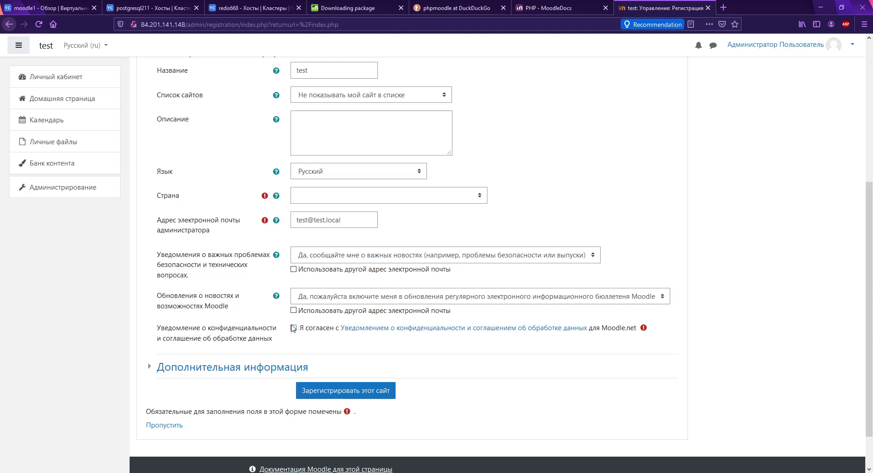
pyautogui.click(293, 328)
pyautogui.click(336, 390)
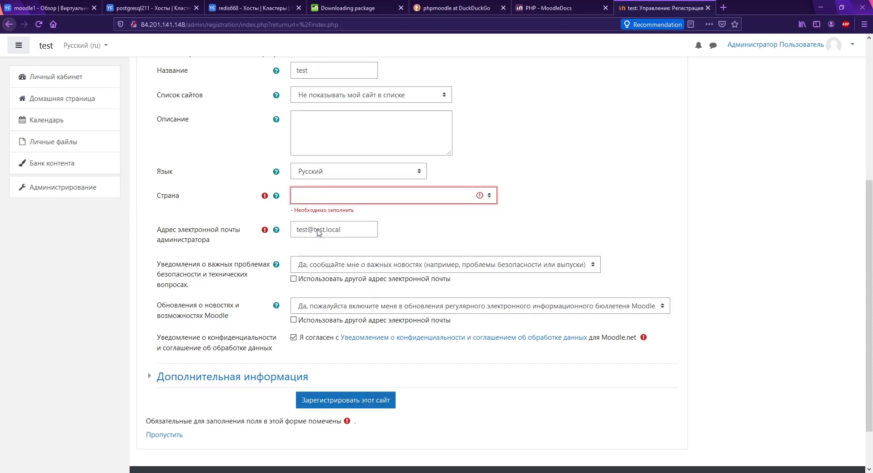
# Step: Choose Россия as the country, register the site and continue past the confirmation
pyautogui.write('ро')
pyautogui.scroll(-2, 231, 188)
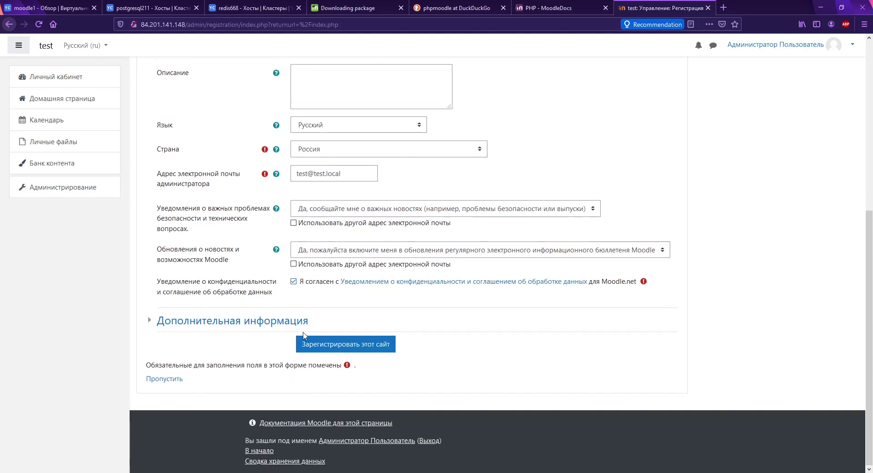
pyautogui.click(351, 341)
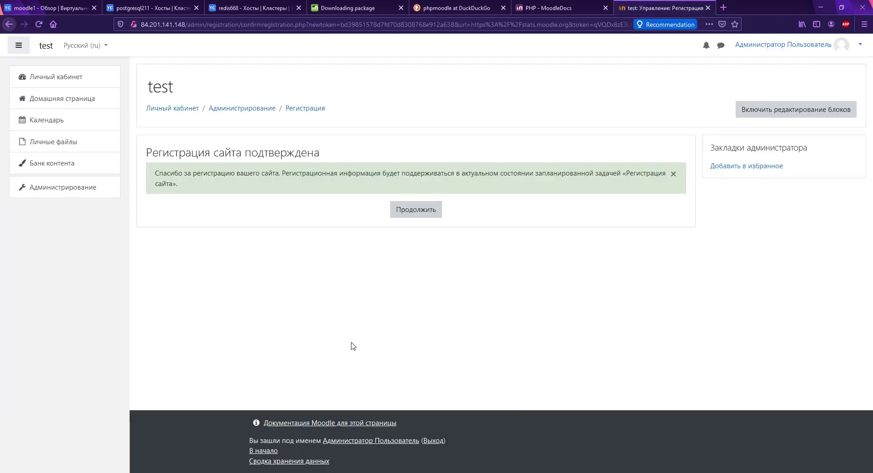
pyautogui.click(428, 211)
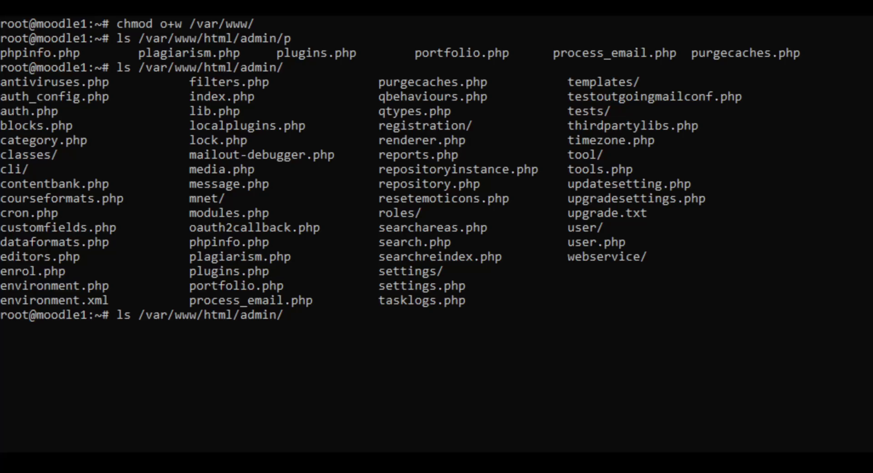
# Step: Edit the previous command into 'vim /var/www/html/config.php' and open the file
pyautogui.press('Home')
pyautogui.press('Delete')
pyautogui.press('Delete')
pyautogui.write('vim')
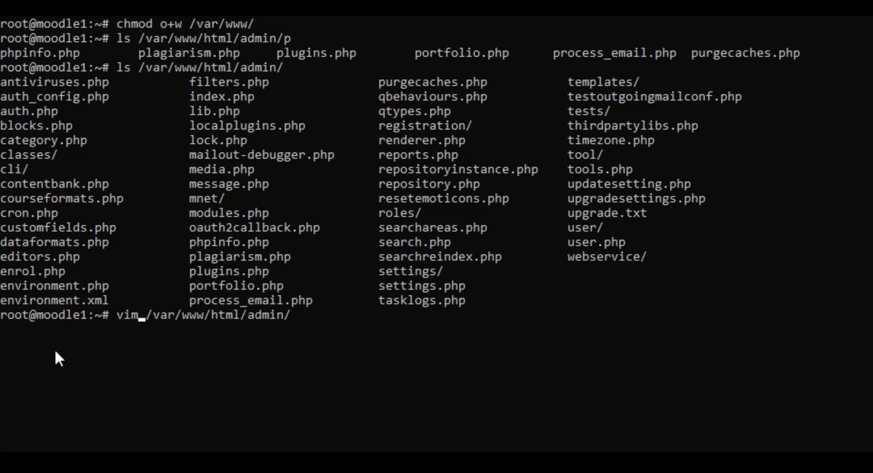
pyautogui.press('End')
pyautogui.press('BackSpace')
pyautogui.press('BackSpace')
pyautogui.press('BackSpace')
pyautogui.press('BackSpace')
pyautogui.press('BackSpace')
pyautogui.press('BackSpace')
pyautogui.write('conm')
pyautogui.press('BackSpace')
pyautogui.write('fig.php p')
pyautogui.press('BackSpace')
pyautogui.press('BackSpace')
pyautogui.press('Return')
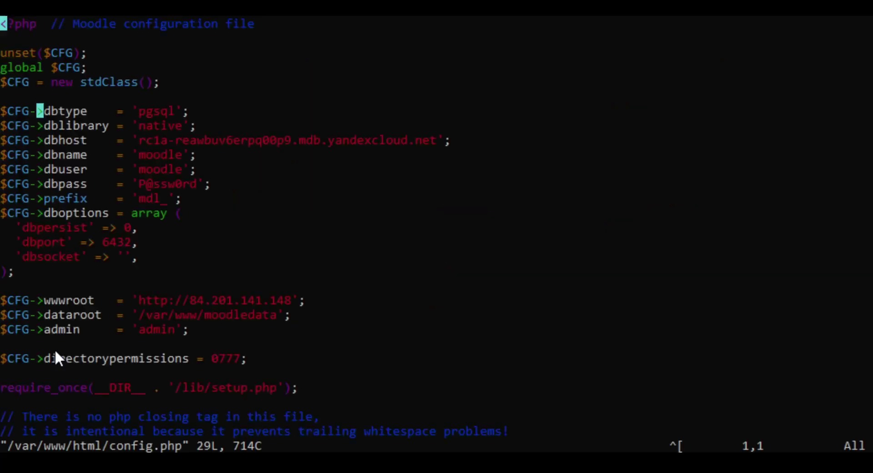
pyautogui.press('Down')
pyautogui.press('Down')
pyautogui.press('Down')
pyautogui.press('Down')
pyautogui.press('Down')
pyautogui.press('Down')
pyautogui.press('Down')
pyautogui.press('Down')
pyautogui.press('Down')
pyautogui.press('Down')
pyautogui.press('Down')
pyautogui.press('Down')
pyautogui.press('Down')
pyautogui.press('Down')
pyautogui.press('Down')
pyautogui.press('Down')
pyautogui.press('Down')
pyautogui.press('Down')
pyautogui.press('Down')
pyautogui.press('Right')
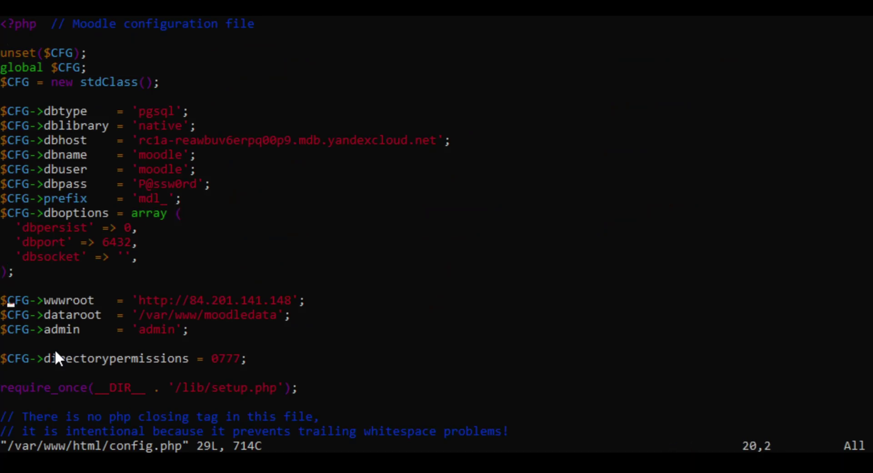
pyautogui.press('Right')
pyautogui.press('Right')
pyautogui.press('Right')
pyautogui.press('Right')
pyautogui.press('Right')
pyautogui.press('Right')
pyautogui.press('Right')
pyautogui.press('Right')
pyautogui.press('Right')
pyautogui.press('Right')
pyautogui.press('Right')
pyautogui.press('Right')
pyautogui.press('Right')
pyautogui.press('Right')
pyautogui.press('Right')
pyautogui.press('Right')
pyautogui.press('Right')
pyautogui.press('Right')
pyautogui.press('Right')
pyautogui.press('Right')
pyautogui.press('i')
pyautogui.press('BackSpace')
pyautogui.press('BackSpace')
pyautogui.press('BackSpace')
pyautogui.press('BackSpace')
pyautogui.press('BackSpace')
pyautogui.press('BackSpace')
pyautogui.press('BackSpace')
pyautogui.press('BackSpace')
pyautogui.press('BackSpace')
pyautogui.press('BackSpace')
pyautogui.press('BackSpace')
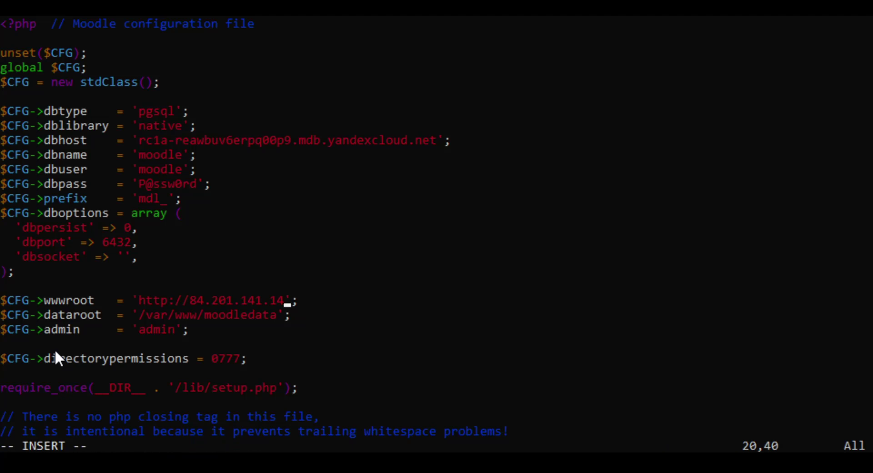
pyautogui.press('BackSpace')
pyautogui.press('BackSpace')
pyautogui.press('BackSpace')
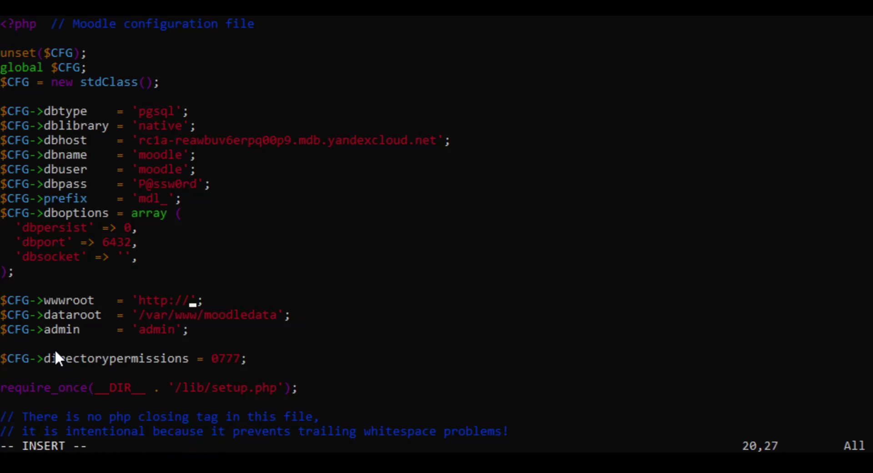
pyautogui.press('Right')
pyautogui.write('_')
pyautogui.press('BackSpace')
pyautogui.write('._')
pyautogui.press('BackSpace')
pyautogui.press('BackSpace')
pyautogui.write(".$_SERVER['HTTP_HOST']")
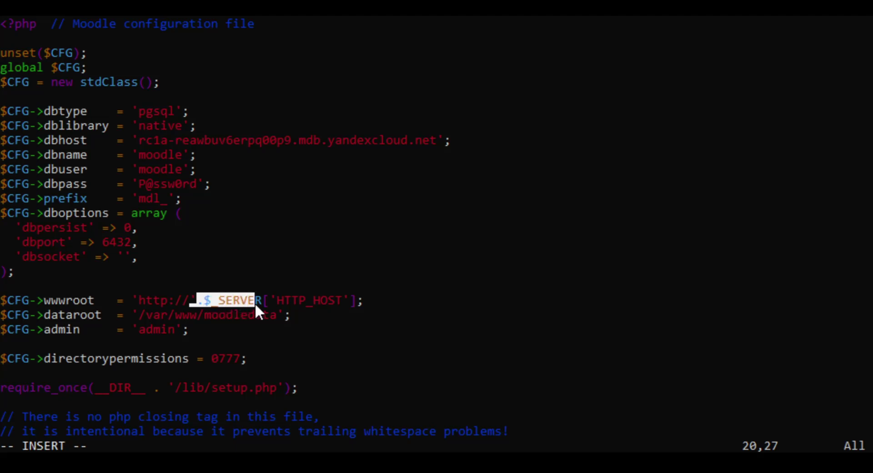
pyautogui.moveTo(331, 304); pyautogui.dragTo(353, 301)
pyautogui.click(364, 302)
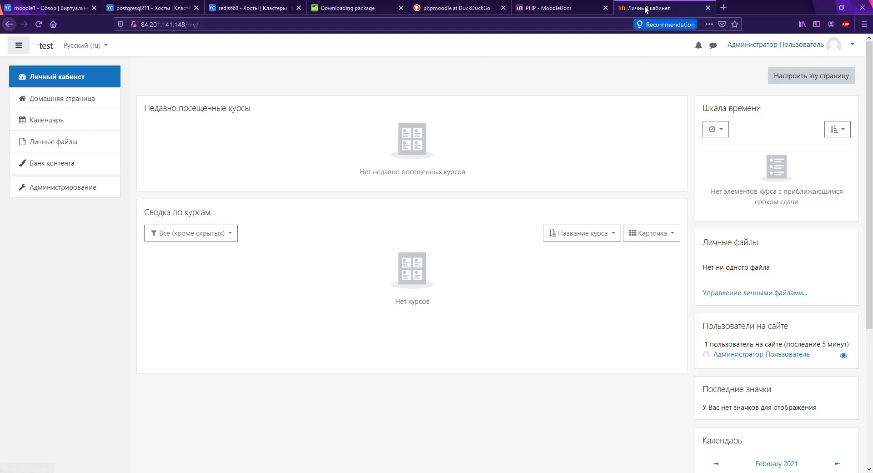
# Step: Stop the moodle1 virtual machine from the Compute Cloud VM list, confirming the stop
pyautogui.click(20, 10)
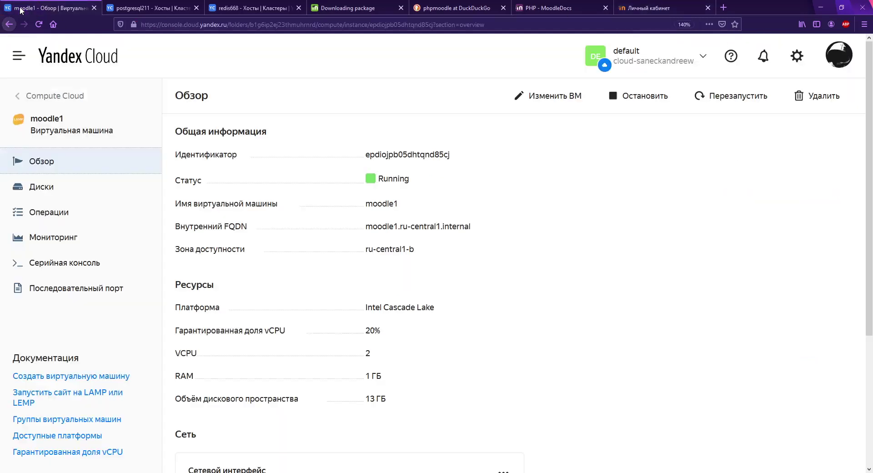
pyautogui.click(82, 96)
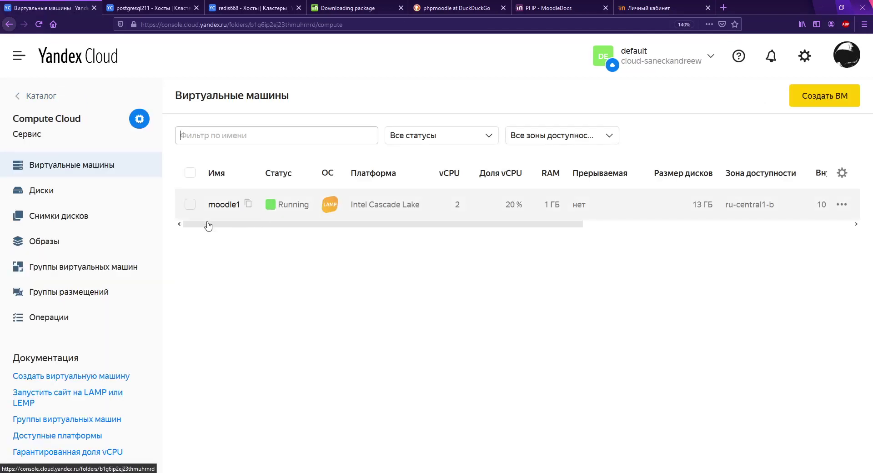
pyautogui.click(190, 204)
pyautogui.click(649, 456)
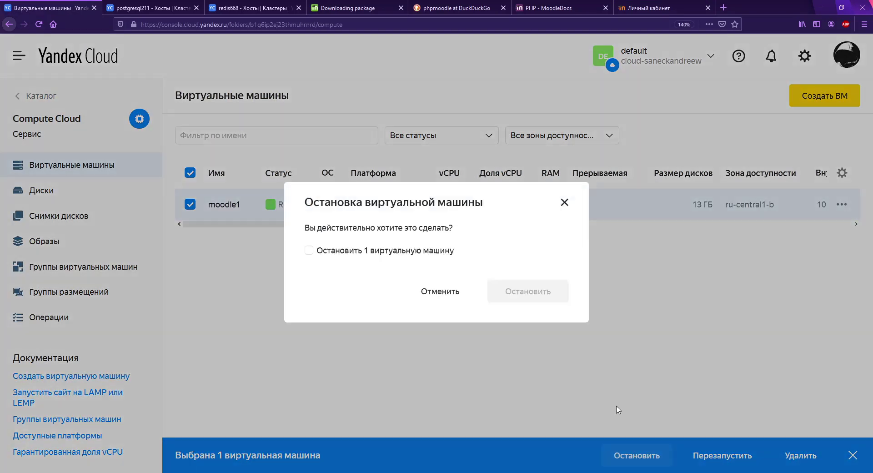
pyautogui.click(400, 254)
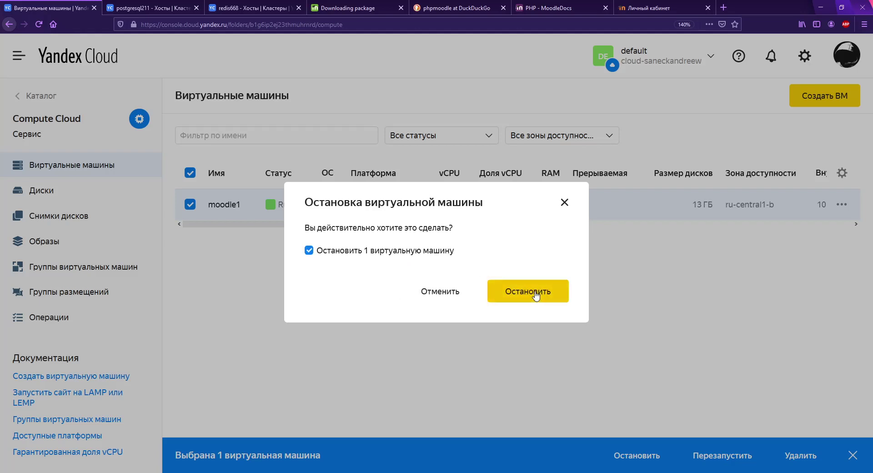
pyautogui.click(536, 292)
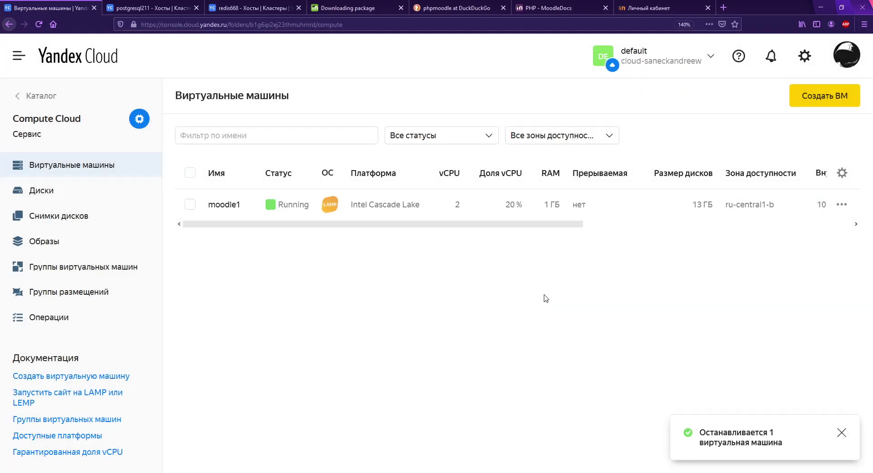
# Step: Check moodle1's overview page and go back to the Compute Cloud service page
pyautogui.click(350, 211)
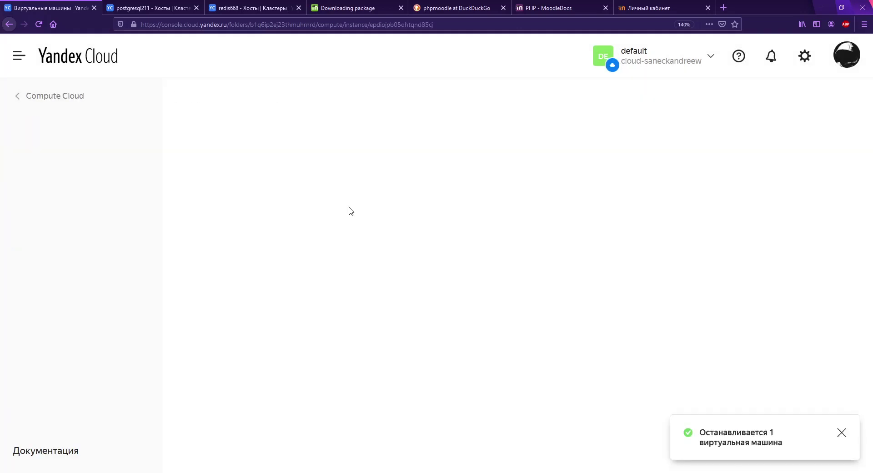
pyautogui.click(86, 106)
pyautogui.click(457, 205)
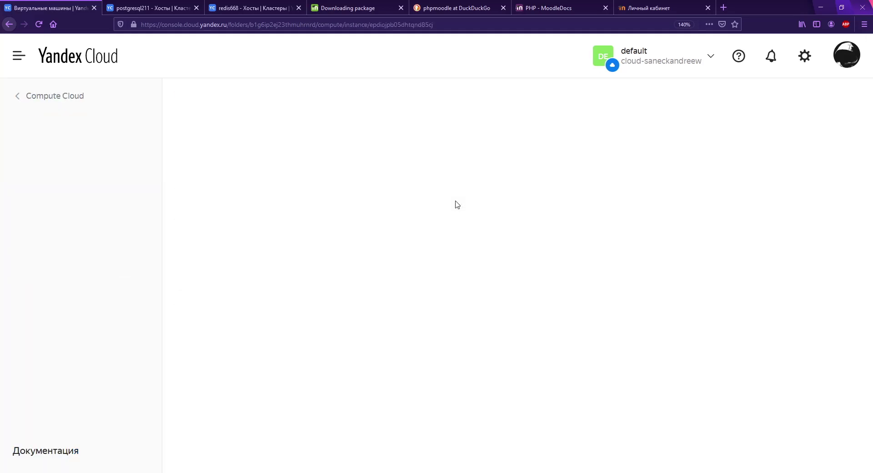
pyautogui.click(74, 96)
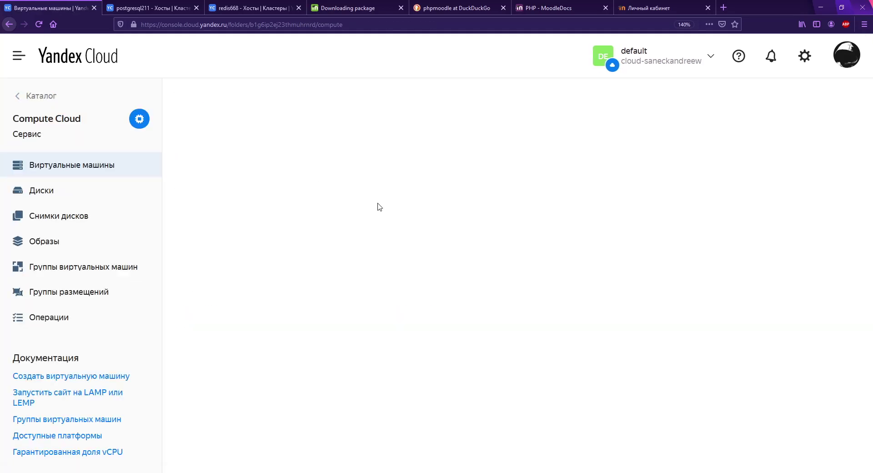
# Step: Create a snapshot of the moodle1 disk named moodle1
pyautogui.click(85, 189)
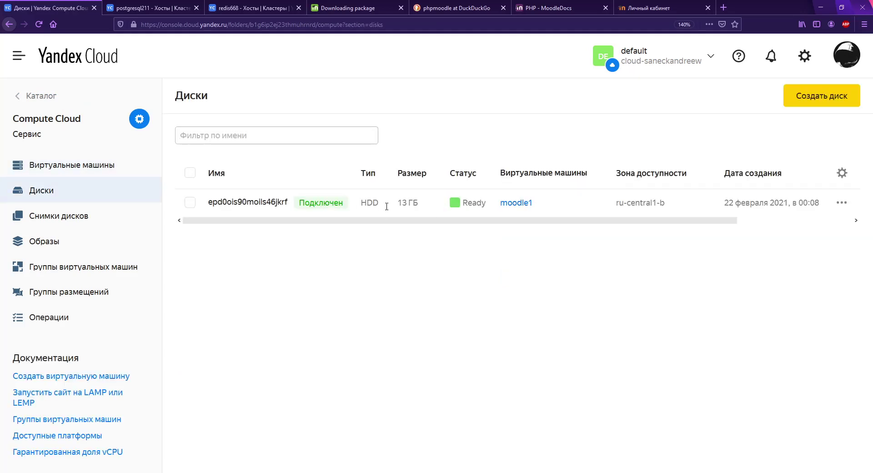
pyautogui.click(841, 203)
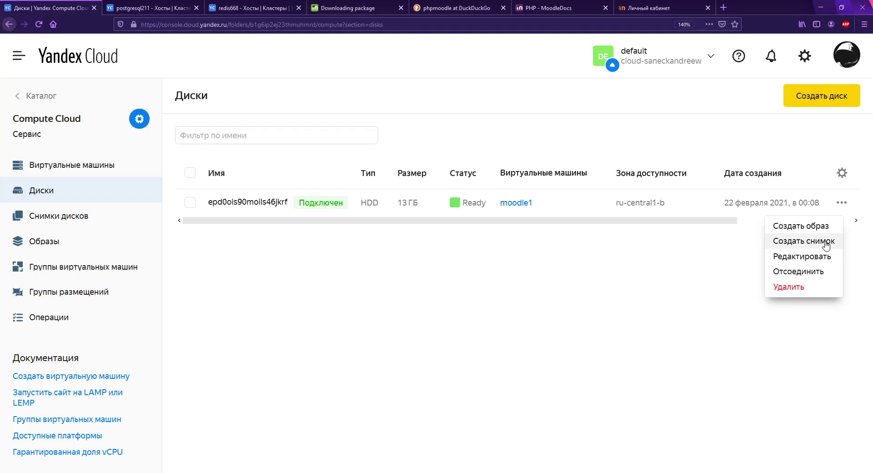
pyautogui.click(826, 242)
pyautogui.moveTo(569, 222); pyautogui.dragTo(349, 235)
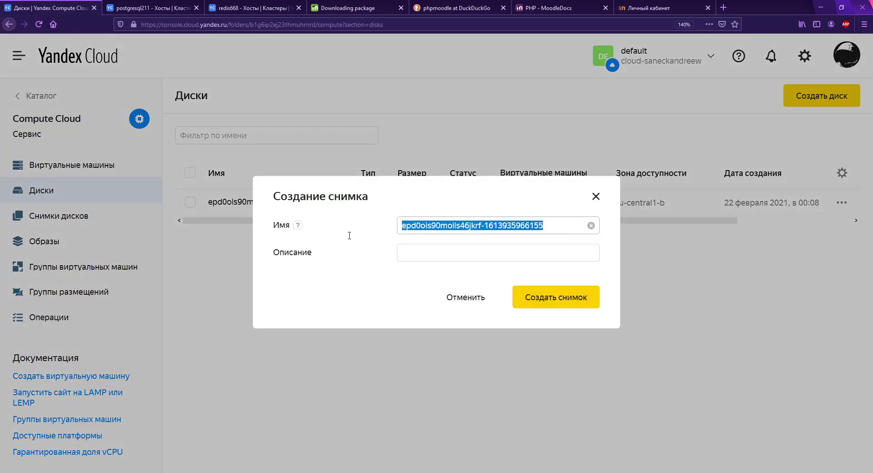
pyautogui.write('moodle1')
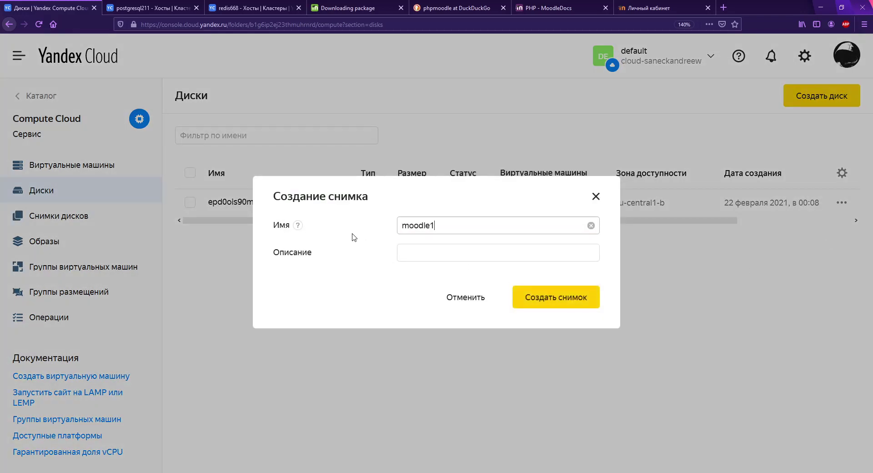
pyautogui.click(557, 299)
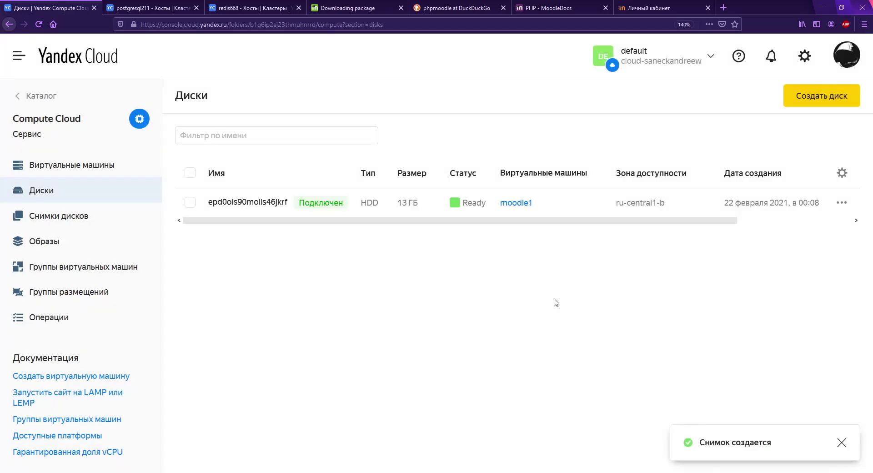
# Step: Reload the disk snapshots list until the moodle1 snapshot shows Ready at 4.34 GB
pyautogui.click(109, 217)
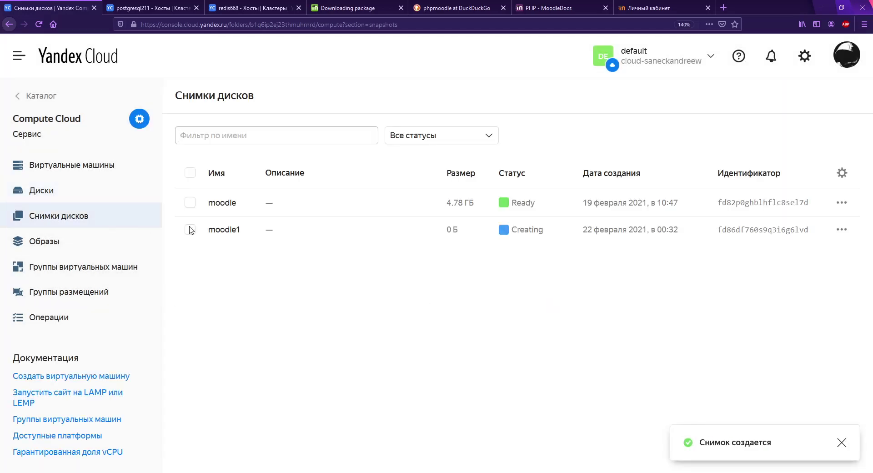
pyautogui.doubleClick(204, 204)
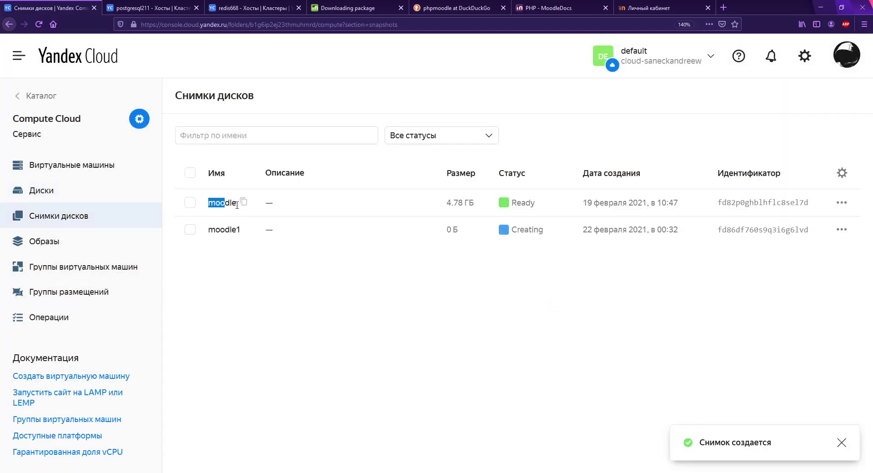
pyautogui.moveTo(207, 237); pyautogui.dragTo(248, 232)
pyautogui.click(296, 315)
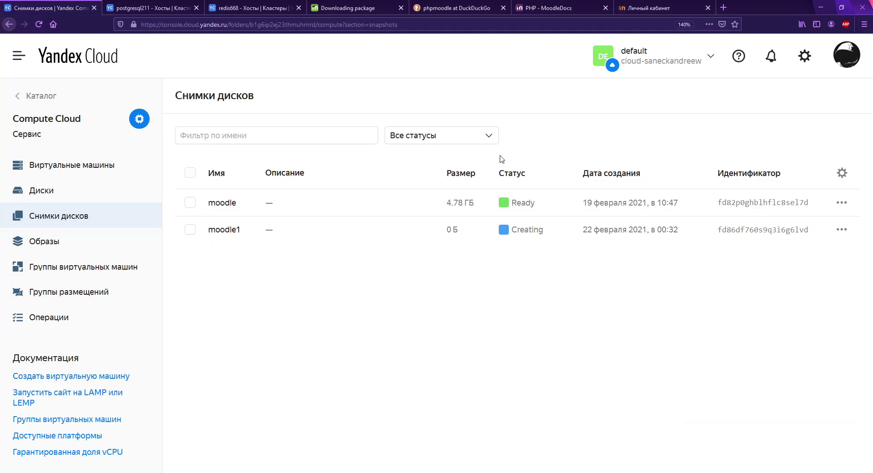
pyautogui.click(84, 200)
pyautogui.click(91, 216)
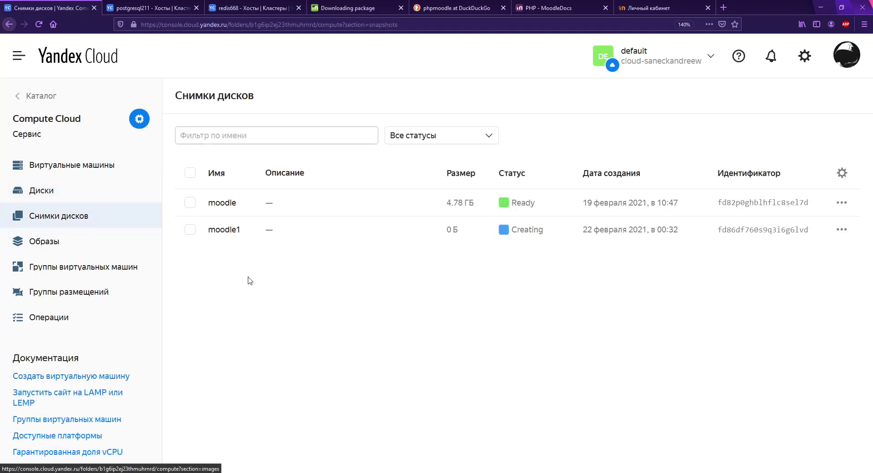
pyautogui.press('F5')
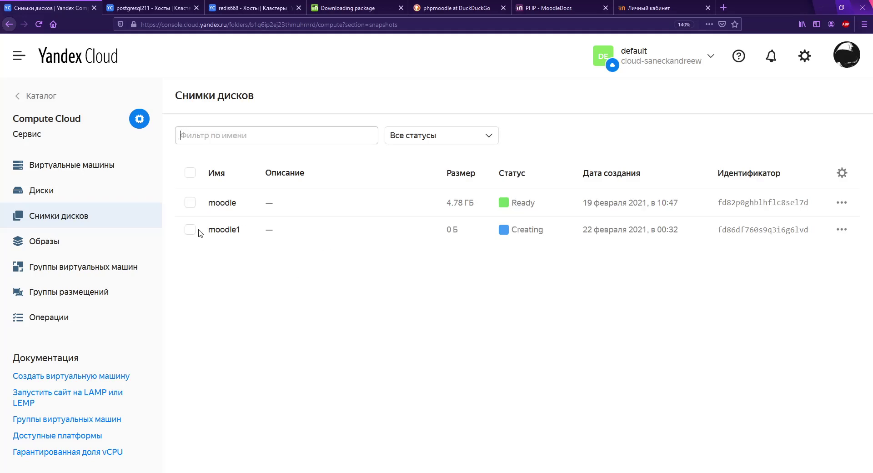
pyautogui.click(842, 229)
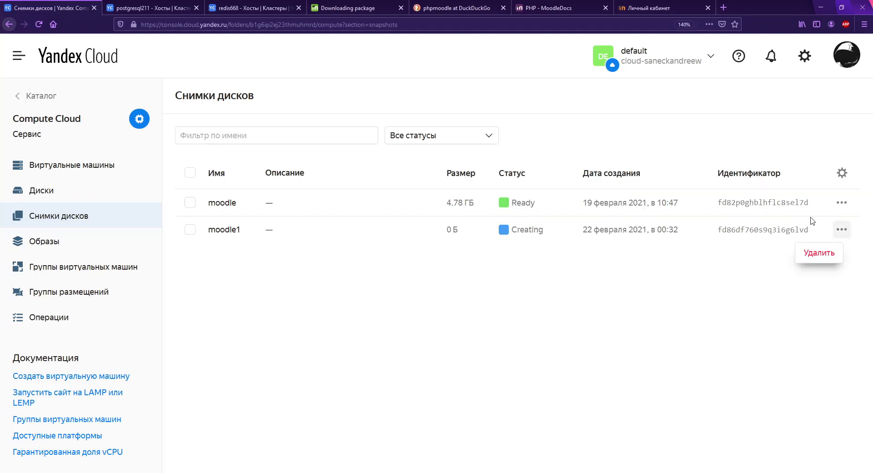
pyautogui.click(538, 306)
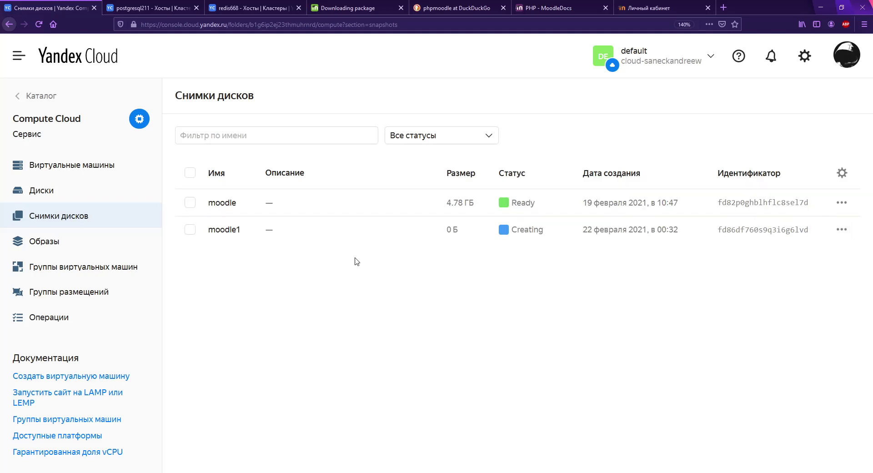
pyautogui.click(82, 165)
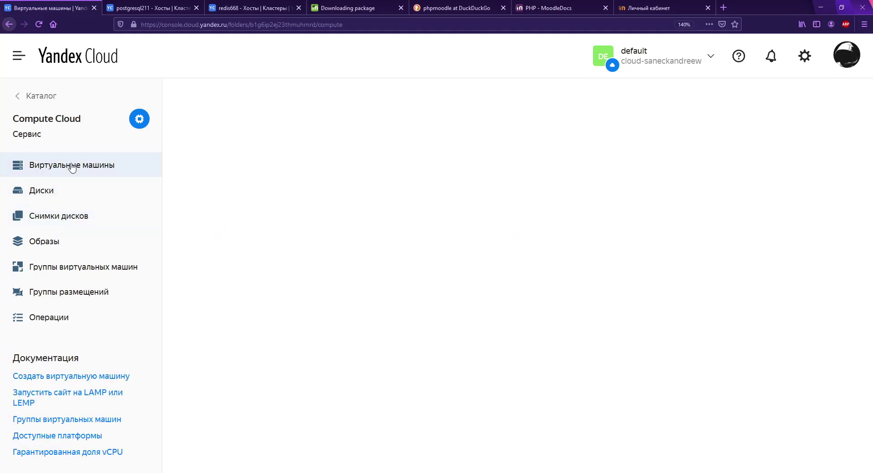
pyautogui.click(88, 226)
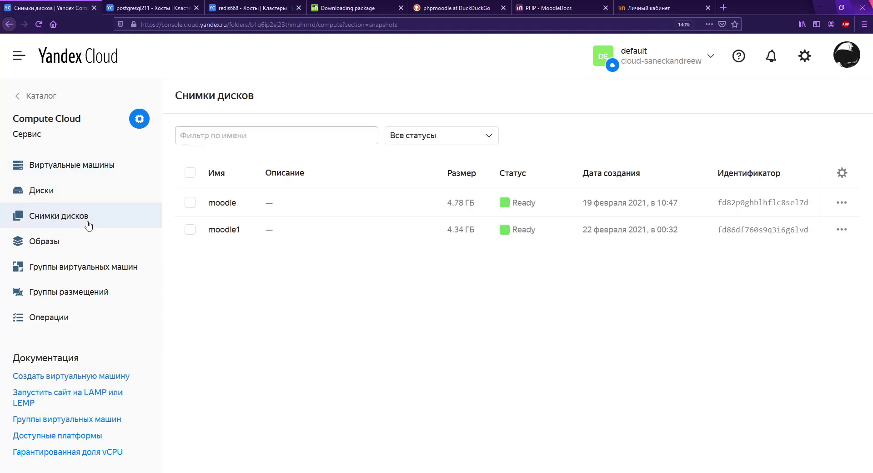
# Step: Start a new VM group named moodleservers, keeping the existing service account
pyautogui.click(111, 271)
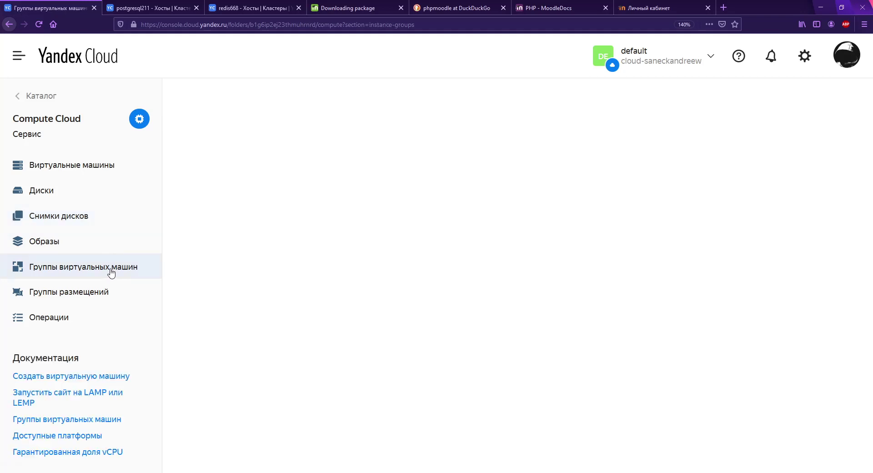
pyautogui.click(434, 342)
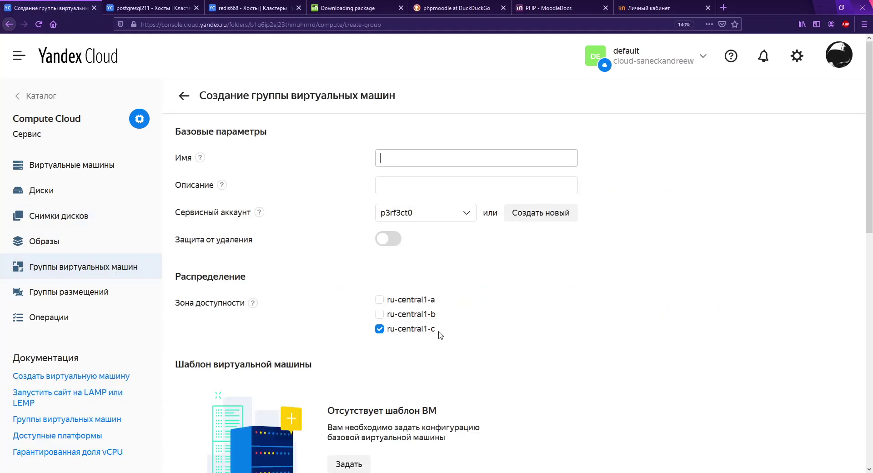
pyautogui.write('moodle_')
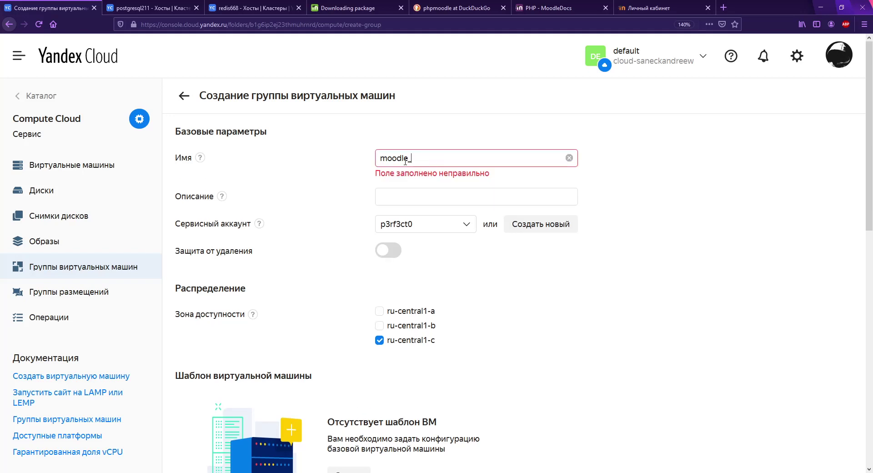
pyautogui.press('BackSpace')
pyautogui.write('servers')
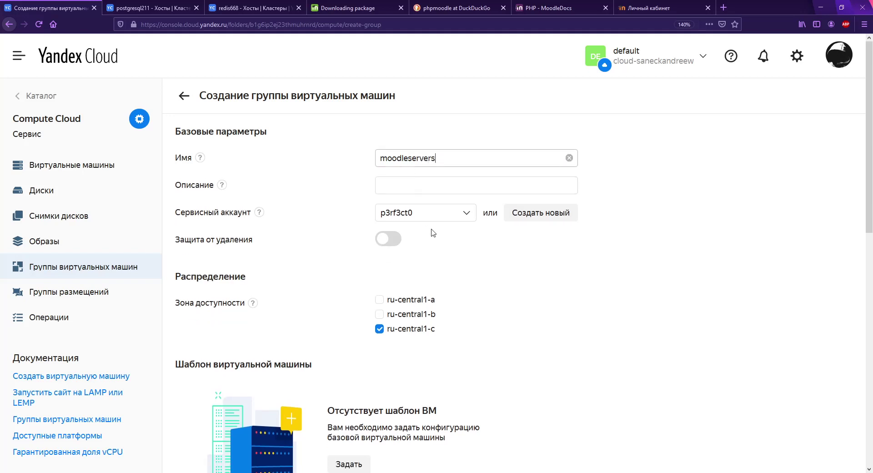
pyautogui.click(438, 219)
pyautogui.click(599, 284)
# Step: Add zone ru-central1-b to the group and begin defining its VM template
pyautogui.scroll(-5, 493, 268)
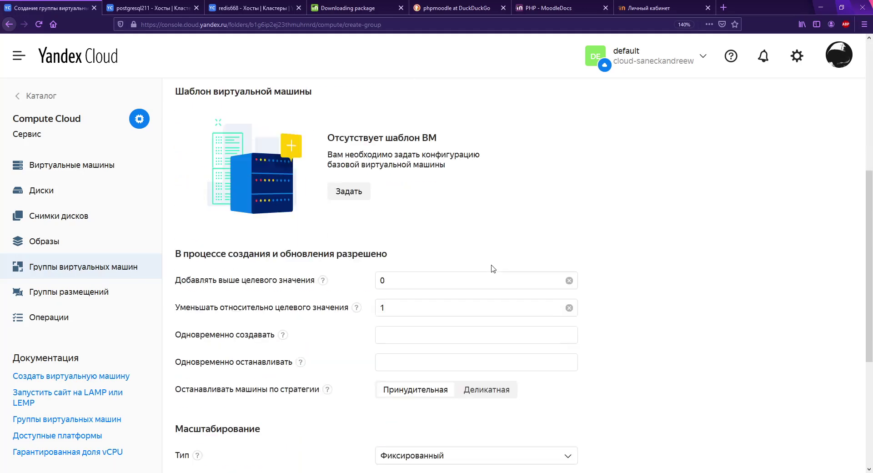
pyautogui.scroll(3, 487, 259)
pyautogui.click(411, 181)
pyautogui.scroll(-2, 527, 222)
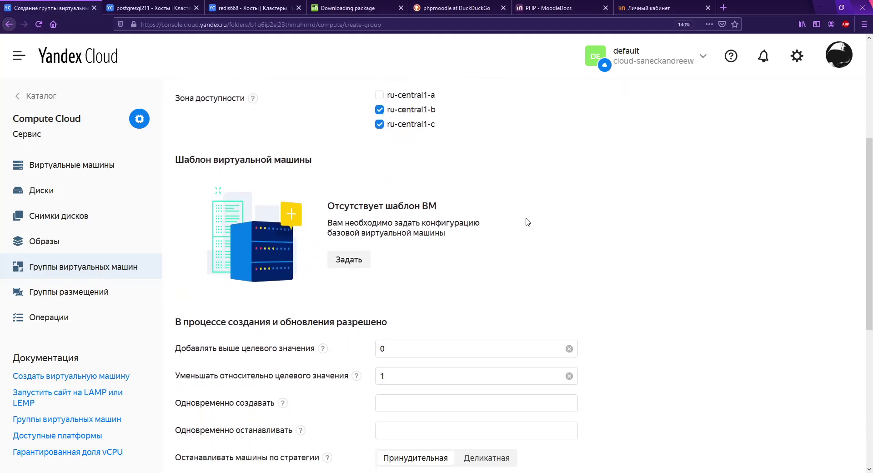
pyautogui.scroll(-3, 526, 221)
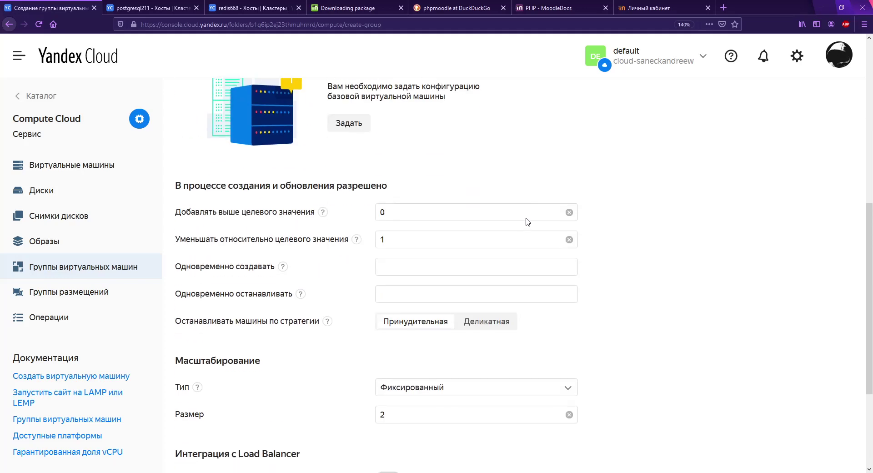
pyautogui.click(359, 129)
pyautogui.scroll(2, 427, 210)
pyautogui.scroll(6, 427, 210)
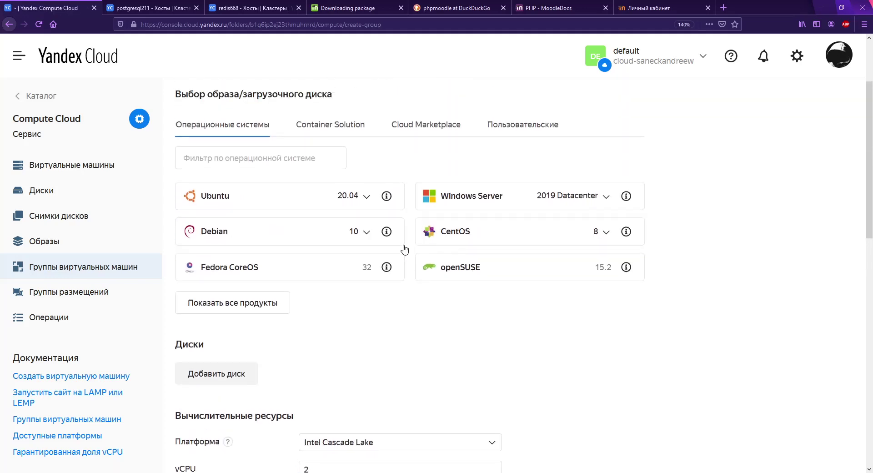
# Step: Set the template's boot disk to the moodle1 disk snapshot
pyautogui.scroll(-1, 444, 249)
pyautogui.click(512, 161)
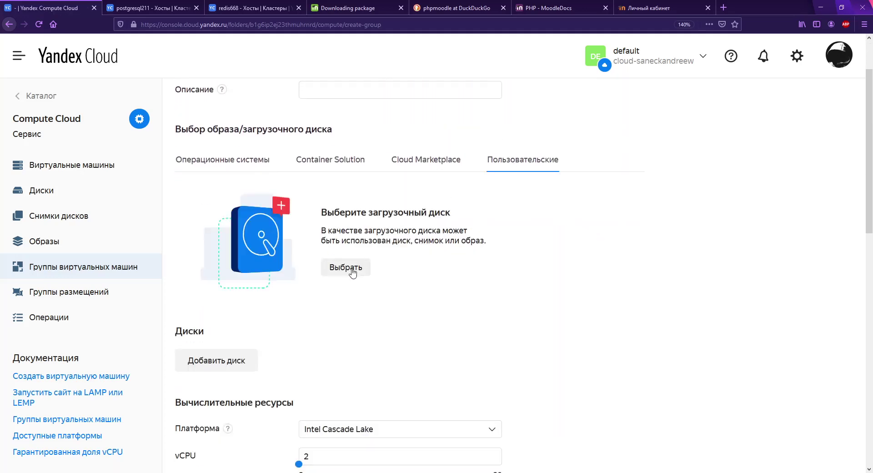
pyautogui.click(354, 269)
pyautogui.click(283, 107)
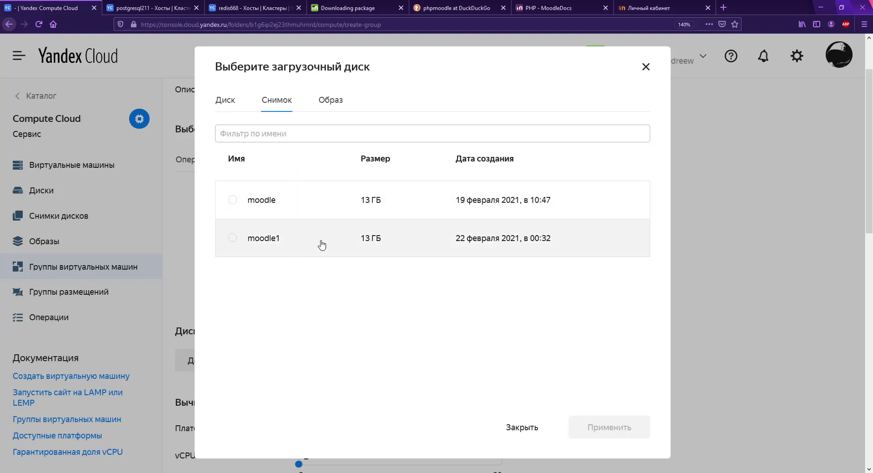
pyautogui.click(232, 238)
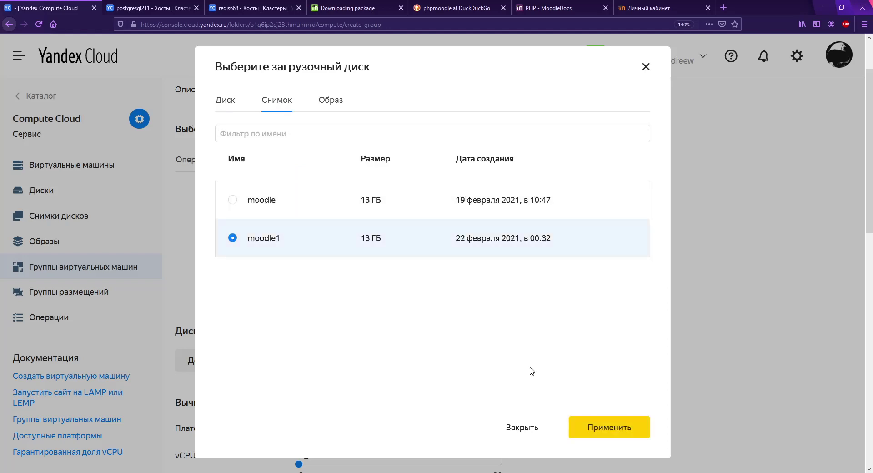
pyautogui.click(611, 426)
# Step: Give the template 20% guaranteed vCPU and 1 GB of RAM
pyautogui.scroll(-6, 376, 267)
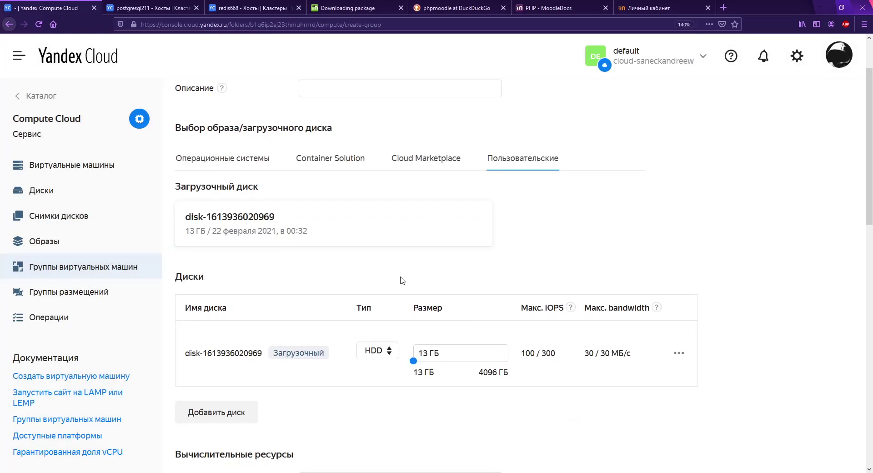
pyautogui.scroll(-2, 375, 268)
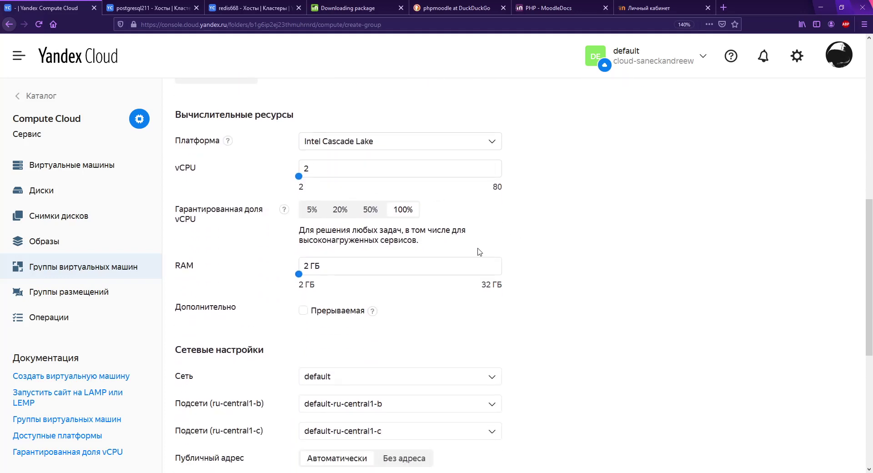
pyautogui.click(340, 209)
pyautogui.moveTo(329, 283); pyautogui.dragTo(299, 274)
pyautogui.scroll(-3, 565, 319)
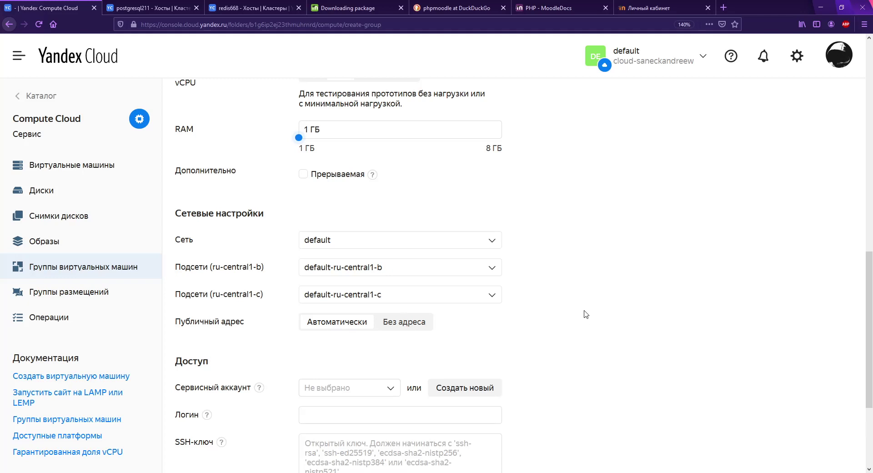
pyautogui.scroll(-3, 586, 315)
# Step: Enter the login name and SSH public key, allow serial console access, and save the template
pyautogui.click(374, 283)
pyautogui.write('user')
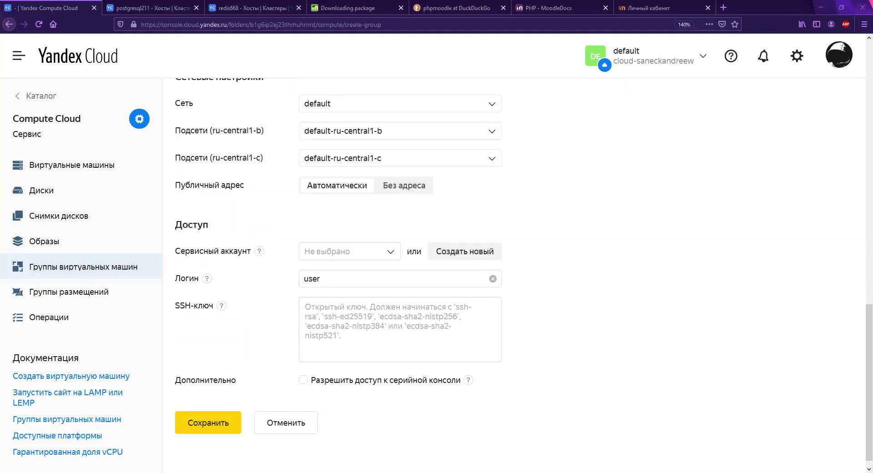
pyautogui.click(377, 331)
pyautogui.hotkey('ctrl', 'v')
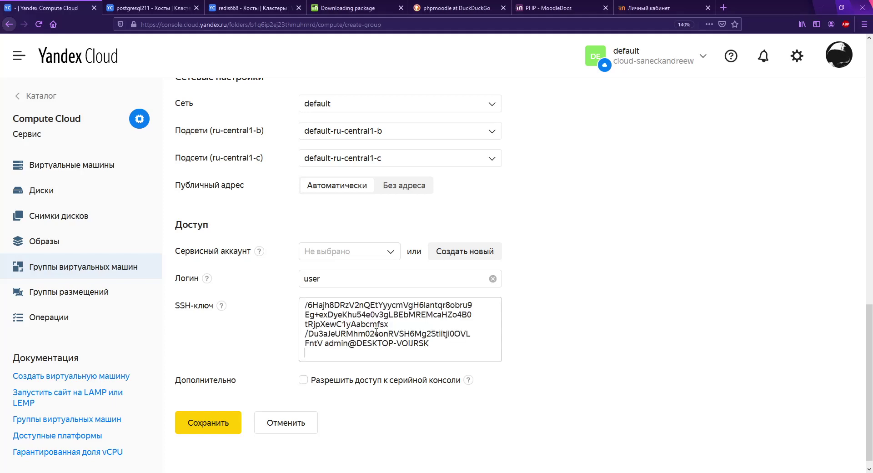
pyautogui.scroll(3, 504, 387)
pyautogui.scroll(-3, 455, 373)
pyautogui.click(402, 368)
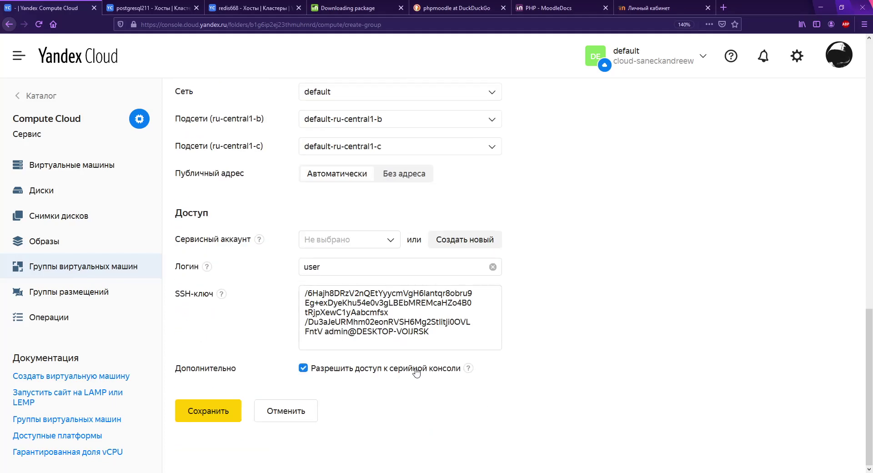
pyautogui.scroll(8, 593, 388)
pyautogui.scroll(5, 604, 392)
pyautogui.scroll(-3, 704, 398)
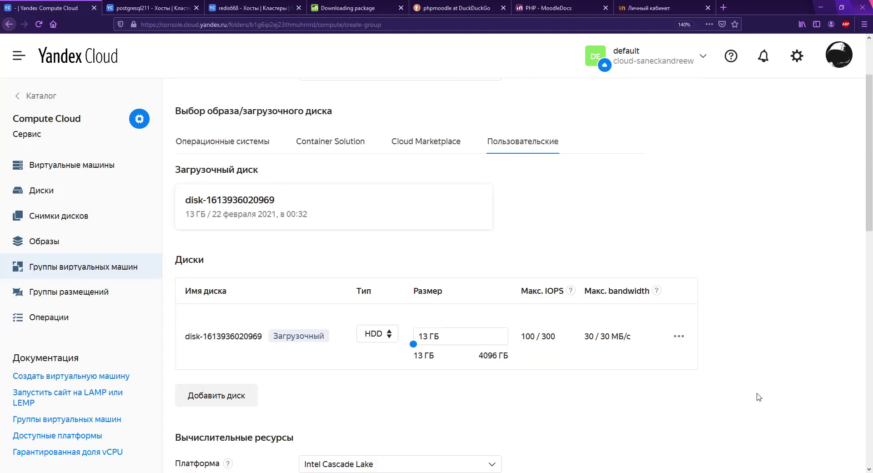
pyautogui.scroll(3, 709, 398)
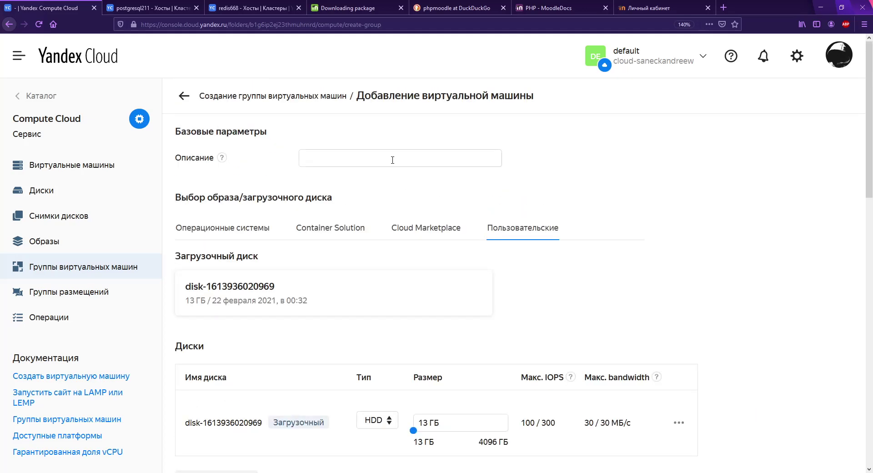
pyautogui.scroll(-10, 570, 300)
pyautogui.click(223, 414)
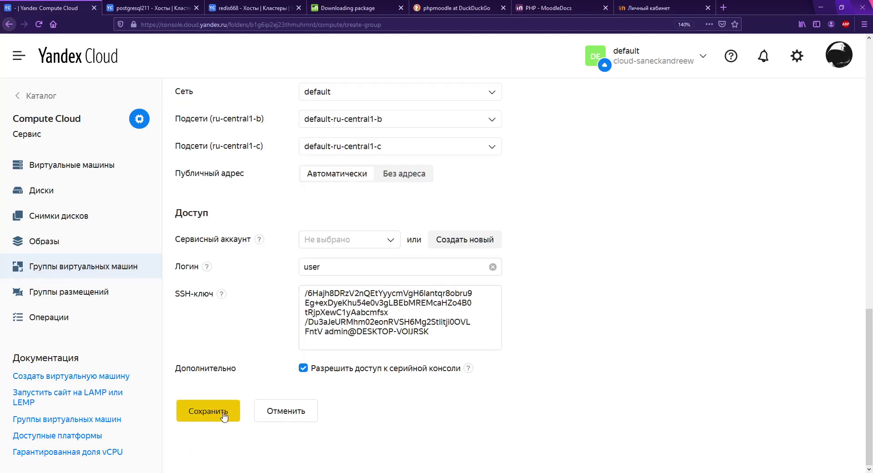
# Step: Enable a Load Balancer target group for the instance group and name it testgroup
pyautogui.scroll(-6, 399, 352)
pyautogui.scroll(3, 502, 334)
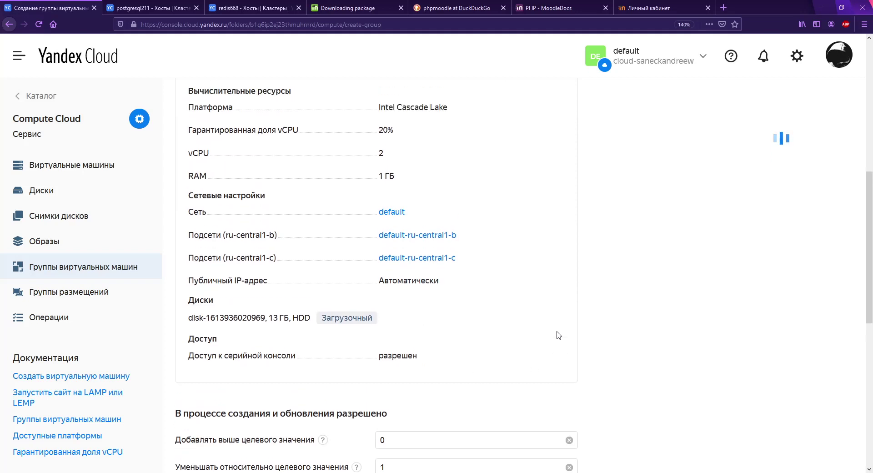
pyautogui.scroll(-7, 512, 296)
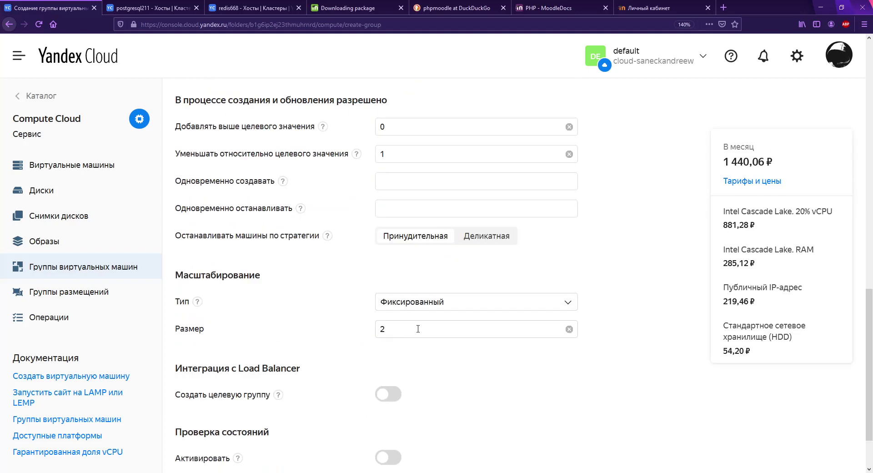
pyautogui.scroll(-3, 543, 391)
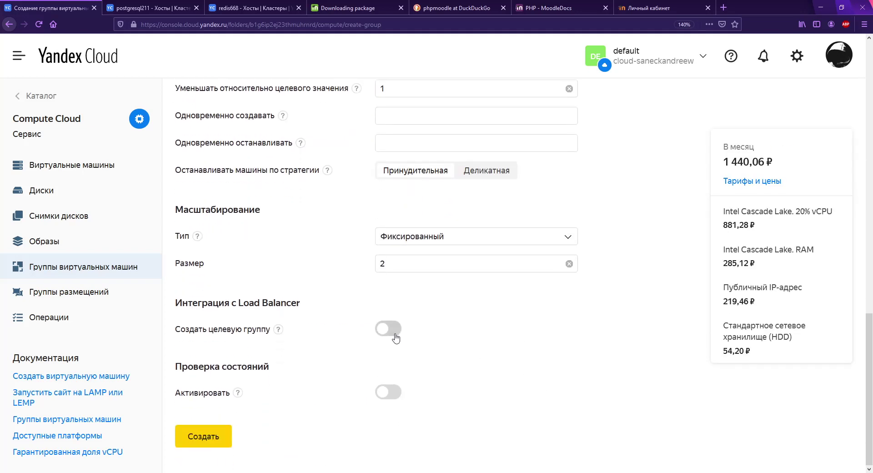
pyautogui.click(392, 331)
pyautogui.scroll(-3, 394, 337)
pyautogui.click(414, 298)
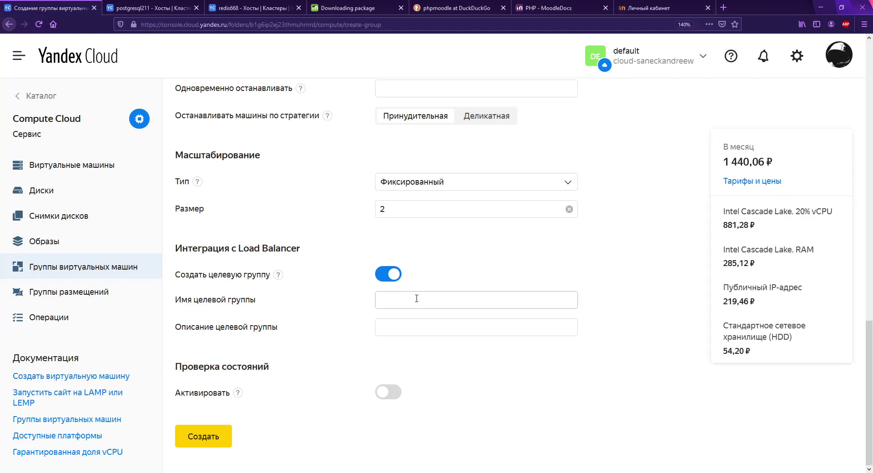
pyautogui.write('test_')
pyautogui.press('BackSpace')
# Step: Turn on HTTP health checks on port 80 for the target group
pyautogui.click(389, 392)
pyautogui.click(388, 392)
pyautogui.scroll(3, 437, 372)
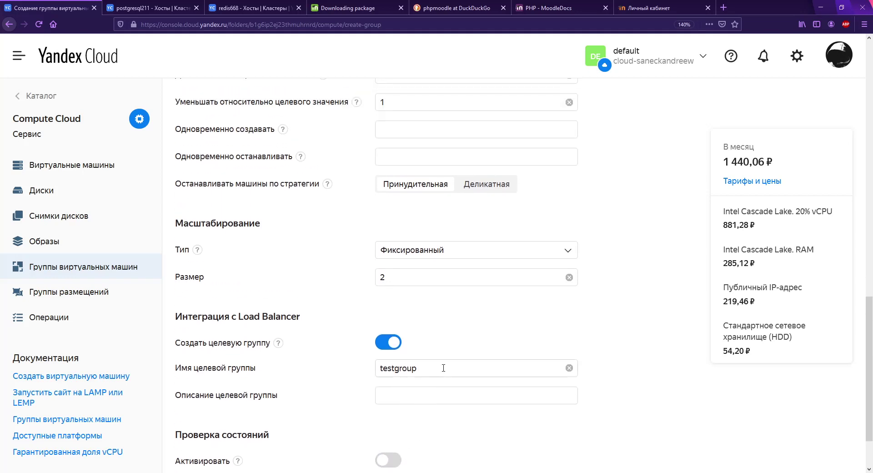
pyautogui.scroll(-3, 444, 367)
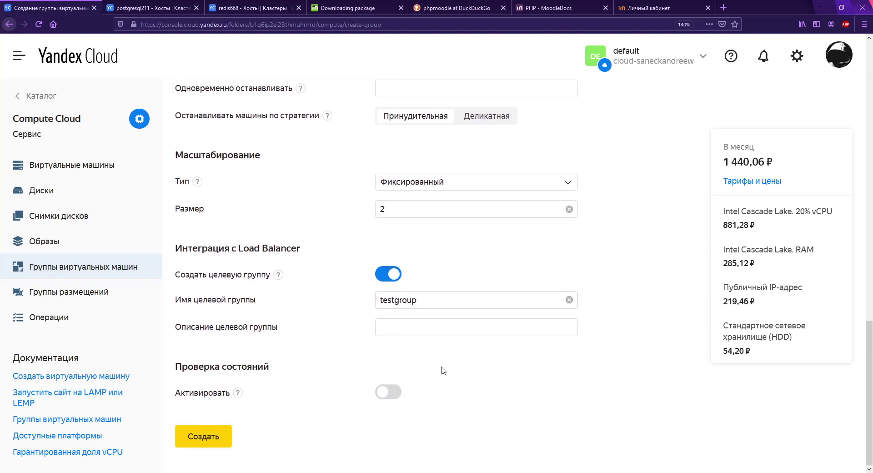
pyautogui.click(388, 391)
pyautogui.moveTo(237, 393)
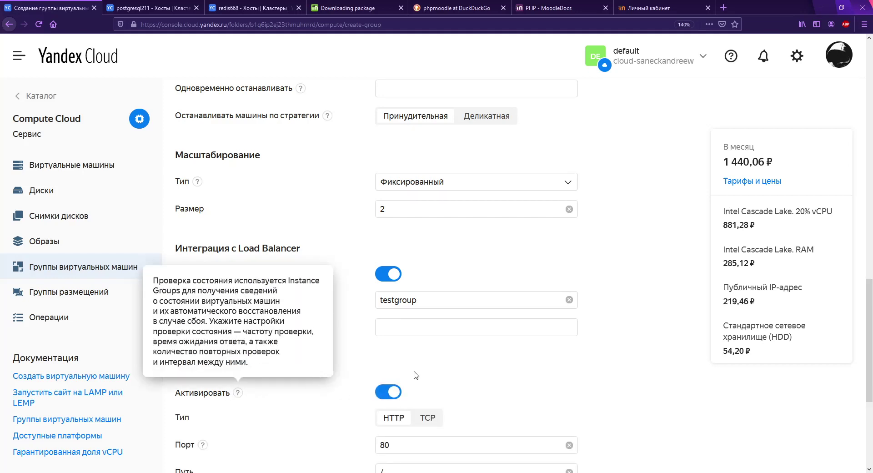
pyautogui.scroll(-5, 649, 292)
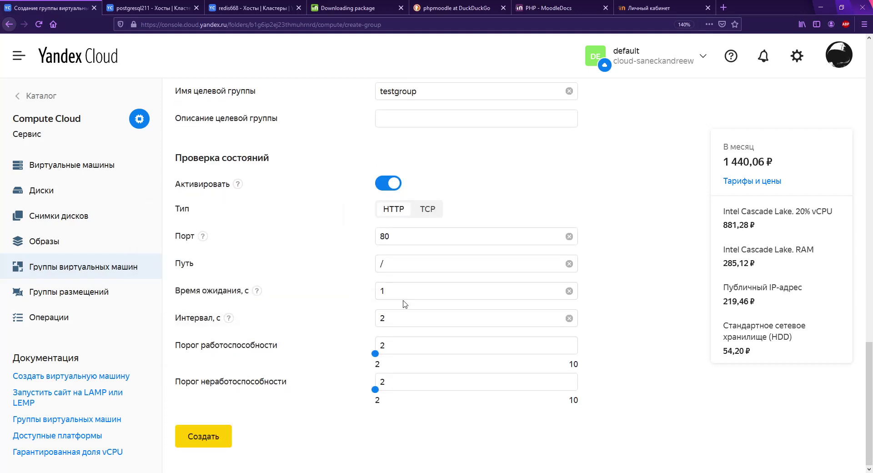
# Step: Set the health check timeout to 30, interval to 31, and unhealthy threshold to 10
pyautogui.moveTo(400, 294); pyautogui.dragTo(349, 295)
pyautogui.write('30')
pyautogui.moveTo(408, 318); pyautogui.dragTo(356, 317)
pyautogui.write('31')
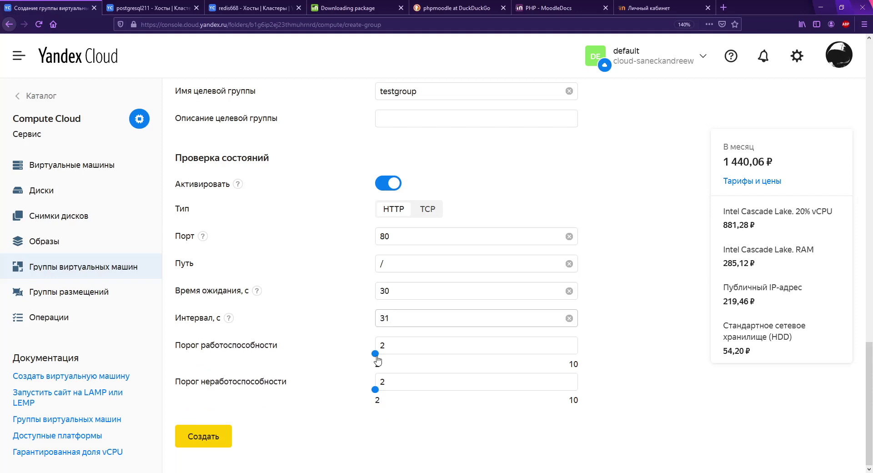
pyautogui.moveTo(375, 390); pyautogui.dragTo(575, 395)
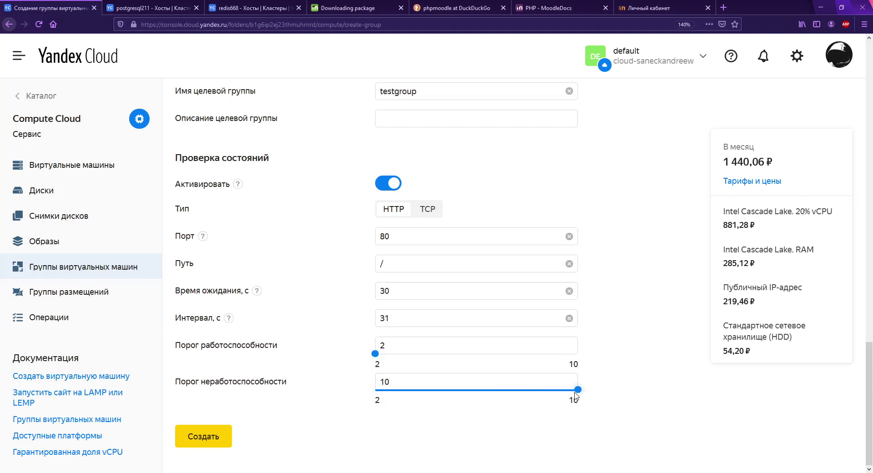
pyautogui.scroll(10, 639, 323)
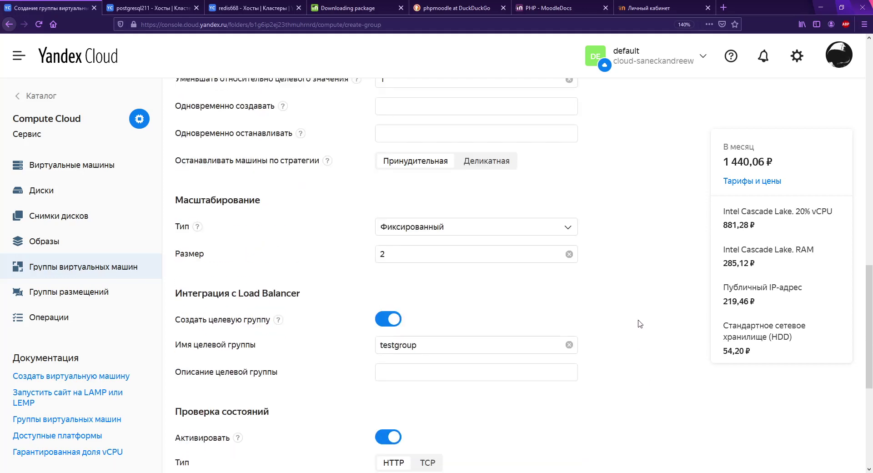
pyautogui.scroll(3, 638, 323)
pyautogui.scroll(-2, 638, 324)
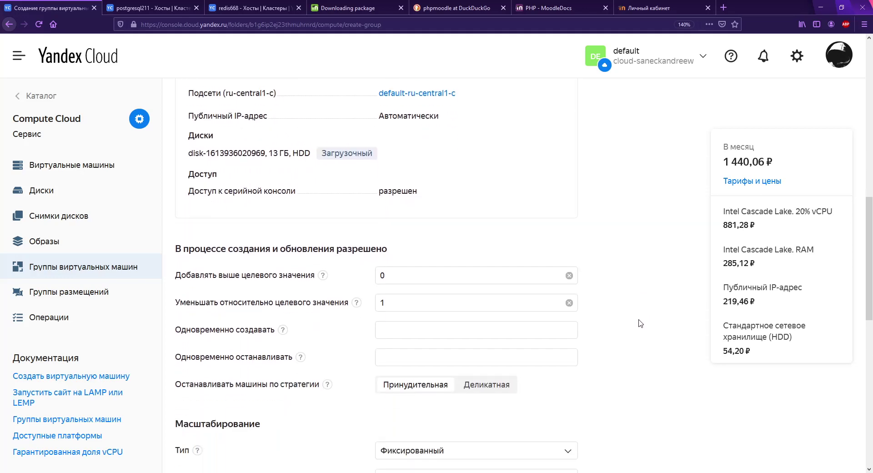
pyautogui.scroll(10, 638, 326)
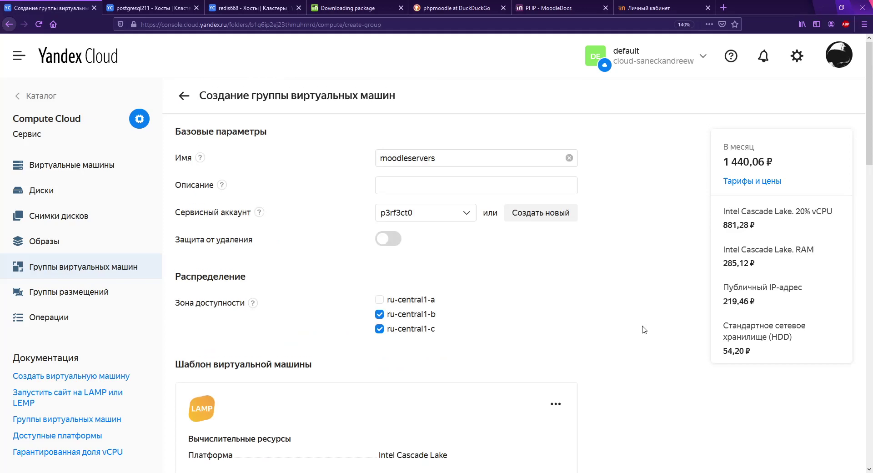
pyautogui.scroll(-10, 643, 330)
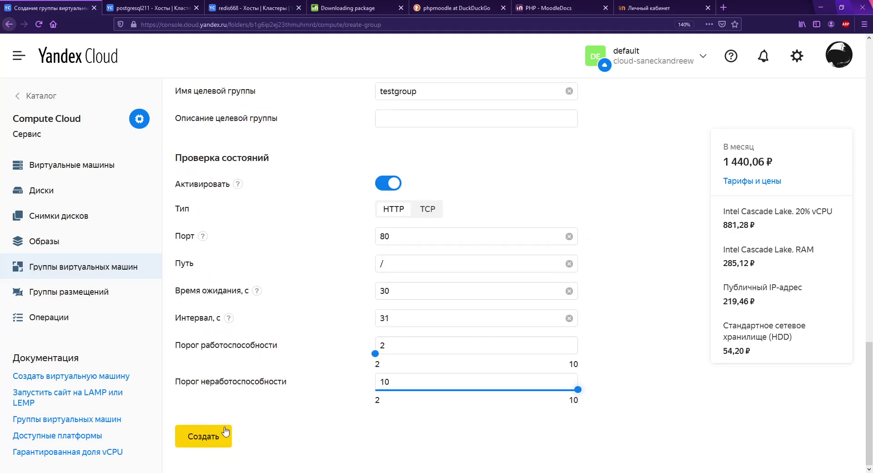
# Step: Create the instance group, then open moodleservers and its first VM cl1p2rhpi…
pyautogui.click(216, 433)
pyautogui.click(216, 430)
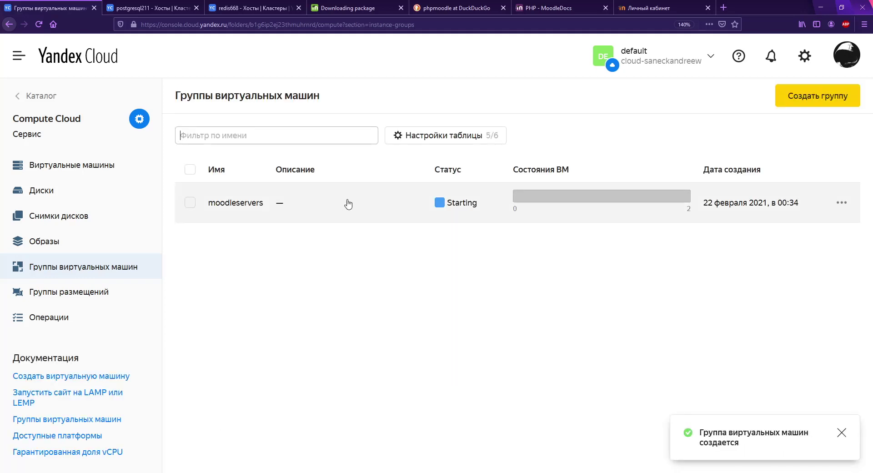
pyautogui.click(349, 204)
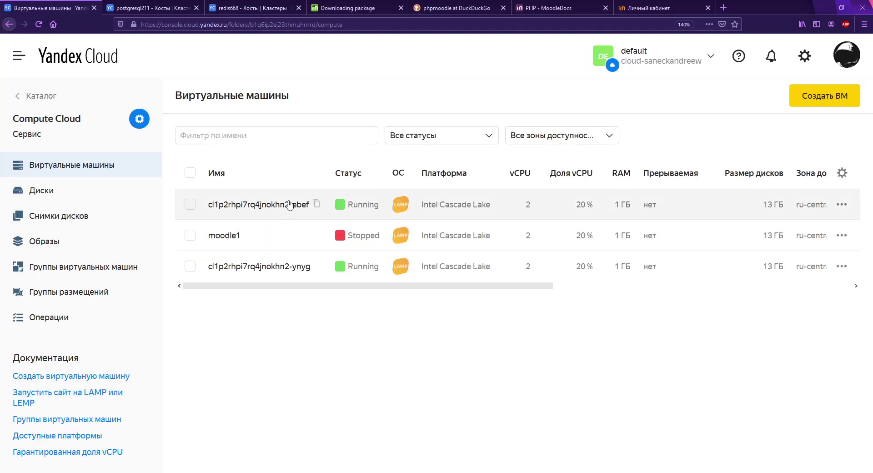
pyautogui.click(289, 204)
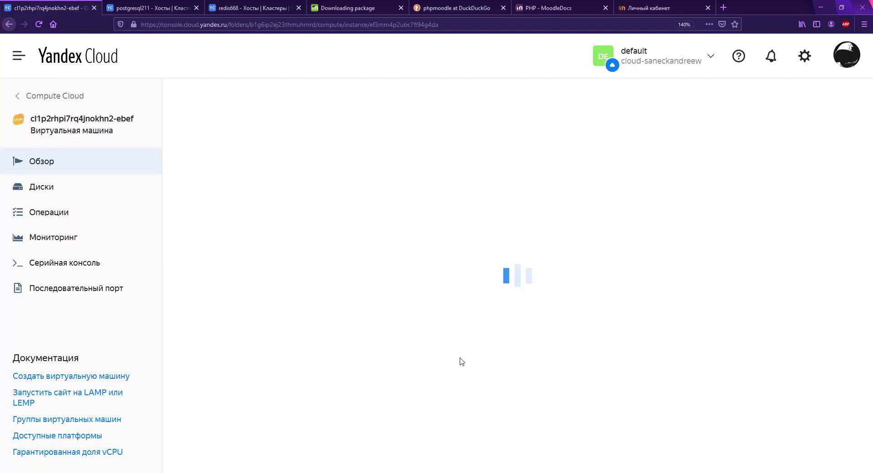
pyautogui.scroll(-3, 461, 361)
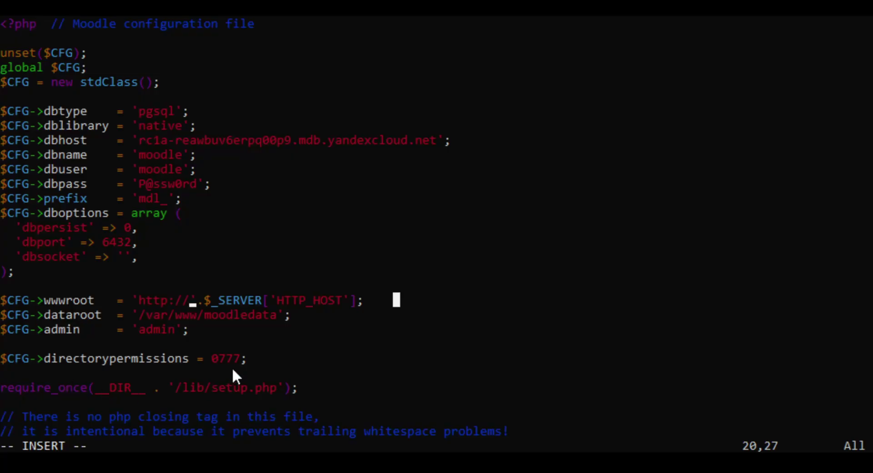
# Step: Try to save and quit vim with :wq, then clear the screen after the SSH disconnect
pyautogui.write(':wq')
pyautogui.press('Return')
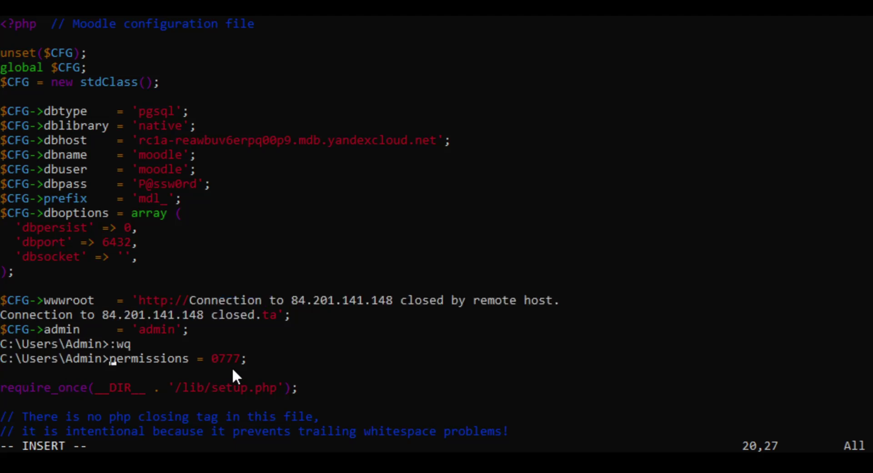
pyautogui.hotkey('ctrl', 'l')
pyautogui.press('Return')
pyautogui.hotkey('ctrl', 'l')
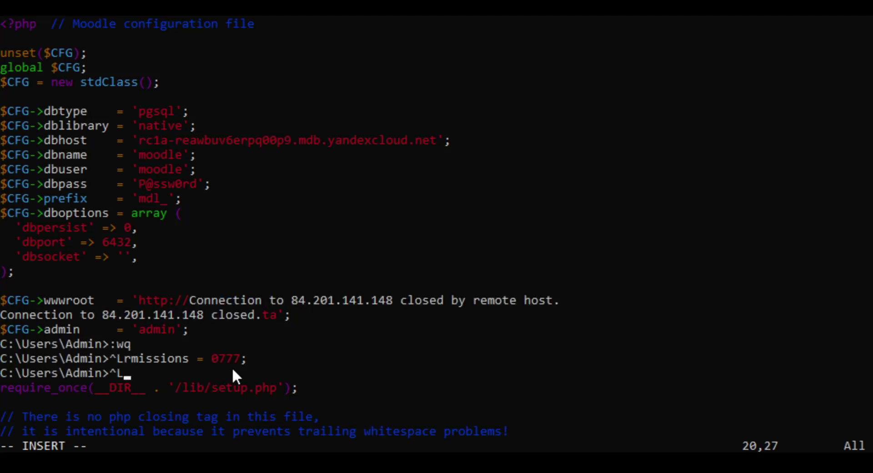
pyautogui.press('Return')
pyautogui.hotkey('ctrl', 'l')
pyautogui.press('Return')
pyautogui.hotkey('ctrl', 'l')
pyautogui.press('Return')
pyautogui.hotkey('ctrl', 'l')
pyautogui.press('Return')
pyautogui.hotkey('ctrl', 'l')
pyautogui.press('Return')
pyautogui.hotkey('ctrl', 'l')
pyautogui.press('Return')
pyautogui.hotkey('ctrl', 'l')
pyautogui.press('Return')
pyautogui.hotkey('ctrl', 'l')
pyautogui.press('Return')
pyautogui.hotkey('ctrl', 'l')
pyautogui.press('Return')
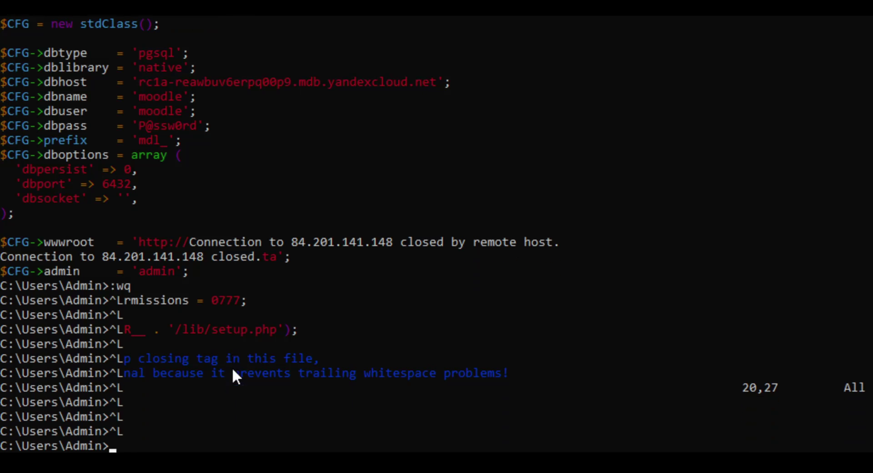
pyautogui.hotkey('ctrl', 'l')
pyautogui.press('Return')
pyautogui.hotkey('ctrl', 'l')
pyautogui.press('Return')
pyautogui.hotkey('ctrl', 'l')
pyautogui.press('Return')
pyautogui.hotkey('ctrl', 'l')
pyautogui.press('Return')
# Step: Recall the previous ssh command at the local prompt and erase the old server's IP
pyautogui.write(':wq')
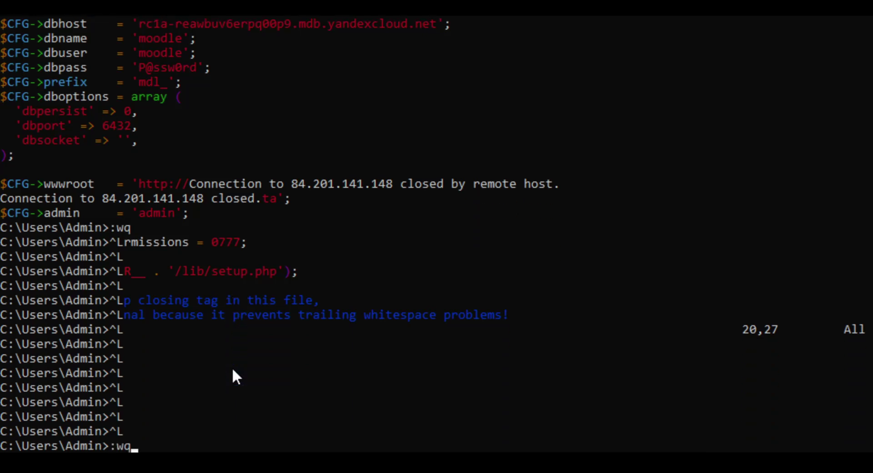
pyautogui.press('BackSpace')
pyautogui.press('BackSpace')
pyautogui.press('BackSpace')
pyautogui.press('Up')
pyautogui.press('BackSpace')
pyautogui.press('BackSpace')
pyautogui.press('BackSpace')
pyautogui.press('BackSpace')
pyautogui.press('BackSpace')
pyautogui.press('BackSpace')
pyautogui.press('BackSpace')
pyautogui.press('BackSpace')
pyautogui.press('BackSpace')
pyautogui.press('BackSpace')
pyautogui.press('BackSpace')
pyautogui.press('BackSpace')
pyautogui.press('BackSpace')
pyautogui.press('BackSpace')
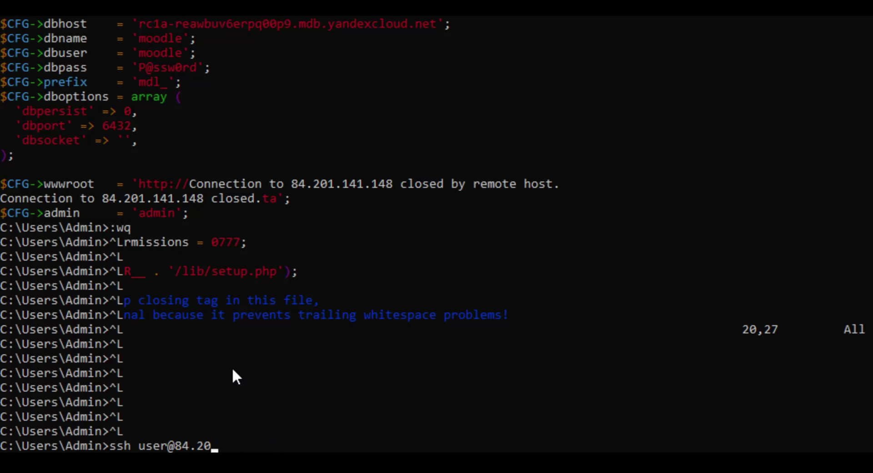
# Step: SSH into the new VM at 178.154.251.103, accept its host key, and switch to root
pyautogui.write('178.154.251.103')
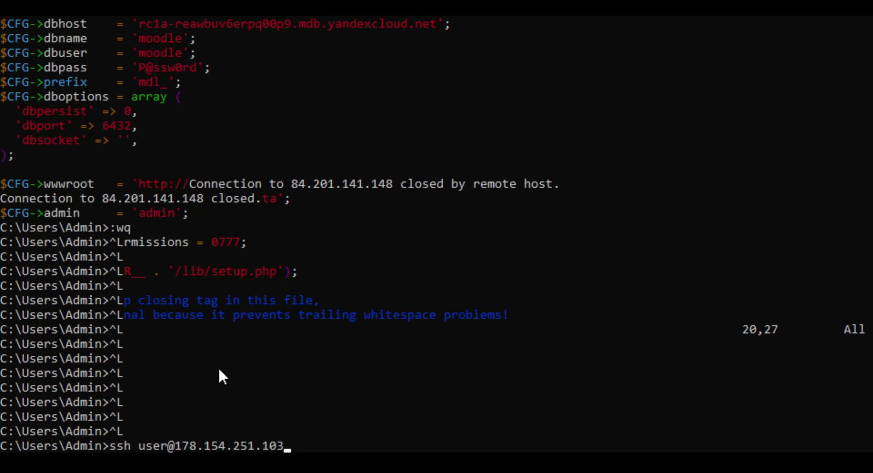
pyautogui.press('Return')
pyautogui.write('yes')
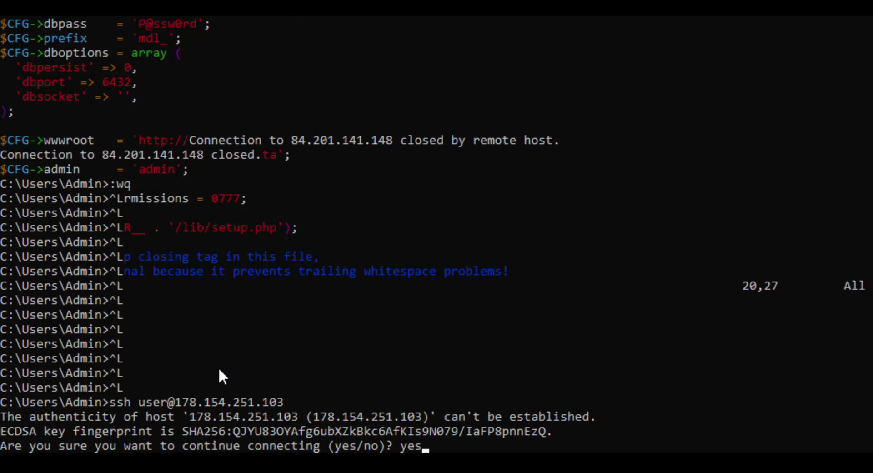
pyautogui.press('Return')
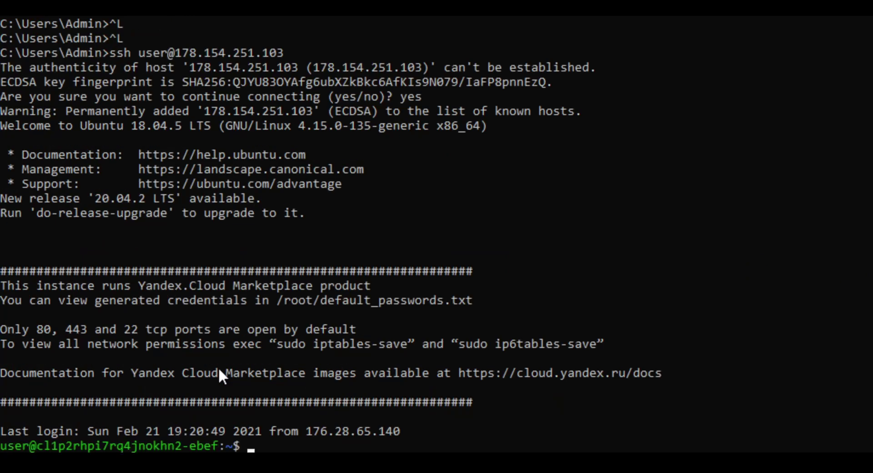
pyautogui.write('sudo su -')
pyautogui.press('Return')
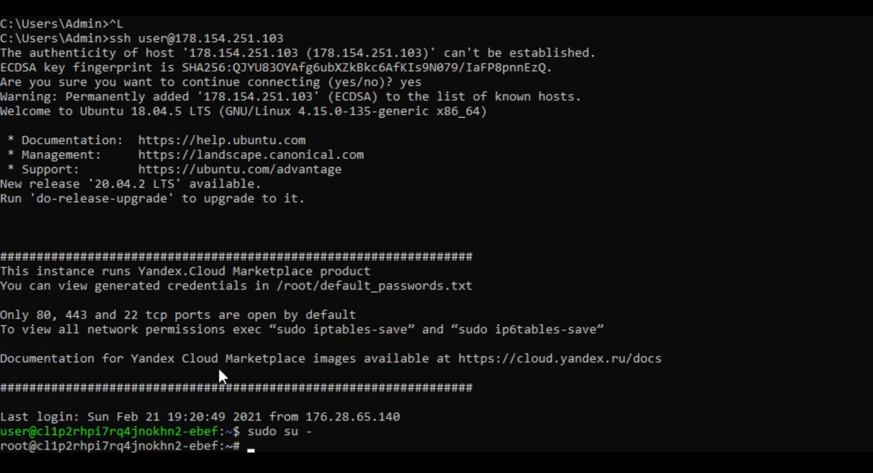
# Step: Recover /var/www/html/config.php from its vim swap file, save it, then reopen and quit
pyautogui.write('vim /var/w')
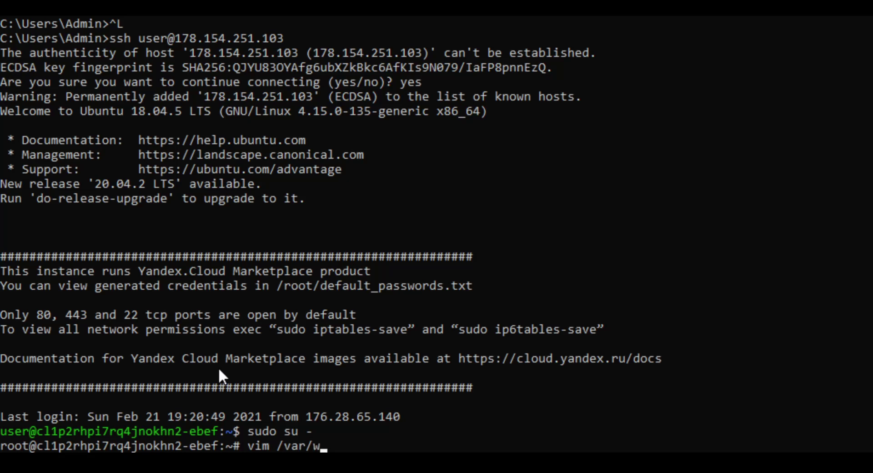
pyautogui.write('ww/html/config.php')
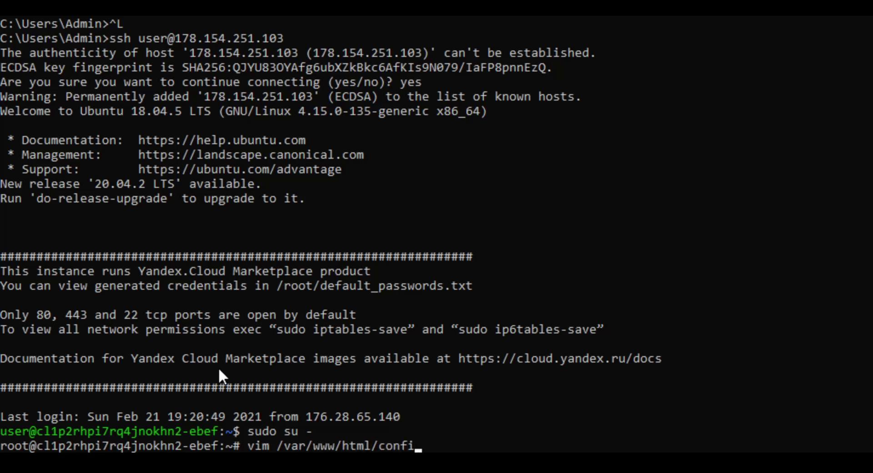
pyautogui.press('Return')
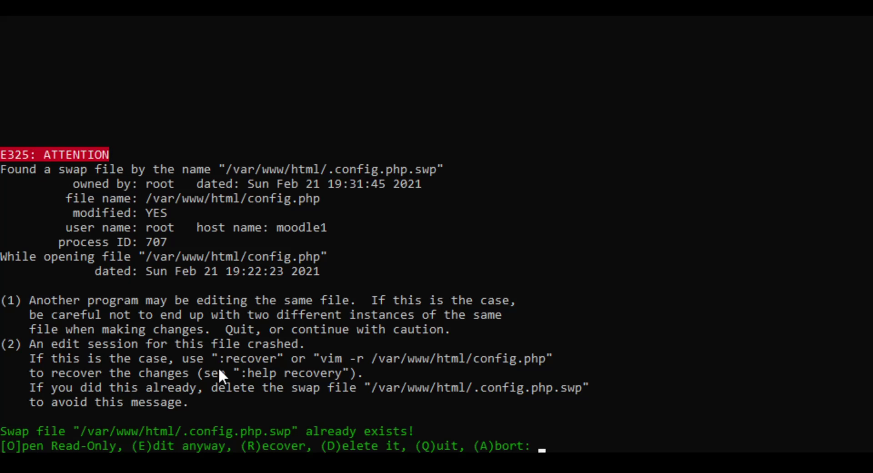
pyautogui.press('r')
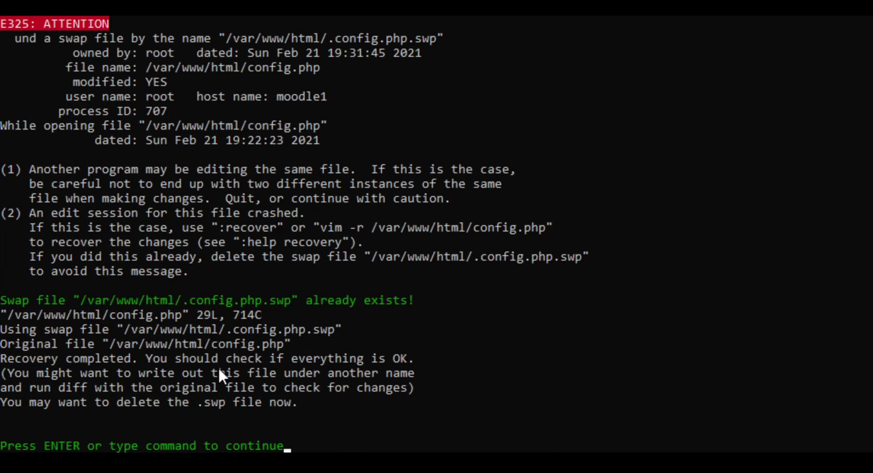
pyautogui.press('Return')
pyautogui.press('Down')
pyautogui.press('Down')
pyautogui.press('Down')
pyautogui.press('Down')
pyautogui.press('Down')
pyautogui.press('Down')
pyautogui.press('Down')
pyautogui.press('Down')
pyautogui.press('Down')
pyautogui.press('Down')
pyautogui.press('Down')
pyautogui.press('Down')
pyautogui.press('Down')
pyautogui.press('Down')
pyautogui.press('Down')
pyautogui.press('Down')
pyautogui.press('Down')
pyautogui.press('Down')
pyautogui.press('Down')
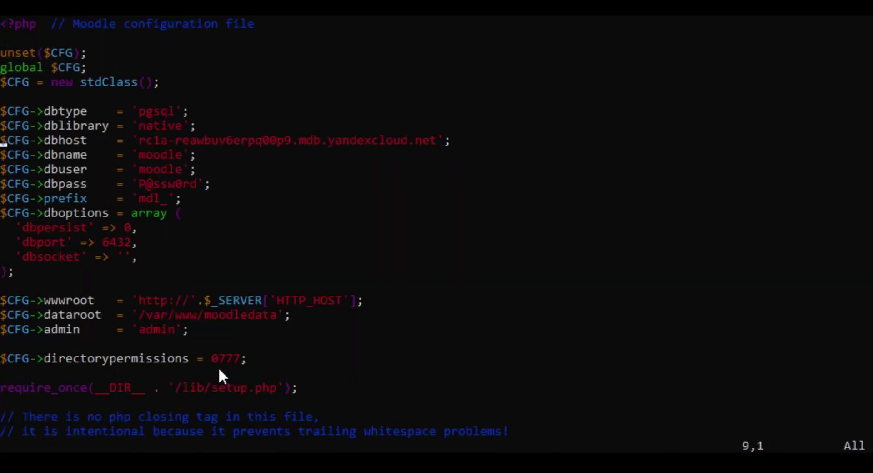
pyautogui.write(':wq')
pyautogui.press('Return')
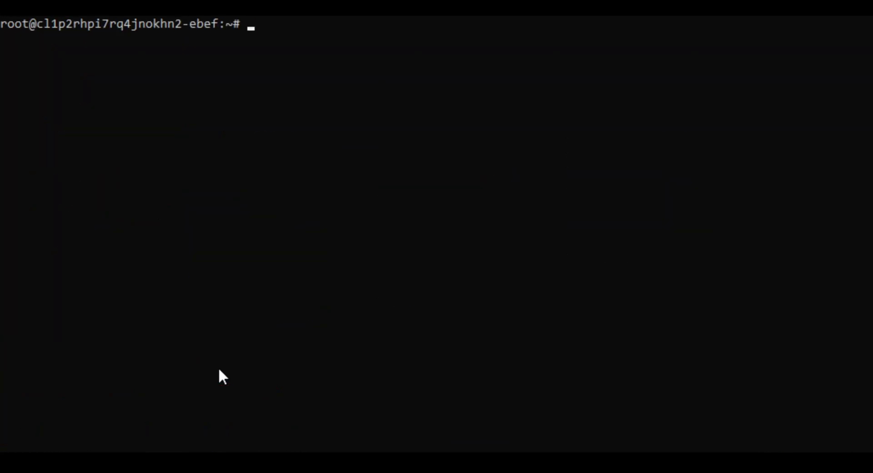
pyautogui.write('vim /var/www/html/config.php')
pyautogui.press('Return')
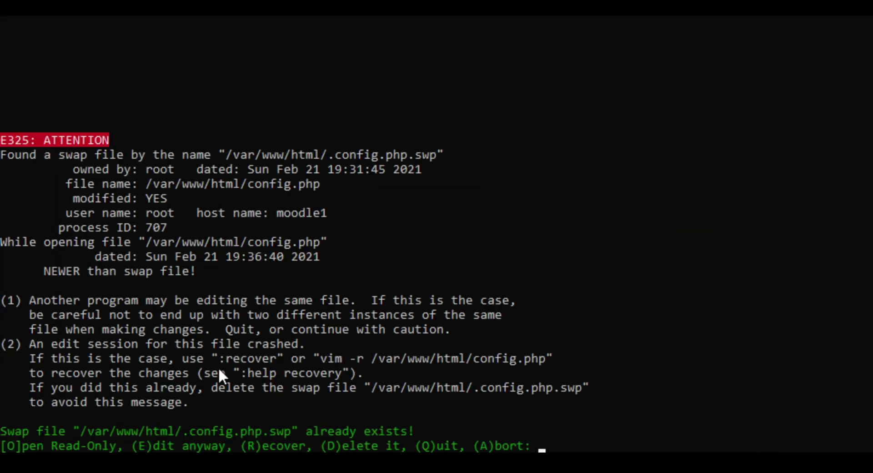
pyautogui.press('q')
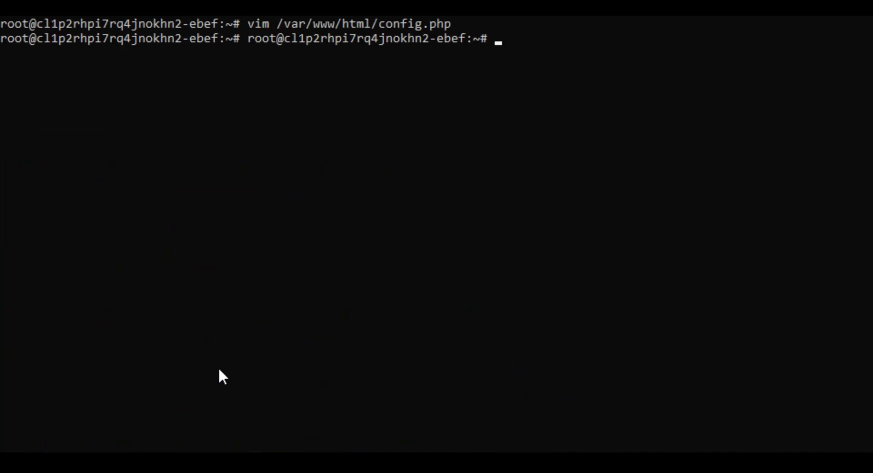
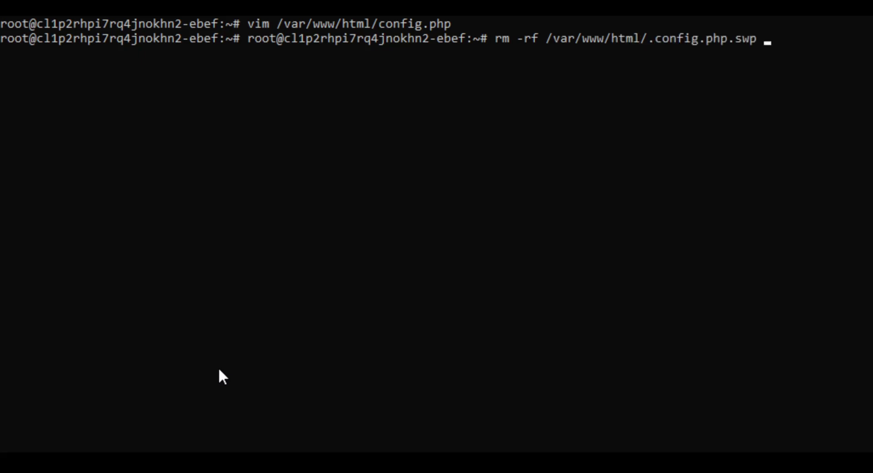
# Step: Delete the stale .config.php.swp file, then reopen config.php in vim to check it and quit unchanged
pyautogui.press('Return')
pyautogui.press('Up')
pyautogui.press('Up')
pyautogui.press('Return')
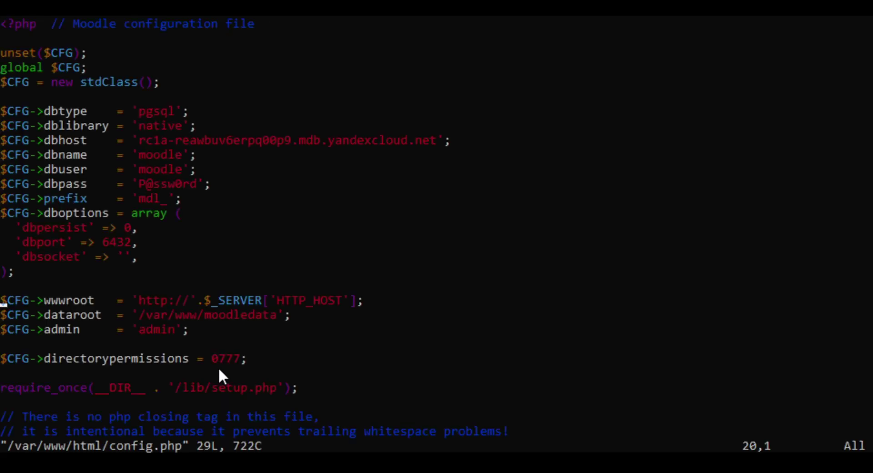
pyautogui.press('Down')
pyautogui.press('Down')
pyautogui.press('Up')
pyautogui.press('Up')
pyautogui.write(':q')
pyautogui.press('Return')
pyautogui.hotkey('ctrl', 'l')
# Step: Exit the root shell and SSH session, then recall the ssh command and erase the old address
pyautogui.write('exit')
pyautogui.press('Return')
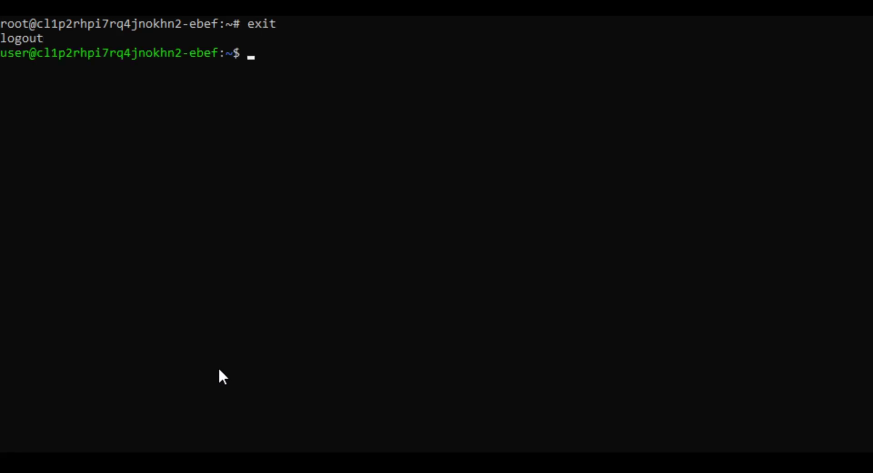
pyautogui.write('exit')
pyautogui.press('Return')
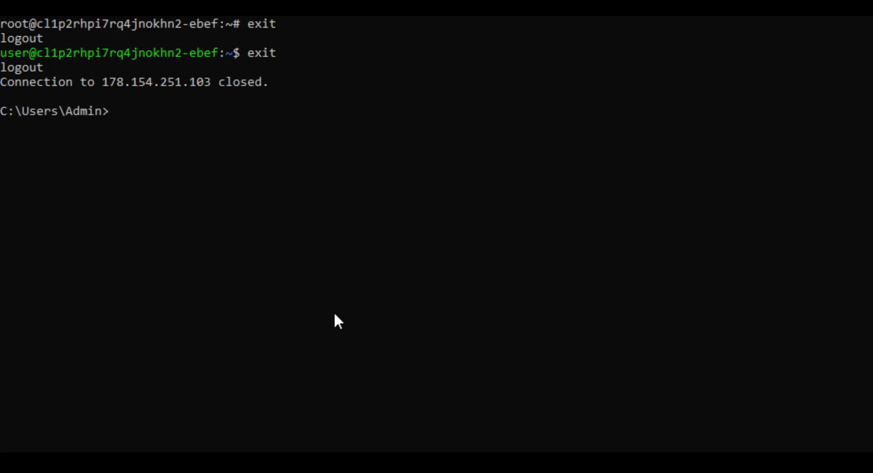
pyautogui.press('Up')
pyautogui.press('BackSpace')
pyautogui.press('BackSpace')
pyautogui.press('BackSpace')
pyautogui.press('BackSpace')
pyautogui.press('BackSpace')
pyautogui.press('BackSpace')
pyautogui.press('BackSpace')
pyautogui.press('BackSpace')
pyautogui.press('BackSpace')
pyautogui.press('BackSpace')
pyautogui.press('BackSpace')
pyautogui.press('BackSpace')
pyautogui.press('BackSpace')
pyautogui.press('BackSpace')
pyautogui.press('BackSpace')
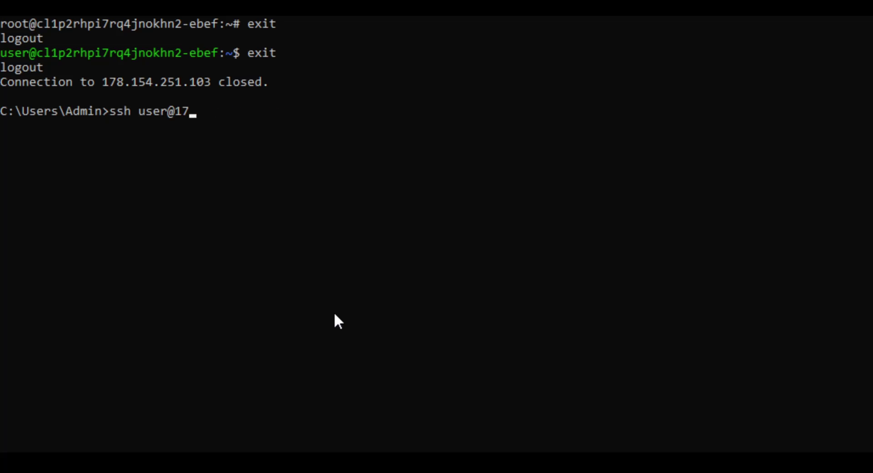
# Step: SSH into the second VM at 130.193.55.110, accept its host key, and become root with sudo su -
pyautogui.write('130.193.55.110')
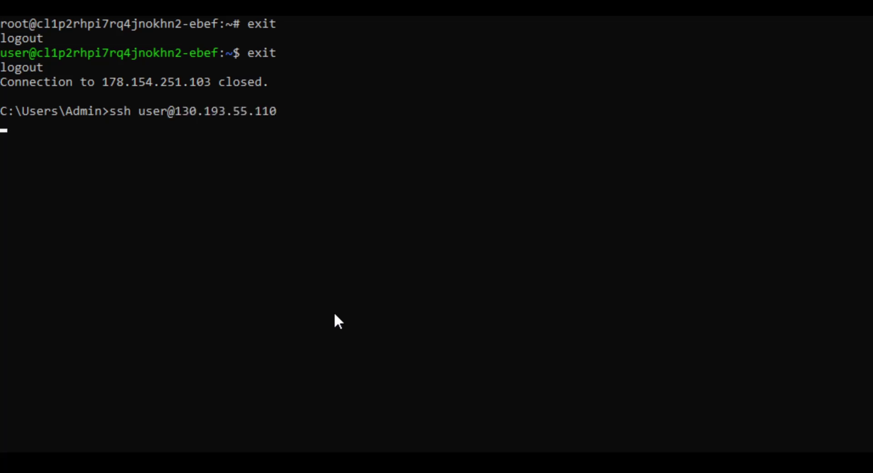
pyautogui.write('yes')
pyautogui.press('Return')
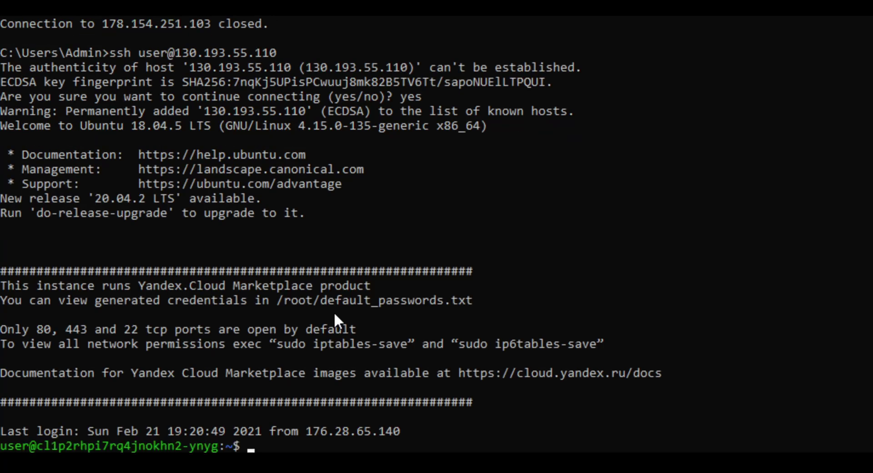
pyautogui.write('sudo su -')
pyautogui.press('Return')
# Step: Open /var/www/html/config.php in vim, recover it from the swap file, and save with :wq
pyautogui.write('vi')
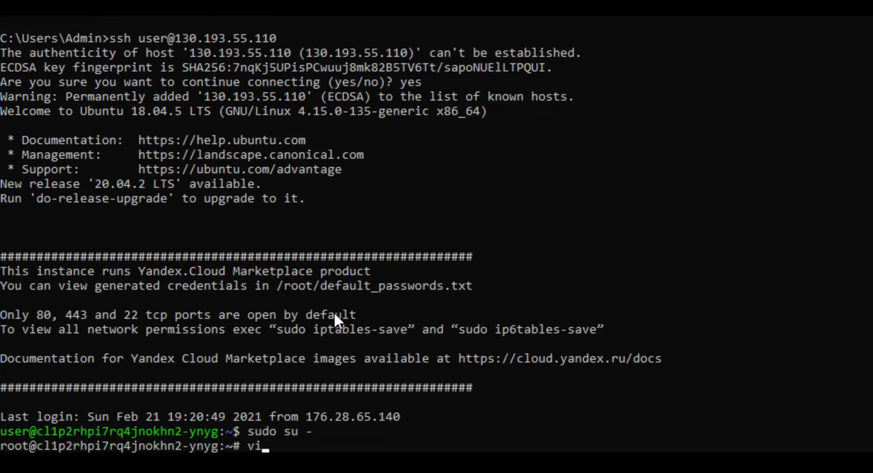
pyautogui.write('m /var/www/')
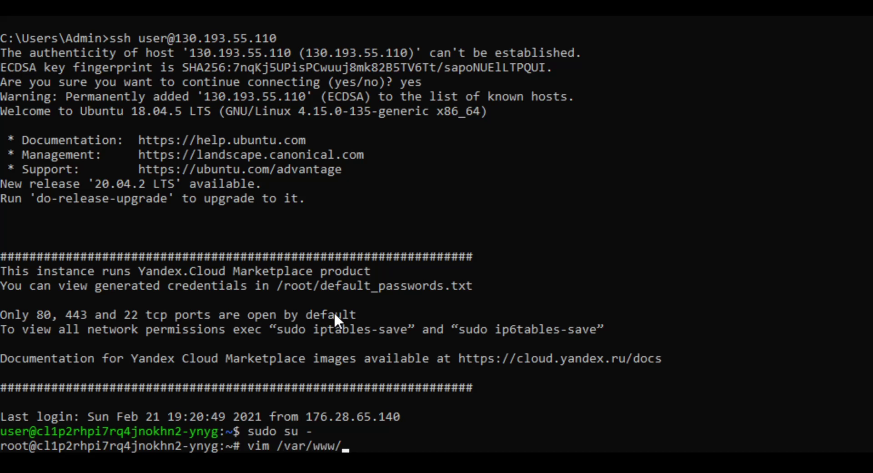
pyautogui.write('html/con')
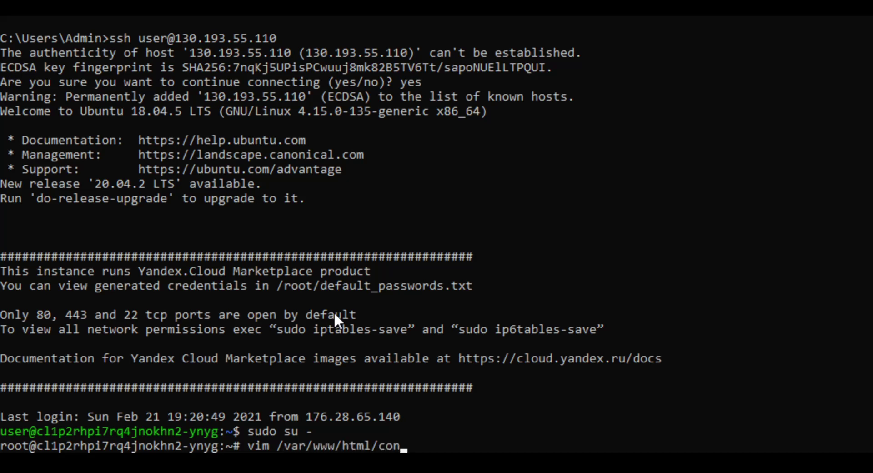
pyautogui.write('fig.php')
pyautogui.press('Return')
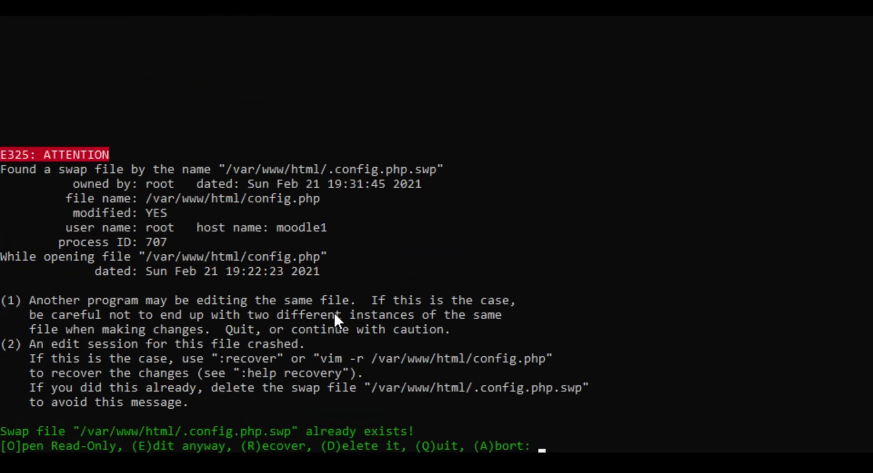
pyautogui.press('r')
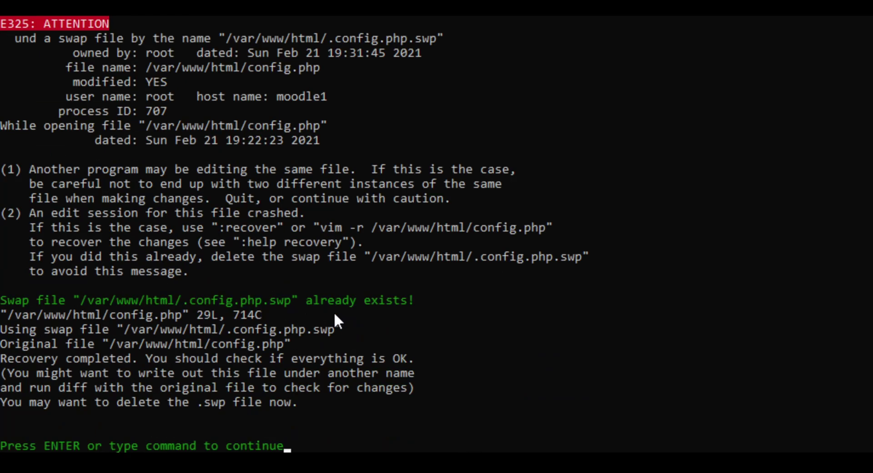
pyautogui.press('Return')
pyautogui.write(':wq')
pyautogui.press('Return')
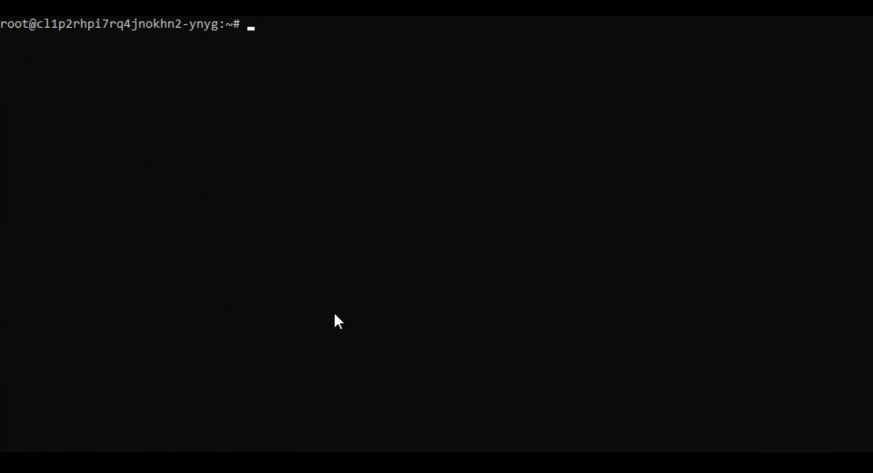
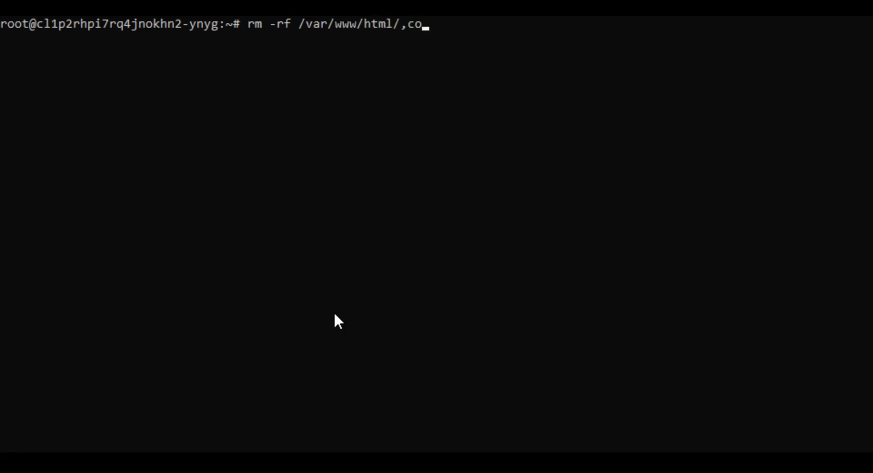
# Step: Delete the stale .config.php.swp swap file with rm -rf
pyautogui.press('BackSpace')
pyautogui.press('BackSpace')
pyautogui.press('BackSpace')
pyautogui.write('.c')
pyautogui.press('Tab')
pyautogui.press('Return')
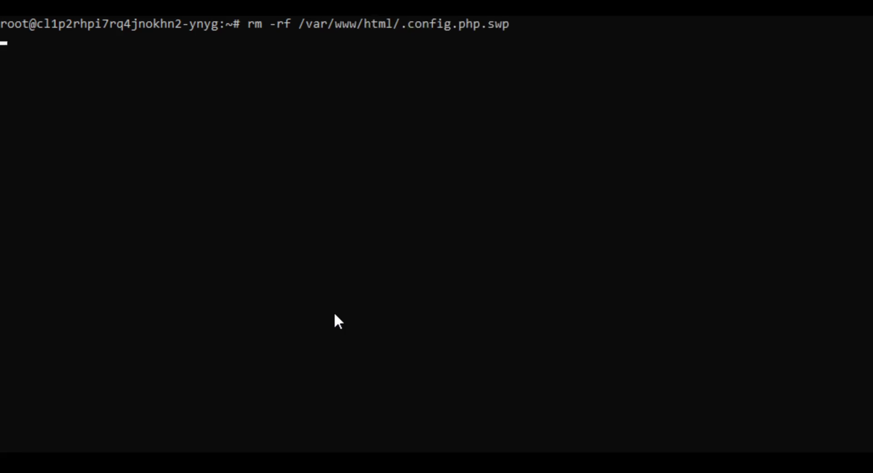
# Step: Reopen config.php in vim and quit without saving using :q!
pyautogui.press('Up')
pyautogui.press('Up')
pyautogui.press('Return')
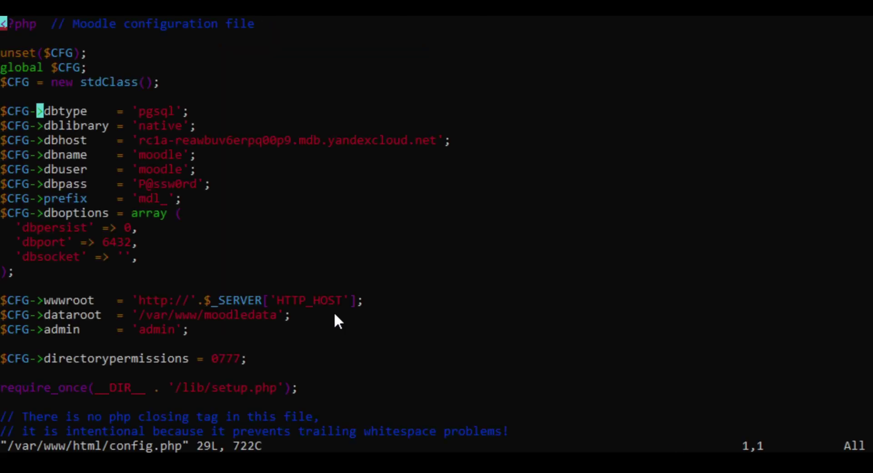
pyautogui.write(':q!')
pyautogui.press('Return')
# Step: Restart apache2 with systemctl, then exit the root shell and the SSH session
pyautogui.hotkey('ctrl', 'l')
pyautogui.write('sy')
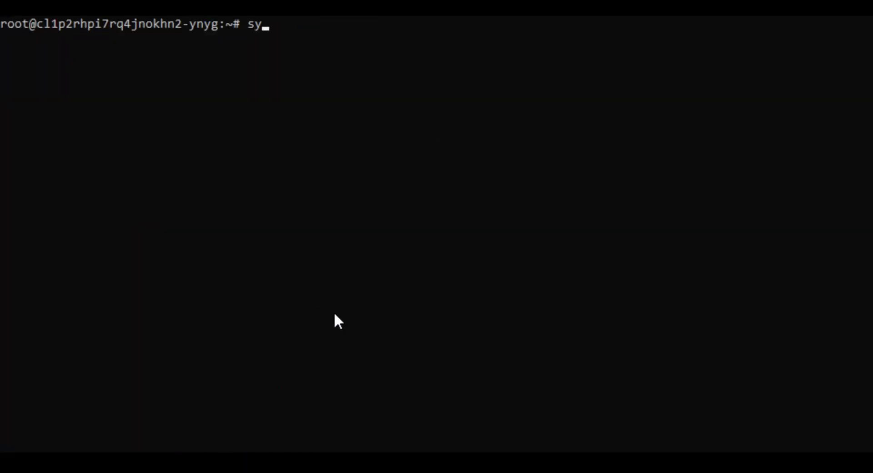
pyautogui.write('stemctl restart ')
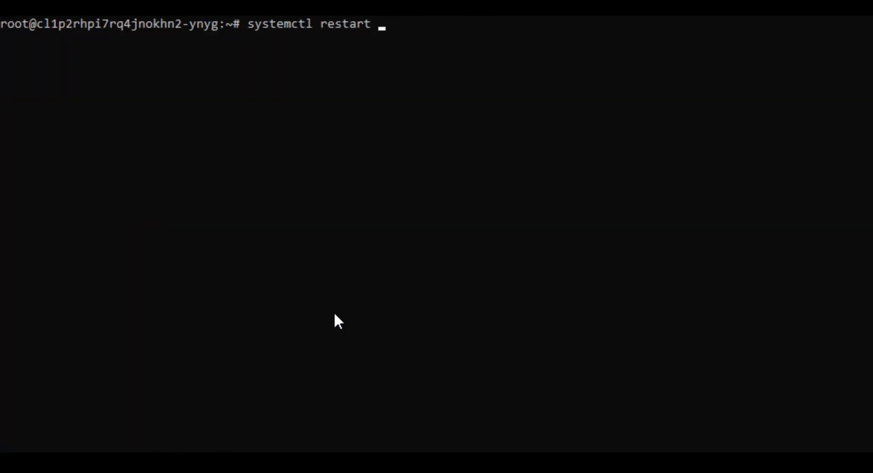
pyautogui.write('apc')
pyautogui.write('che2')
pyautogui.press('Return')
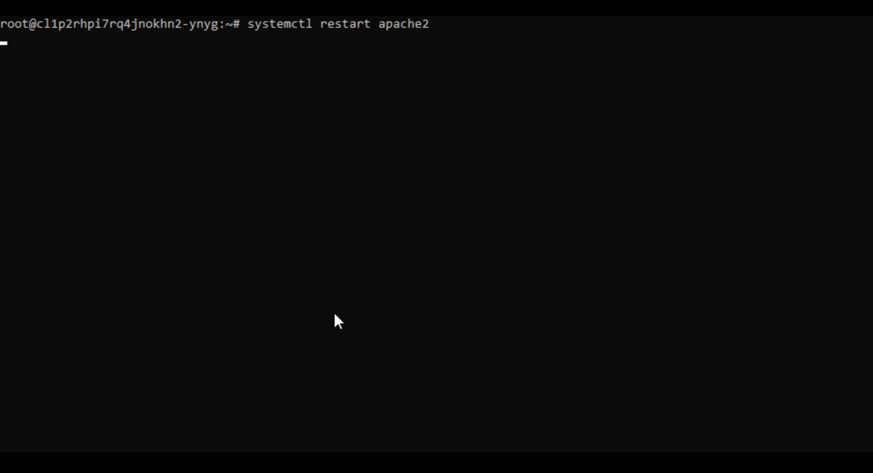
pyautogui.write('exit')
pyautogui.press('Return')
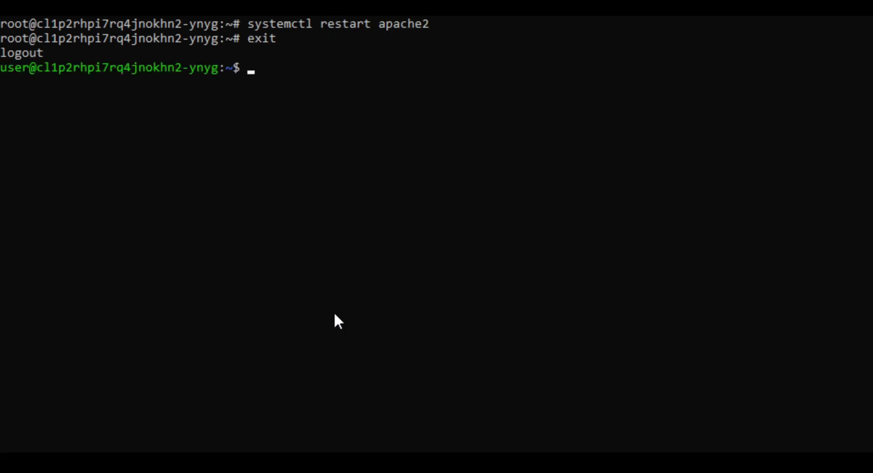
pyautogui.write('exit')
pyautogui.press('Return')
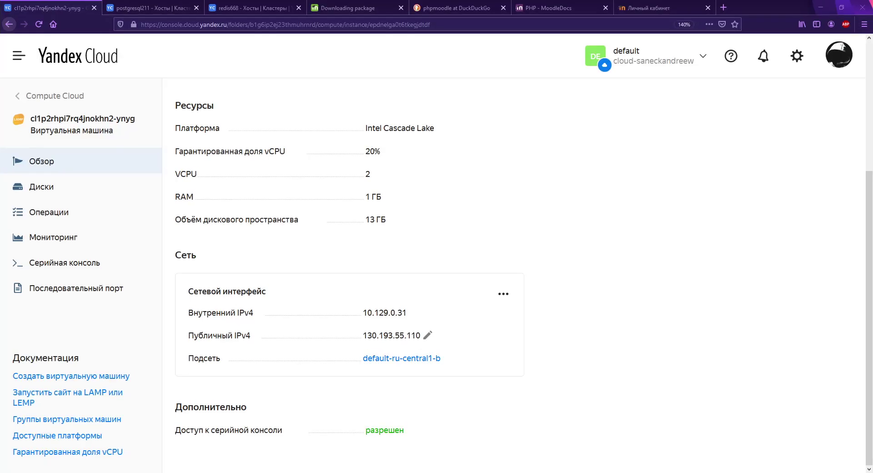
# Step: Open the Moodle site at 130.193.55.110 in a new tab and log in as admin
pyautogui.hotkey('ctrl', 't')
pyautogui.write('130.193.55.110')
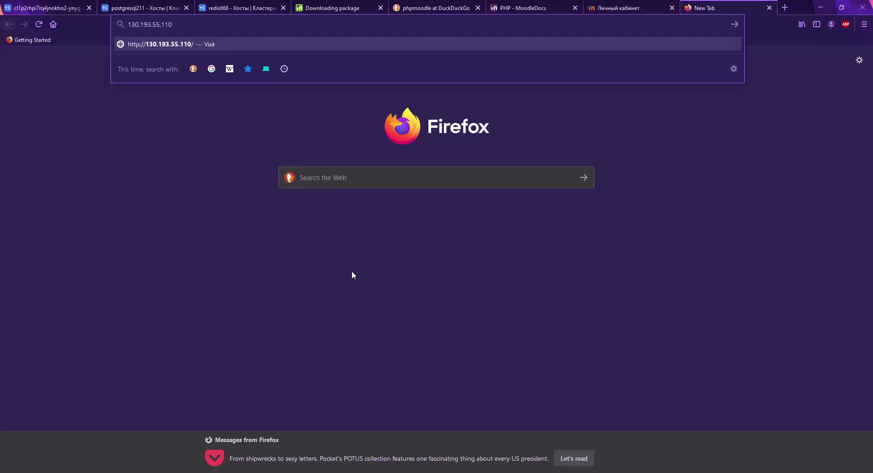
pyautogui.press('Return')
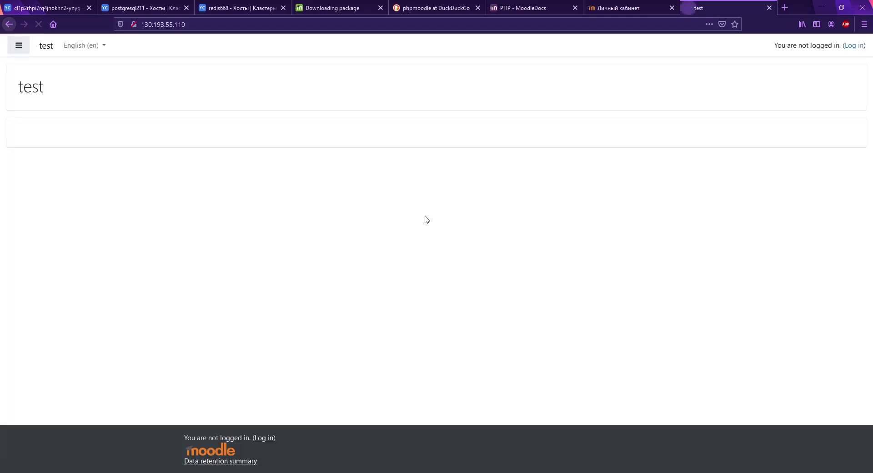
pyautogui.click(853, 48)
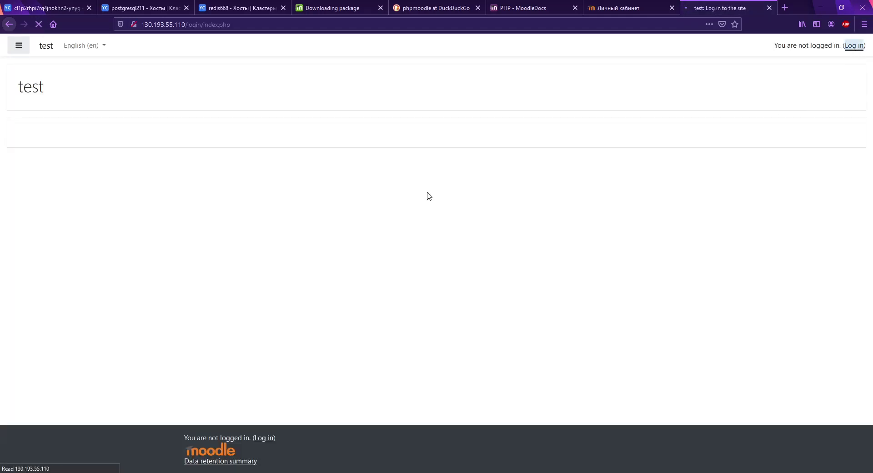
pyautogui.click(389, 110)
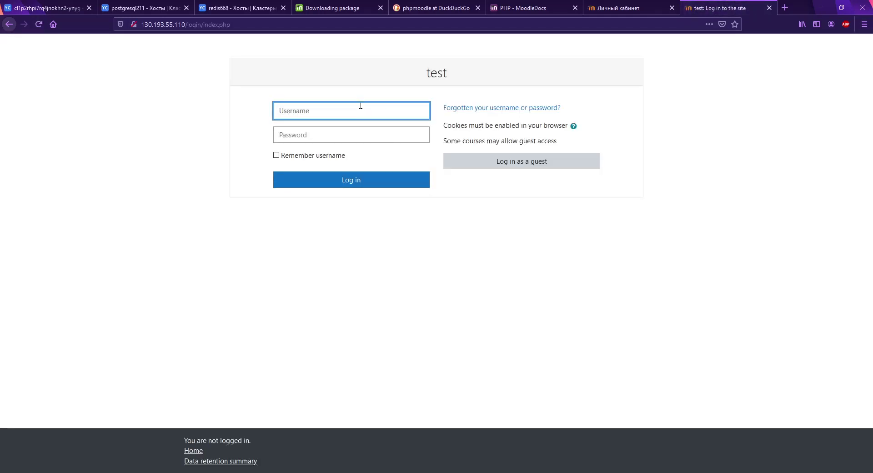
pyautogui.write('admin')
pyautogui.press('Tab')
pyautogui.write('••')
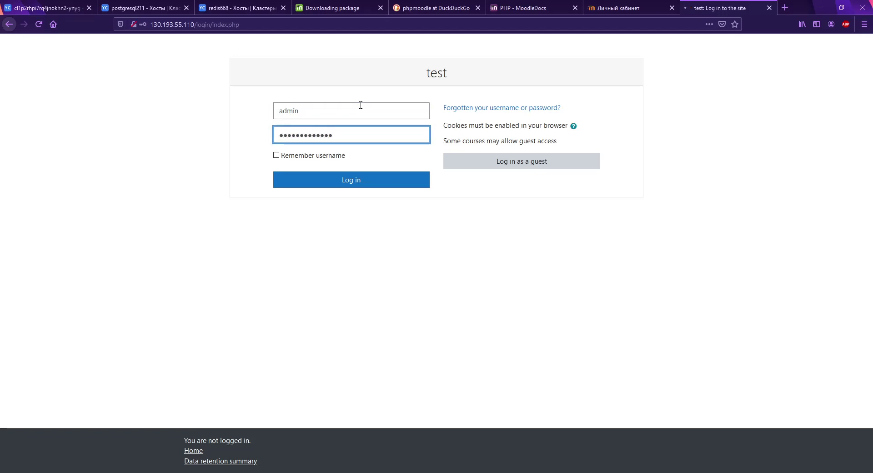
pyautogui.press('Return')
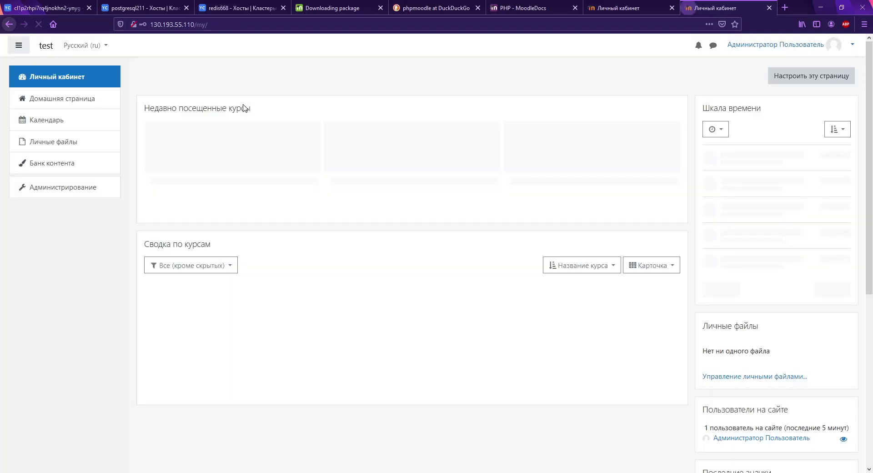
# Step: Close the duplicate dashboard tab and go back to the Yandex Cloud VM tab
pyautogui.click(798, 47)
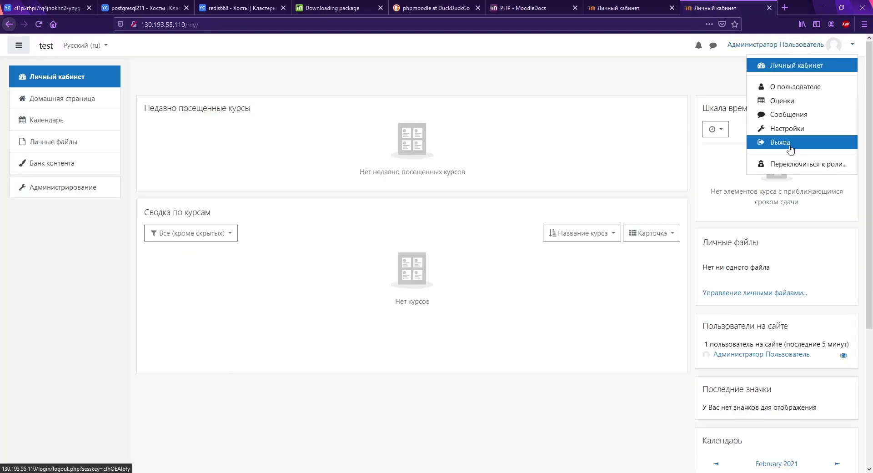
pyautogui.click(625, 12)
pyautogui.middleClick(629, 7)
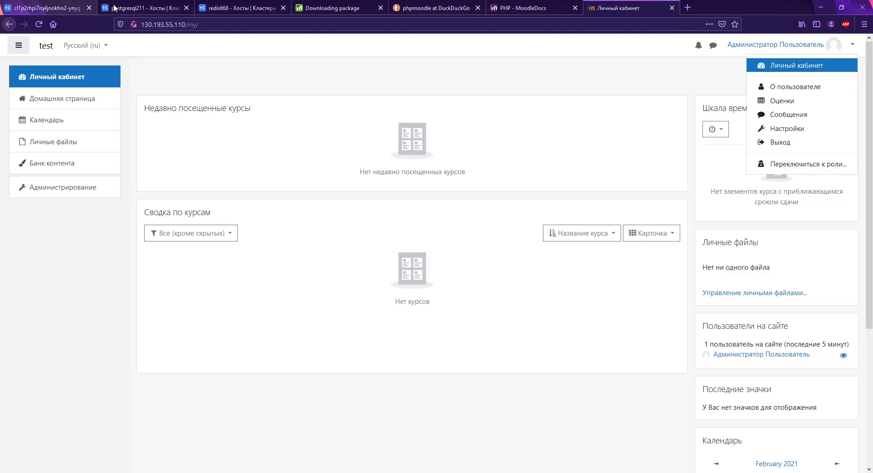
pyautogui.click(54, 8)
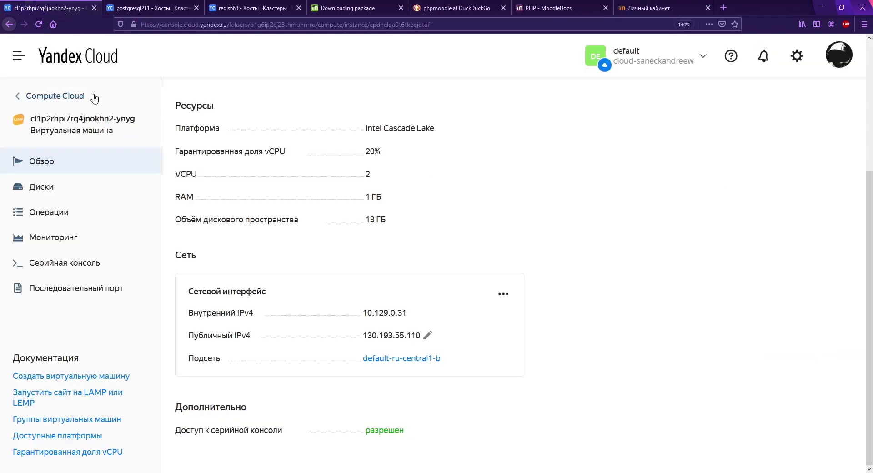
# Step: Copy the ebef VM's public IPv4 and open 178.154.251.103 in a new tab
pyautogui.click(82, 96)
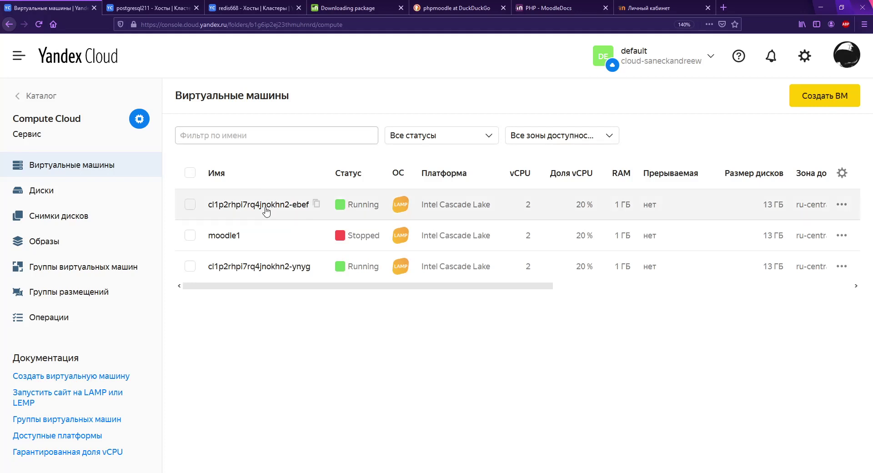
pyautogui.click(266, 212)
pyautogui.scroll(-3, 458, 356)
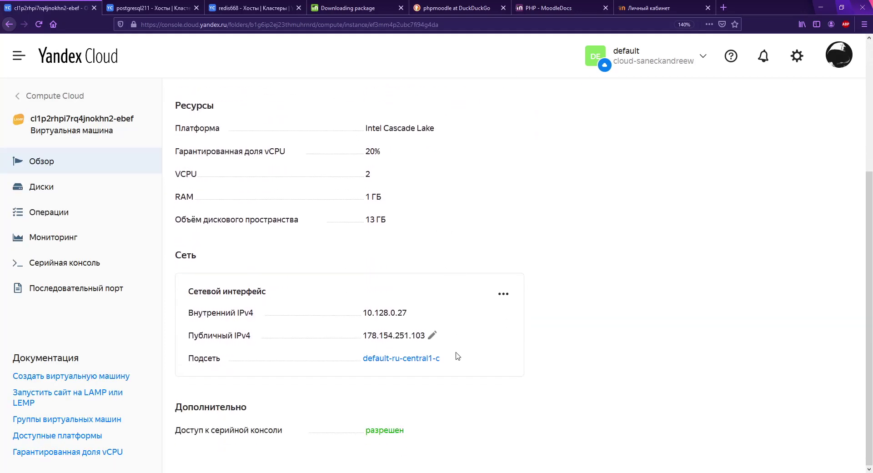
pyautogui.click(444, 341)
pyautogui.hotkey('ctrl', 't')
pyautogui.hotkey('ctrl', 'v')
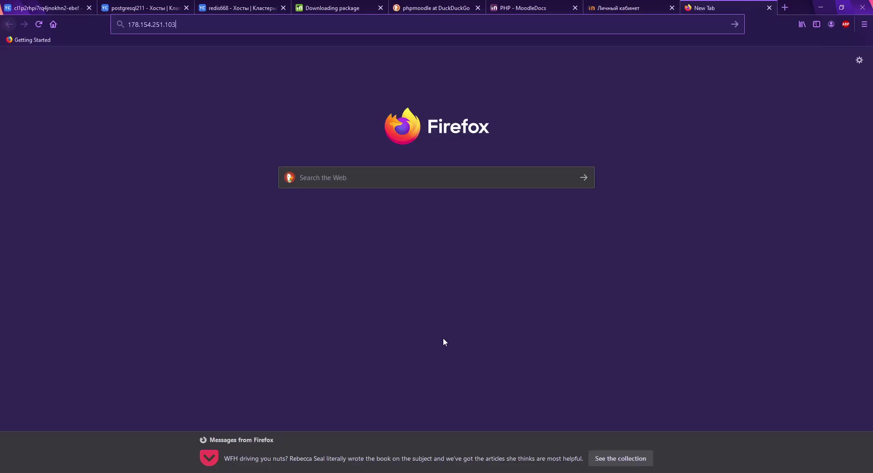
pyautogui.press('Return')
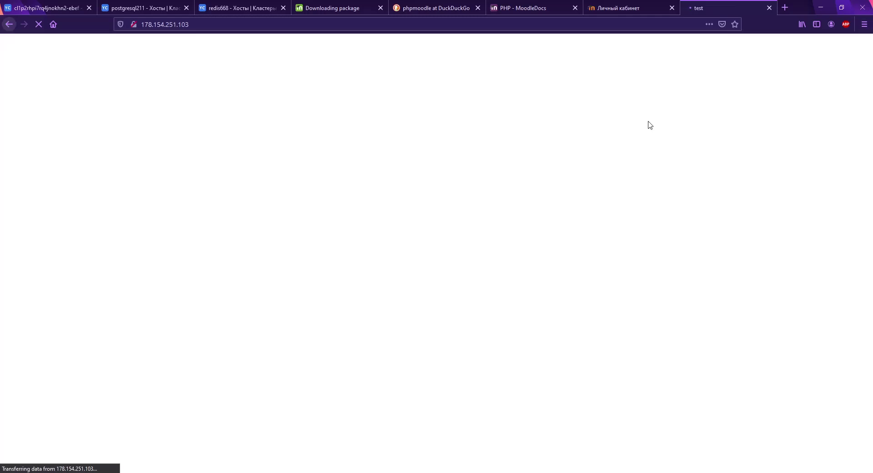
# Step: Log in to the second Moodle server as admin, then return to the first server's tab
pyautogui.click(856, 49)
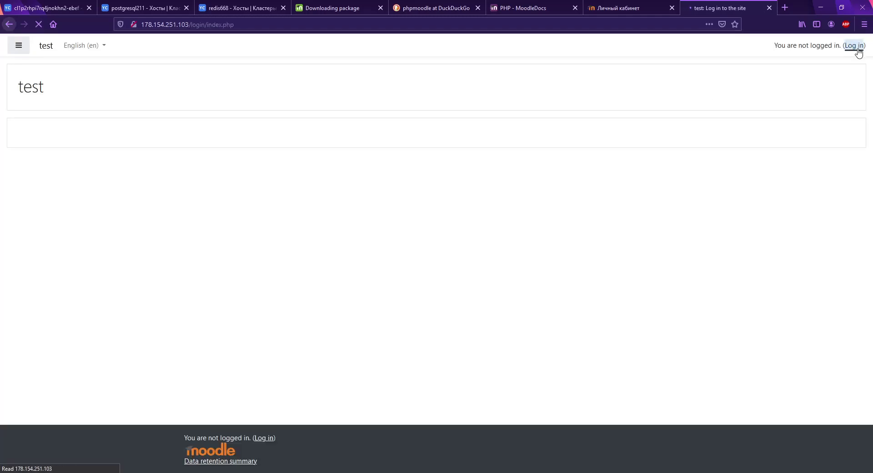
pyautogui.click(354, 110)
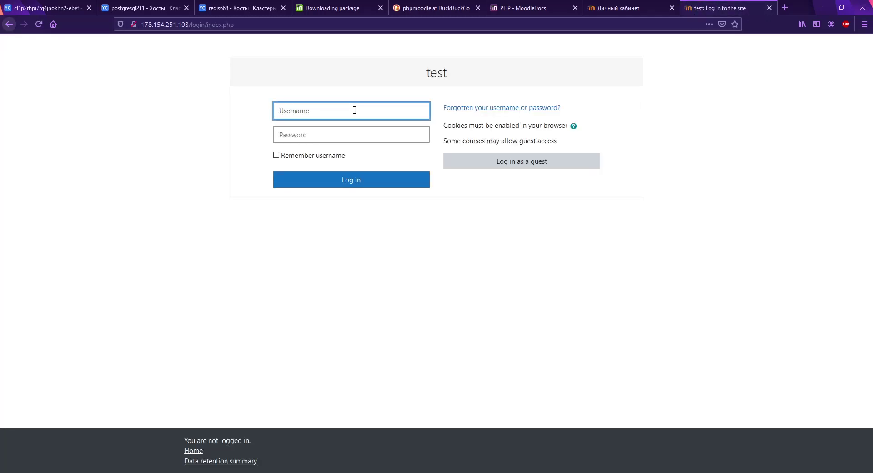
pyautogui.write('admin')
pyautogui.press('Tab')
pyautogui.write('•••••')
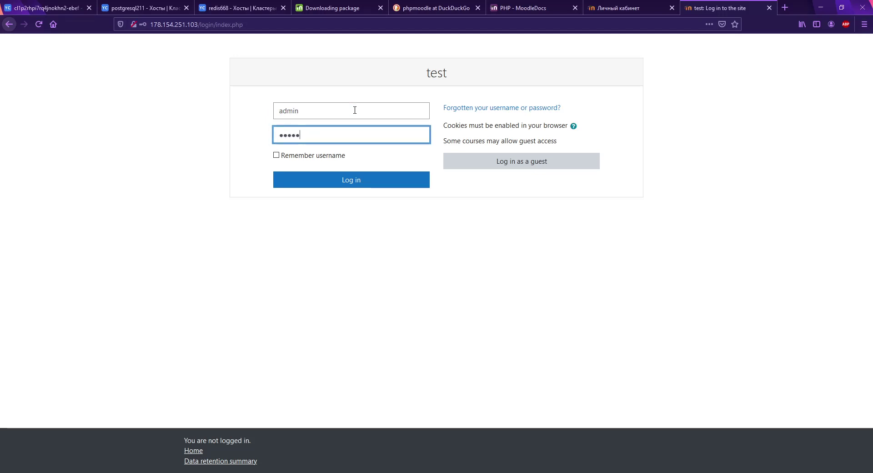
pyautogui.write('•••••••••')
pyautogui.press('Return')
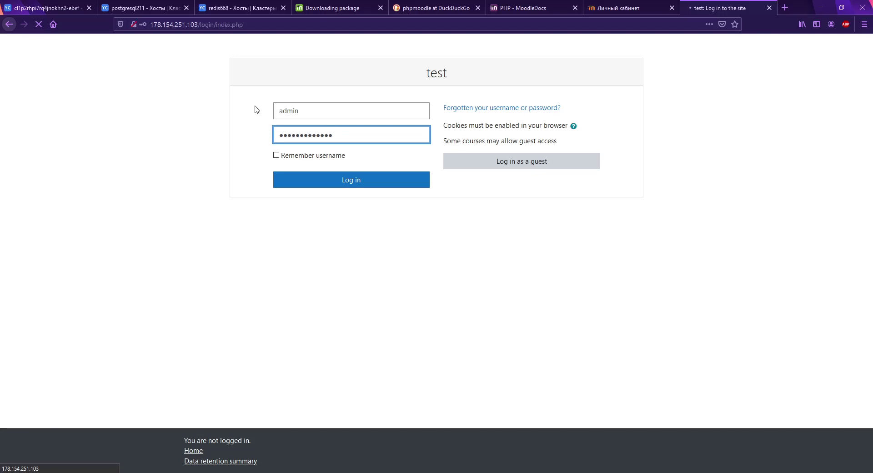
pyautogui.hotkey('ctrl', 'a')
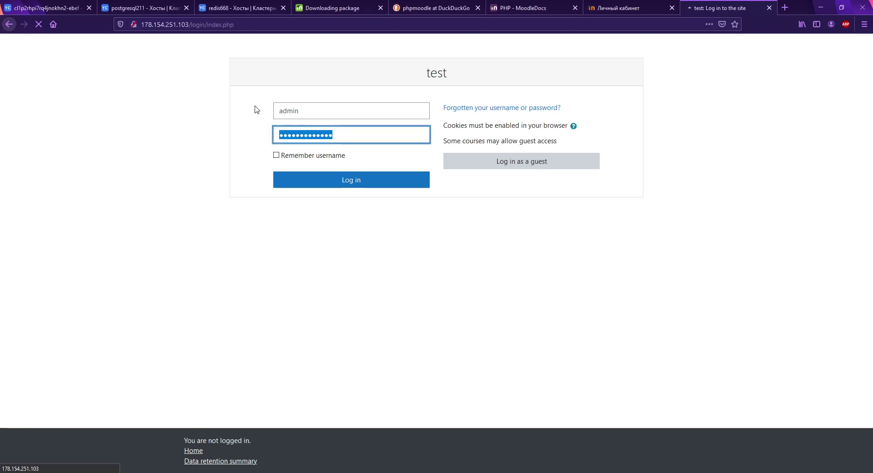
pyautogui.click(641, 6)
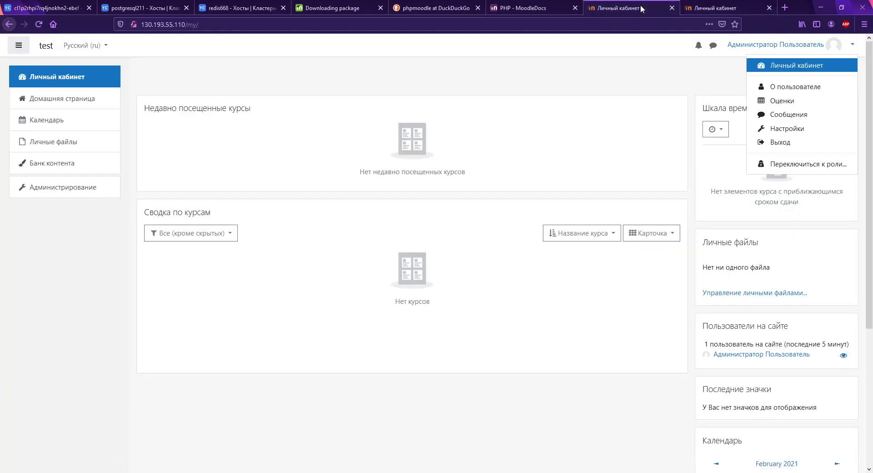
# Step: Switch between both servers' dashboards and open the user preferences page on the second server
pyautogui.click(700, 10)
pyautogui.click(634, 9)
pyautogui.click(707, 8)
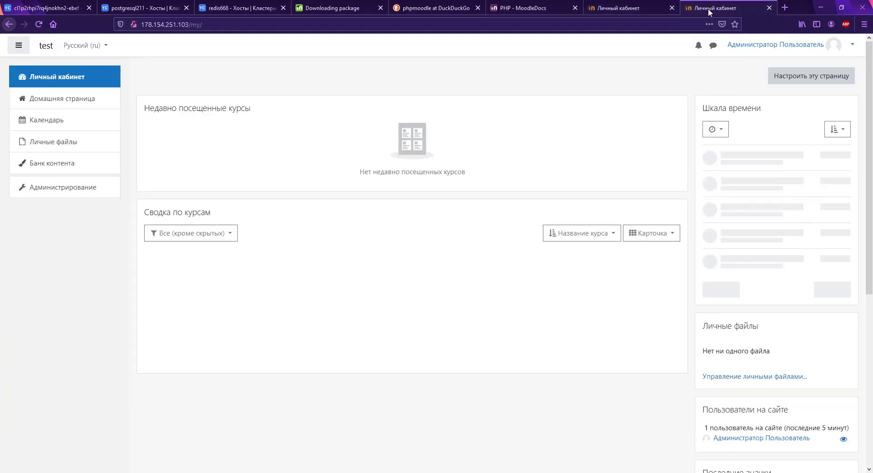
pyautogui.click(637, 8)
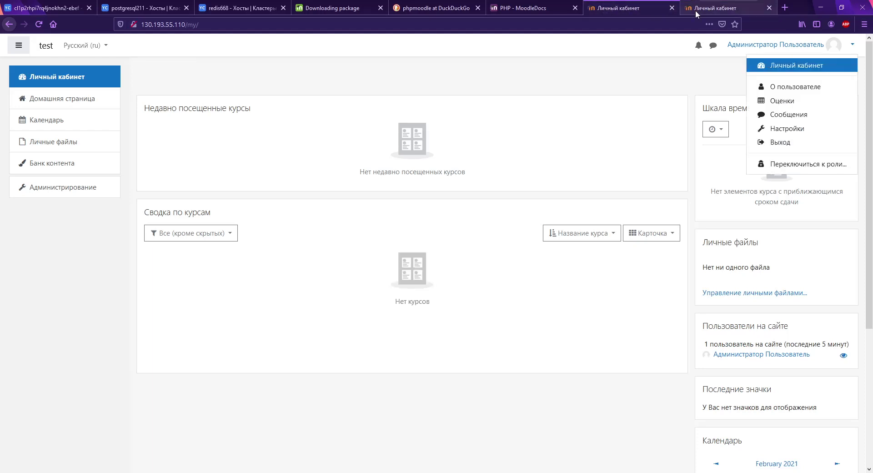
pyautogui.click(782, 101)
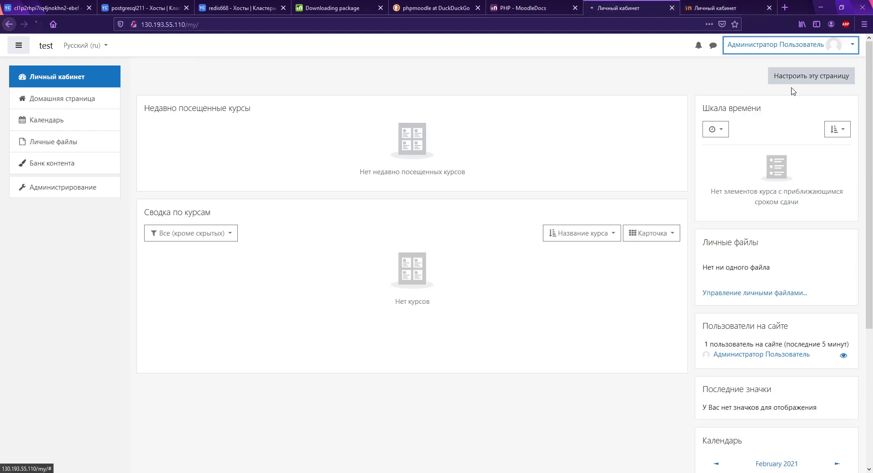
pyautogui.click(710, 10)
pyautogui.click(800, 45)
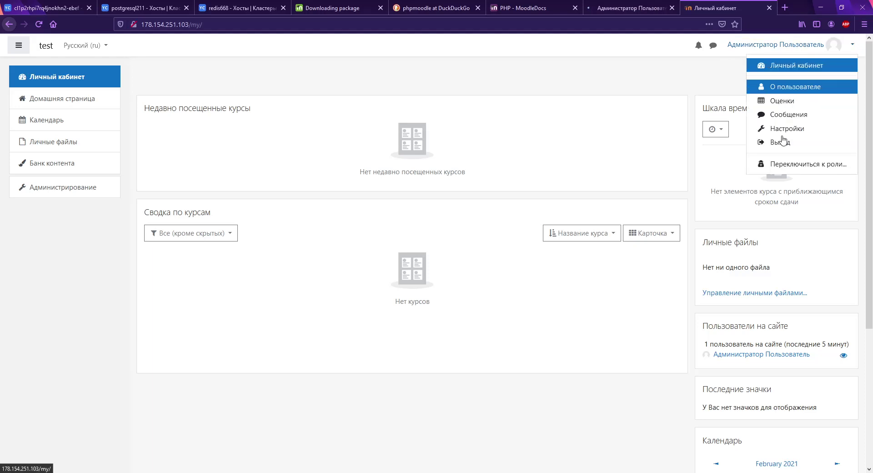
pyautogui.click(782, 128)
pyautogui.click(641, 7)
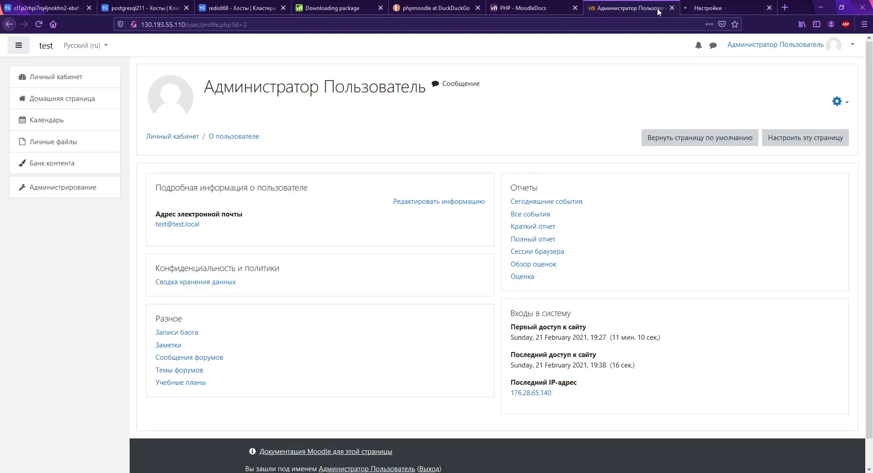
pyautogui.click(715, 8)
# Step: Open site administration on both servers, then view the redis668 cluster's hosts to find the master
pyautogui.click(88, 184)
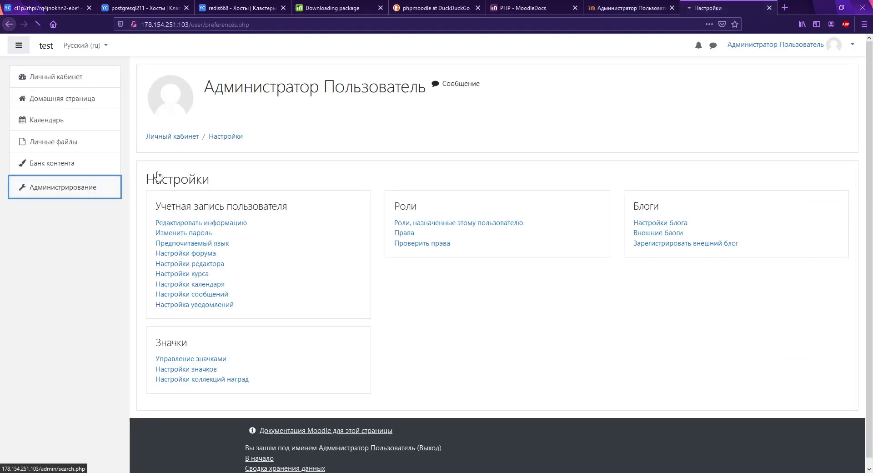
pyautogui.hotkey('ctrl', 'shift', 'Tab')
pyautogui.click(74, 192)
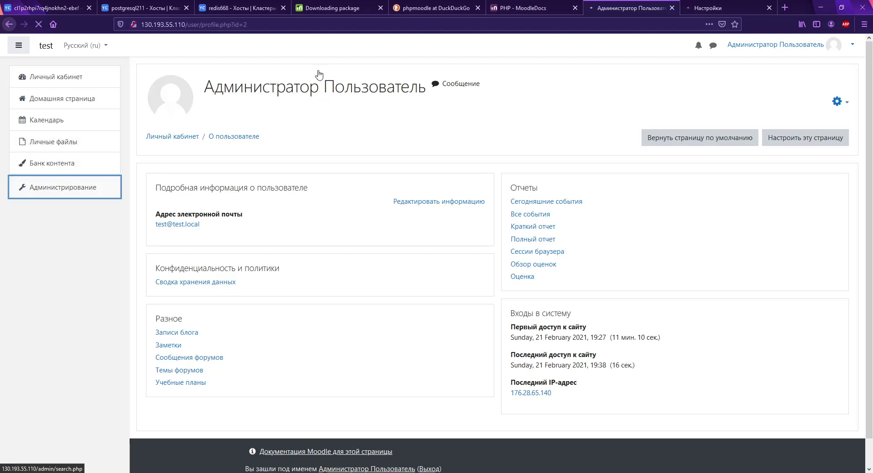
pyautogui.click(223, 8)
pyautogui.moveTo(278, 203)
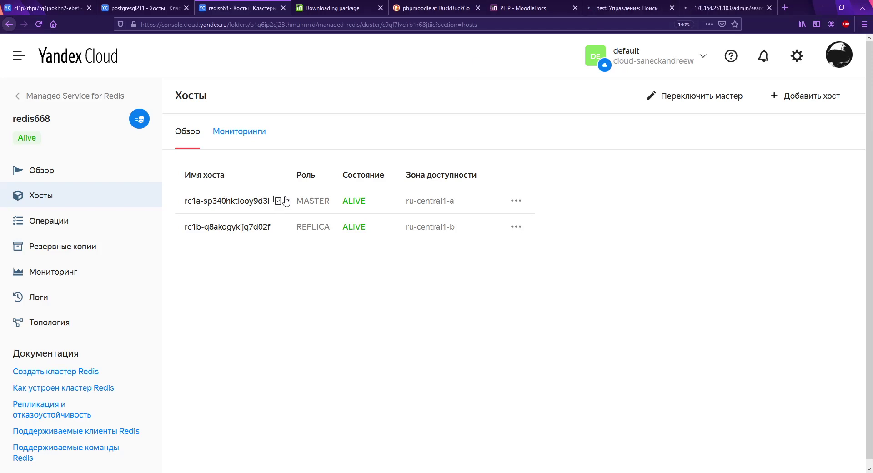
# Step: Navigate to Plugins > Caching > Configuration in site administration
pyautogui.click(613, 9)
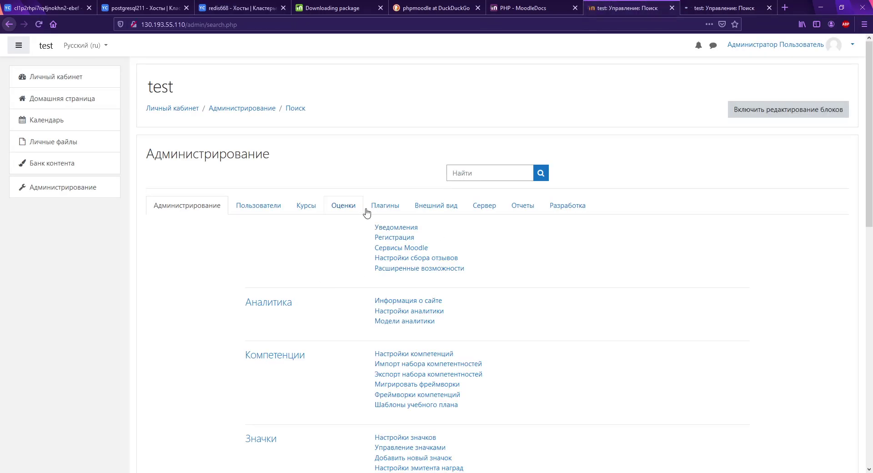
pyautogui.click(384, 205)
pyautogui.scroll(-5, 351, 255)
pyautogui.scroll(-5, 348, 244)
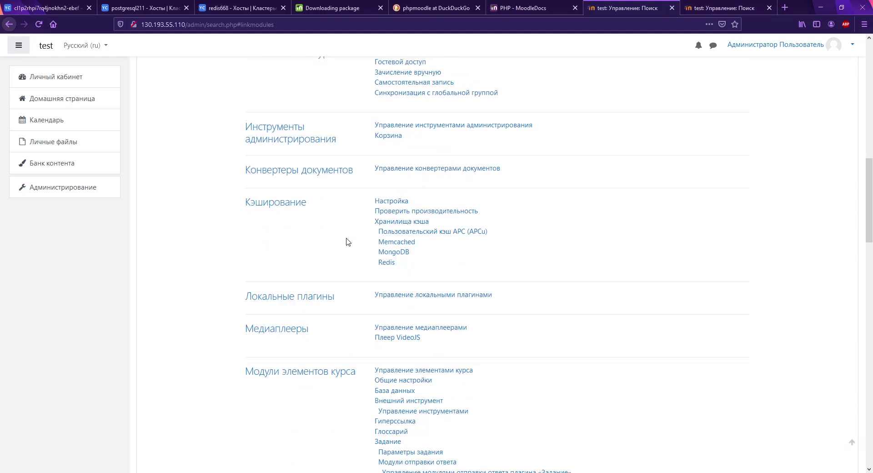
pyautogui.click(401, 130)
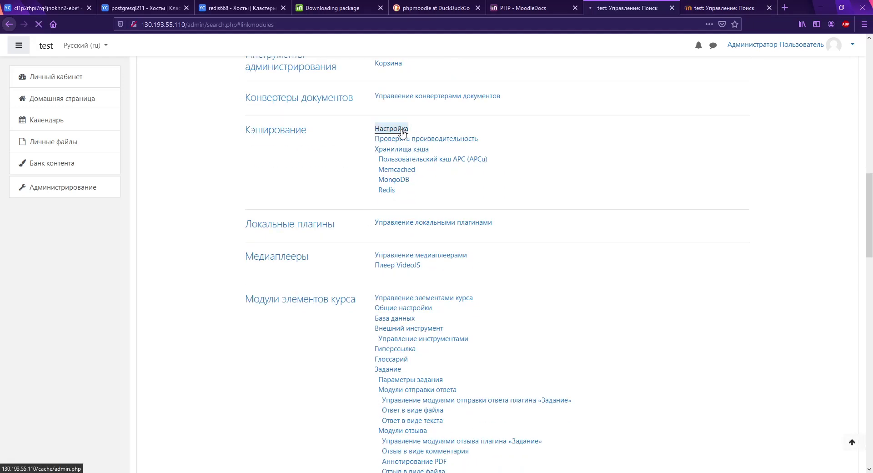
pyautogui.scroll(-5, 604, 245)
pyautogui.scroll(2, 604, 245)
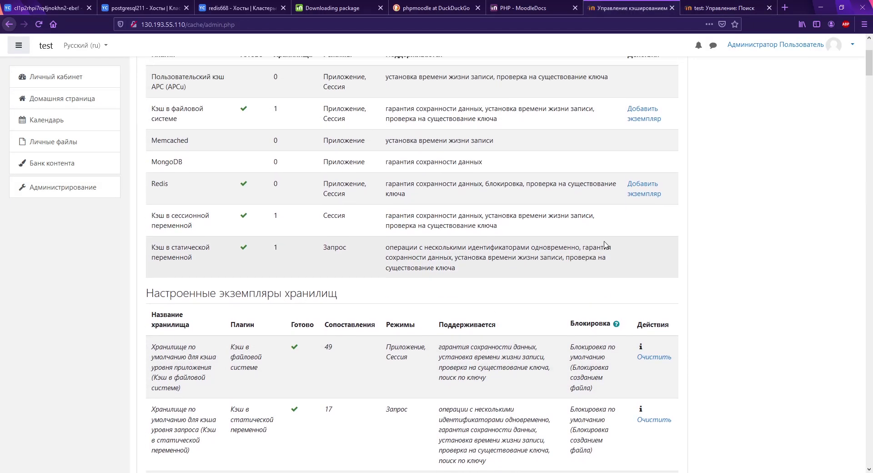
# Step: Add a Redis cache store named redis with the pasted Yandex Cloud host and password
pyautogui.click(642, 188)
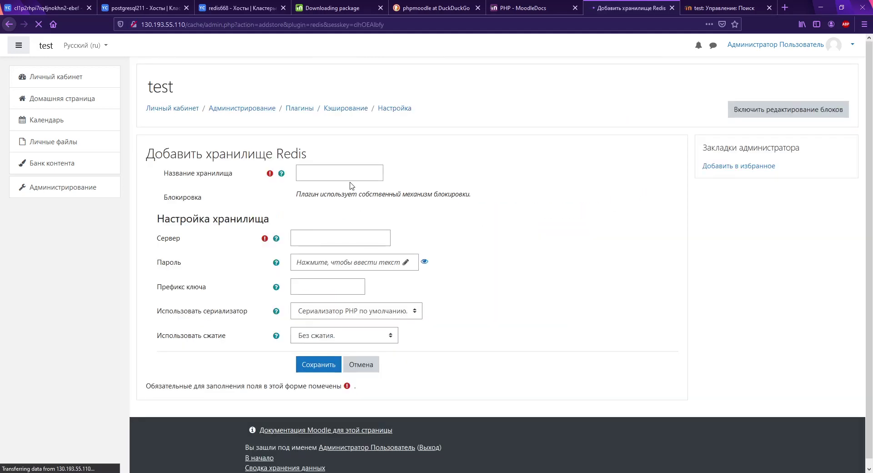
pyautogui.click(347, 177)
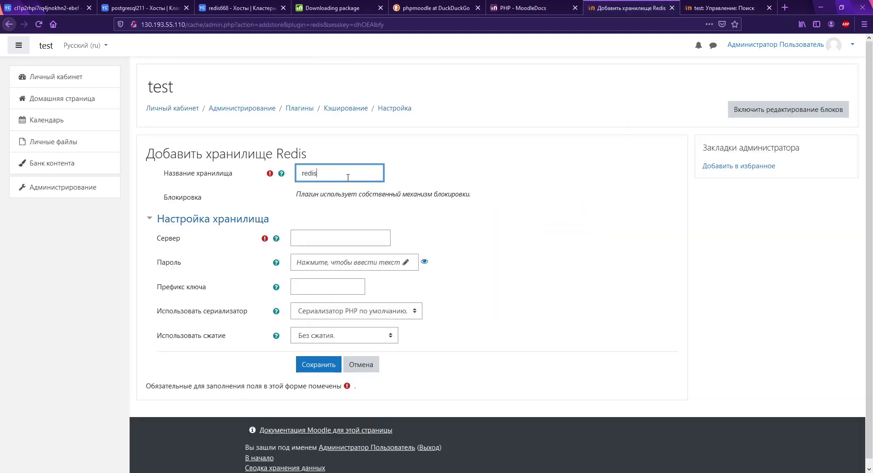
pyautogui.click(297, 238)
pyautogui.hotkey('ctrl', 'v')
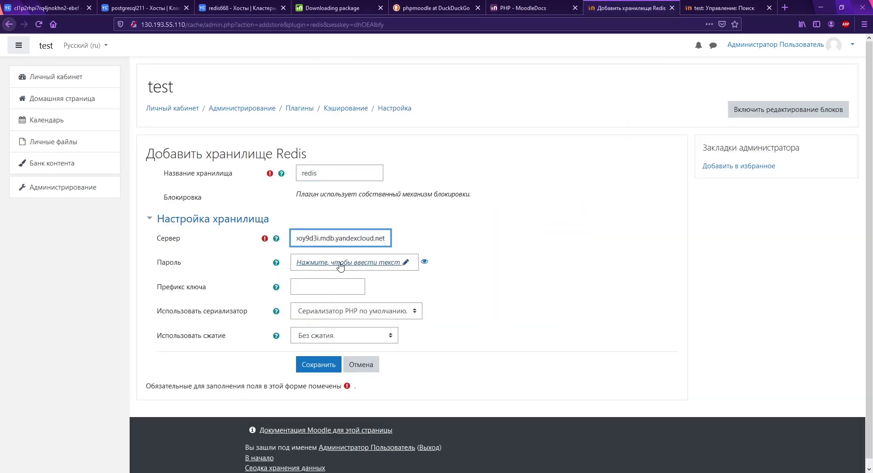
pyautogui.click(340, 262)
pyautogui.write('••')
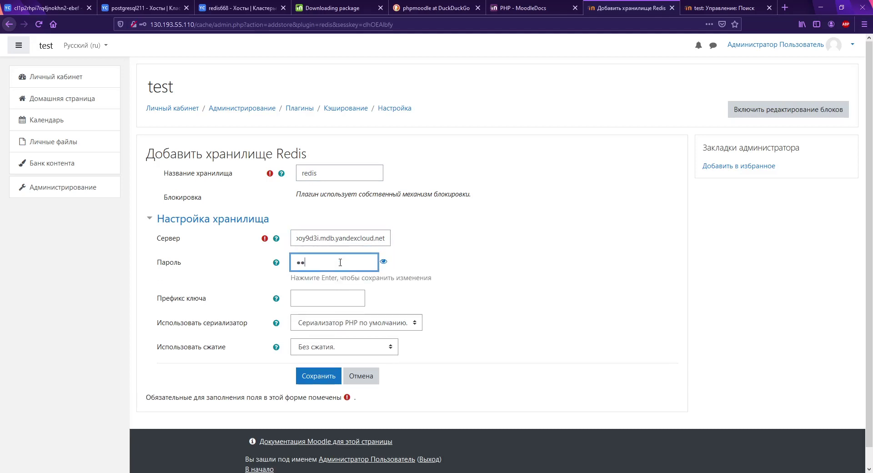
pyautogui.press('Return')
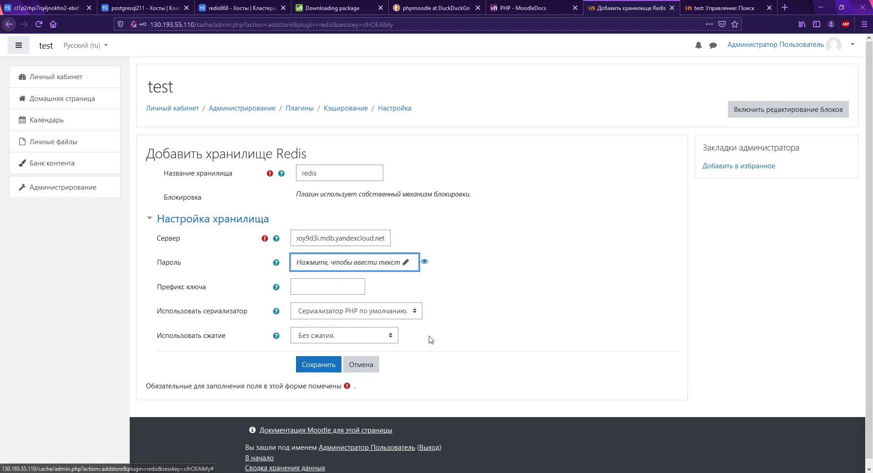
pyautogui.click(310, 366)
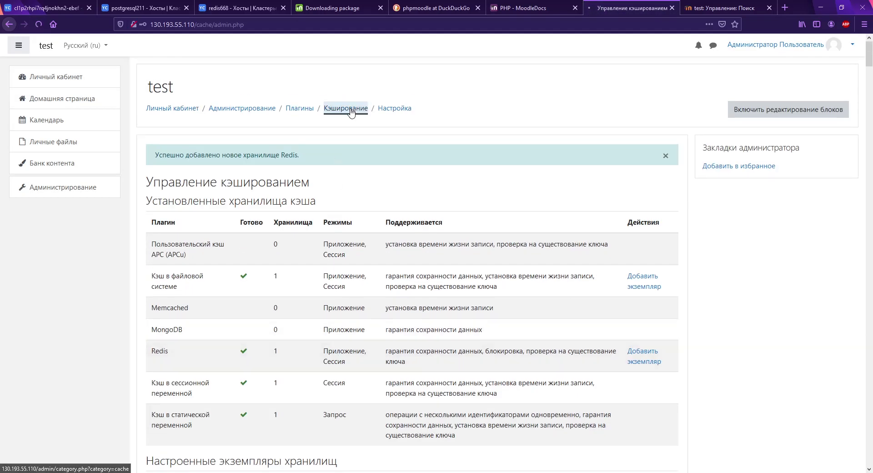
# Step: View the cache performance test report, which says Redis cannot be tested
pyautogui.click(348, 108)
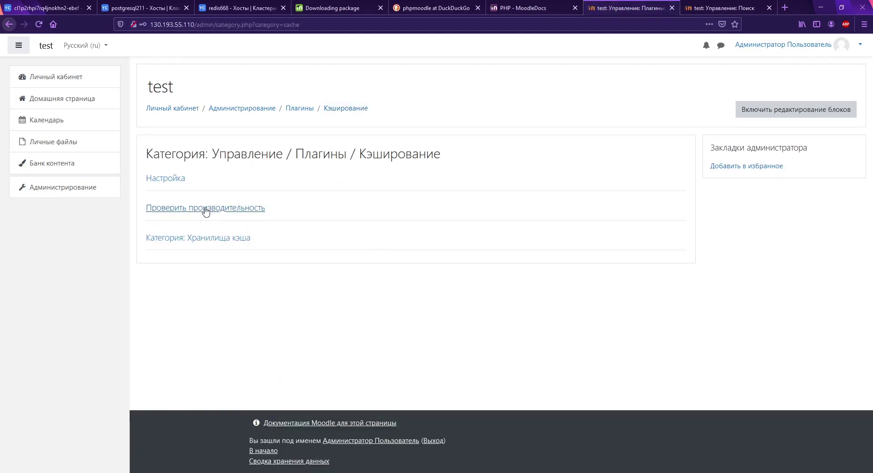
pyautogui.click(204, 207)
pyautogui.scroll(-2, 427, 272)
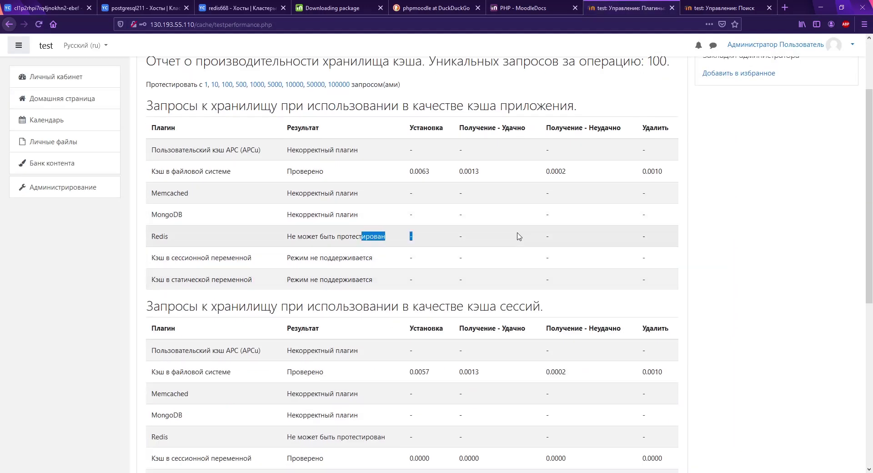
pyautogui.scroll(2, 220, 265)
pyautogui.click(82, 190)
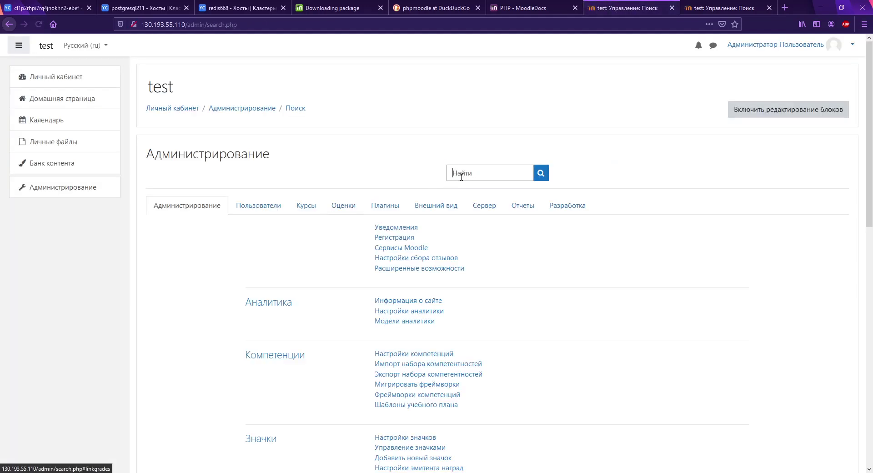
# Step: Search admin settings for 'redis' and save the Redis test server host and password
pyautogui.click(463, 176)
pyautogui.write('redis')
pyautogui.press('Return')
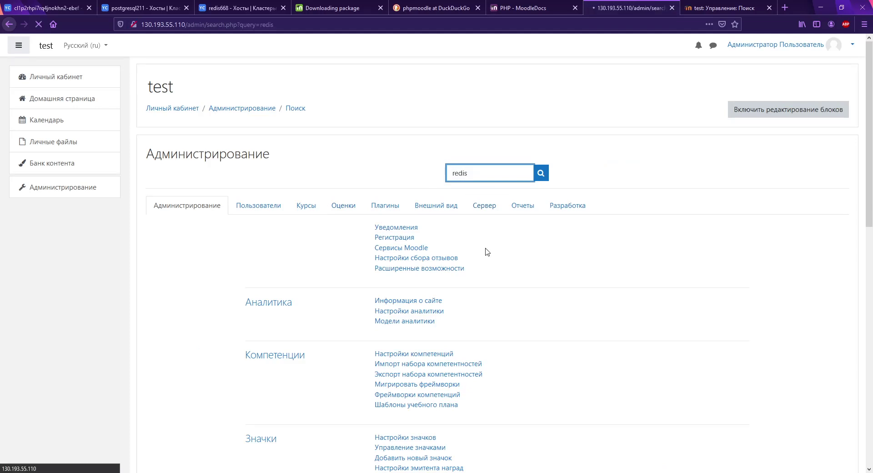
pyautogui.scroll(-3, 485, 250)
pyautogui.click(372, 303)
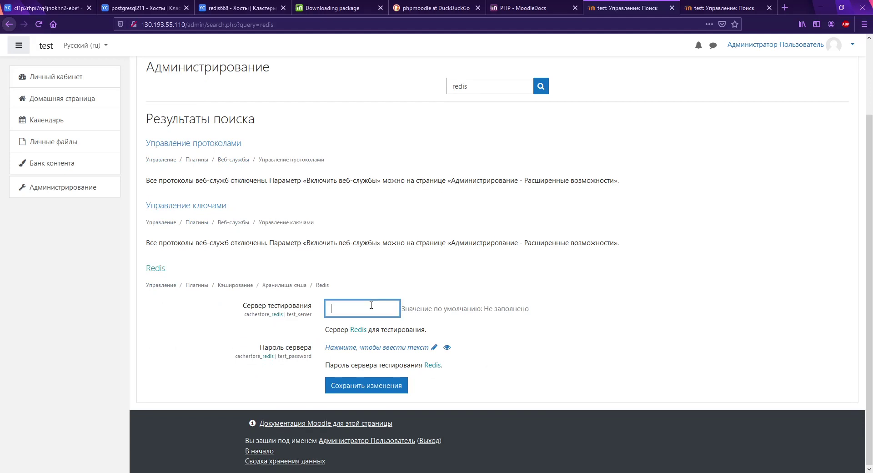
pyautogui.hotkey('ctrl', 'v')
pyautogui.click(385, 346)
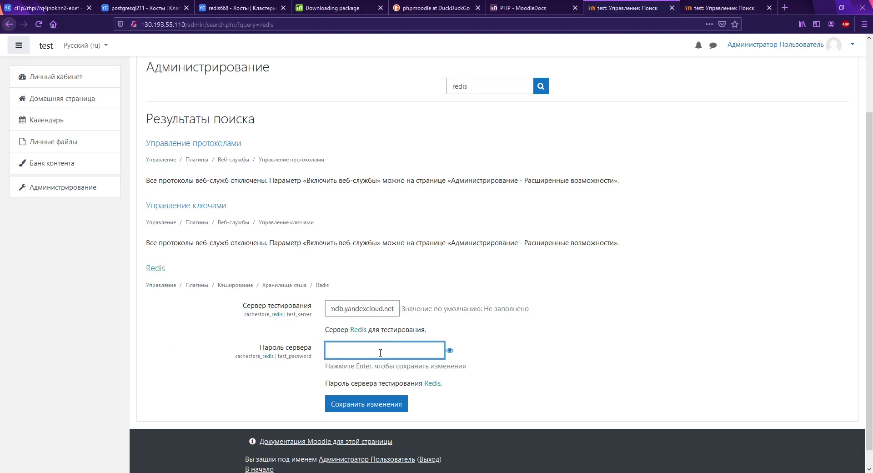
pyautogui.write('***')
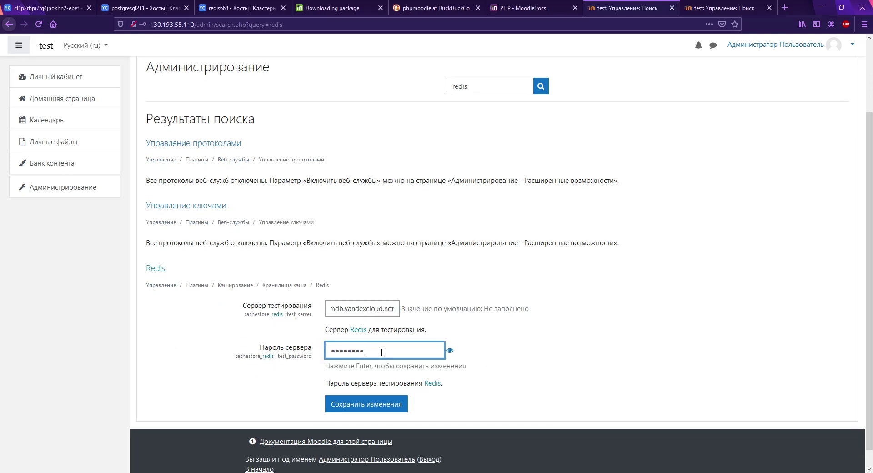
pyautogui.click(383, 405)
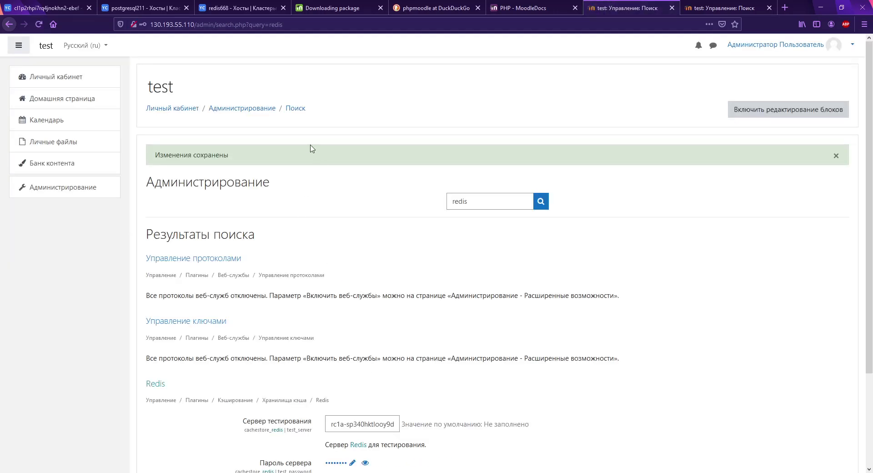
# Step: Open Caching > Test performance and rerun it with 5000 requests, checking the Redis timings
pyautogui.click(247, 107)
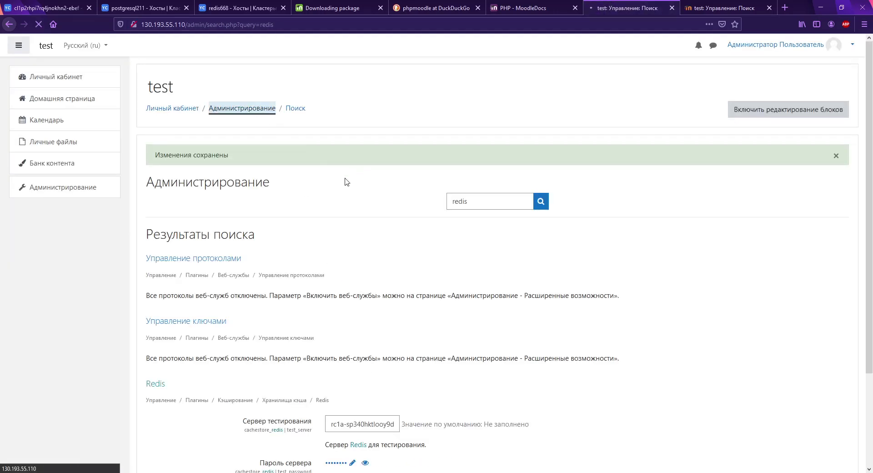
pyautogui.click(377, 205)
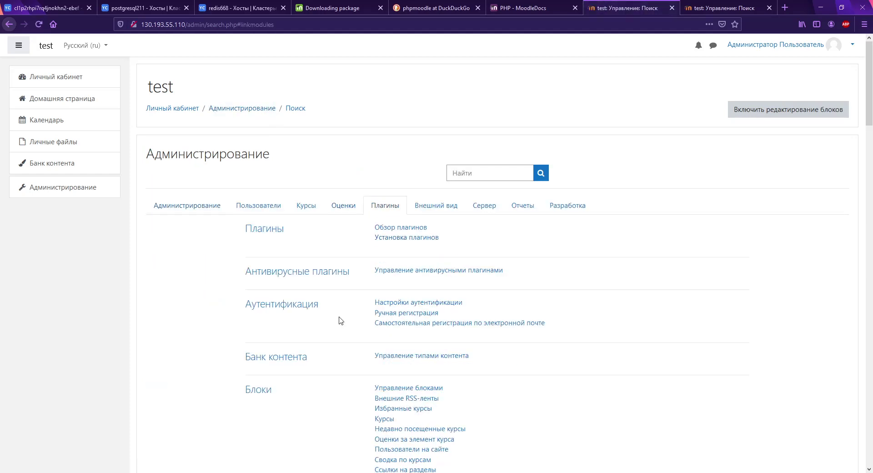
pyautogui.scroll(-15, 345, 318)
pyautogui.scroll(-8, 350, 317)
pyautogui.scroll(3, 399, 210)
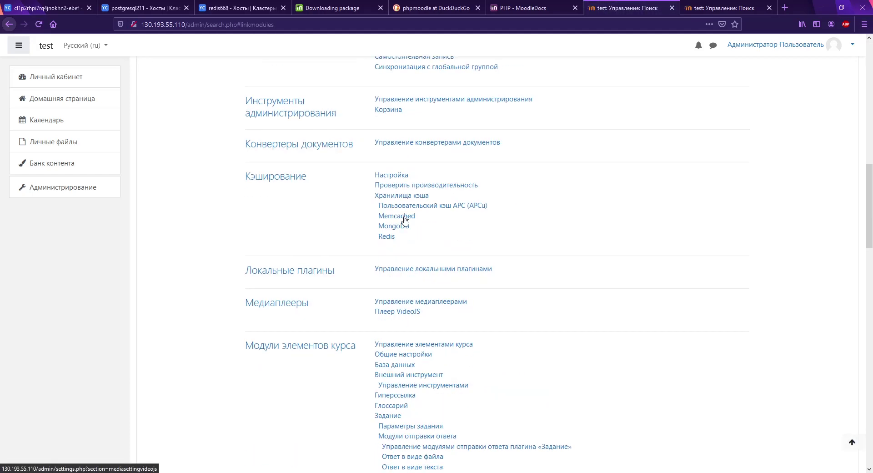
pyautogui.click(416, 186)
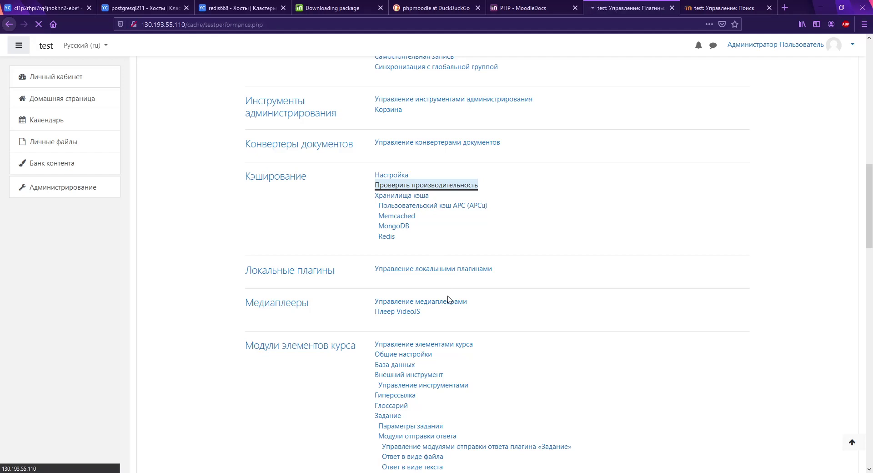
pyautogui.moveTo(401, 328); pyautogui.dragTo(588, 340)
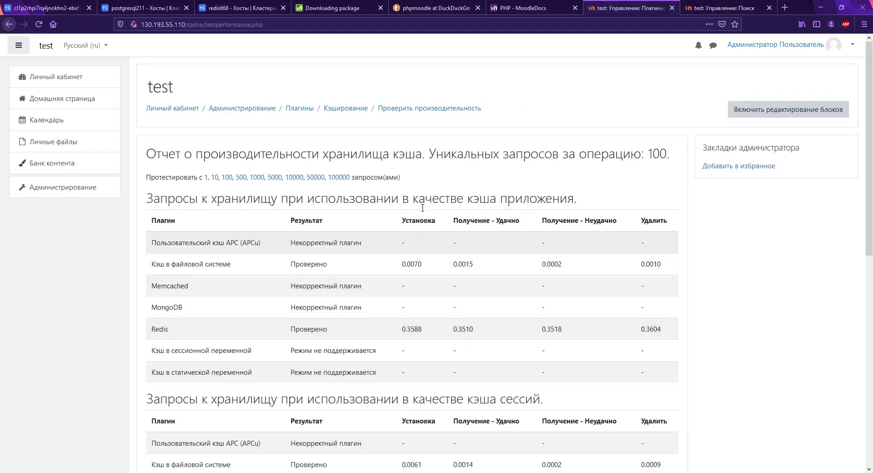
pyautogui.click(275, 177)
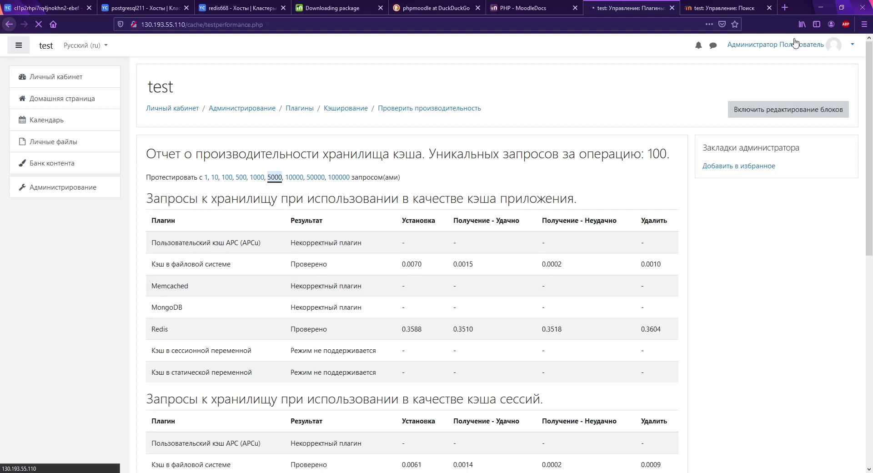
pyautogui.click(709, 7)
# Step: Search admin for redis and save the Redis test server host and password on this server
pyautogui.click(462, 177)
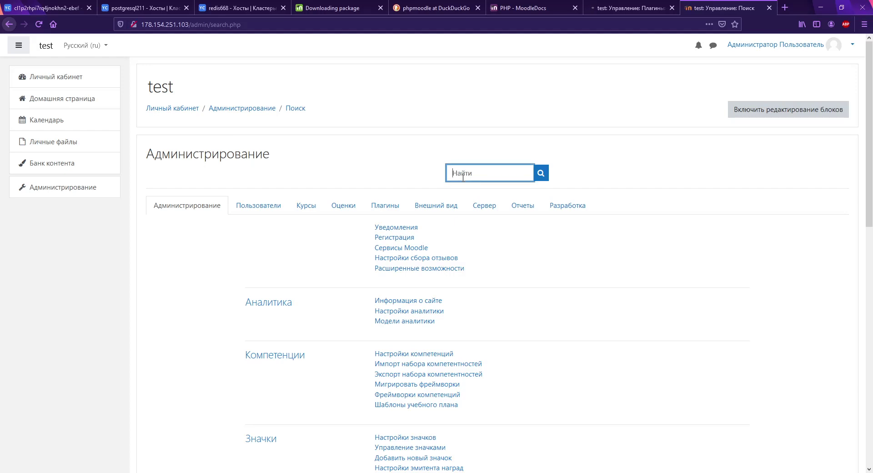
pyautogui.press('Return')
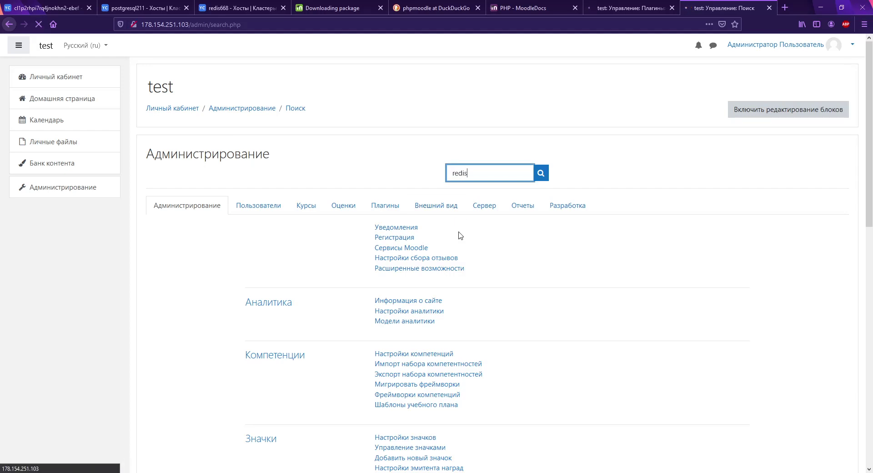
pyautogui.scroll(-3, 453, 275)
pyautogui.click(356, 311)
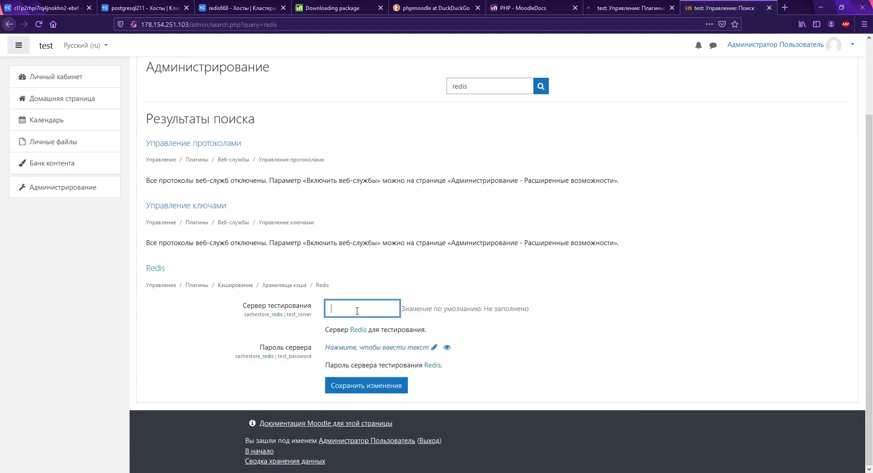
pyautogui.hotkey('ctrl', 'v')
pyautogui.click(355, 347)
pyautogui.write('••')
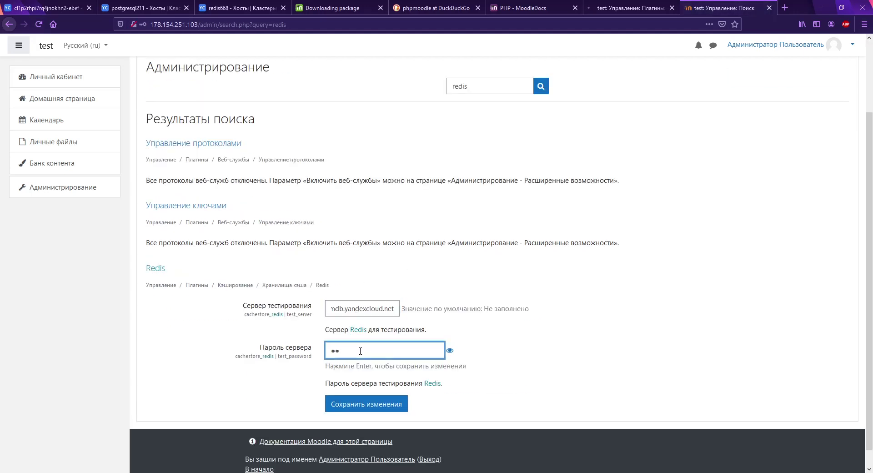
pyautogui.write('•••••••')
pyautogui.click(390, 403)
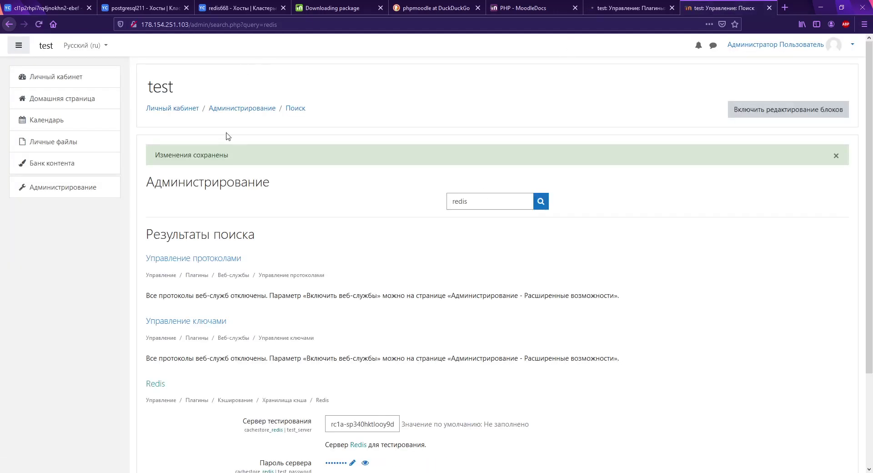
# Step: Navigate from the Redis store settings up to the Caching > Configuration page
pyautogui.click(478, 203)
pyautogui.doubleClick(477, 203)
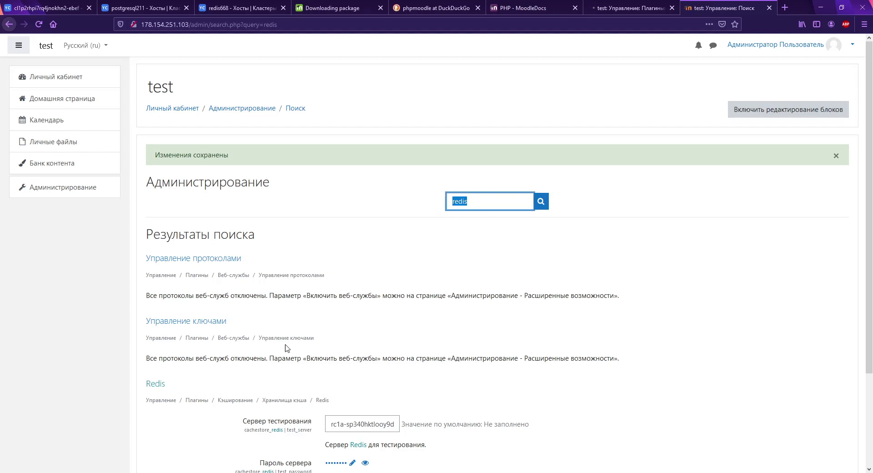
pyautogui.click(154, 384)
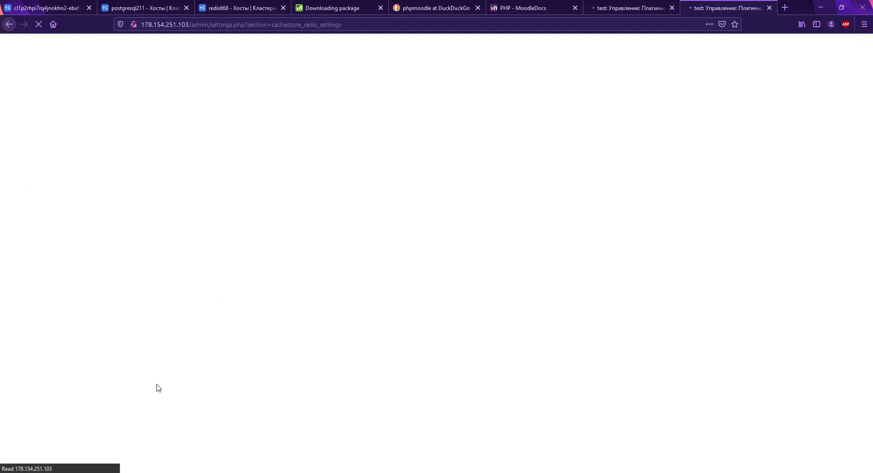
pyautogui.click(404, 109)
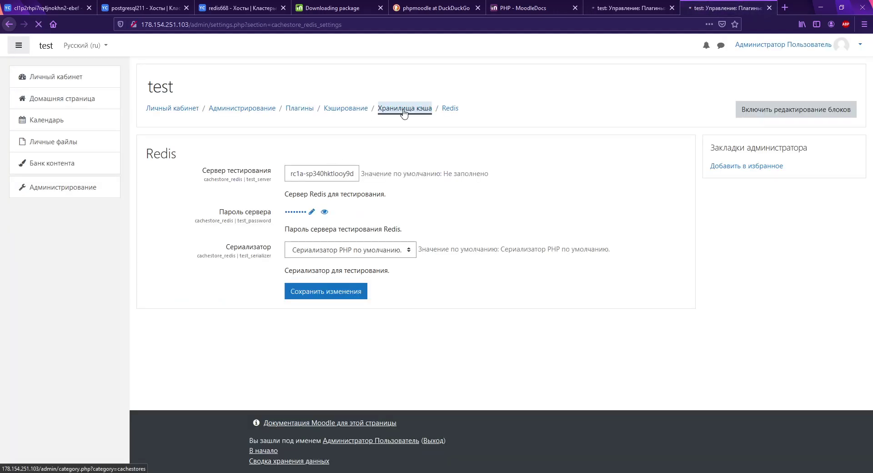
pyautogui.click(347, 109)
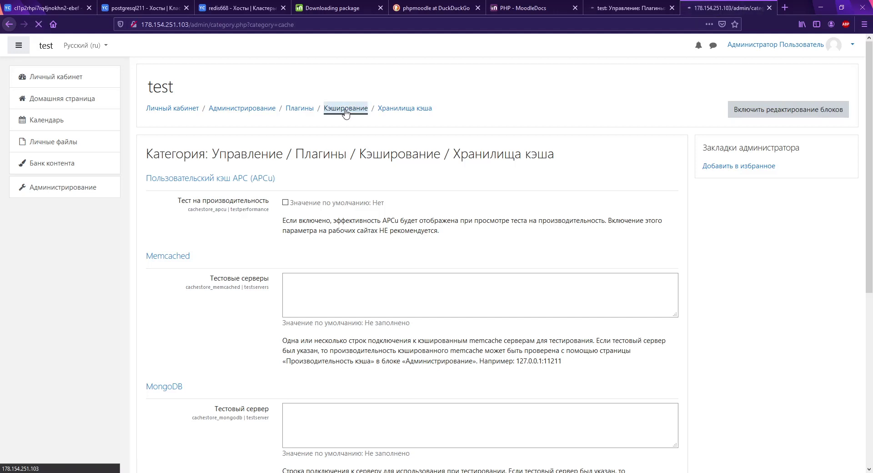
pyautogui.click(177, 179)
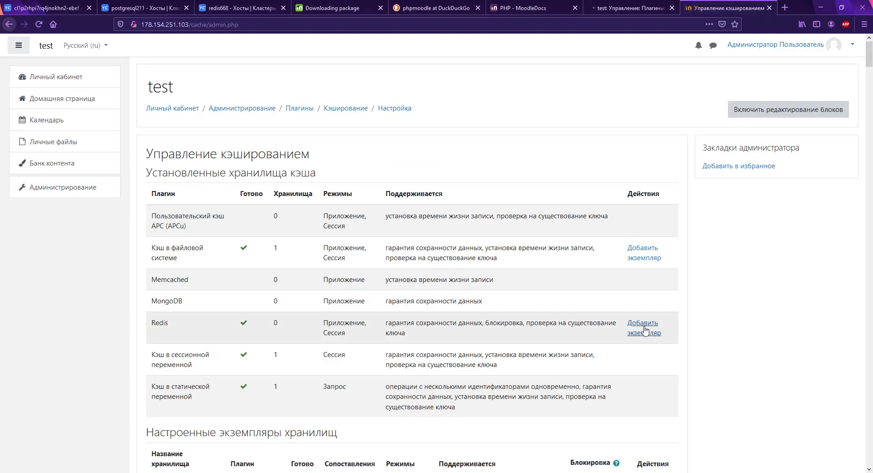
# Step: Add a Redis cache store named redis with the pasted host and its password
pyautogui.click(644, 331)
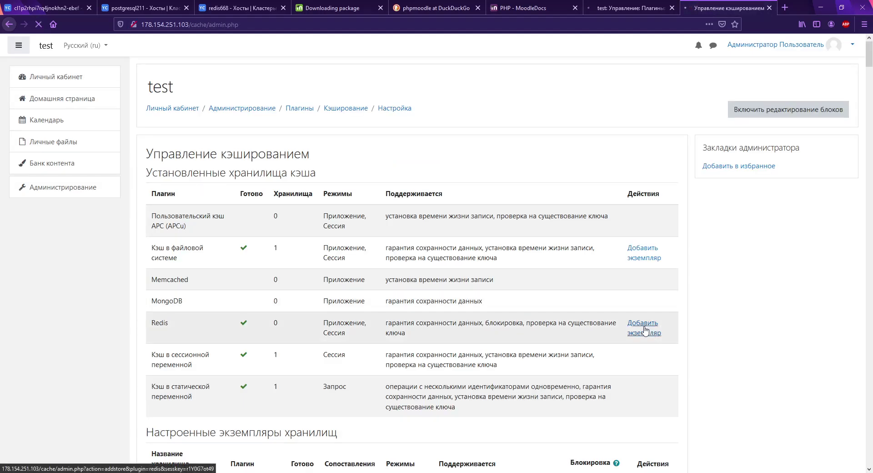
pyautogui.write('redis')
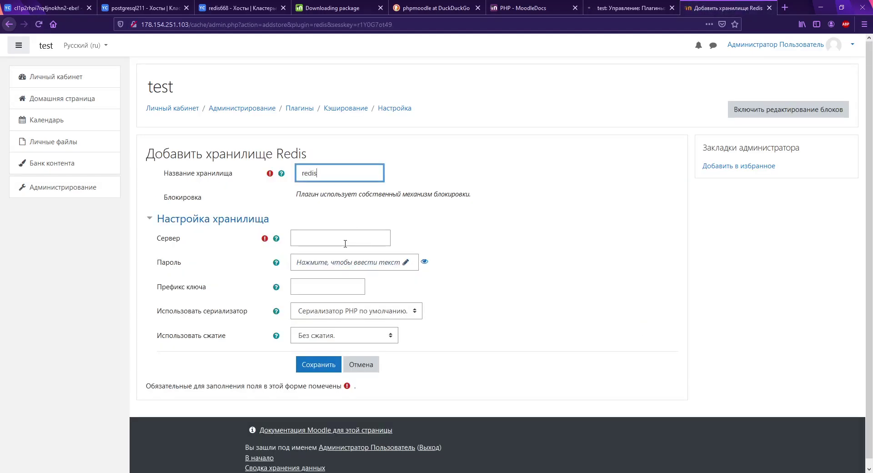
pyautogui.click(345, 241)
pyautogui.hotkey('ctrl', 'v')
pyautogui.click(344, 263)
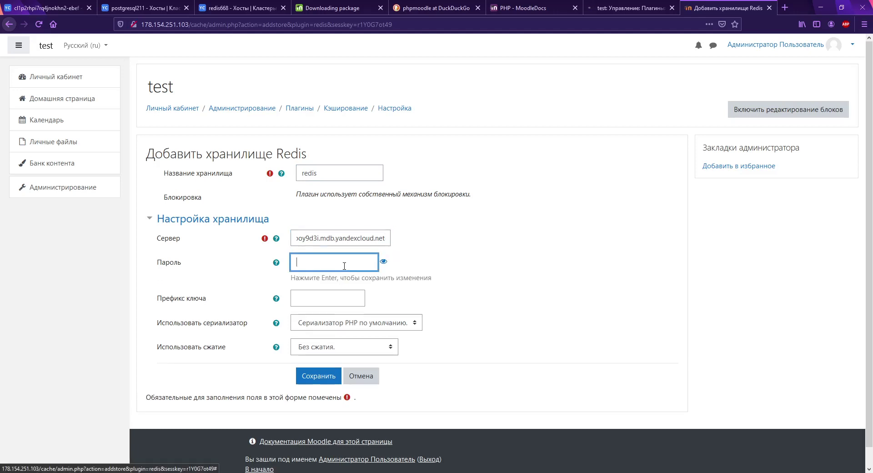
pyautogui.write('123')
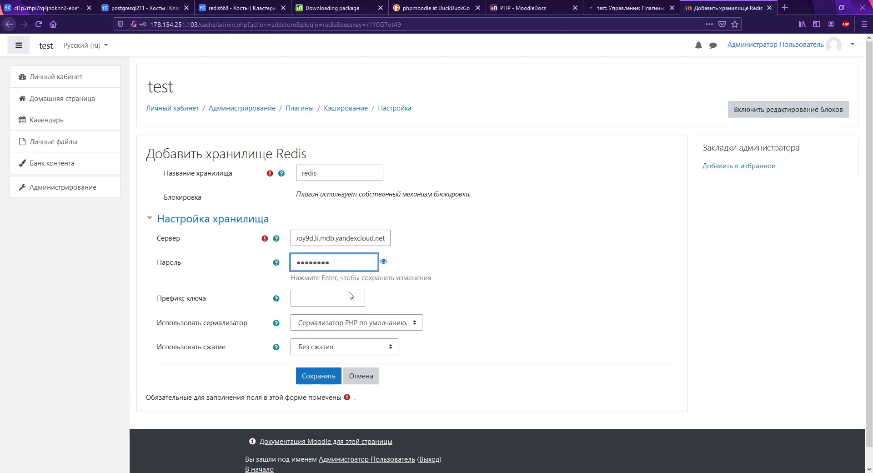
pyautogui.click(330, 379)
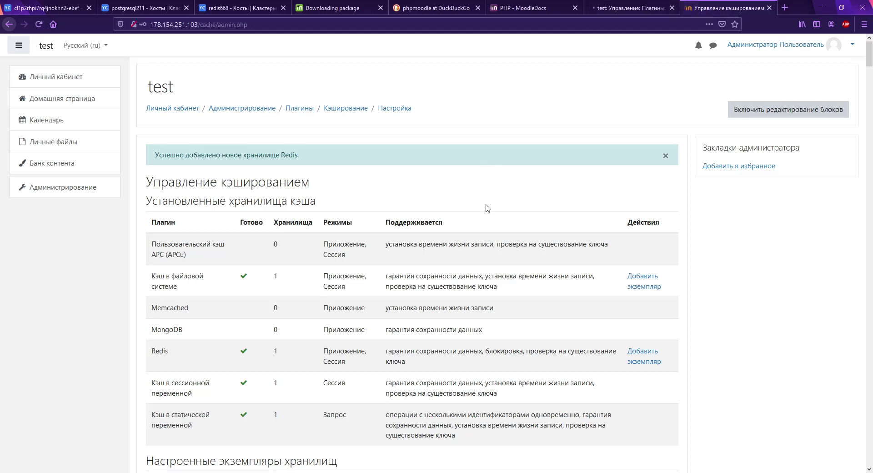
# Step: Go back to Caching and run the cache performance test
pyautogui.scroll(-5, 487, 207)
pyautogui.scroll(5, 328, 132)
pyautogui.click(346, 108)
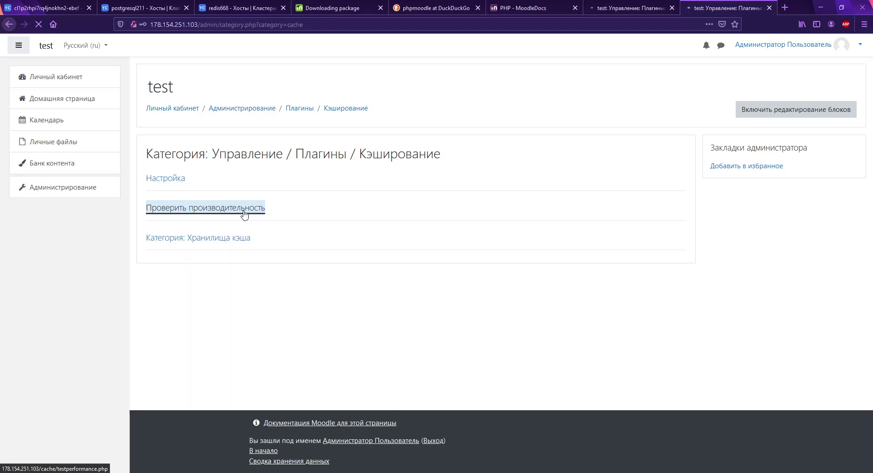
pyautogui.click(244, 214)
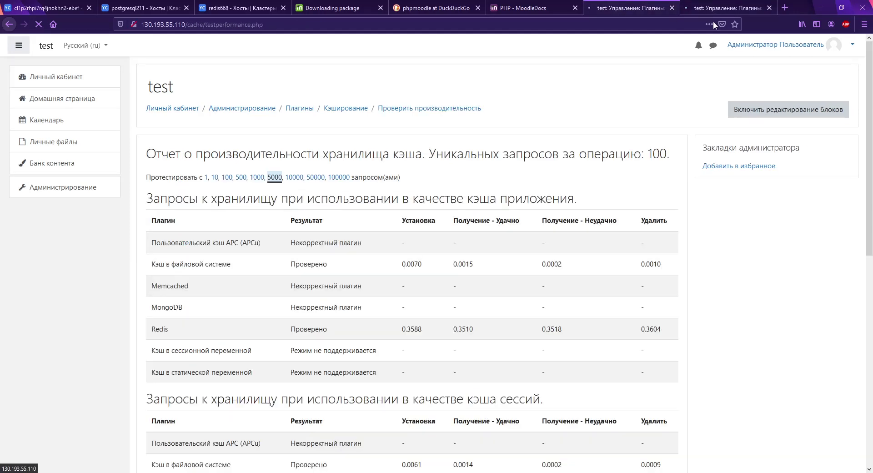
# Step: On the other server, rerun the test with 10 requests and highlight the Redis and file cache timings
pyautogui.click(725, 6)
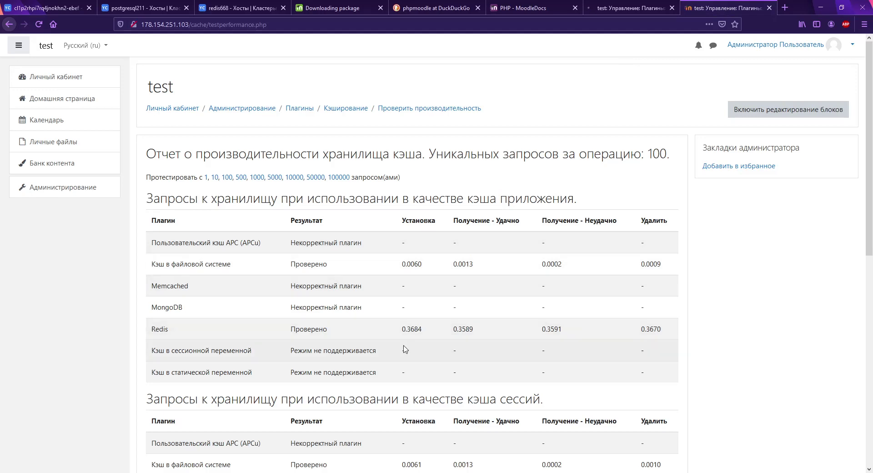
pyautogui.click(215, 177)
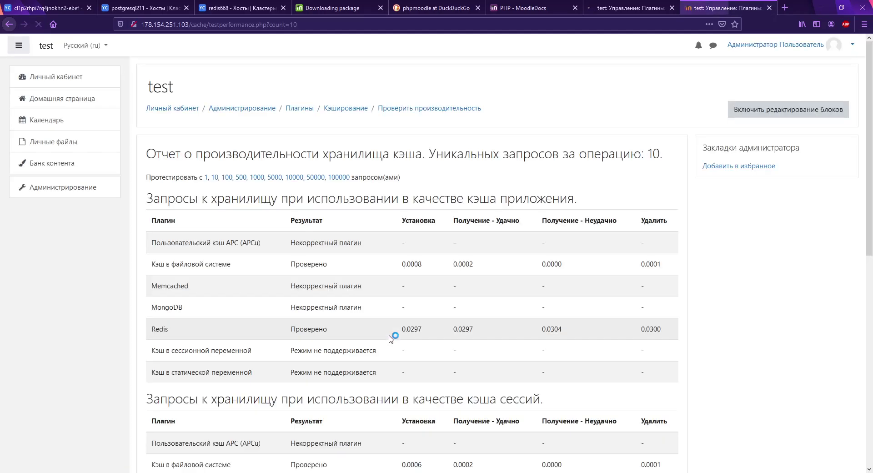
pyautogui.moveTo(401, 329); pyautogui.dragTo(695, 328)
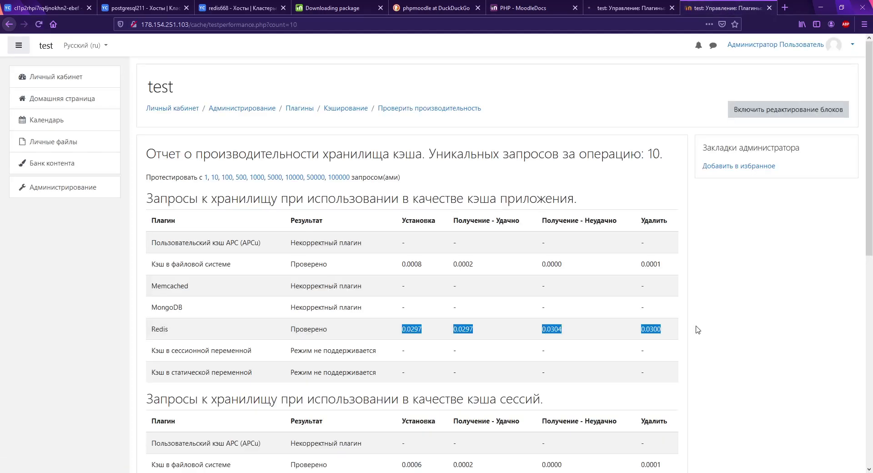
pyautogui.moveTo(407, 264); pyautogui.dragTo(573, 274)
pyautogui.scroll(-8, 574, 274)
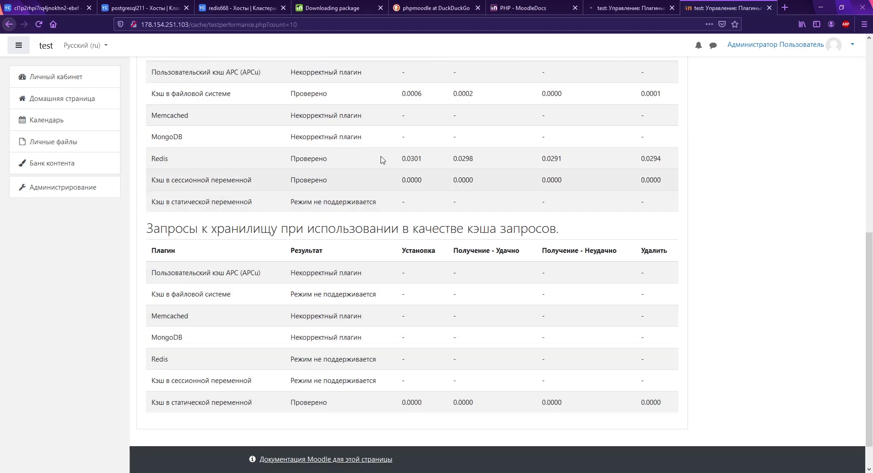
pyautogui.moveTo(400, 160); pyautogui.dragTo(566, 162)
pyautogui.scroll(8, 509, 332)
# Step: Rerun the second server's test with 10 requests and compare both servers' Redis results
pyautogui.click(632, 8)
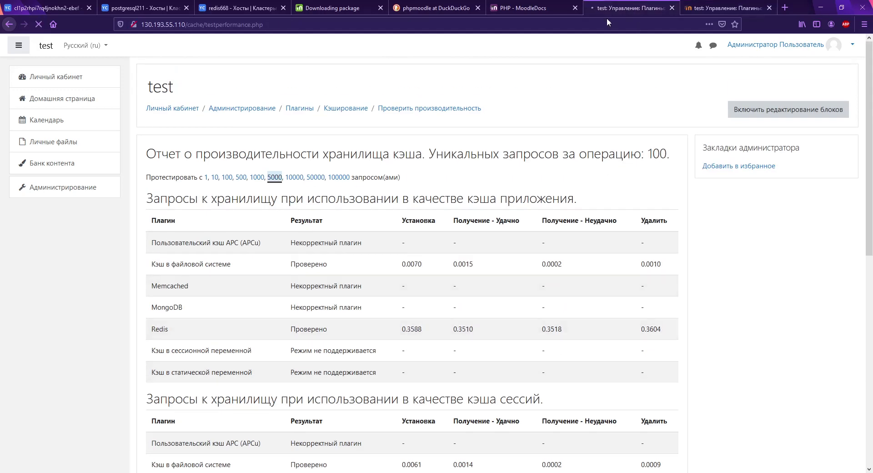
pyautogui.click(214, 178)
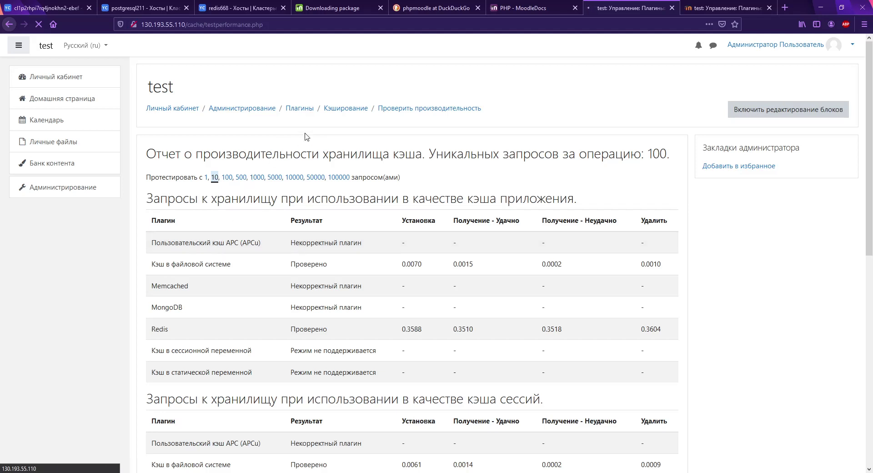
pyautogui.click(366, 111)
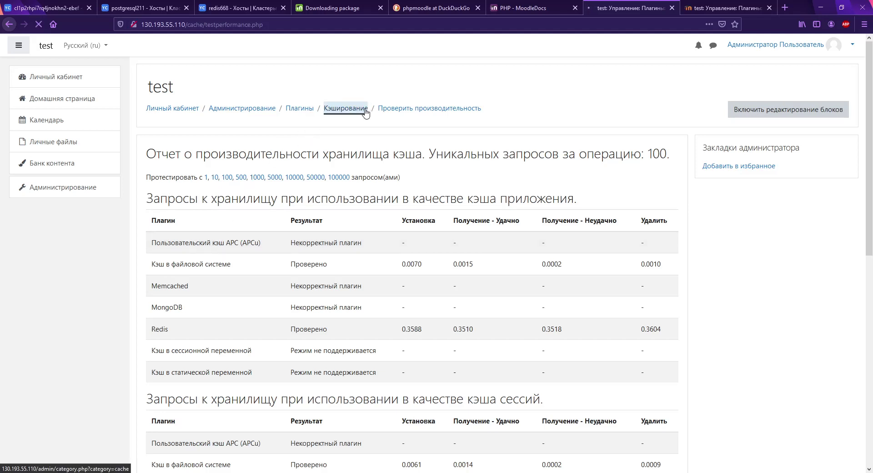
pyautogui.click(713, 8)
pyautogui.click(716, 9)
pyautogui.click(631, 8)
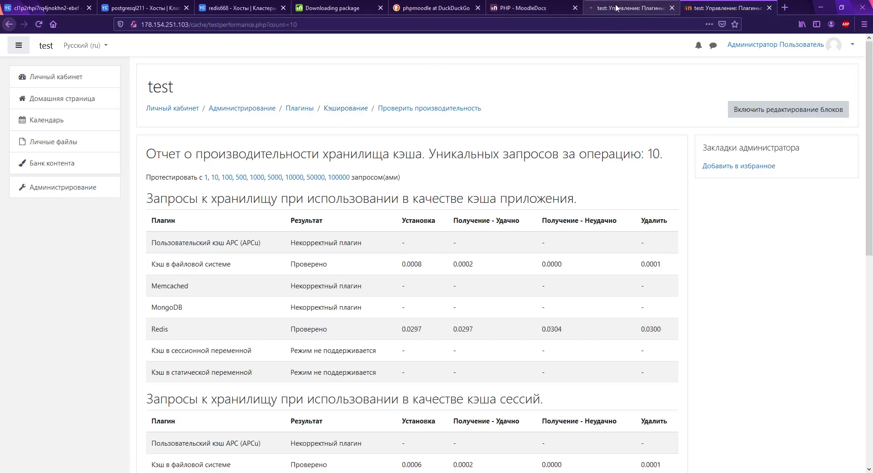
pyautogui.click(699, 9)
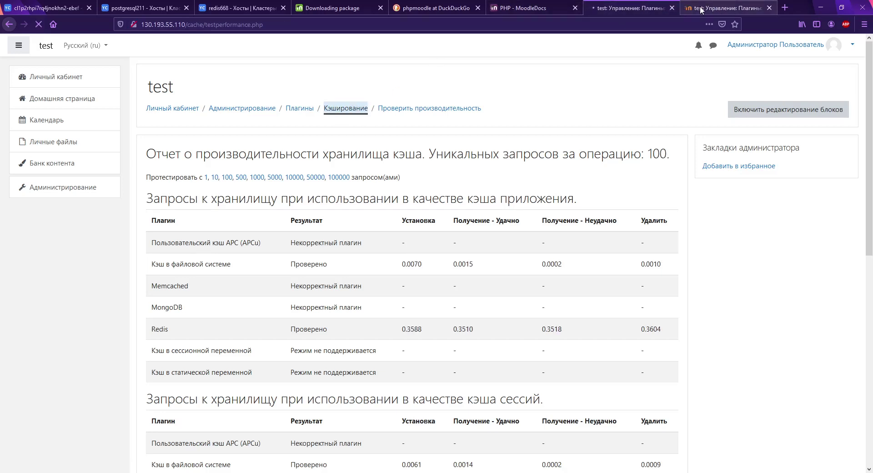
pyautogui.click(700, 9)
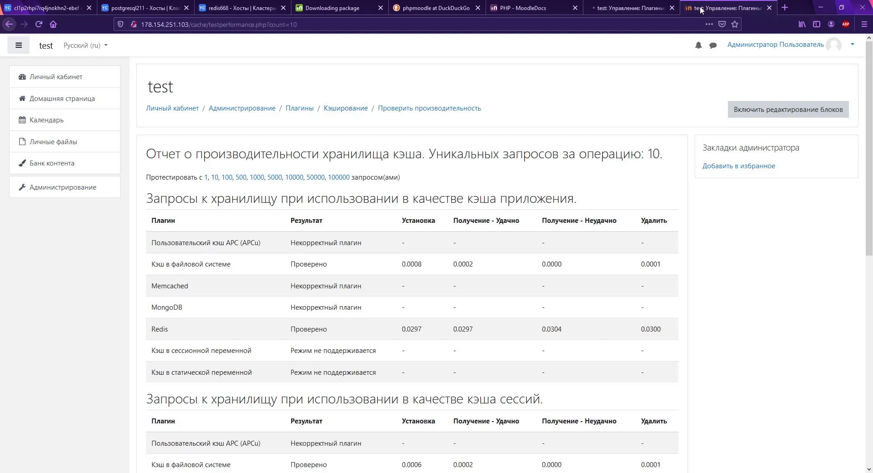
pyautogui.click(640, 7)
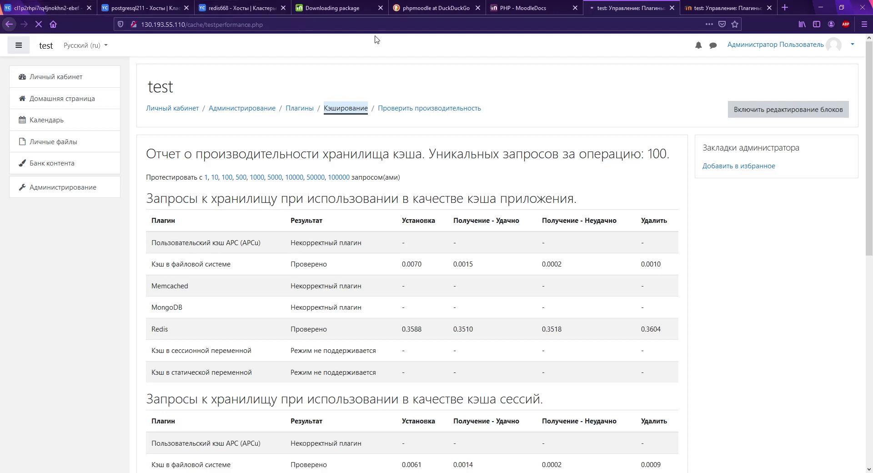
pyautogui.click(45, 7)
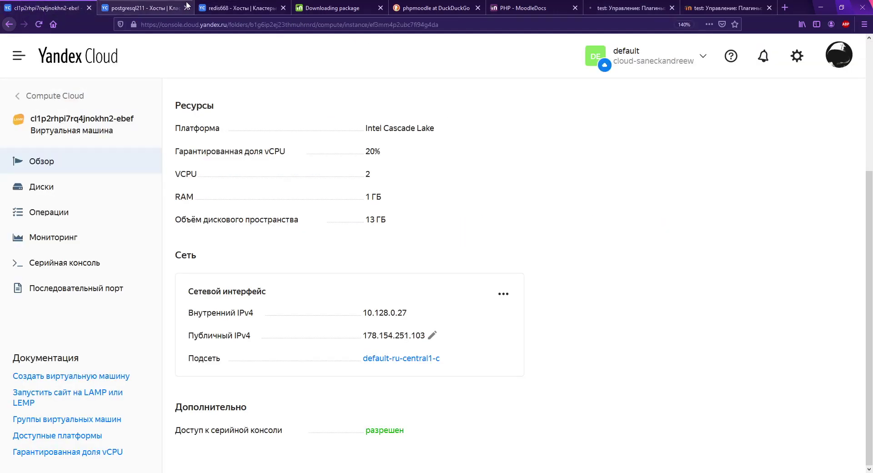
# Step: Open the public IP address list in Virtual Private Cloud from the folder dashboard
pyautogui.click(64, 97)
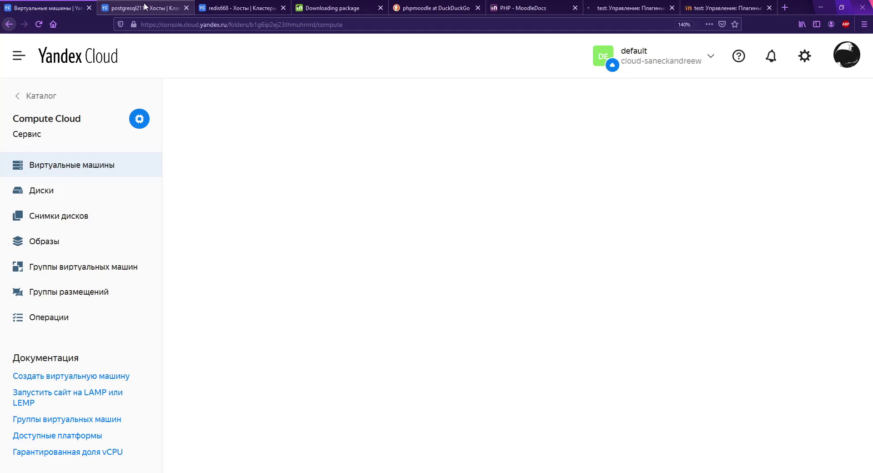
pyautogui.click(68, 92)
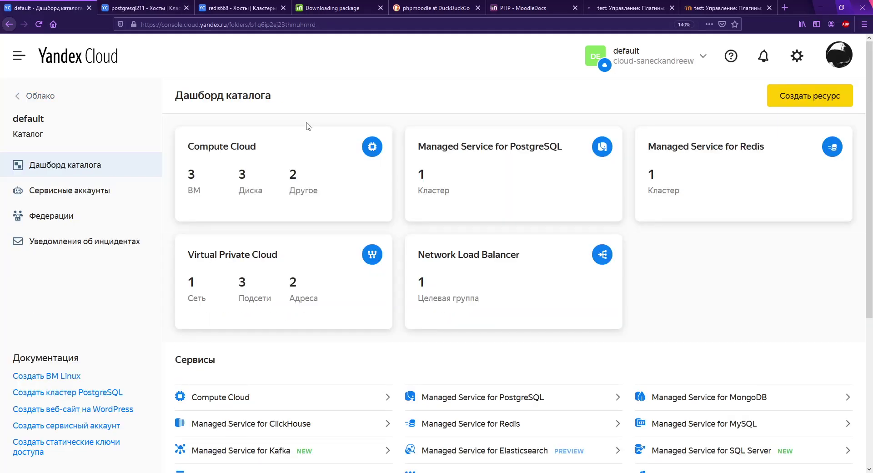
pyautogui.click(289, 251)
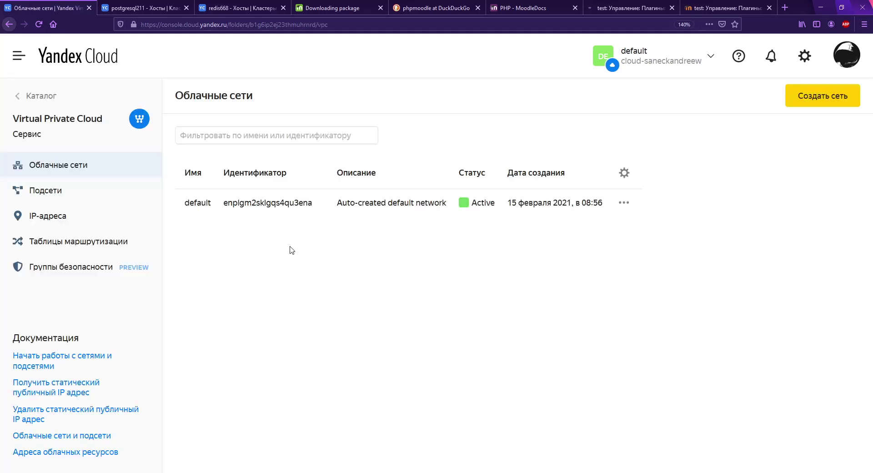
pyautogui.click(50, 217)
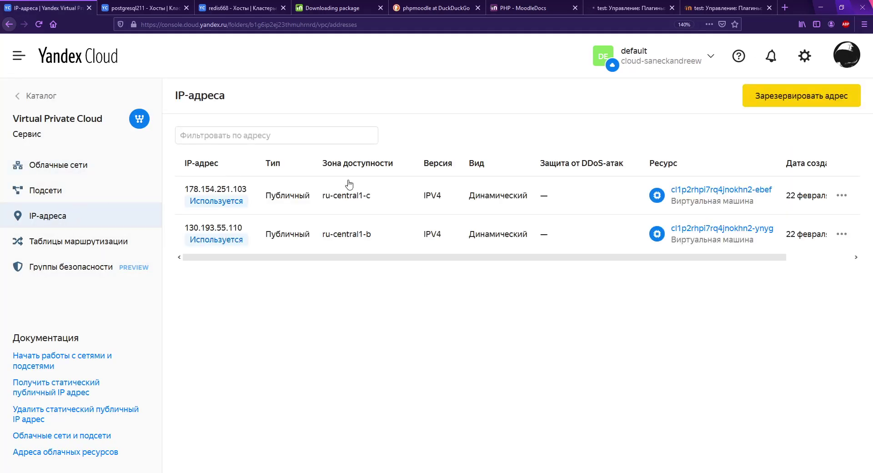
# Step: Make public IPs 178.154.251.103 and 130.193.55.110 static and return to the folder dashboard
pyautogui.click(842, 195)
pyautogui.click(803, 218)
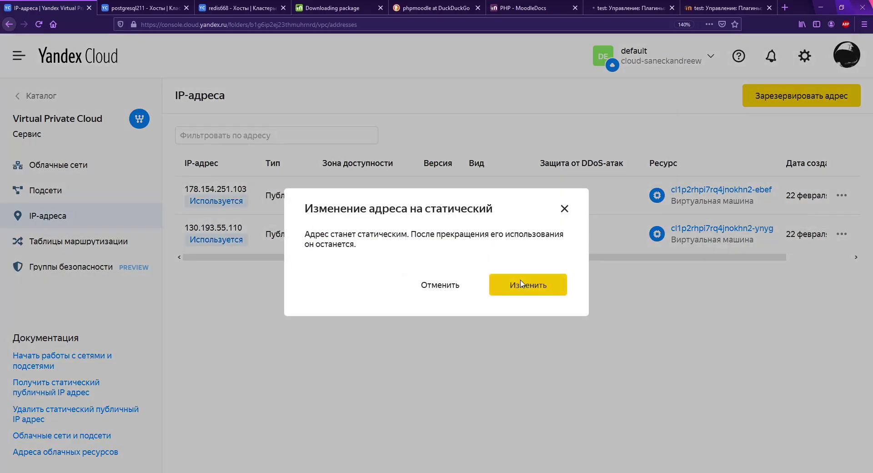
pyautogui.click(523, 283)
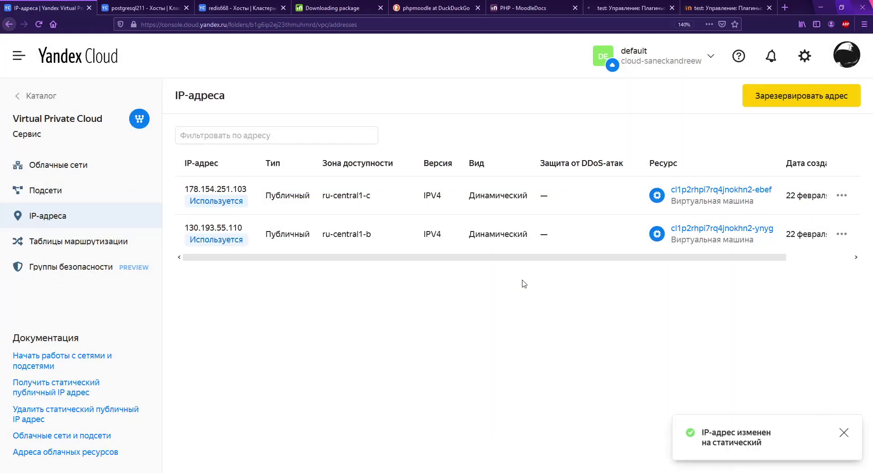
pyautogui.click(842, 234)
pyautogui.click(802, 257)
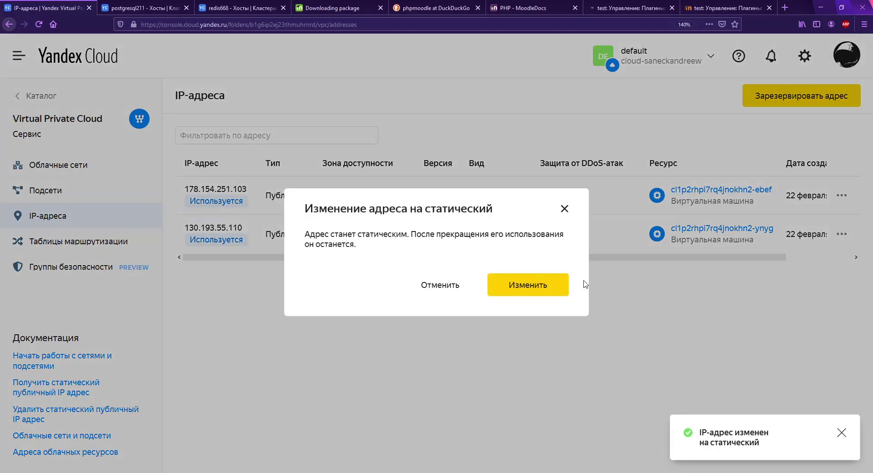
pyautogui.click(553, 286)
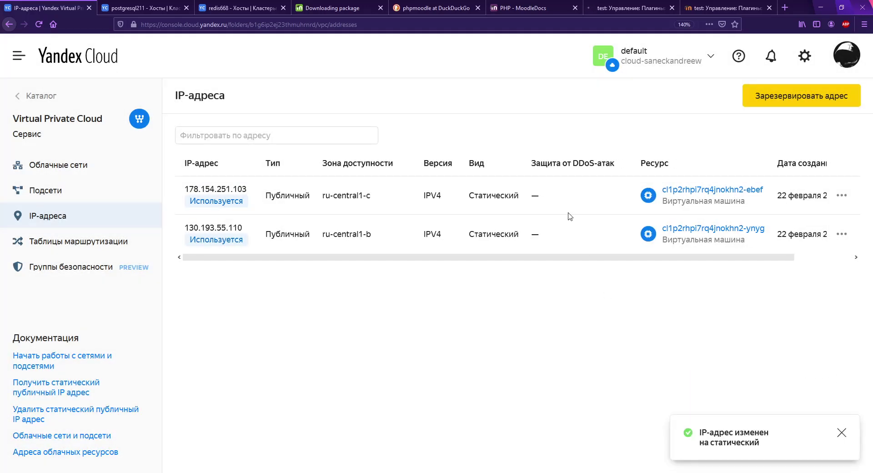
pyautogui.click(57, 96)
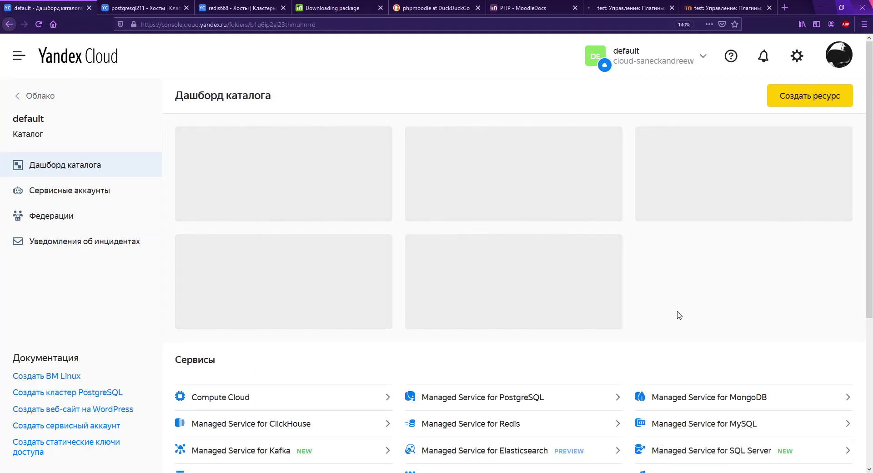
# Step: Start balancer nlb-3851a-57a with listener listener-124a1-028 forwarding port 80 to target port 80
pyautogui.scroll(-5, 677, 308)
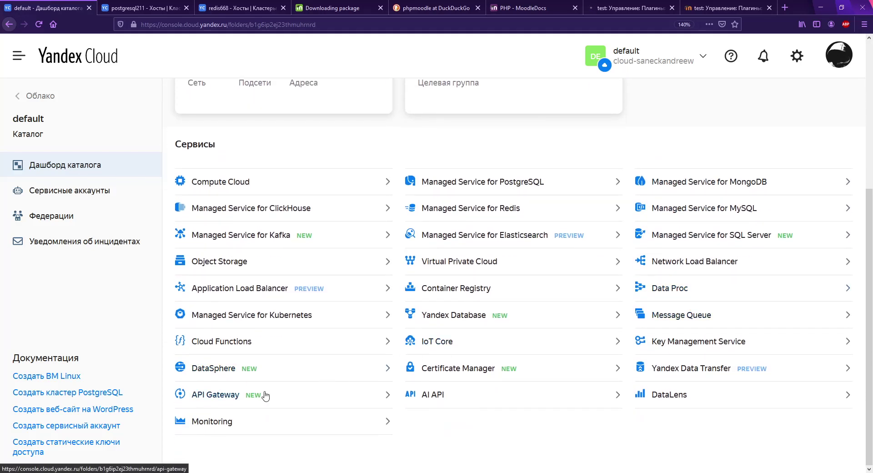
pyautogui.click(700, 261)
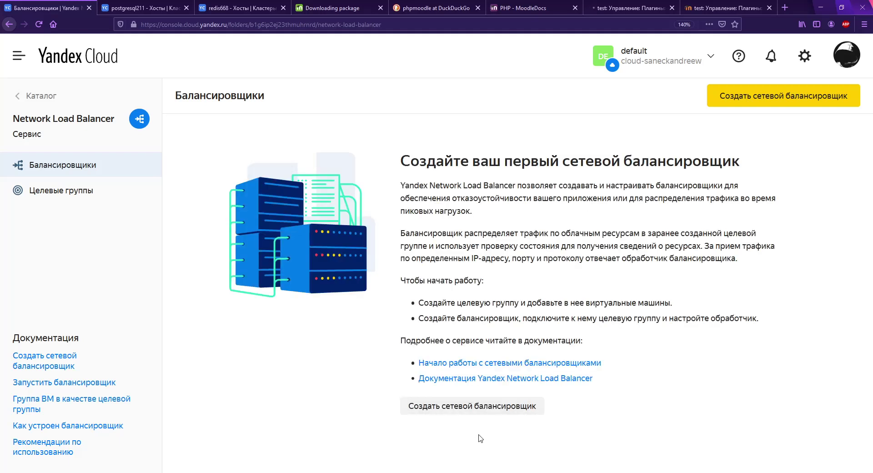
pyautogui.click(485, 410)
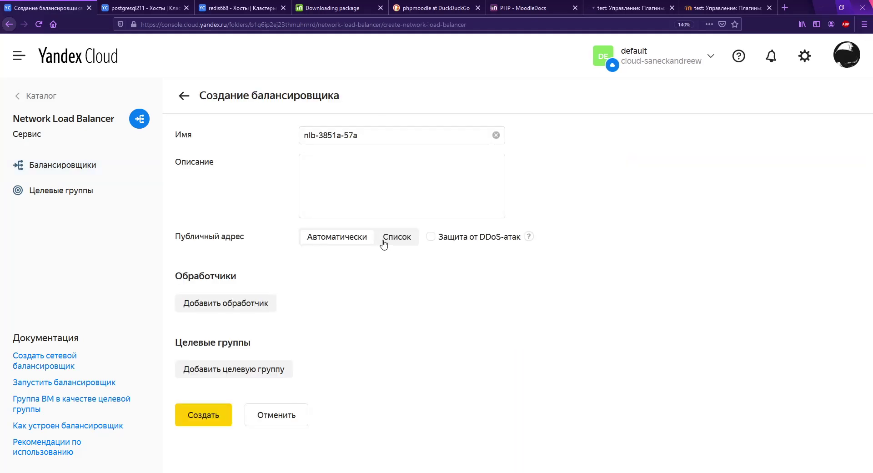
pyautogui.click(250, 302)
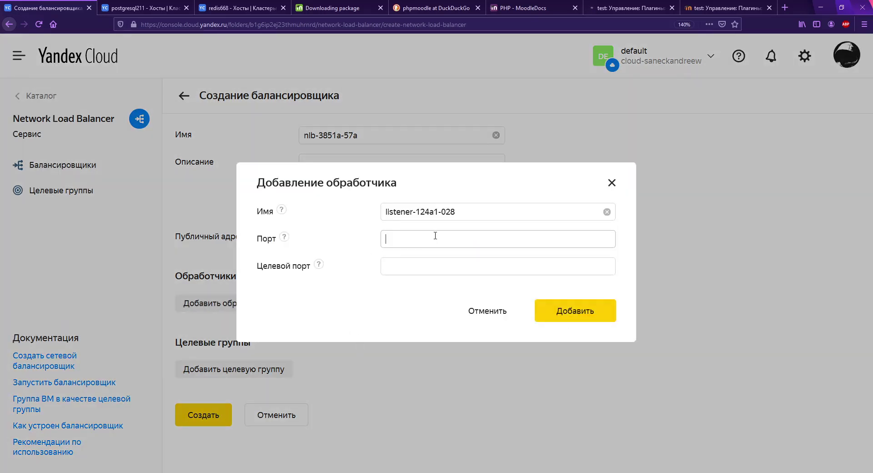
pyautogui.write('80')
pyautogui.press('Tab')
pyautogui.write('80')
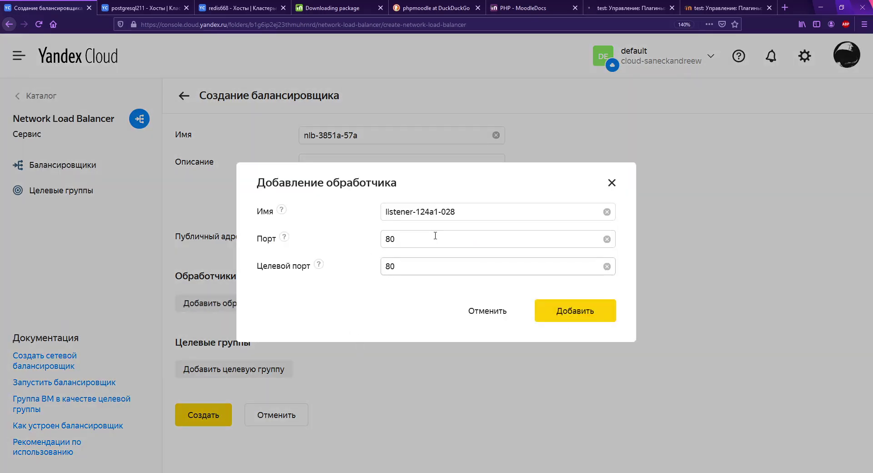
pyautogui.click(566, 314)
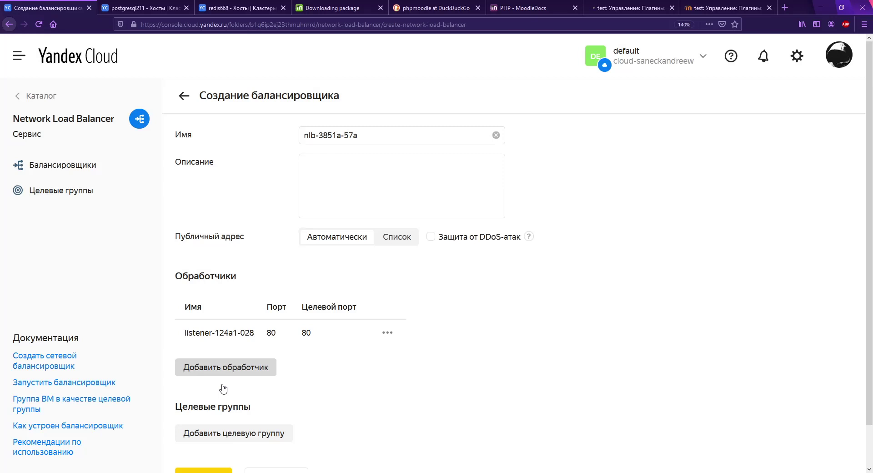
# Step: Attach testgroup with health check timeout 30, interval 31, unhealthy threshold 10, and create the balancer
pyautogui.click(255, 432)
pyautogui.scroll(-5, 367, 381)
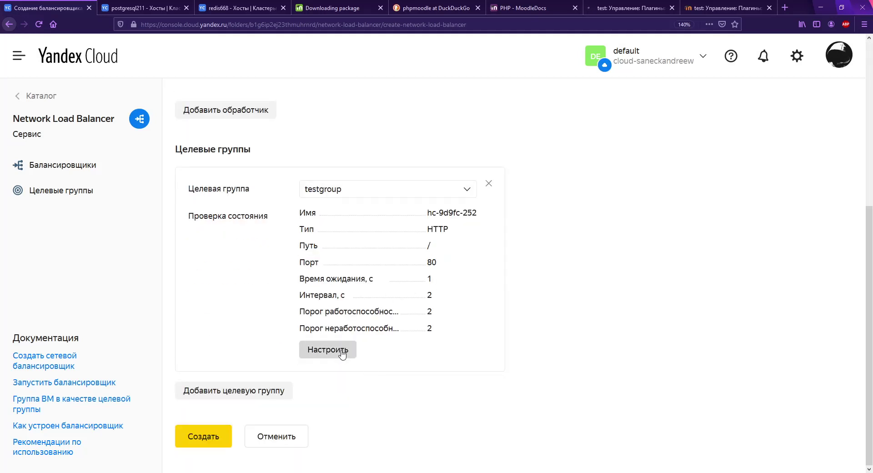
pyautogui.click(341, 353)
pyautogui.click(423, 244)
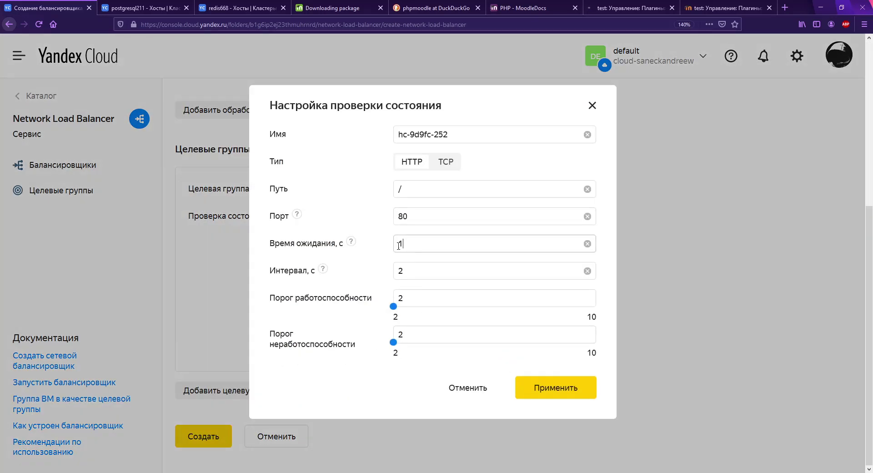
pyautogui.moveTo(390, 248); pyautogui.dragTo(398, 250)
pyautogui.write('31')
pyautogui.doubleClick(421, 272)
pyautogui.write('31')
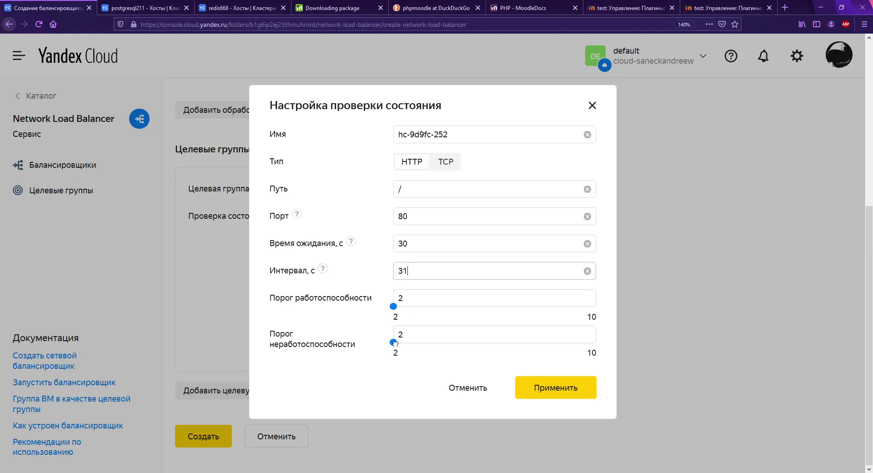
pyautogui.moveTo(393, 342); pyautogui.dragTo(617, 333)
pyautogui.click(560, 390)
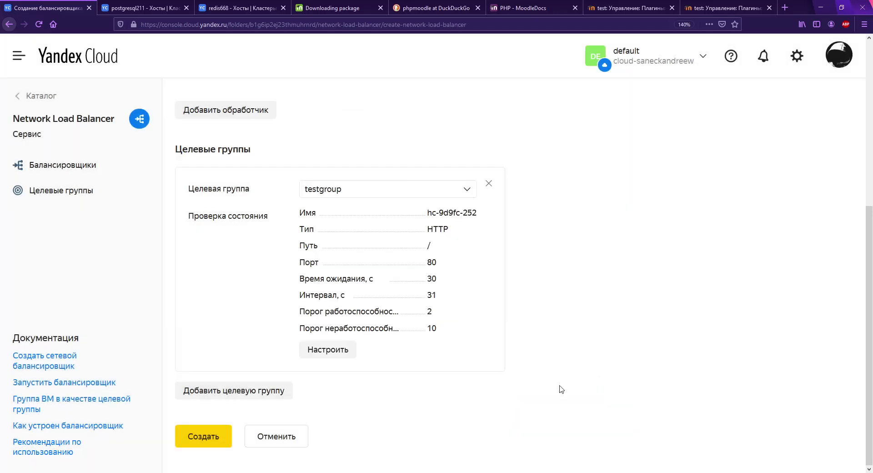
pyautogui.click(209, 437)
pyautogui.click(619, 8)
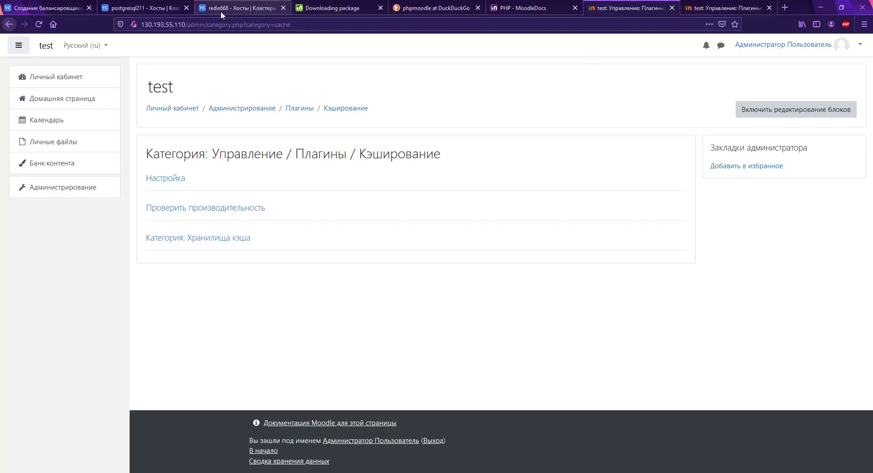
# Step: Reopen nlb-3851a-57a's overview until it is Active and copy listener address 84.201.148.182
pyautogui.click(45, 9)
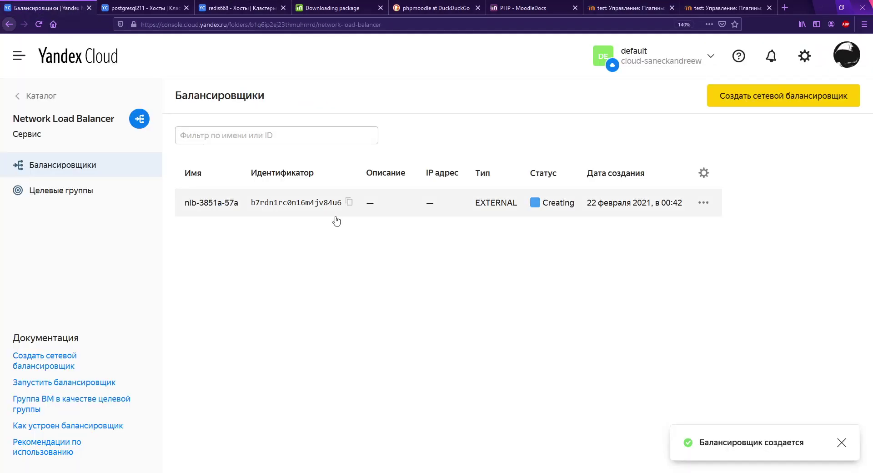
pyautogui.click(471, 212)
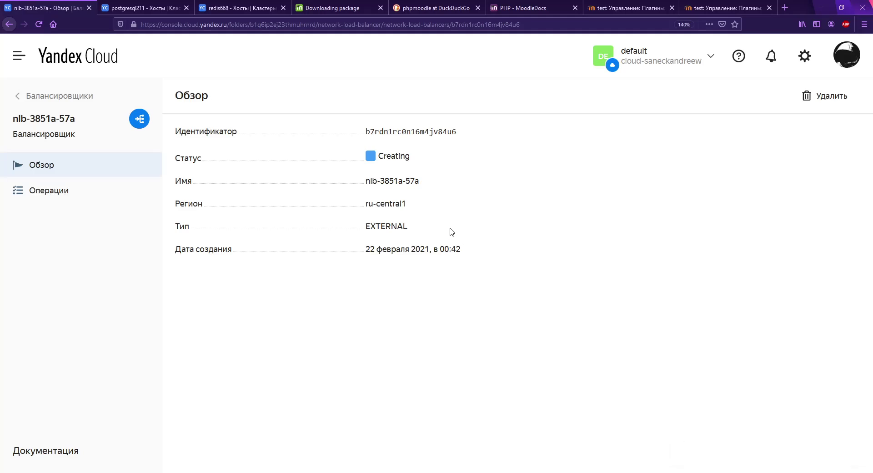
pyautogui.click(44, 94)
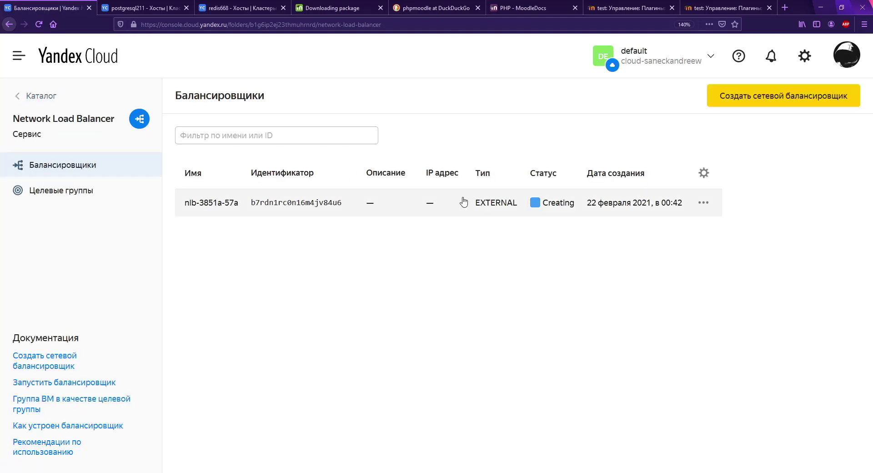
pyautogui.click(463, 202)
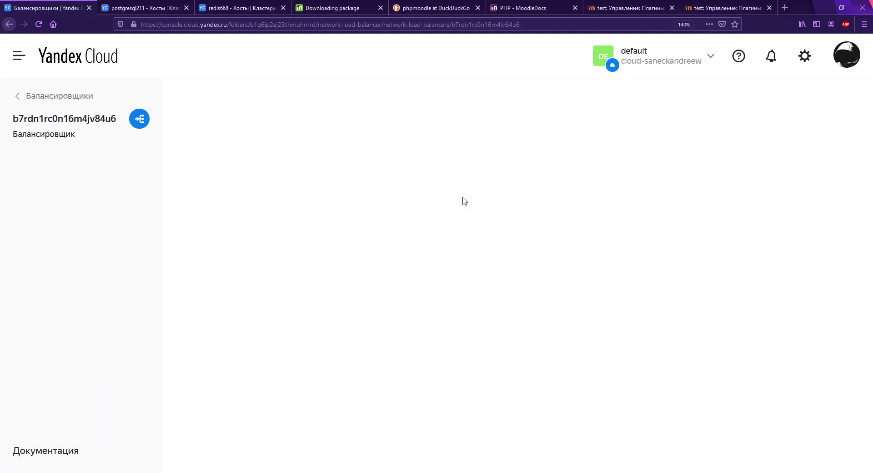
pyautogui.click(40, 93)
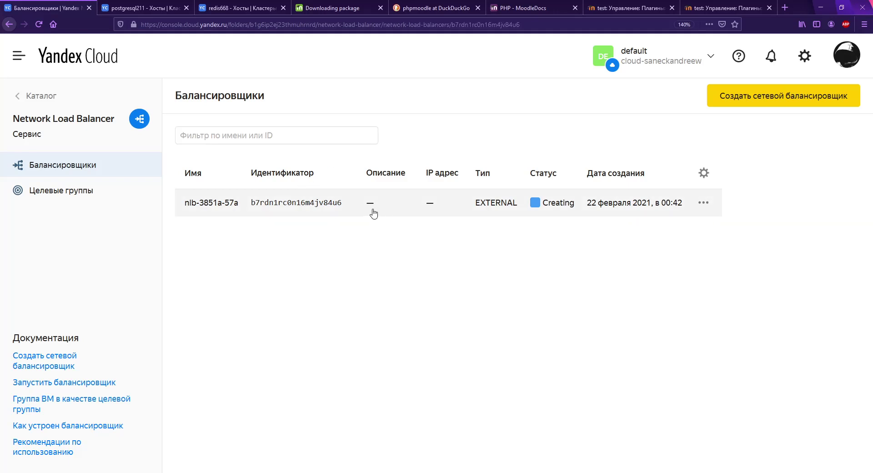
pyautogui.click(373, 213)
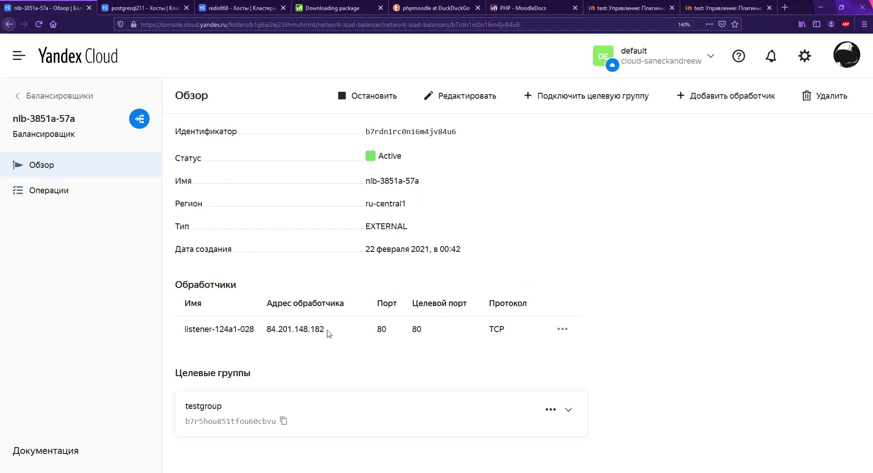
pyautogui.moveTo(329, 334); pyautogui.dragTo(262, 336)
pyautogui.hotkey('ctrl', 'c')
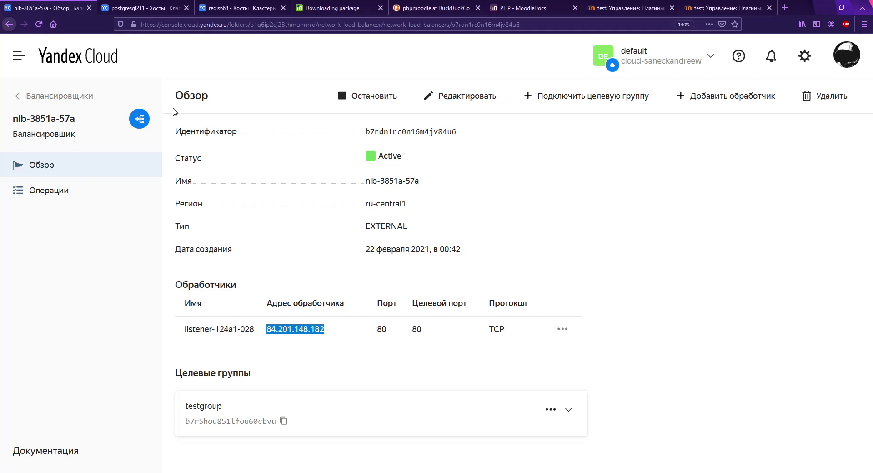
pyautogui.click(59, 96)
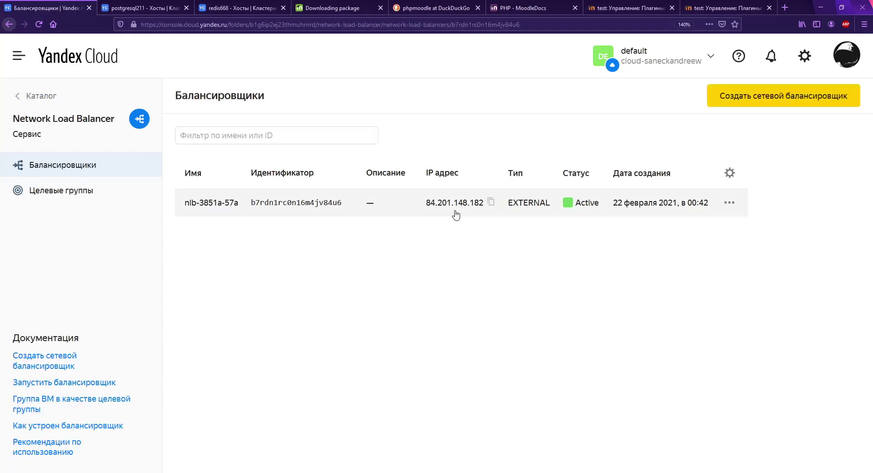
# Step: Inspect the nlb-3851a-57a testgroup's health check settings and member machines
pyautogui.click(456, 215)
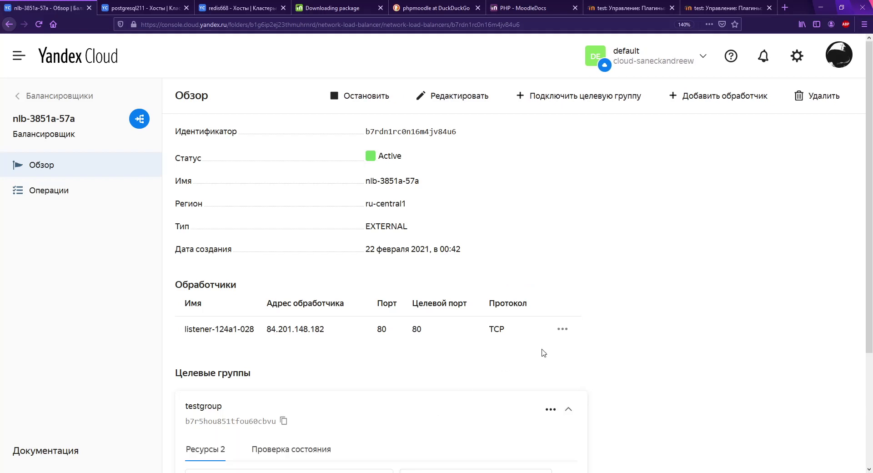
pyautogui.scroll(-3, 550, 351)
pyautogui.click(311, 303)
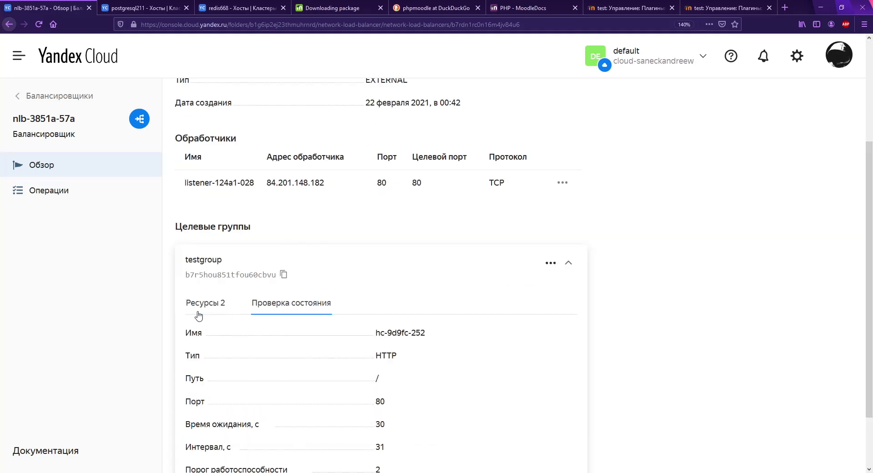
pyautogui.click(203, 303)
pyautogui.moveTo(377, 388); pyautogui.dragTo(421, 387)
pyautogui.click(443, 392)
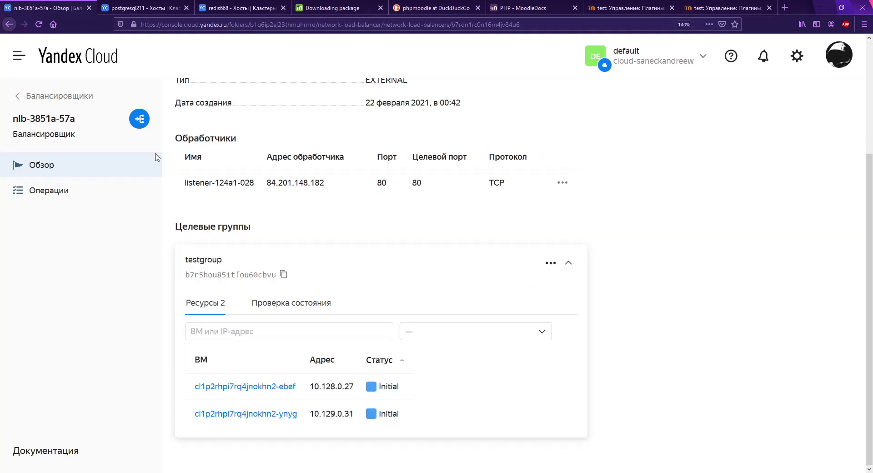
pyautogui.scroll(5, 205, 168)
pyautogui.click(51, 97)
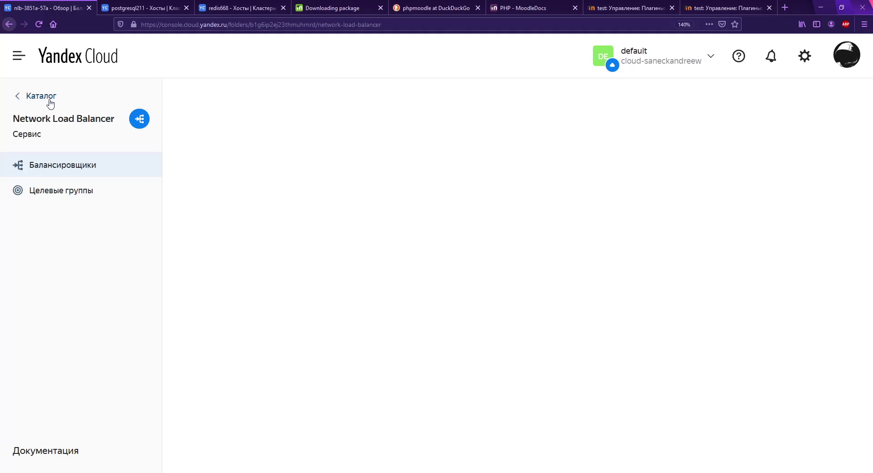
# Step: Refresh the balancer page with testgroup expanded until both VMs report Healthy
pyautogui.click(392, 206)
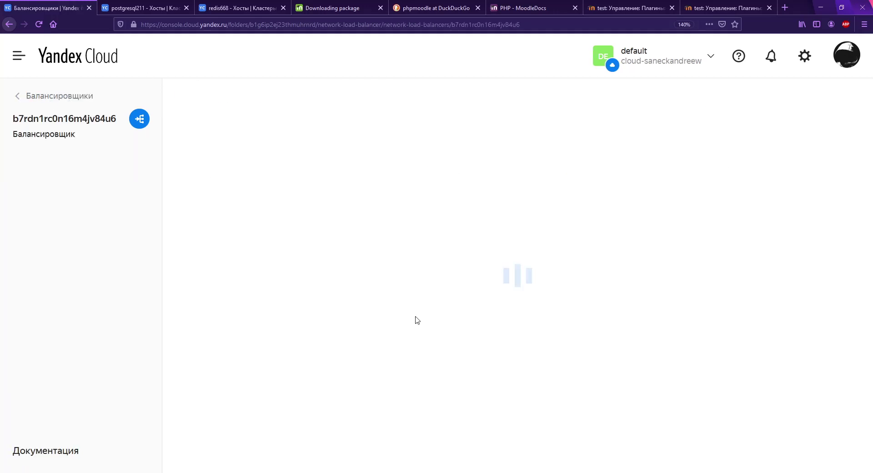
pyautogui.click(434, 421)
pyautogui.scroll(-4, 433, 411)
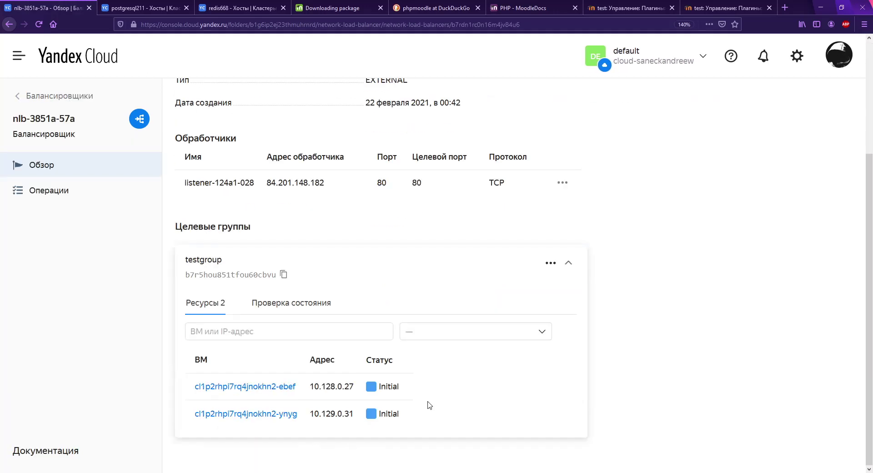
pyautogui.press('F5')
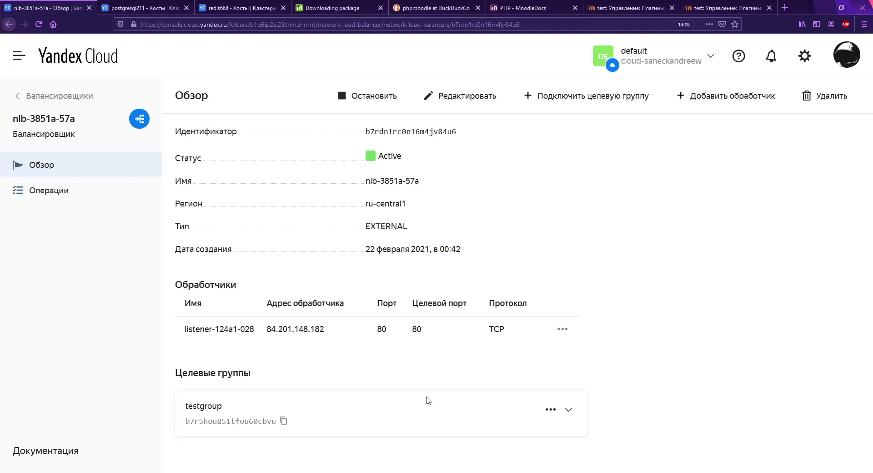
pyautogui.press('F5')
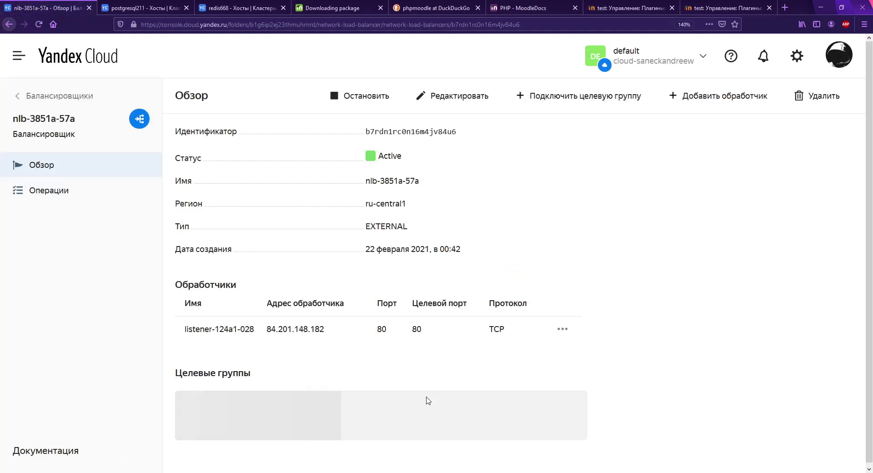
pyautogui.click(409, 417)
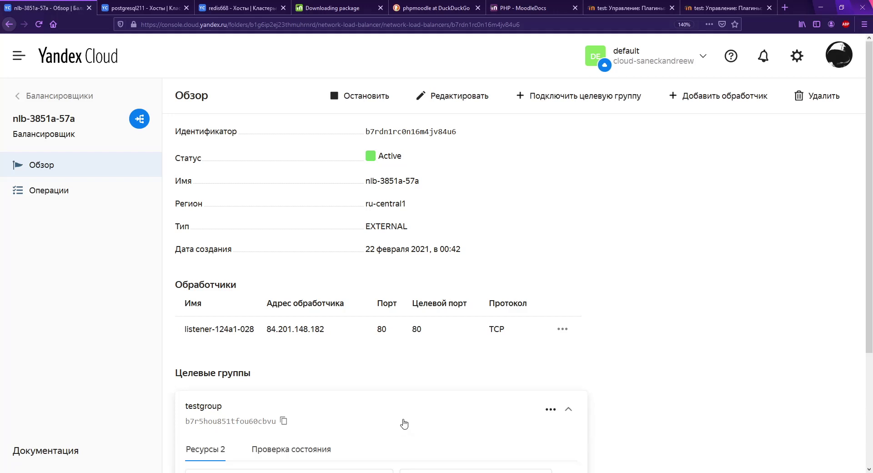
pyautogui.scroll(-3, 406, 420)
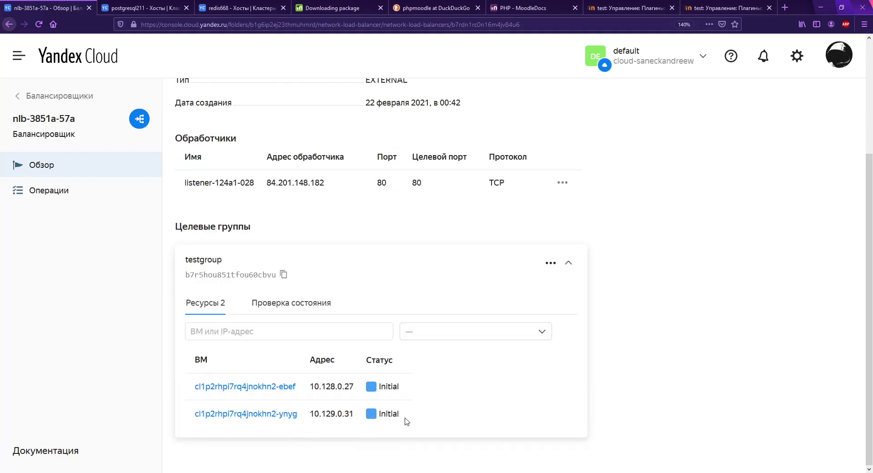
pyautogui.press('F5')
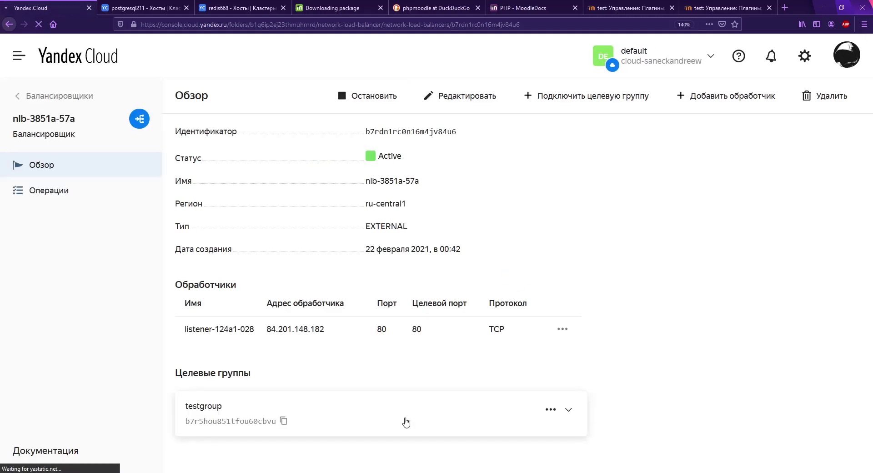
pyautogui.press('F5')
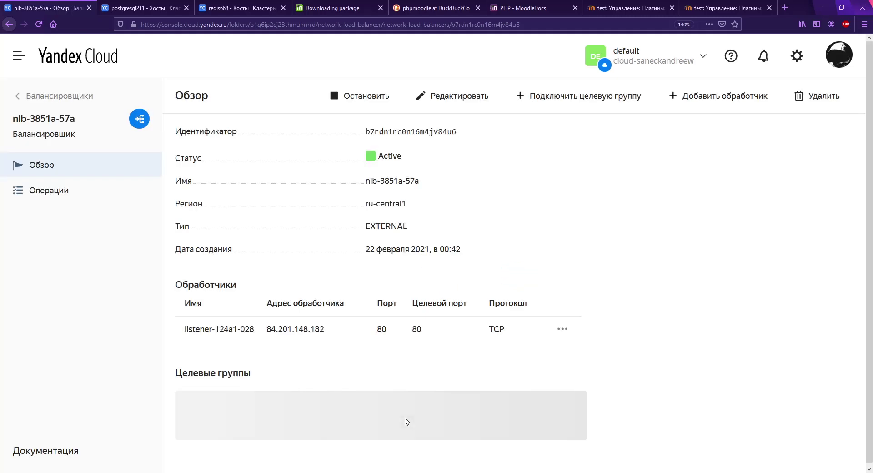
pyautogui.click(406, 423)
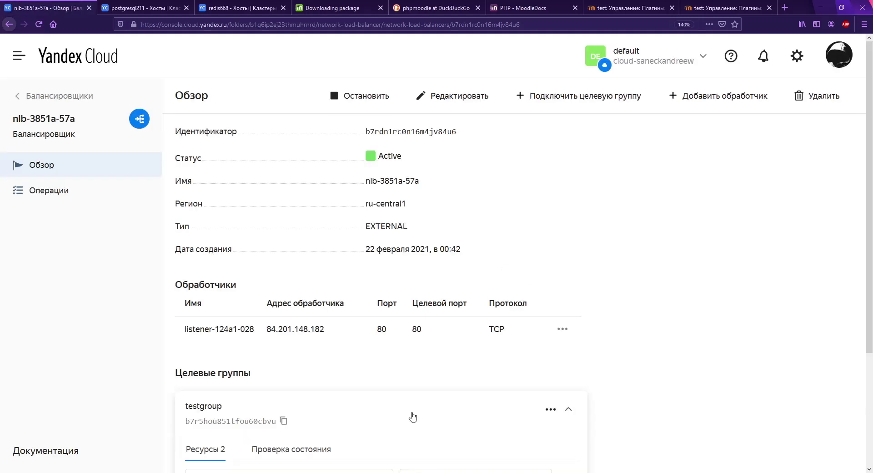
pyautogui.scroll(-4, 414, 416)
pyautogui.moveTo(425, 393); pyautogui.dragTo(339, 387)
pyautogui.click(423, 397)
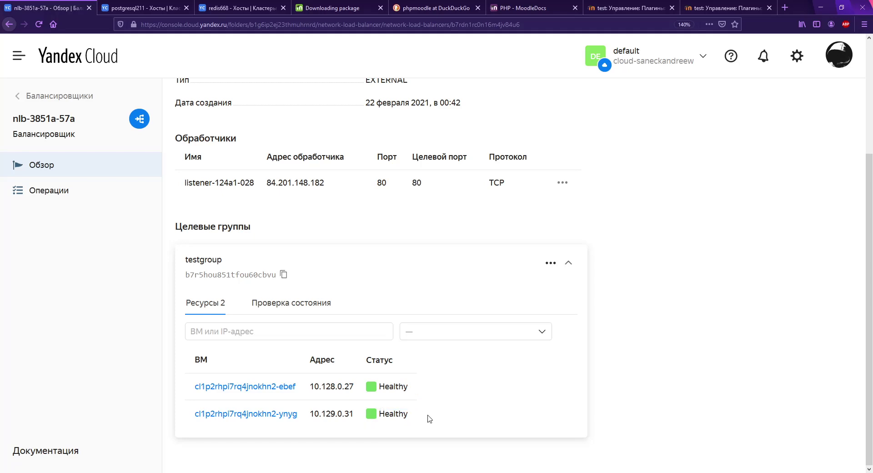
pyautogui.hotkey('ctrl', 't')
# Step: Open Moodle at 84.201.148.182 and sign in as admin with the administrator password
pyautogui.hotkey('ctrl', 'v')
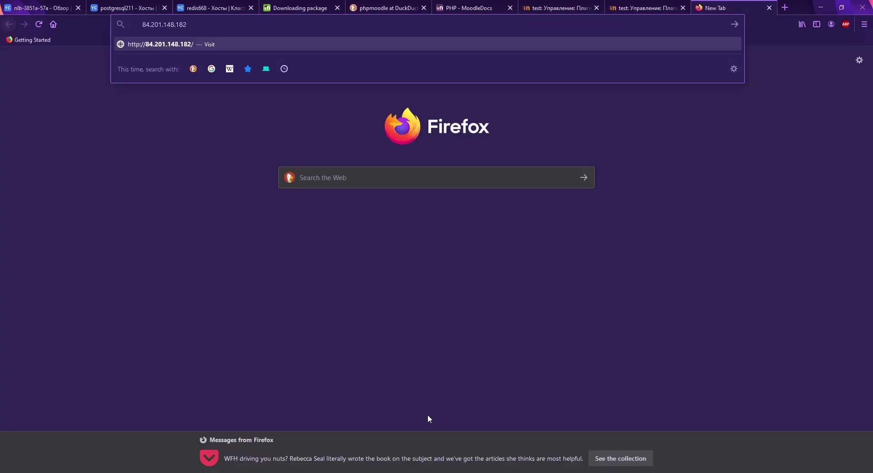
pyautogui.press('Return')
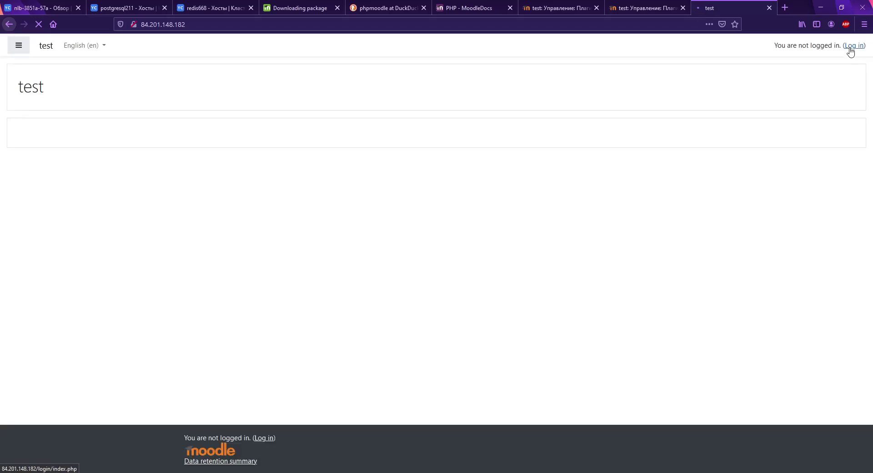
pyautogui.click(849, 48)
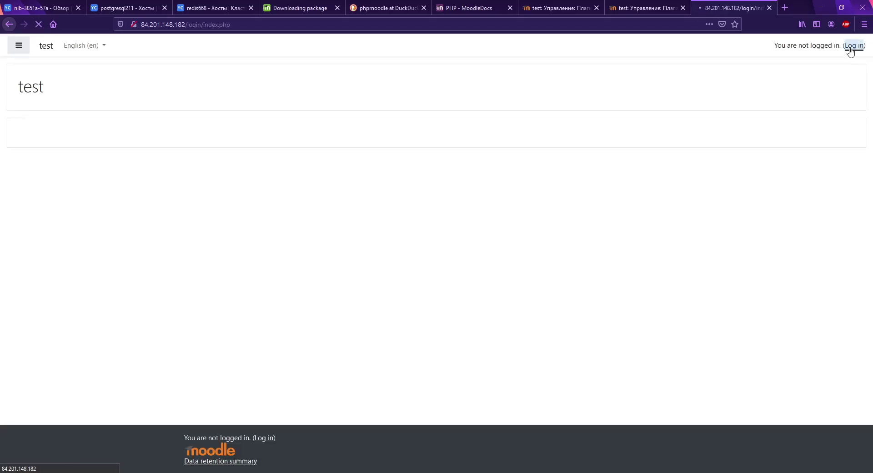
pyautogui.click(353, 113)
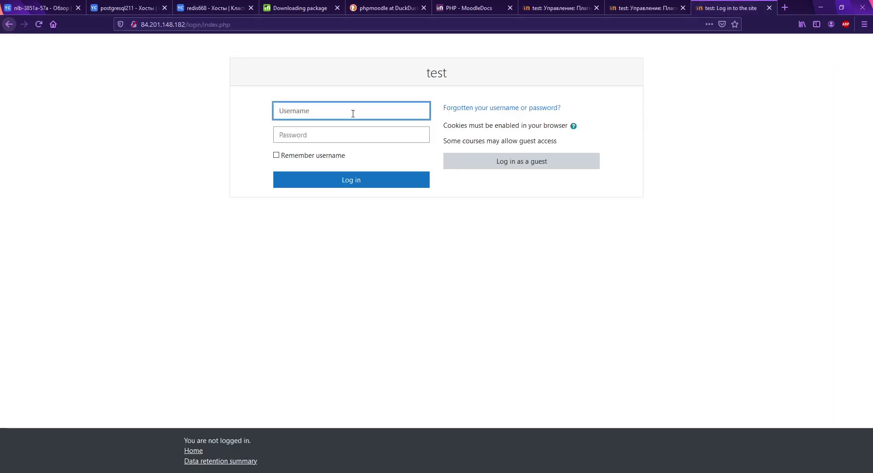
pyautogui.write('admin')
pyautogui.press('Tab')
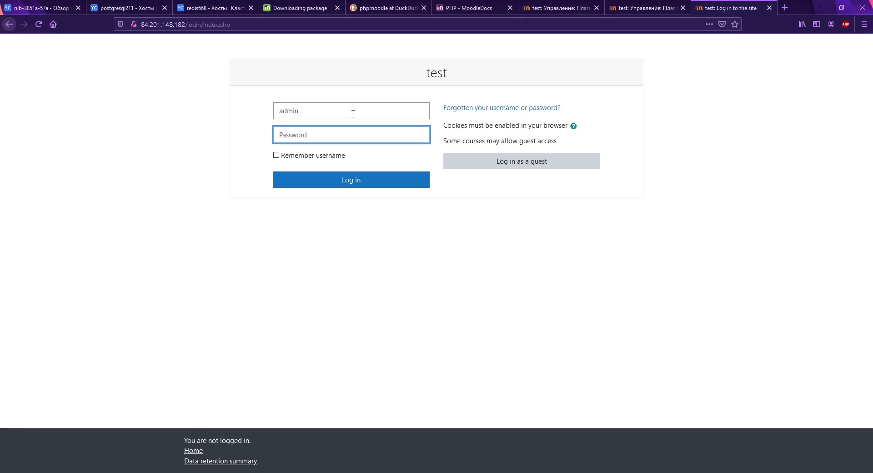
pyautogui.write('•••••••••••••')
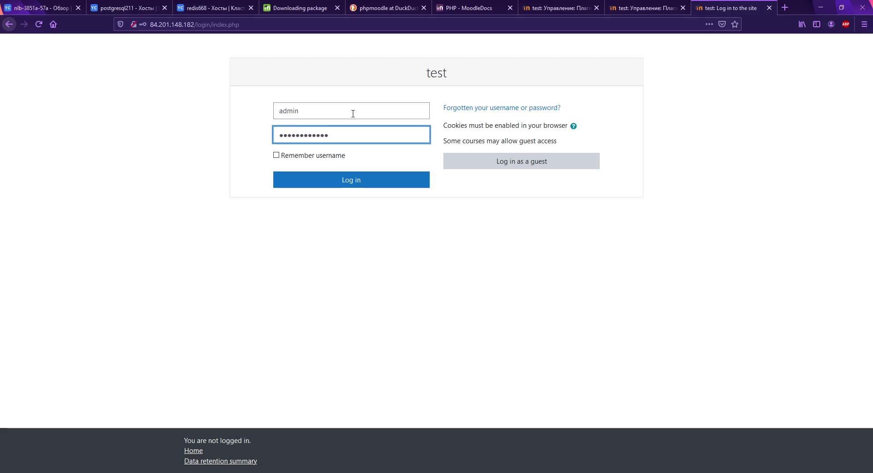
pyautogui.write('•')
pyautogui.press('Return')
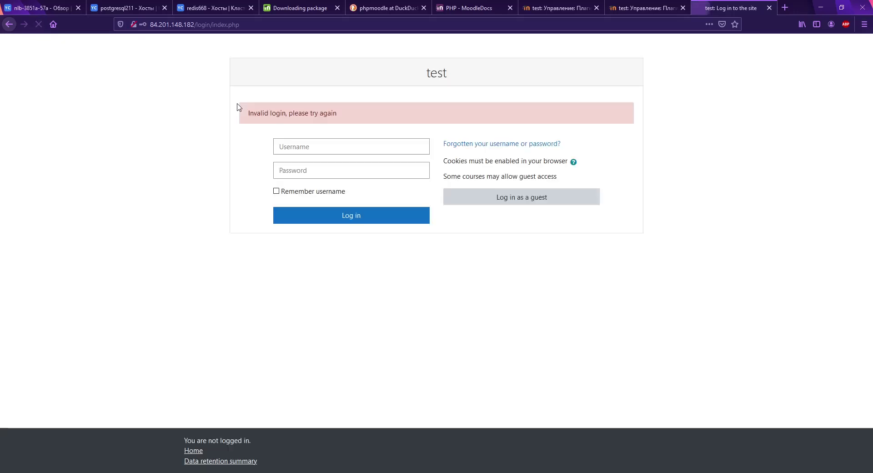
# Step: Retry the admin login twice after it is rejected as 'Invalid login'
pyautogui.click(320, 147)
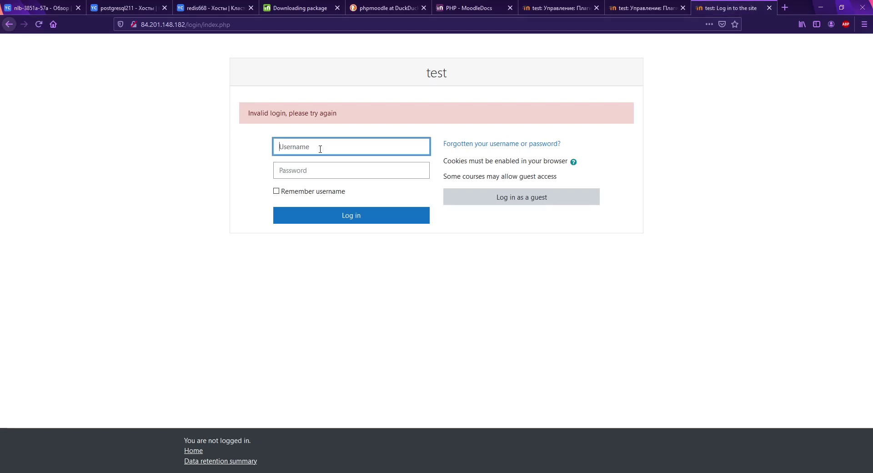
pyautogui.write('admin')
pyautogui.press('Tab')
pyautogui.write('••••')
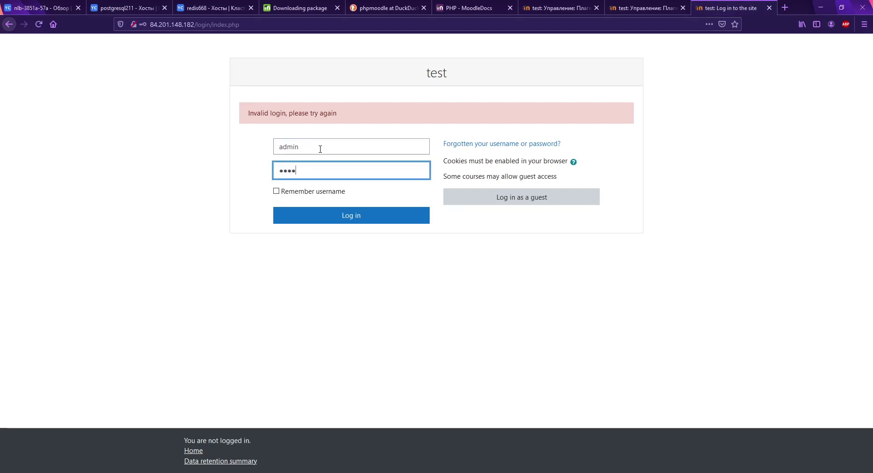
pyautogui.write('••••••••')
pyautogui.press('Return')
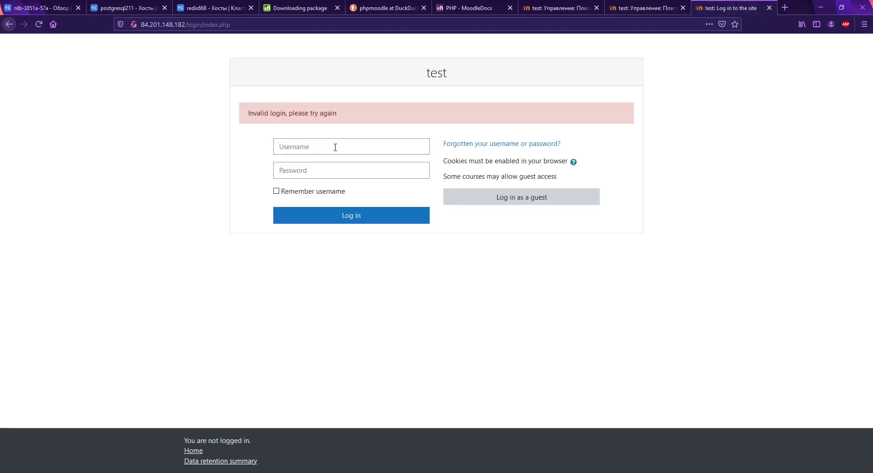
pyautogui.click(333, 143)
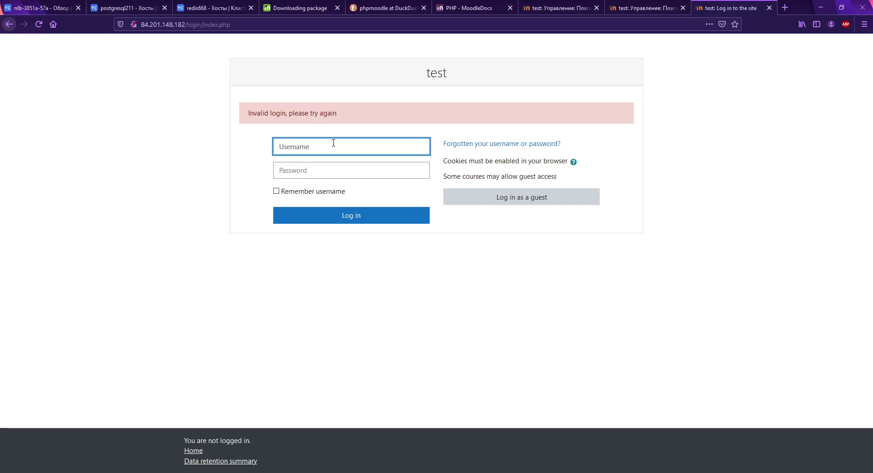
pyautogui.write('admin')
pyautogui.press('Tab')
pyautogui.write('adm')
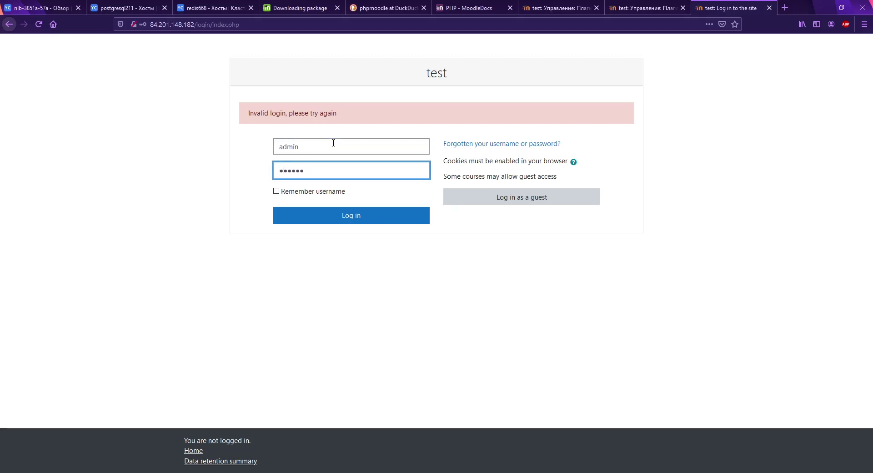
pyautogui.press('Return')
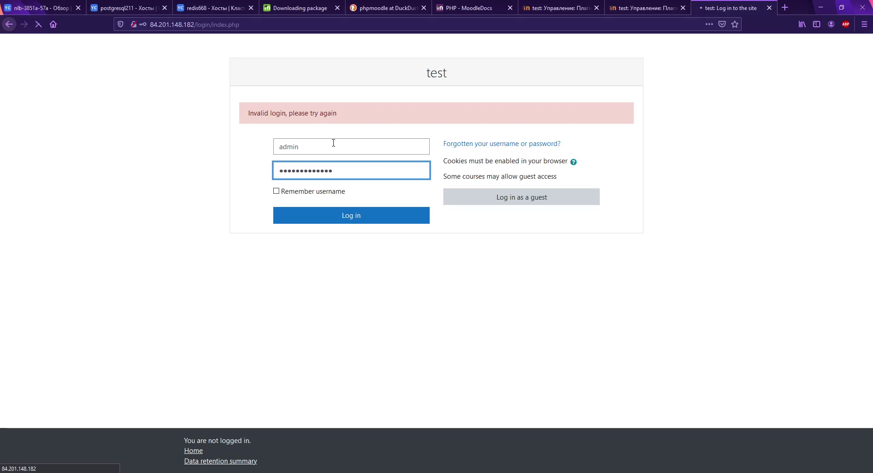
pyautogui.hotkey('ctrl', 'shift', 'Tab')
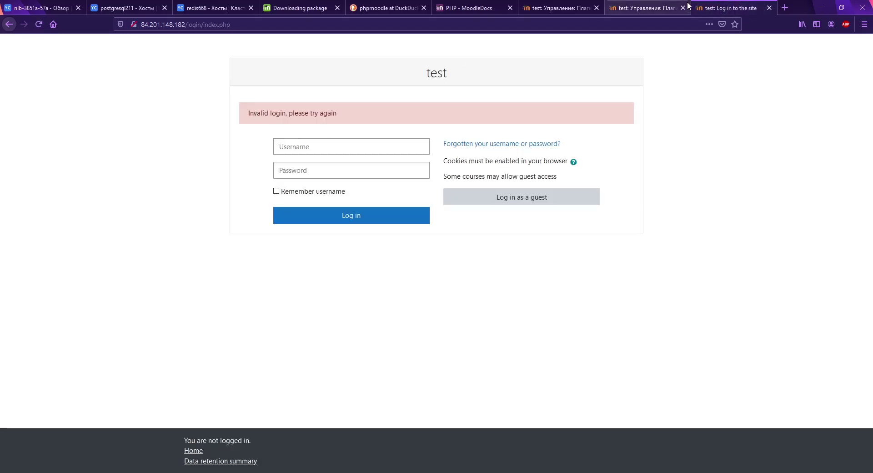
# Step: Log out of the admin sessions on both Moodle server tabs
pyautogui.click(793, 50)
pyautogui.click(793, 143)
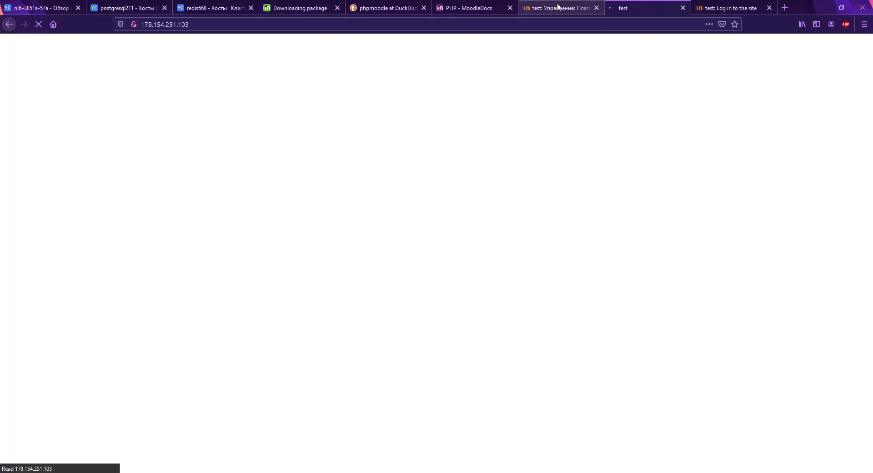
pyautogui.click(558, 7)
pyautogui.click(800, 44)
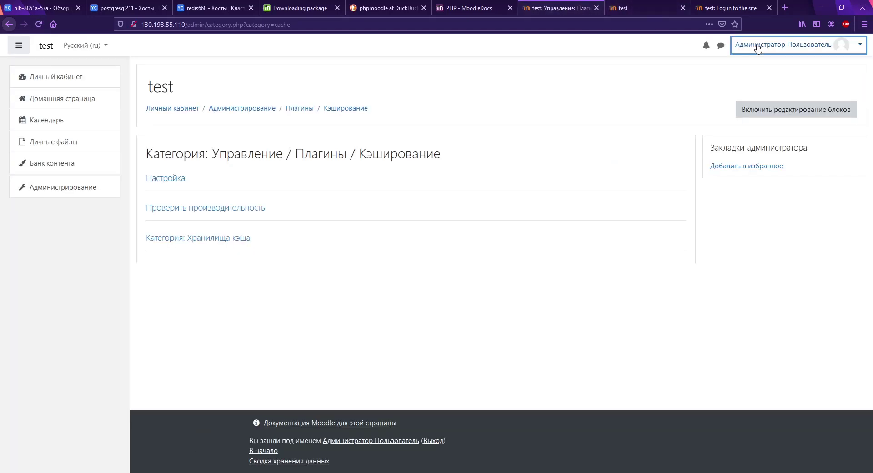
pyautogui.click(789, 142)
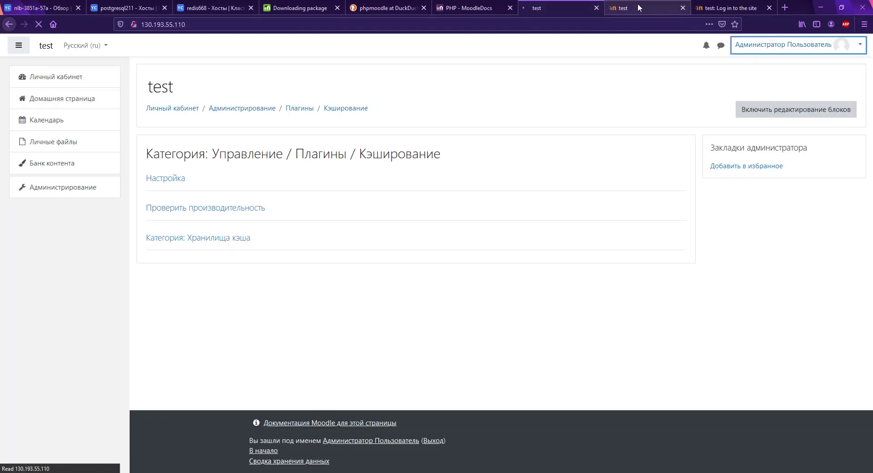
# Step: Retry the admin login on the 84.201.148.182 login page
pyautogui.click(729, 9)
pyautogui.click(336, 155)
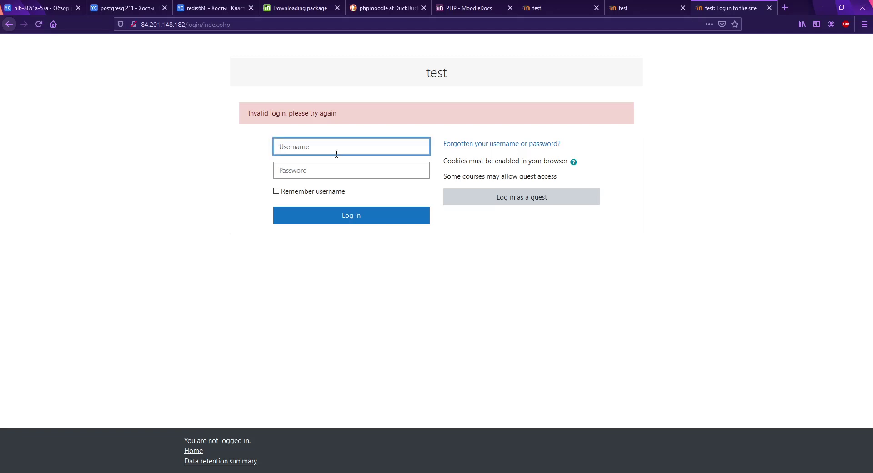
pyautogui.write('admin')
pyautogui.press('Tab')
pyautogui.write('admin')
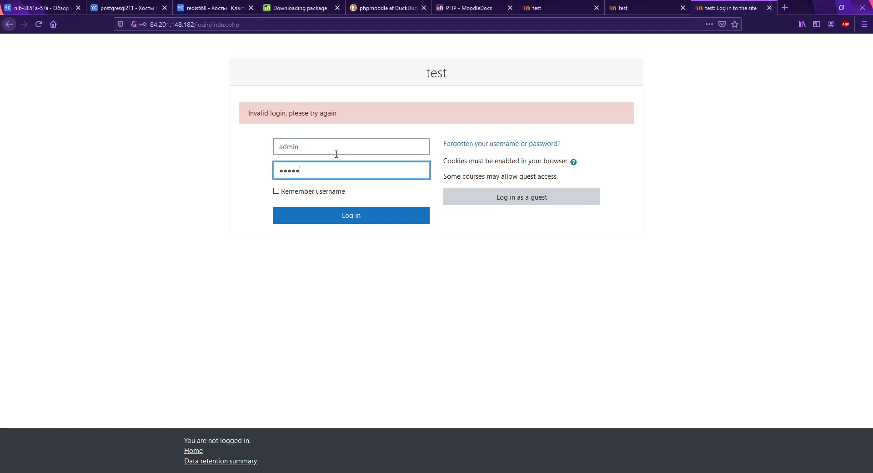
pyautogui.press('Return')
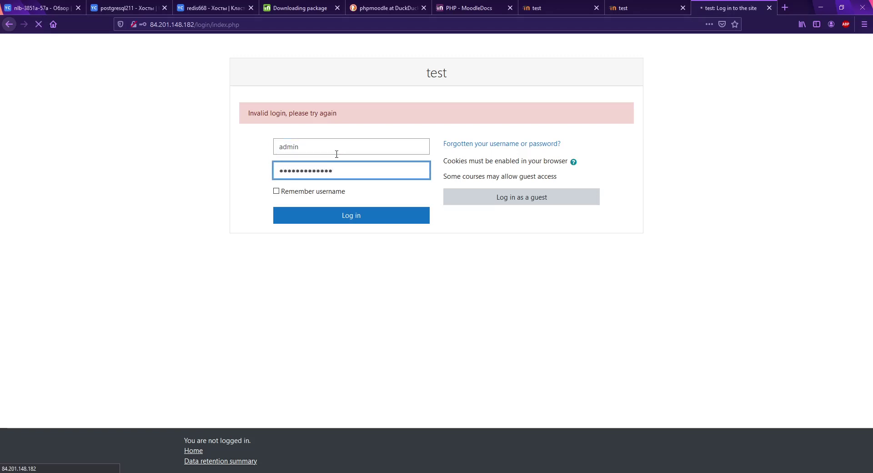
pyautogui.moveTo(244, 101); pyautogui.dragTo(378, 121)
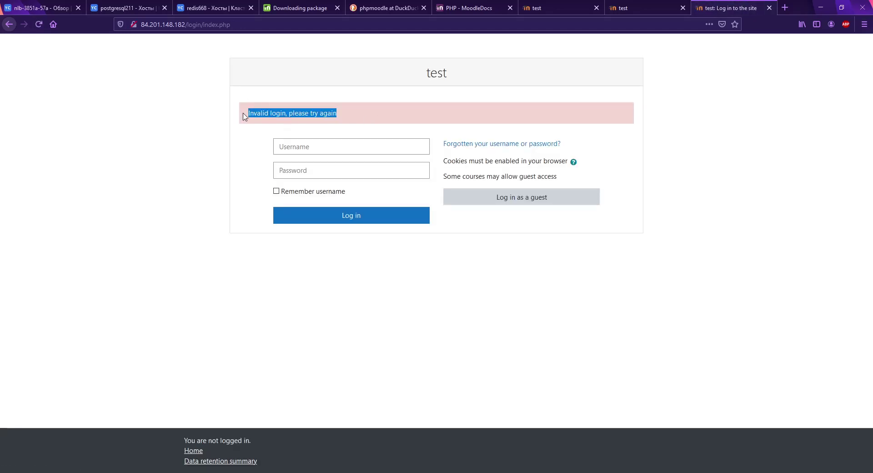
pyautogui.click(384, 118)
# Step: Sign in as admin on the 130.193.55.110 server
pyautogui.click(525, 7)
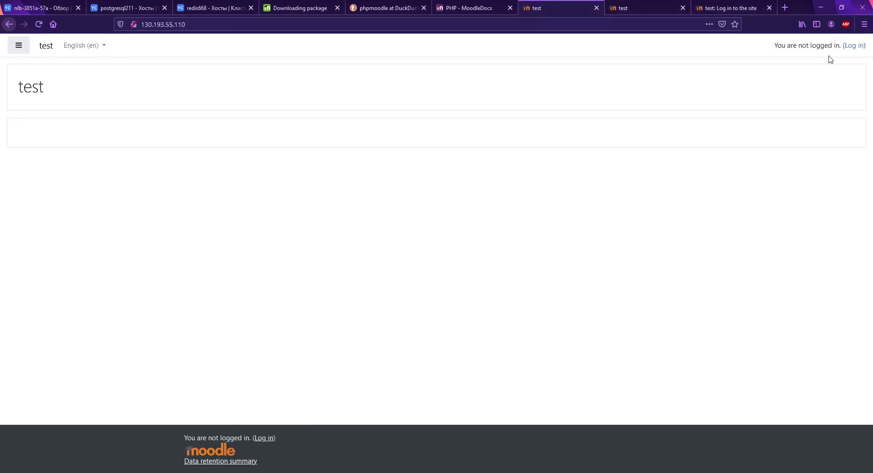
pyautogui.click(853, 46)
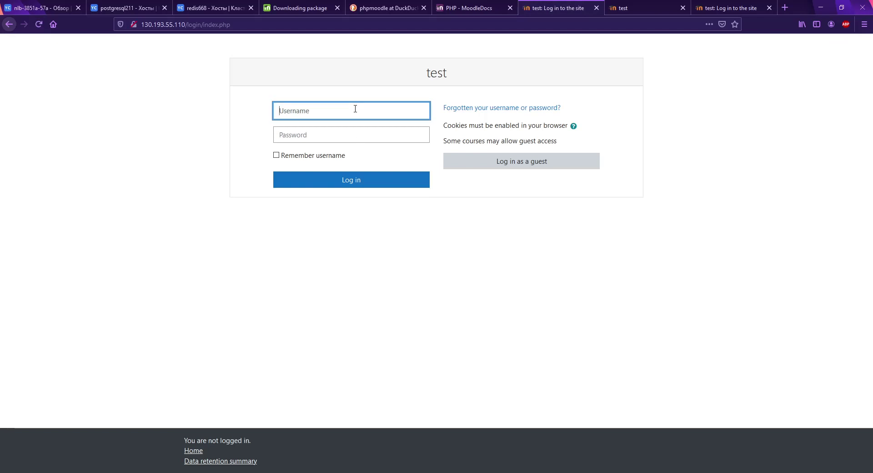
pyautogui.write('admin')
pyautogui.press('Tab')
pyautogui.write('ad')
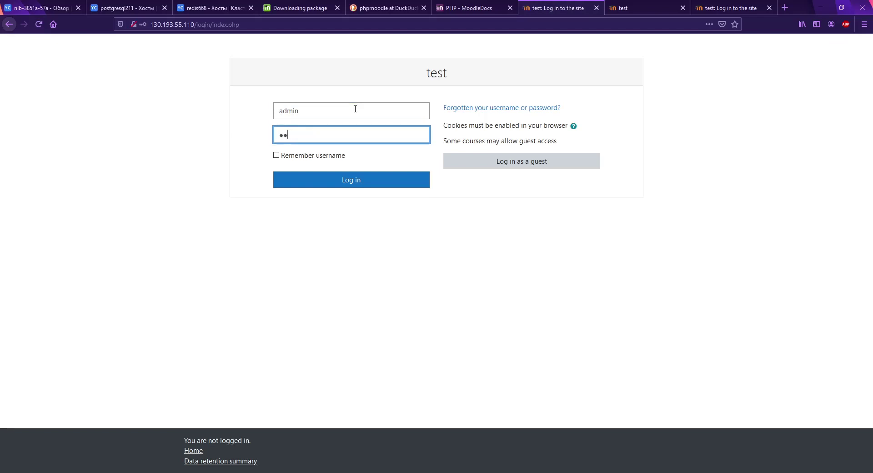
pyautogui.write('1')
pyautogui.press('Return')
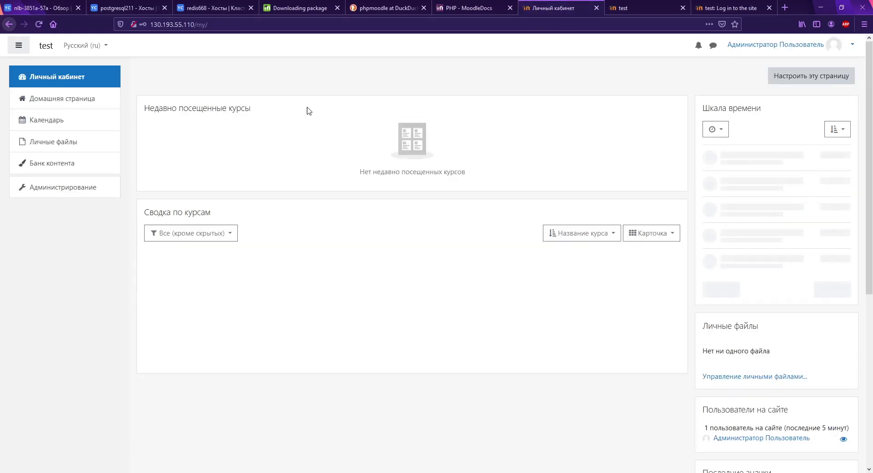
# Step: Submit the login form again on 84.201.148.182, which still fails
pyautogui.click(726, 8)
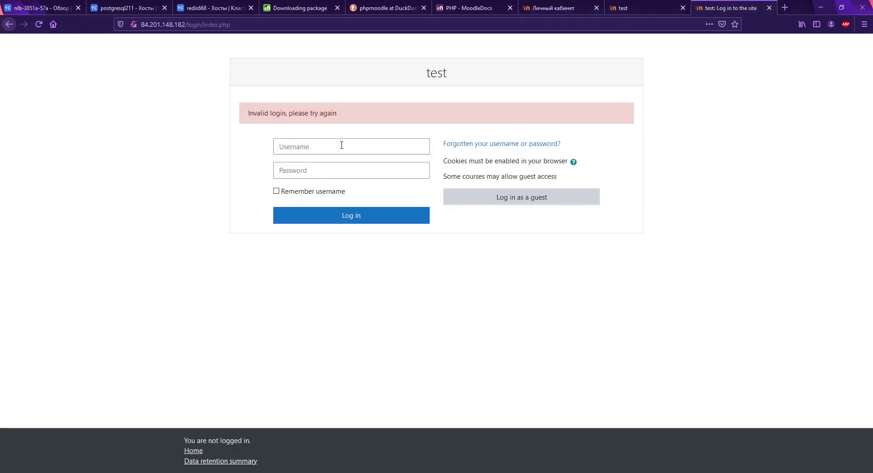
pyautogui.click(342, 144)
pyautogui.write('admin')
pyautogui.press('Tab')
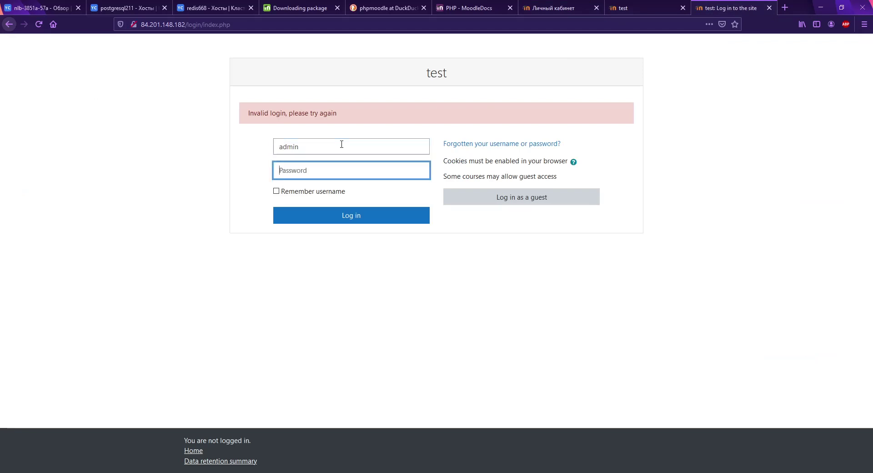
pyautogui.write('*****')
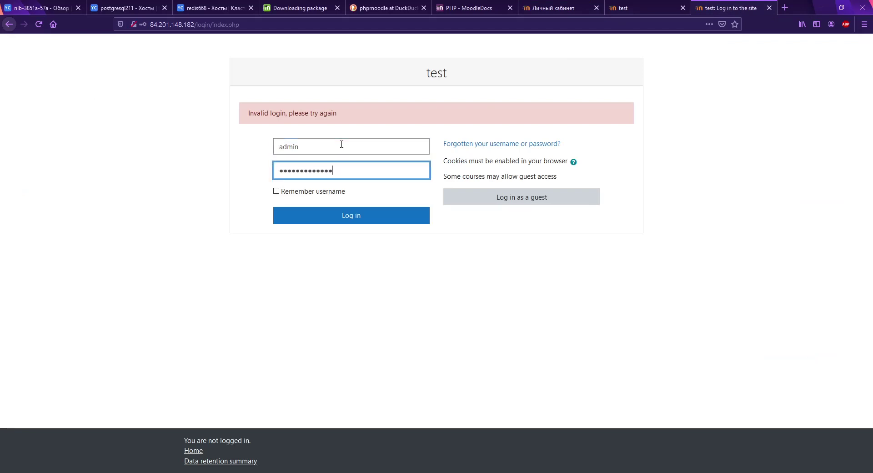
pyautogui.press('Return')
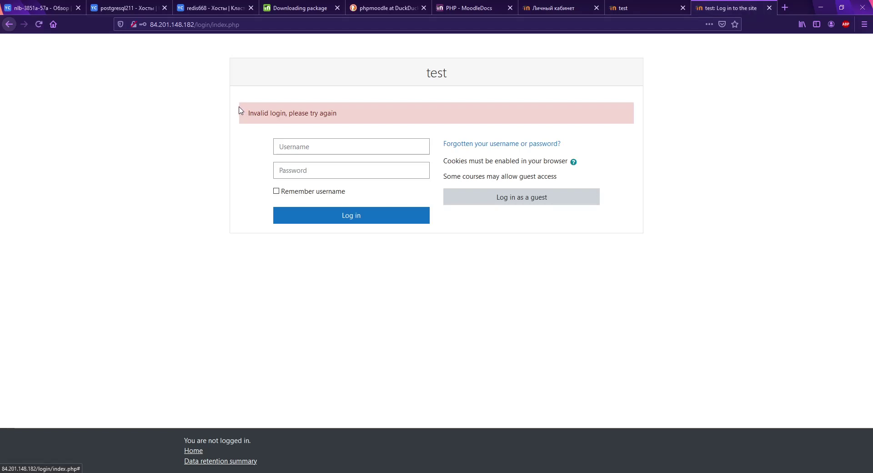
pyautogui.click(636, 9)
pyautogui.click(704, 8)
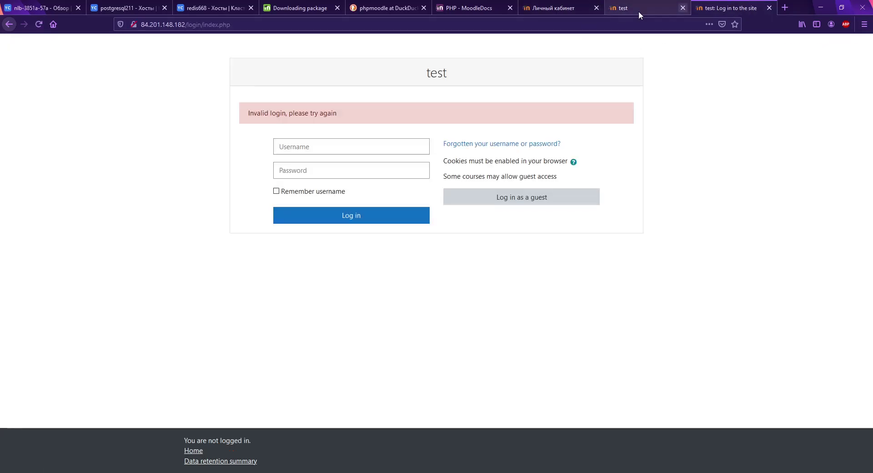
pyautogui.click(525, 10)
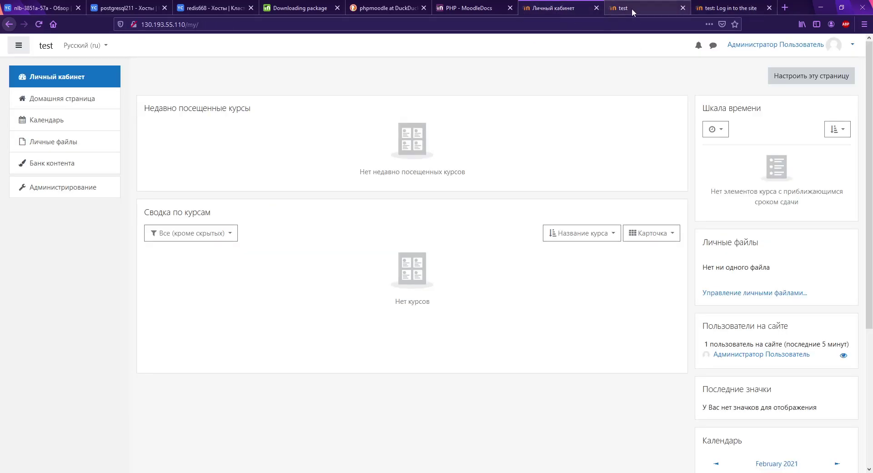
pyautogui.click(27, 8)
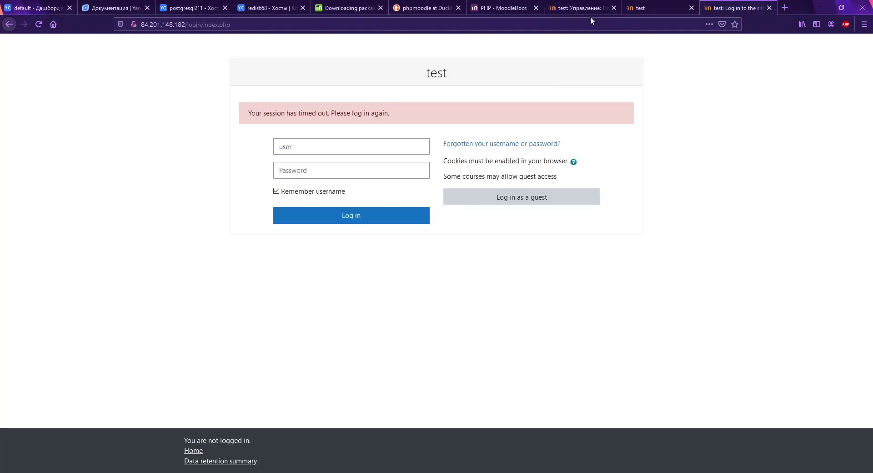
# Step: Compare the admin user list with the session-timeout login page
pyautogui.click(590, 9)
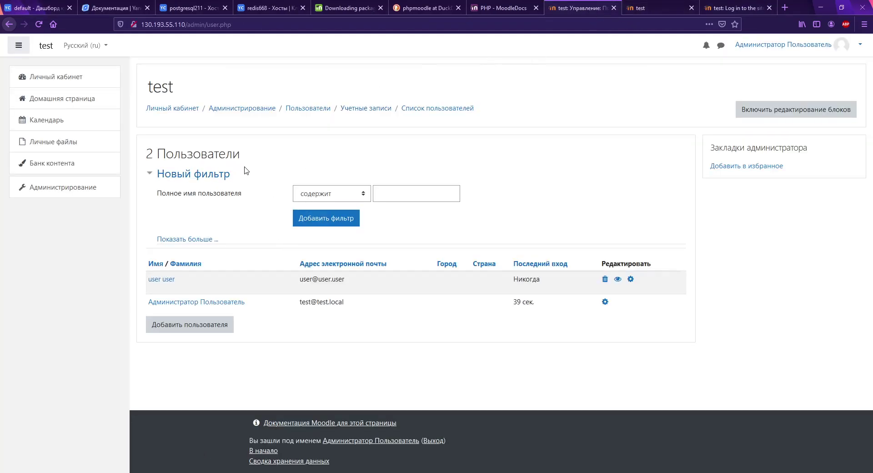
pyautogui.click(740, 8)
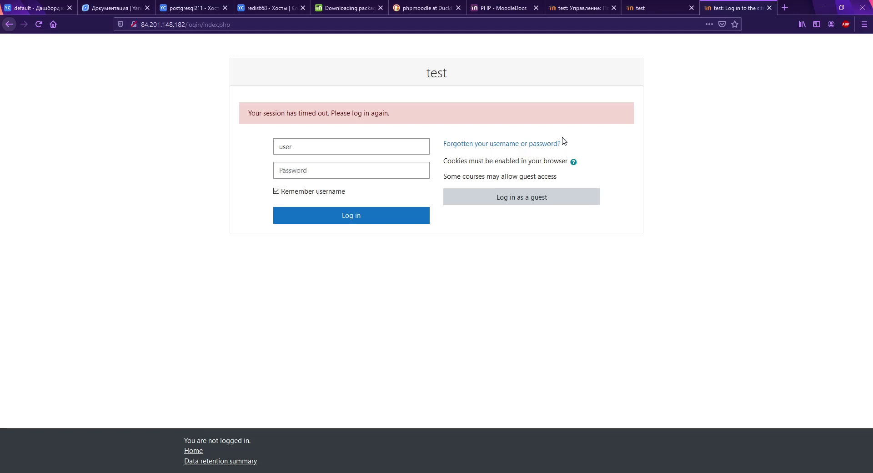
pyautogui.click(579, 6)
pyautogui.hotkey('ctrl', 'a')
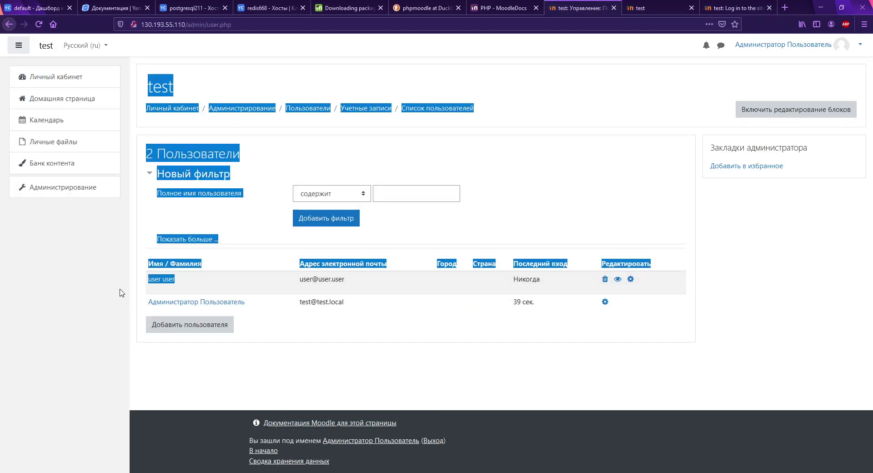
pyautogui.click(272, 287)
# Step: Sign in as the regular user on the 178.154.251.103 server
pyautogui.click(664, 7)
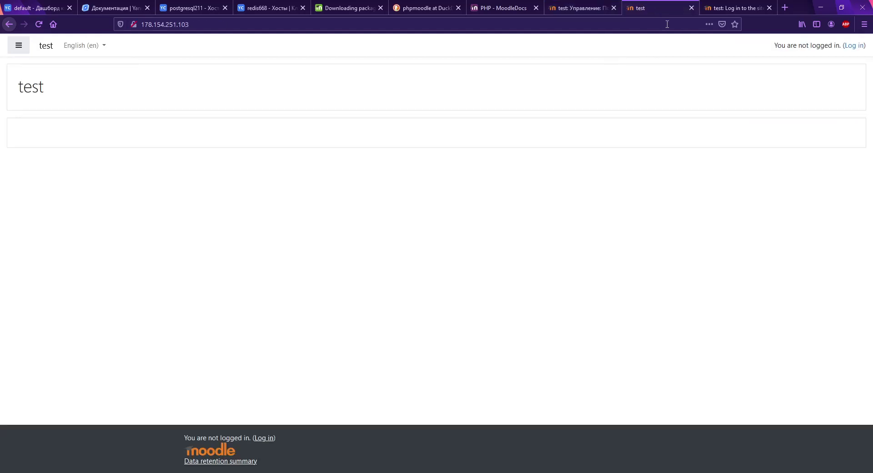
pyautogui.click(860, 45)
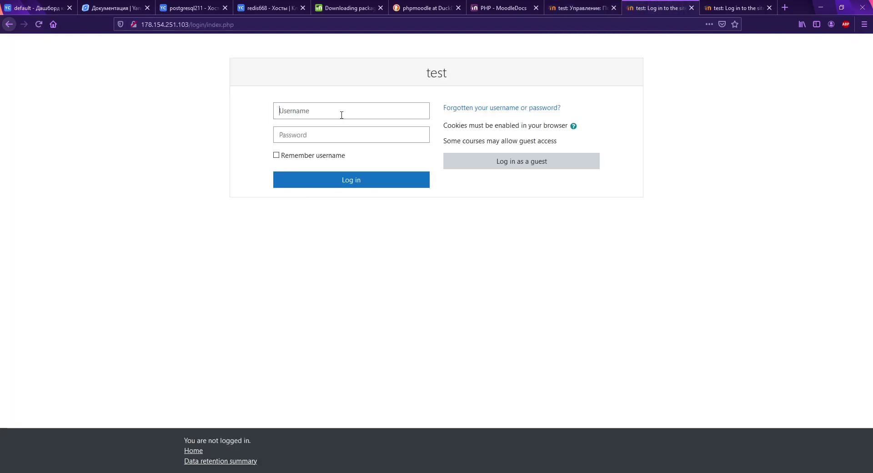
pyautogui.click(341, 115)
pyautogui.write('user')
pyautogui.press('Tab')
pyautogui.write('u')
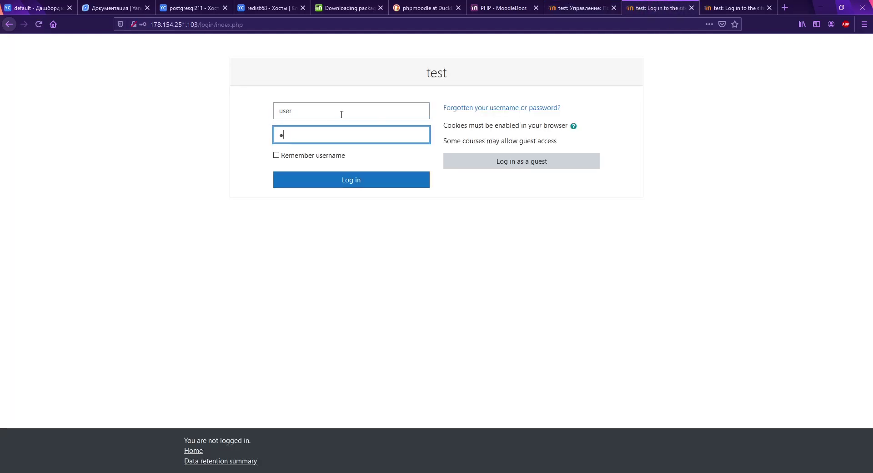
pyautogui.write('d')
pyautogui.press('Return')
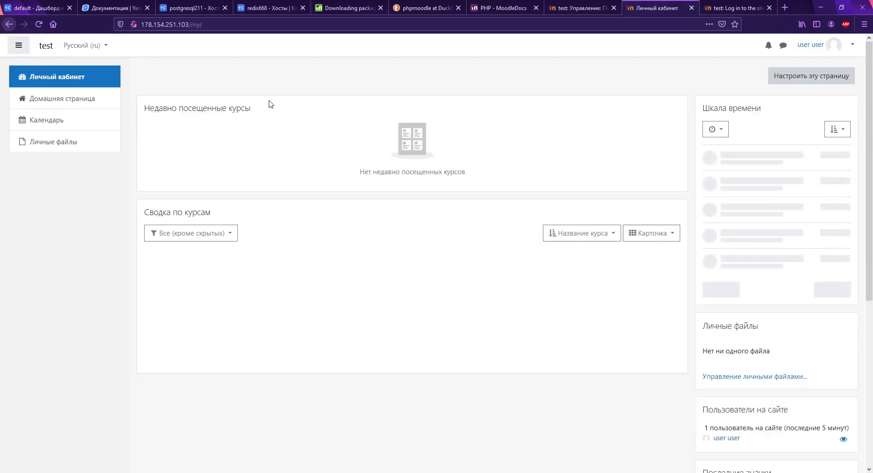
# Step: Open the admin's site home page on 130.193.55.110, which lists no courses yet
pyautogui.click(590, 8)
pyautogui.click(644, 10)
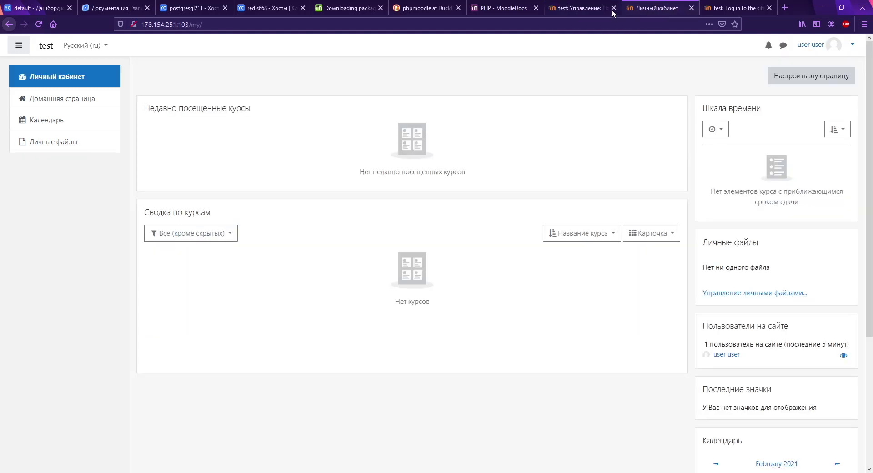
pyautogui.click(609, 9)
pyautogui.click(650, 10)
pyautogui.click(578, 8)
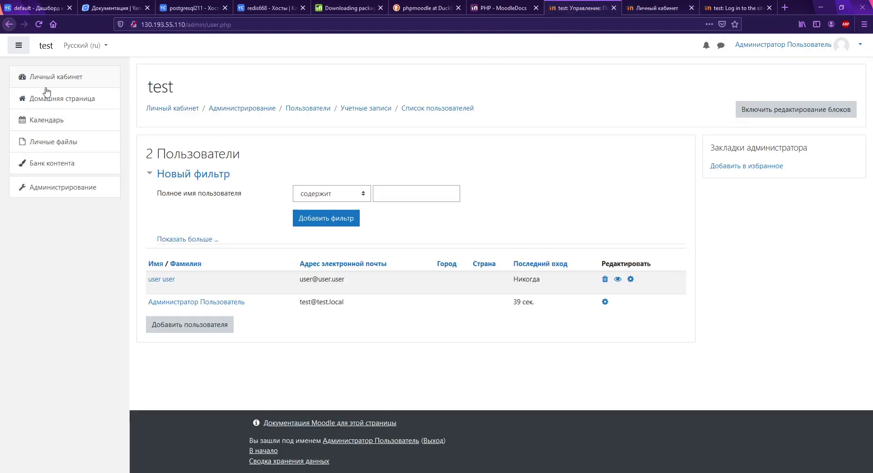
pyautogui.click(21, 46)
pyautogui.click(20, 46)
pyautogui.click(53, 78)
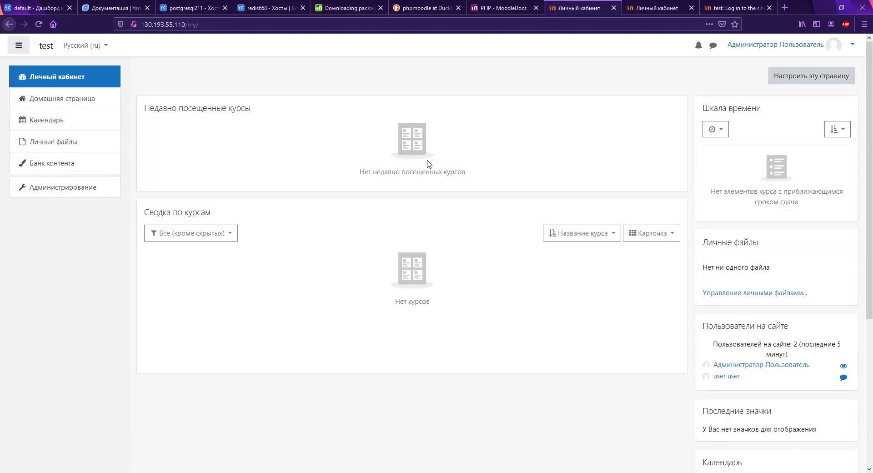
pyautogui.click(72, 107)
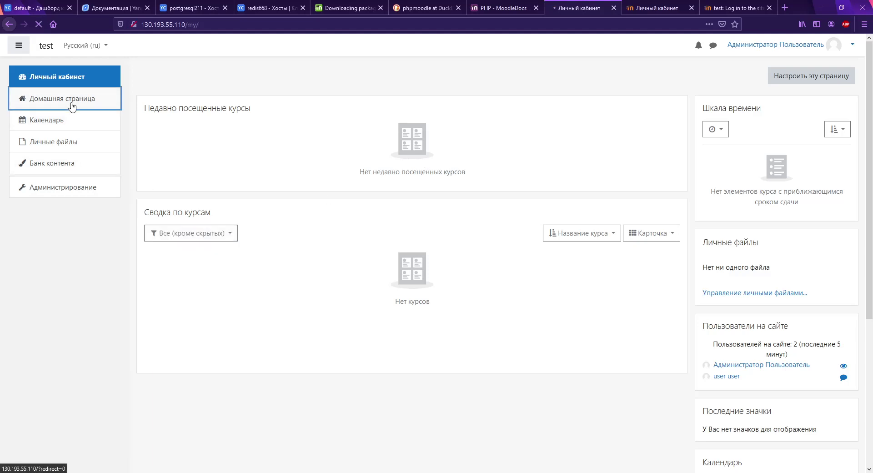
pyautogui.click(173, 163)
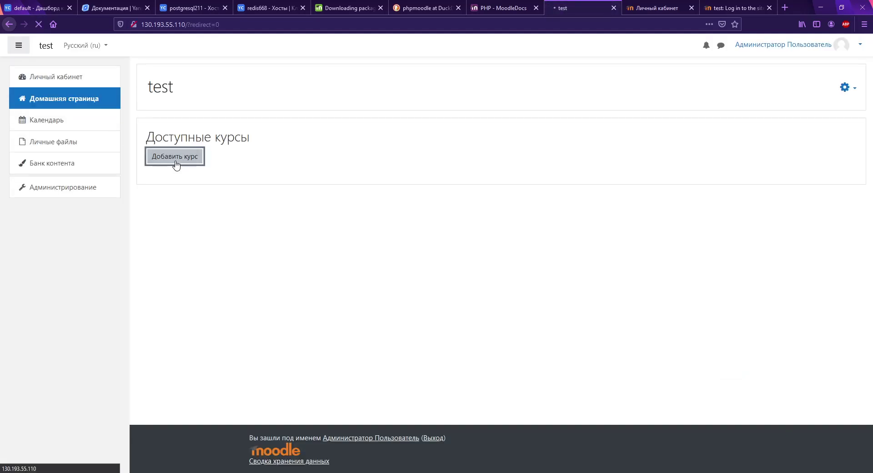
# Step: Create a new course with full name 'teste' and short name 'test', and try saving it
pyautogui.click(389, 198)
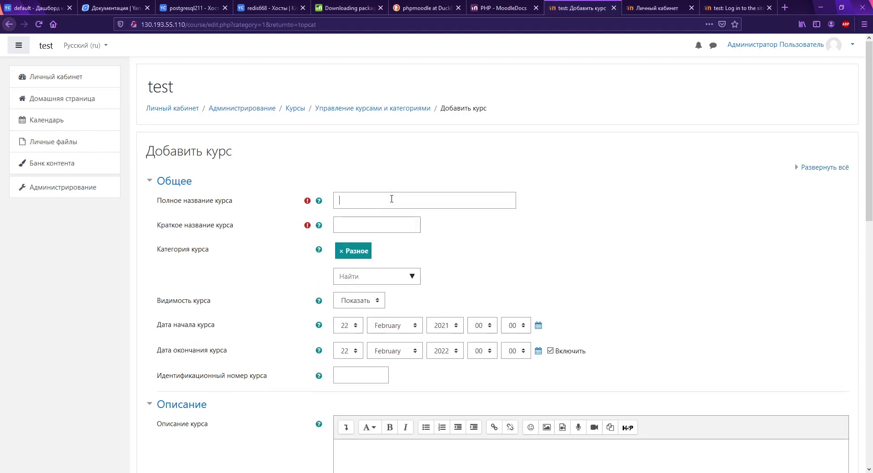
pyautogui.write('teste')
pyautogui.press('Tab')
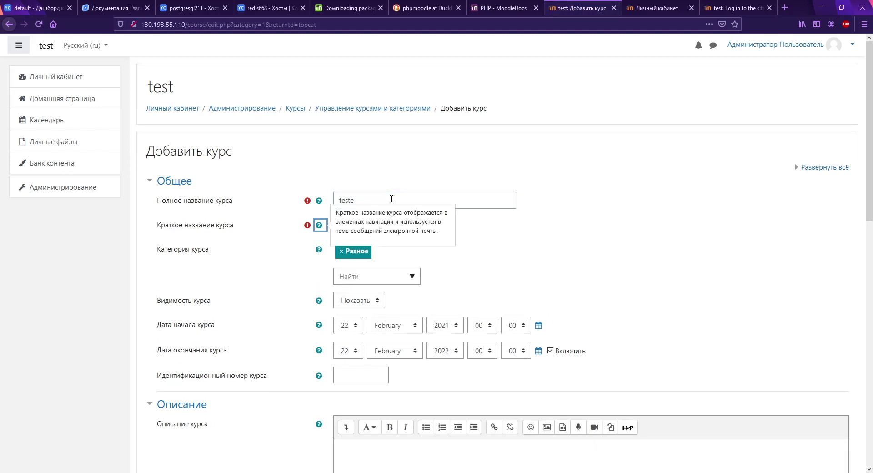
pyautogui.press('Tab')
pyautogui.write('test')
pyautogui.scroll(-15, 431, 213)
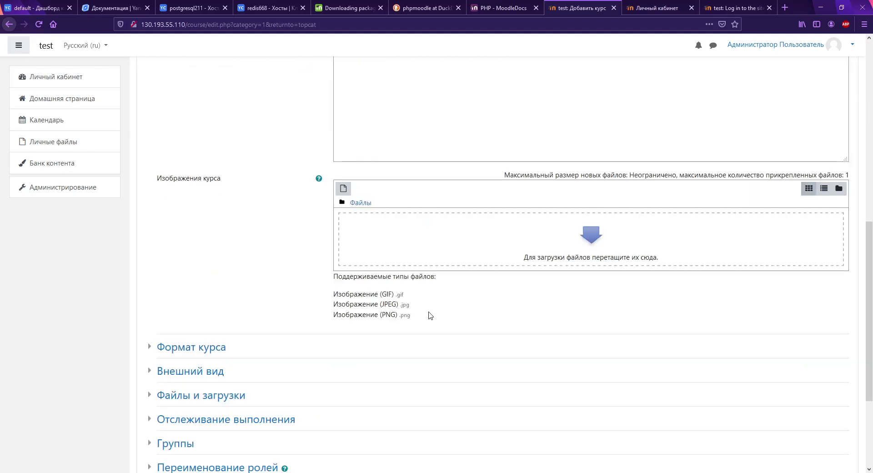
pyautogui.click(366, 367)
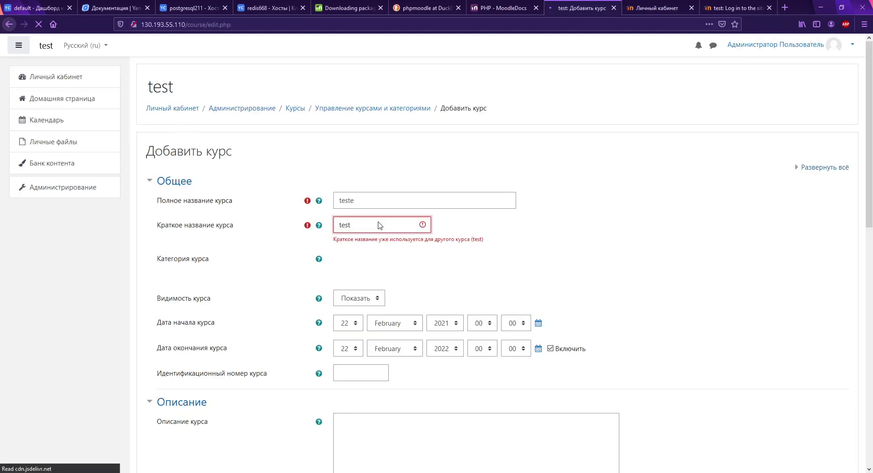
# Step: Change the rejected short name to 'test1' and save the course to open it
pyautogui.click(389, 226)
pyautogui.write('1')
pyautogui.scroll(-8, 527, 282)
pyautogui.scroll(-3, 561, 303)
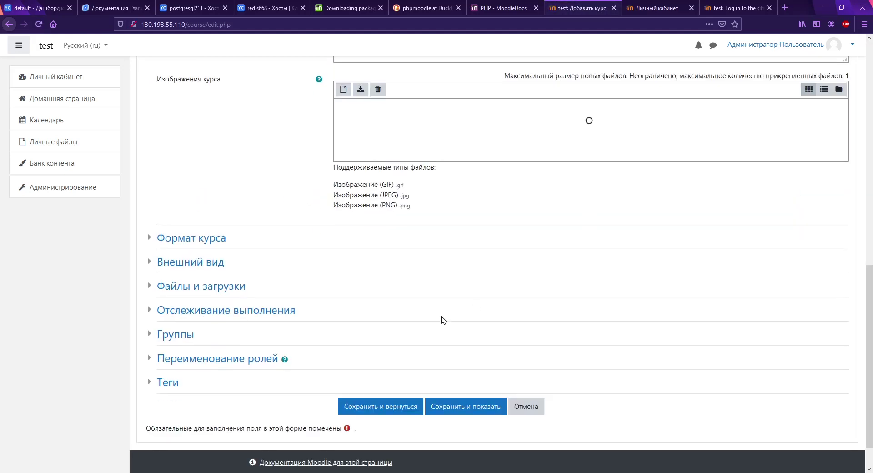
pyautogui.click(457, 416)
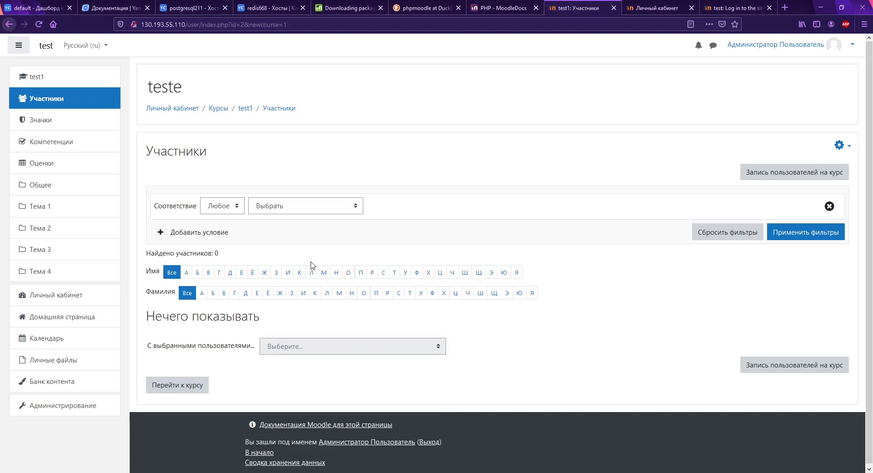
# Step: Enrol the test user account in 'teste' with the Студент role, then return to the course page
pyautogui.click(777, 171)
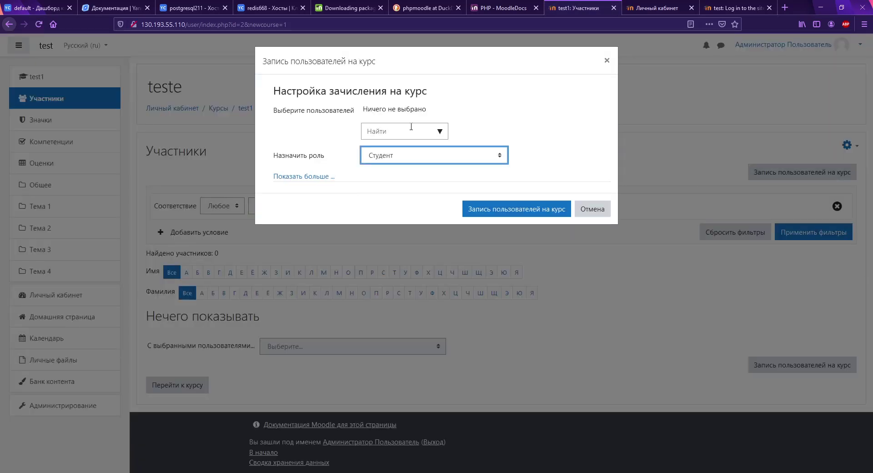
pyautogui.click(407, 132)
pyautogui.click(439, 132)
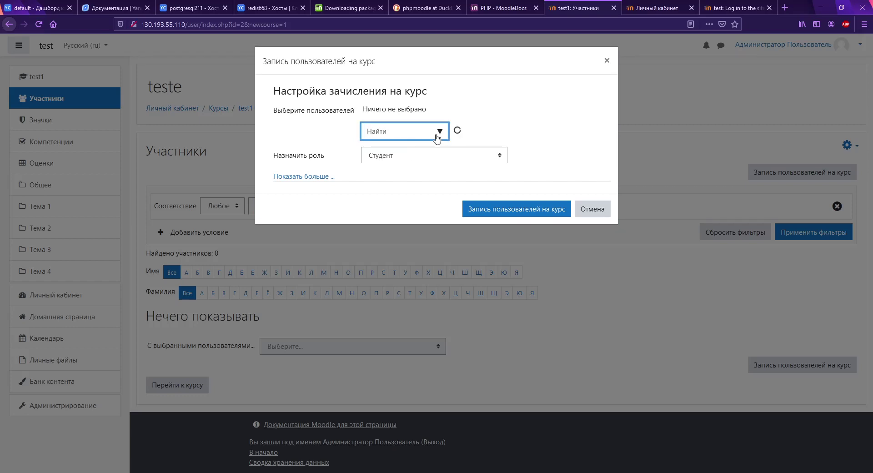
pyautogui.click(400, 151)
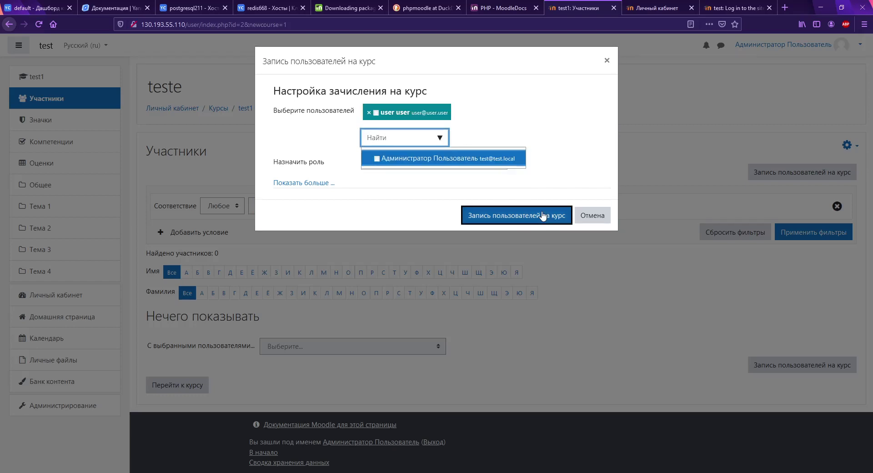
pyautogui.click(541, 214)
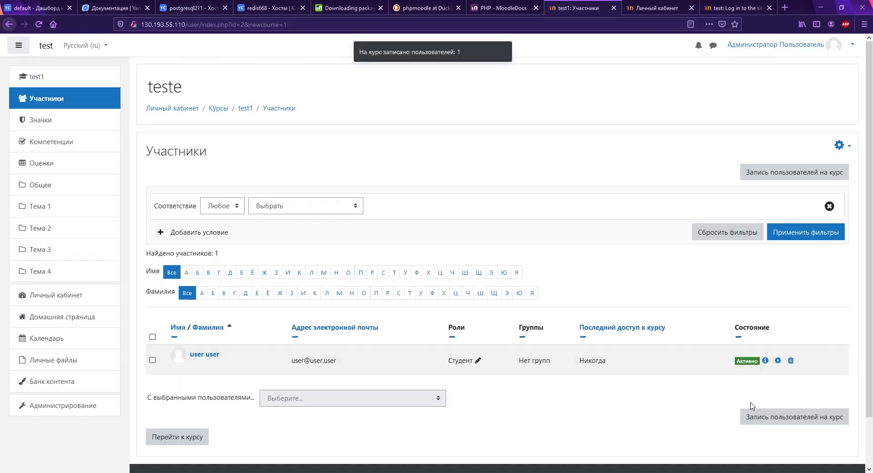
pyautogui.click(154, 445)
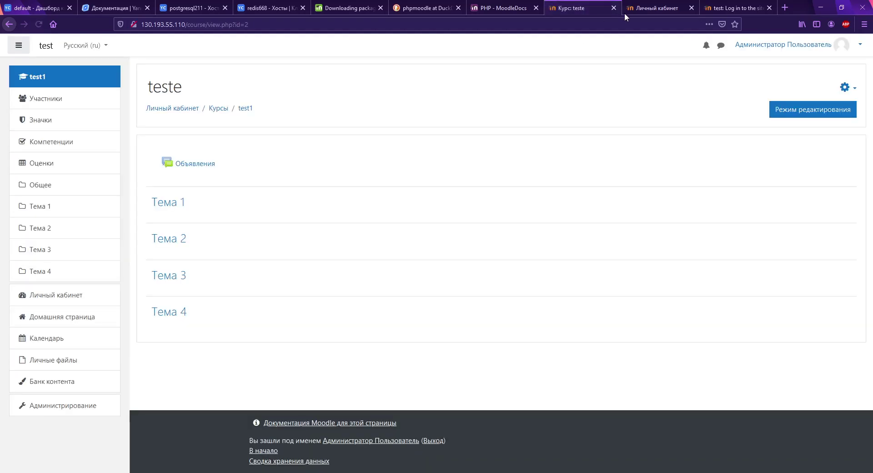
# Step: Reload the student's dashboard on the second server and open the teste course from the site home
pyautogui.click(629, 9)
pyautogui.press('F5')
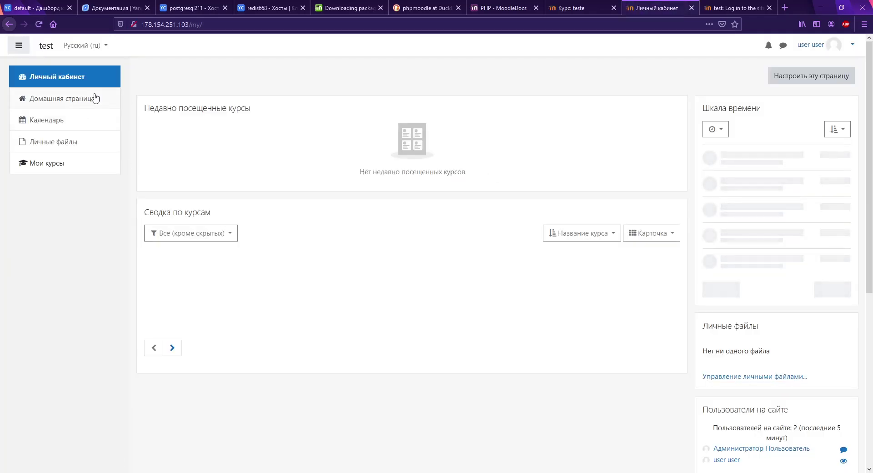
pyautogui.click(81, 104)
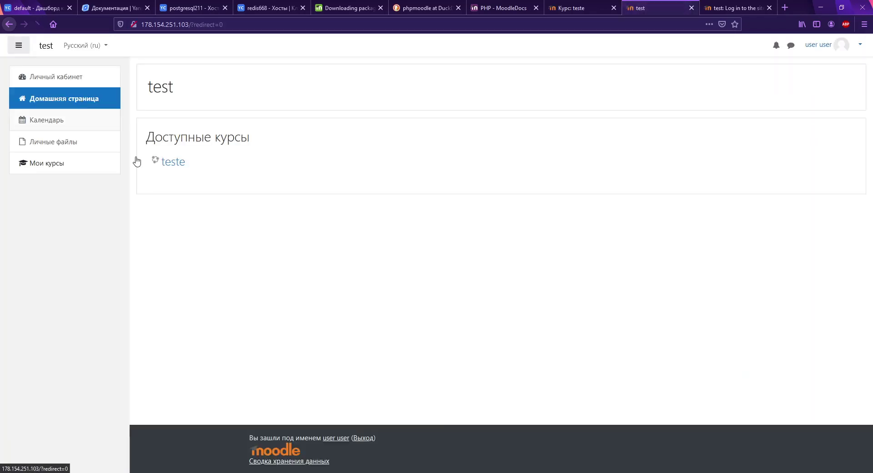
pyautogui.click(173, 163)
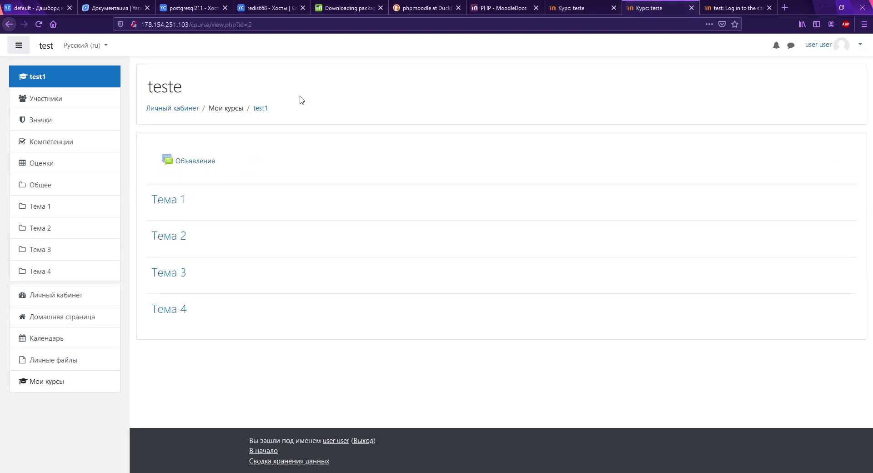
# Step: Compare the administrator's and student's views of the course and check each tab's server address
pyautogui.moveTo(300, 100); pyautogui.dragTo(218, 111)
pyautogui.click(315, 117)
pyautogui.click(591, 6)
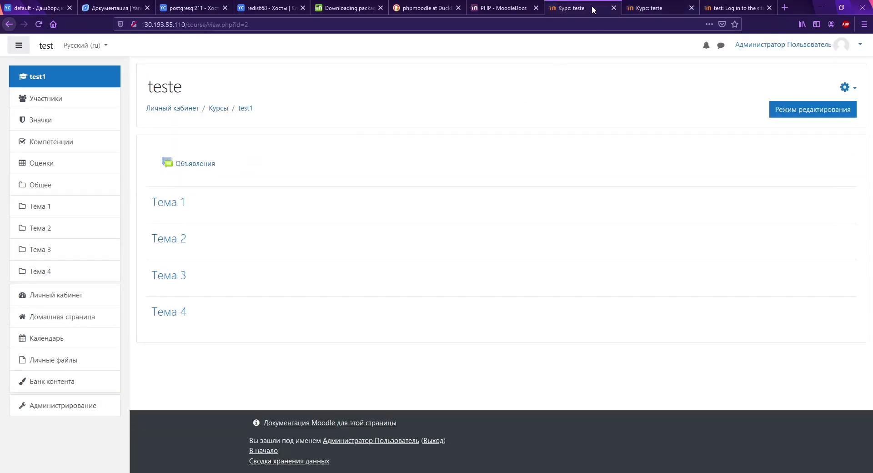
pyautogui.click(656, 9)
pyautogui.click(585, 9)
pyautogui.click(657, 9)
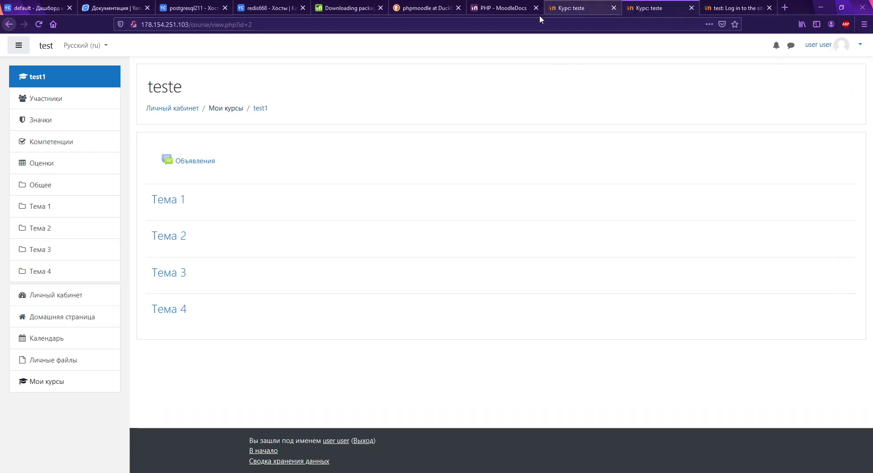
pyautogui.click(587, 10)
pyautogui.click(530, 24)
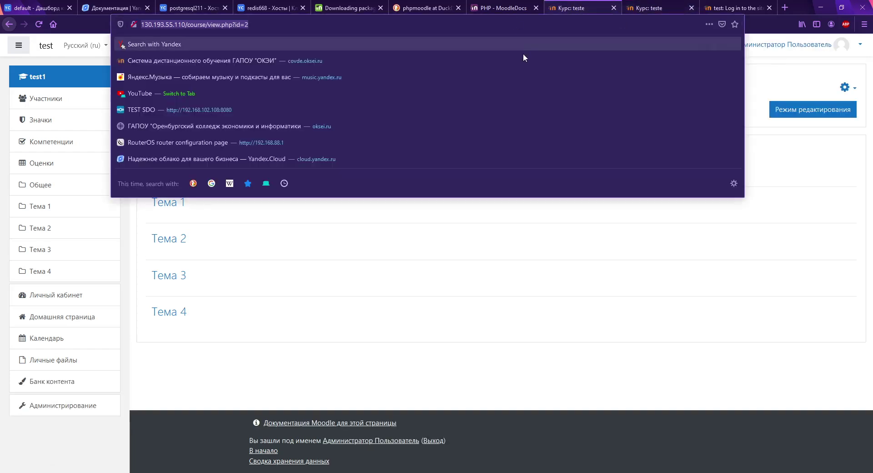
pyautogui.press('Escape')
pyautogui.click(656, 8)
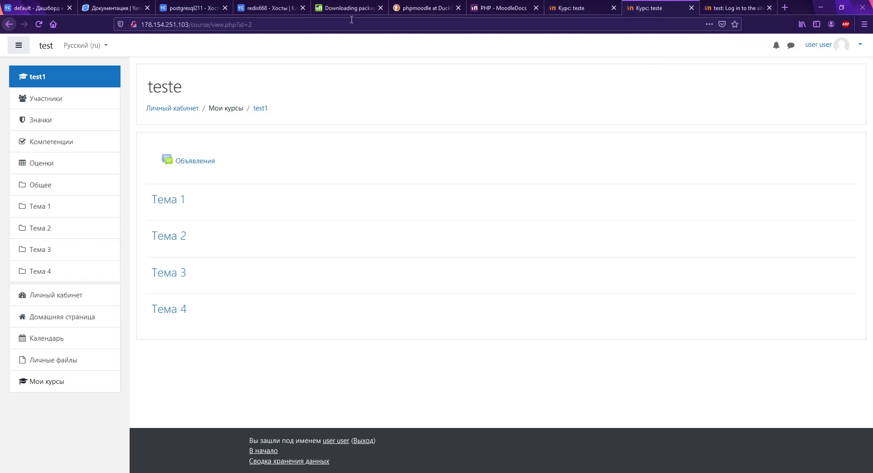
pyautogui.click(351, 19)
pyautogui.press('Escape')
pyautogui.click(585, 8)
pyautogui.click(652, 9)
# Step: Open the course participants list and highlight the student's last access time
pyautogui.click(61, 98)
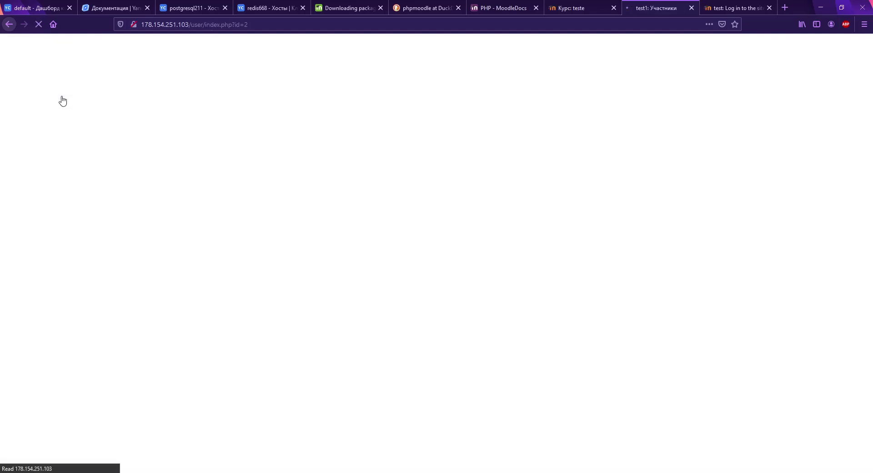
pyautogui.moveTo(610, 350); pyautogui.dragTo(571, 342)
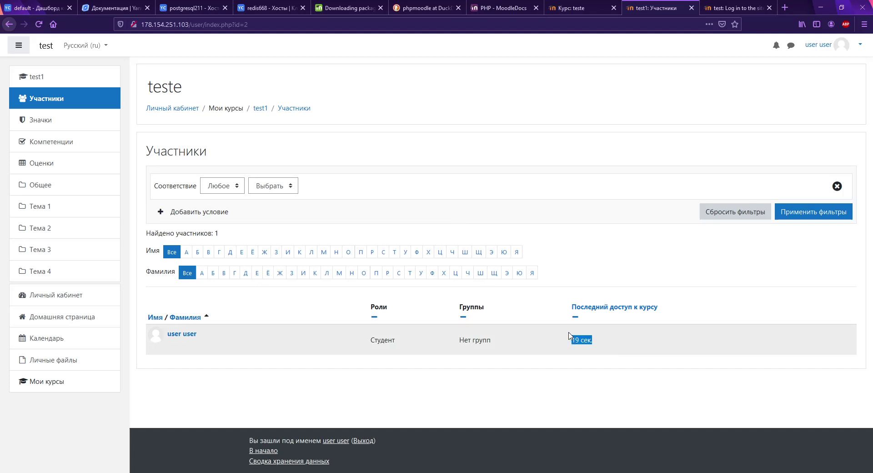
pyautogui.click(565, 6)
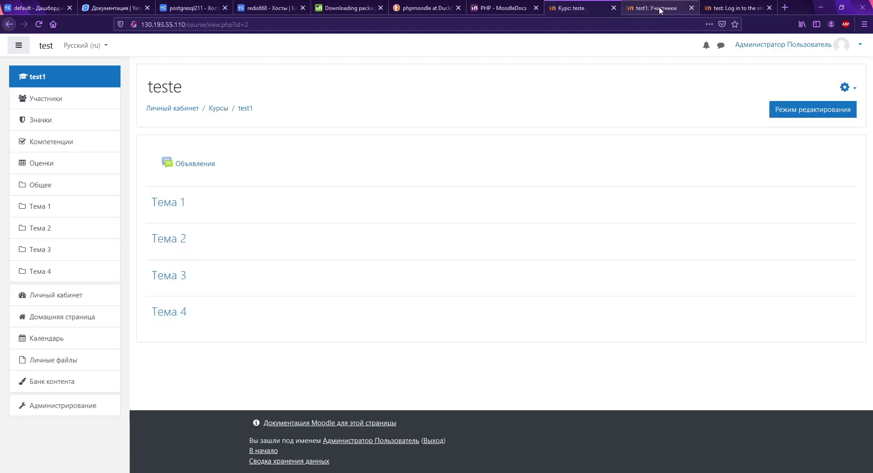
# Step: Flip between the course page, participants list and timed-out login page to compare them
pyautogui.click(659, 6)
pyautogui.click(590, 7)
pyautogui.click(648, 9)
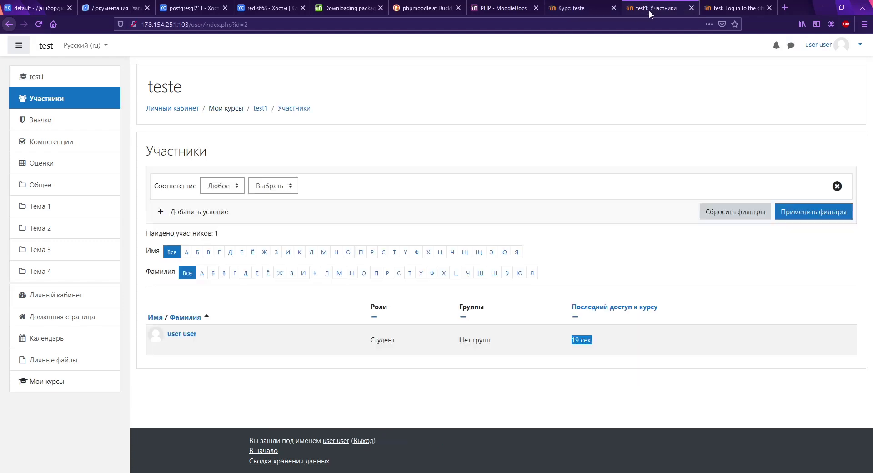
pyautogui.click(591, 9)
pyautogui.click(664, 9)
pyautogui.click(718, 8)
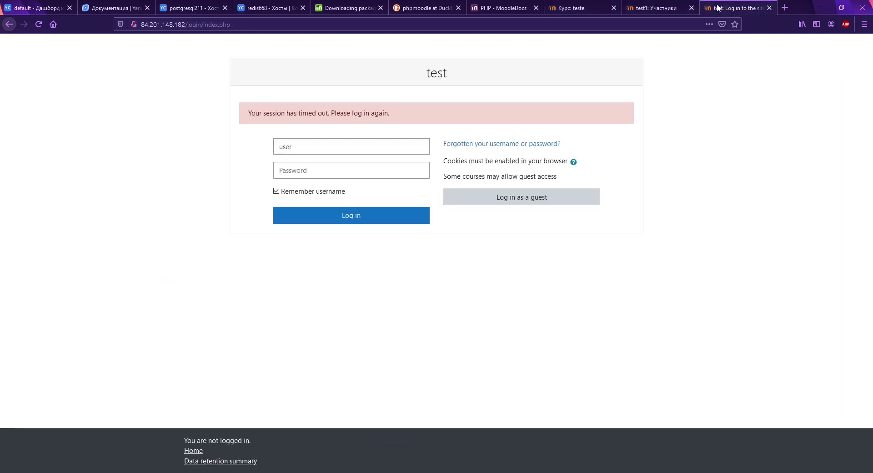
pyautogui.click(650, 8)
pyautogui.click(716, 9)
pyautogui.click(637, 10)
pyautogui.click(582, 9)
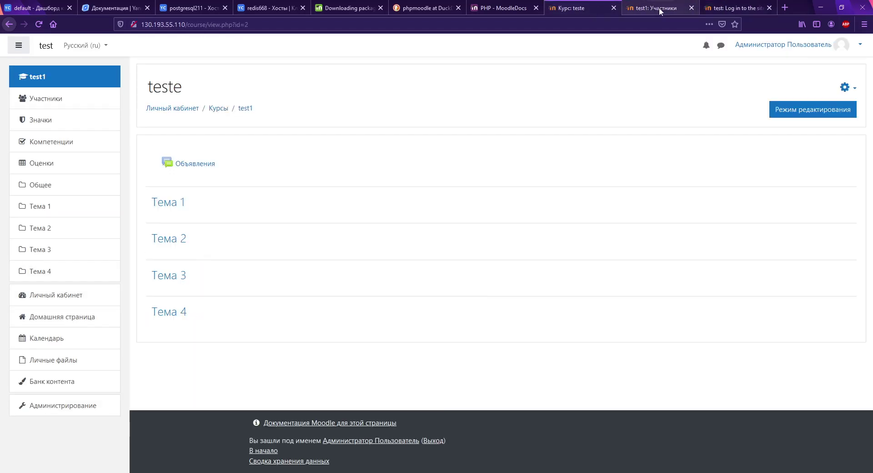
pyautogui.click(659, 7)
pyautogui.click(576, 9)
pyautogui.click(660, 8)
pyautogui.click(731, 8)
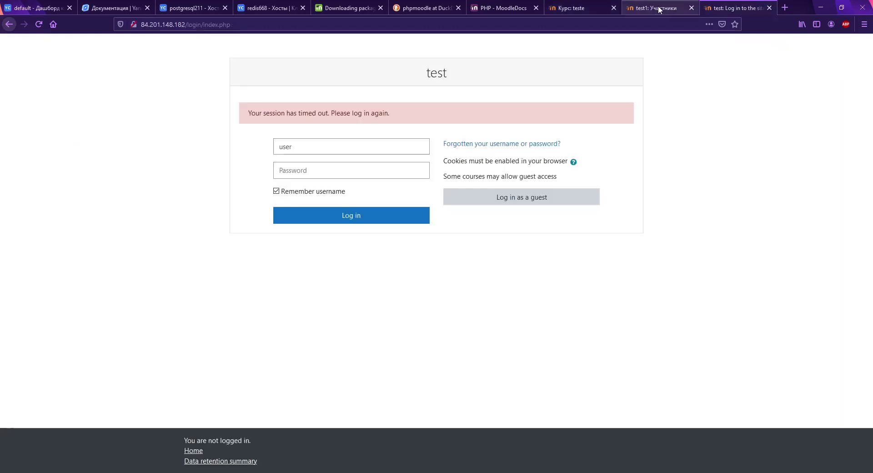
pyautogui.click(571, 8)
pyautogui.click(659, 8)
pyautogui.click(733, 8)
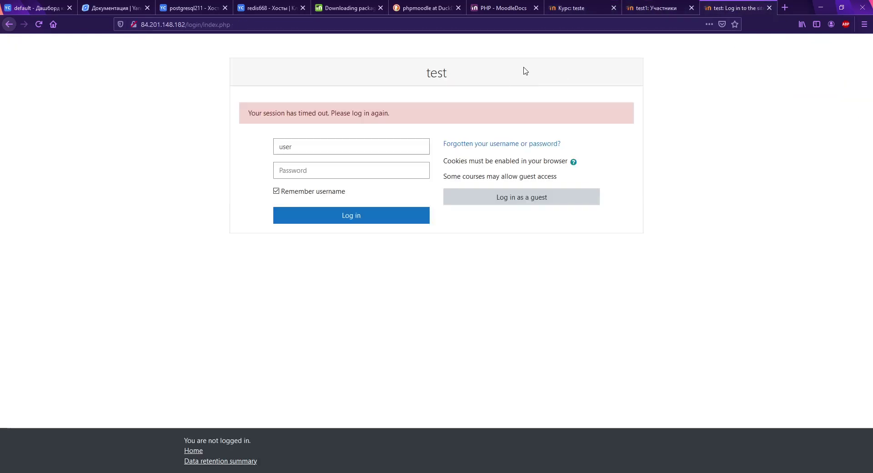
# Step: Clear stray text selections, recheck the course and participants pages, then show the Yandex Cloud dashboard
pyautogui.moveTo(500, 71); pyautogui.dragTo(537, 72)
pyautogui.moveTo(262, 207); pyautogui.dragTo(275, 192)
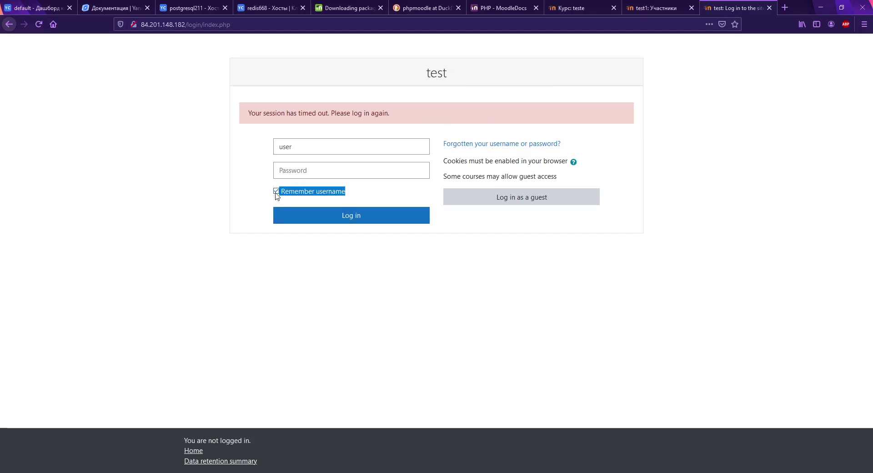
pyautogui.click(579, 225)
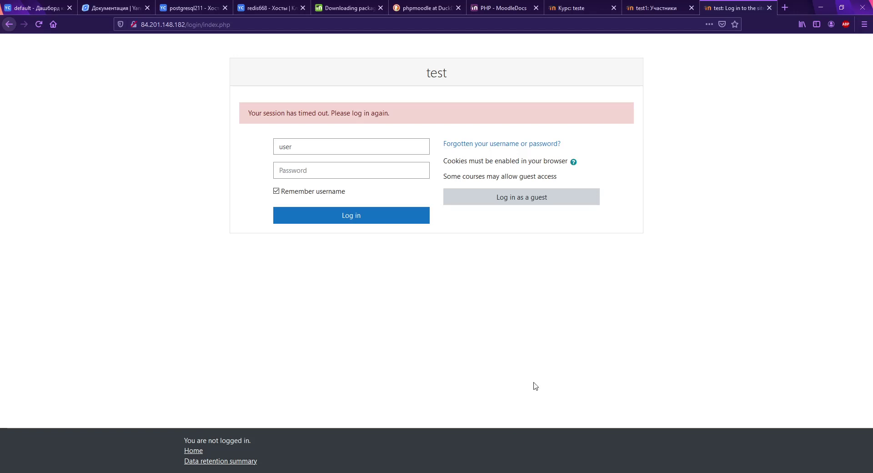
pyautogui.click(569, 7)
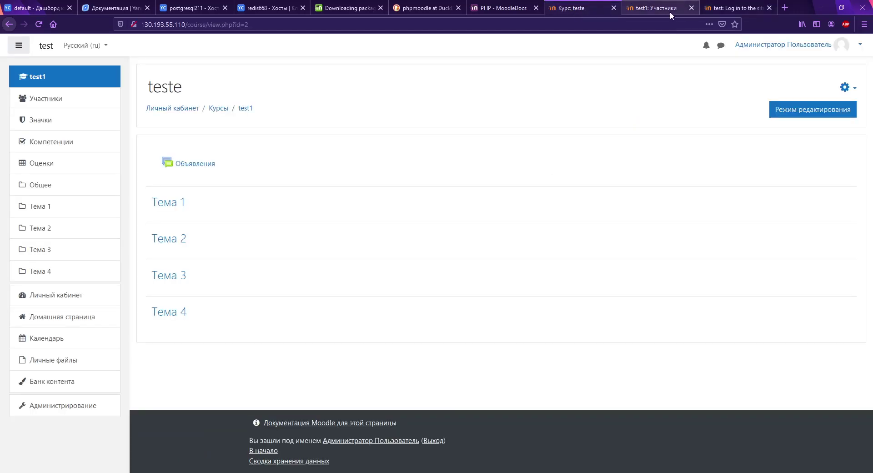
pyautogui.click(669, 12)
pyautogui.click(560, 9)
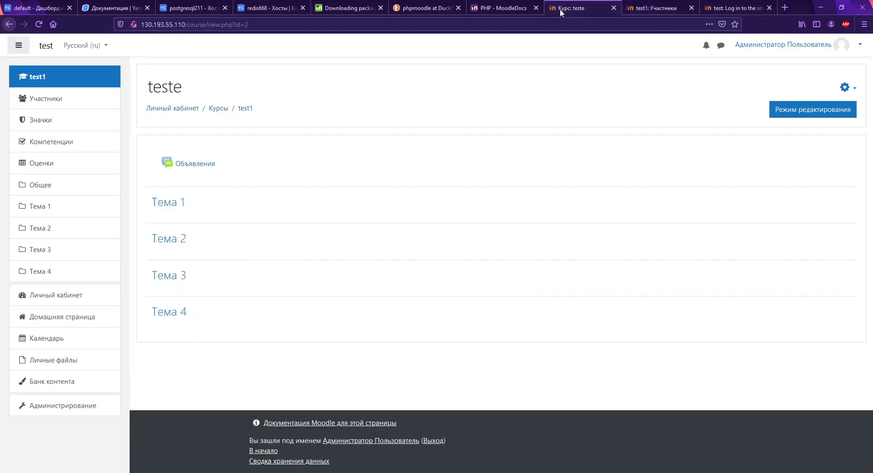
pyautogui.click(50, 8)
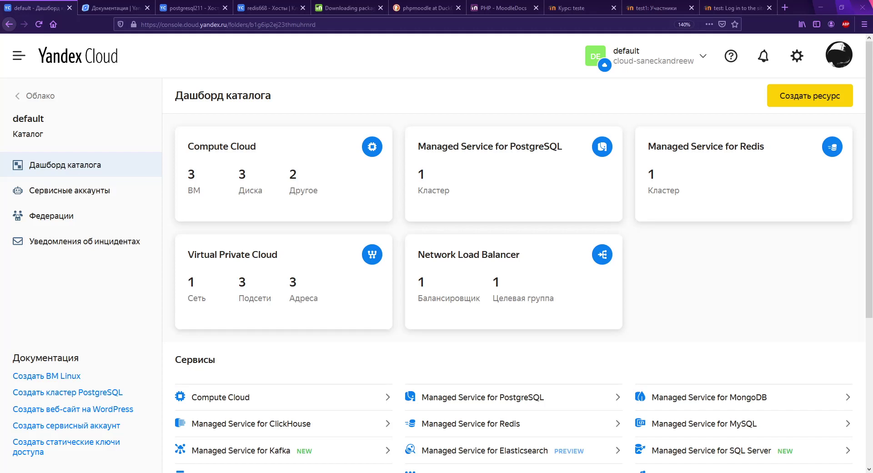
# Step: Confirm the timed-out Moodle login page is served from balancer address 84.201.148.182
pyautogui.click(734, 8)
pyautogui.click(278, 25)
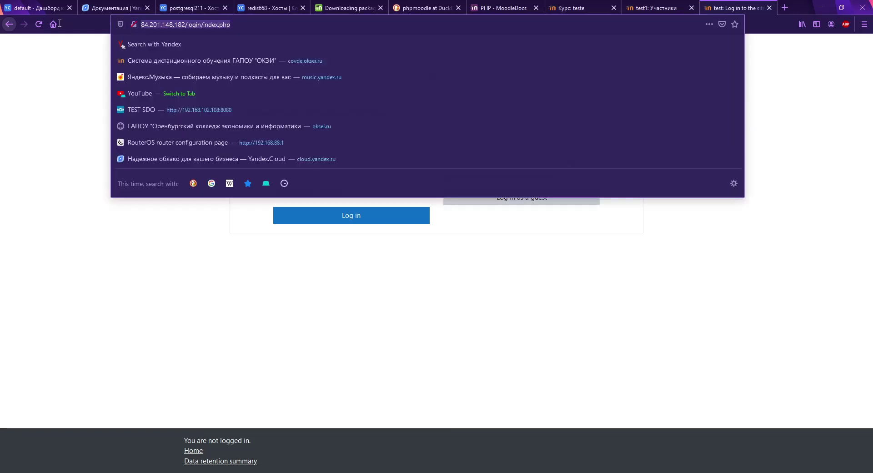
pyautogui.click(173, 283)
pyautogui.click(28, 7)
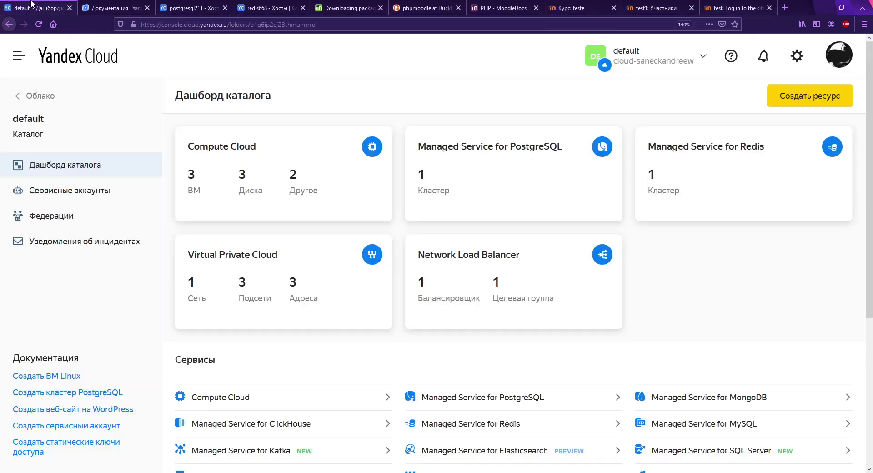
pyautogui.click(724, 9)
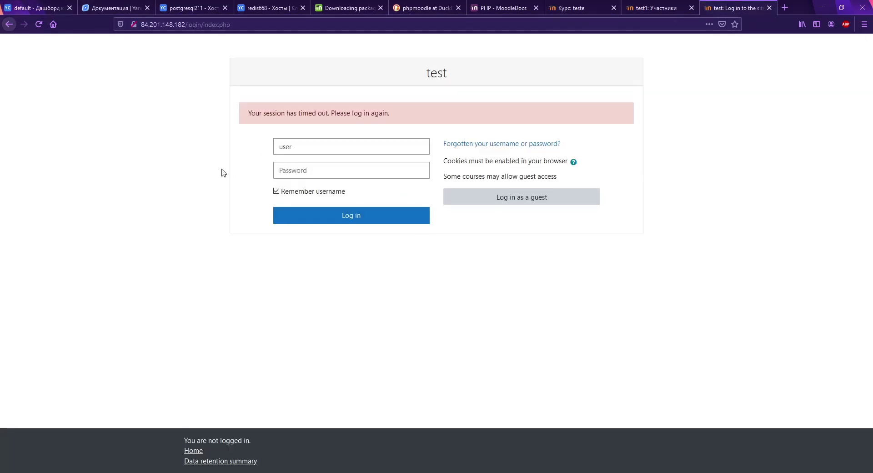